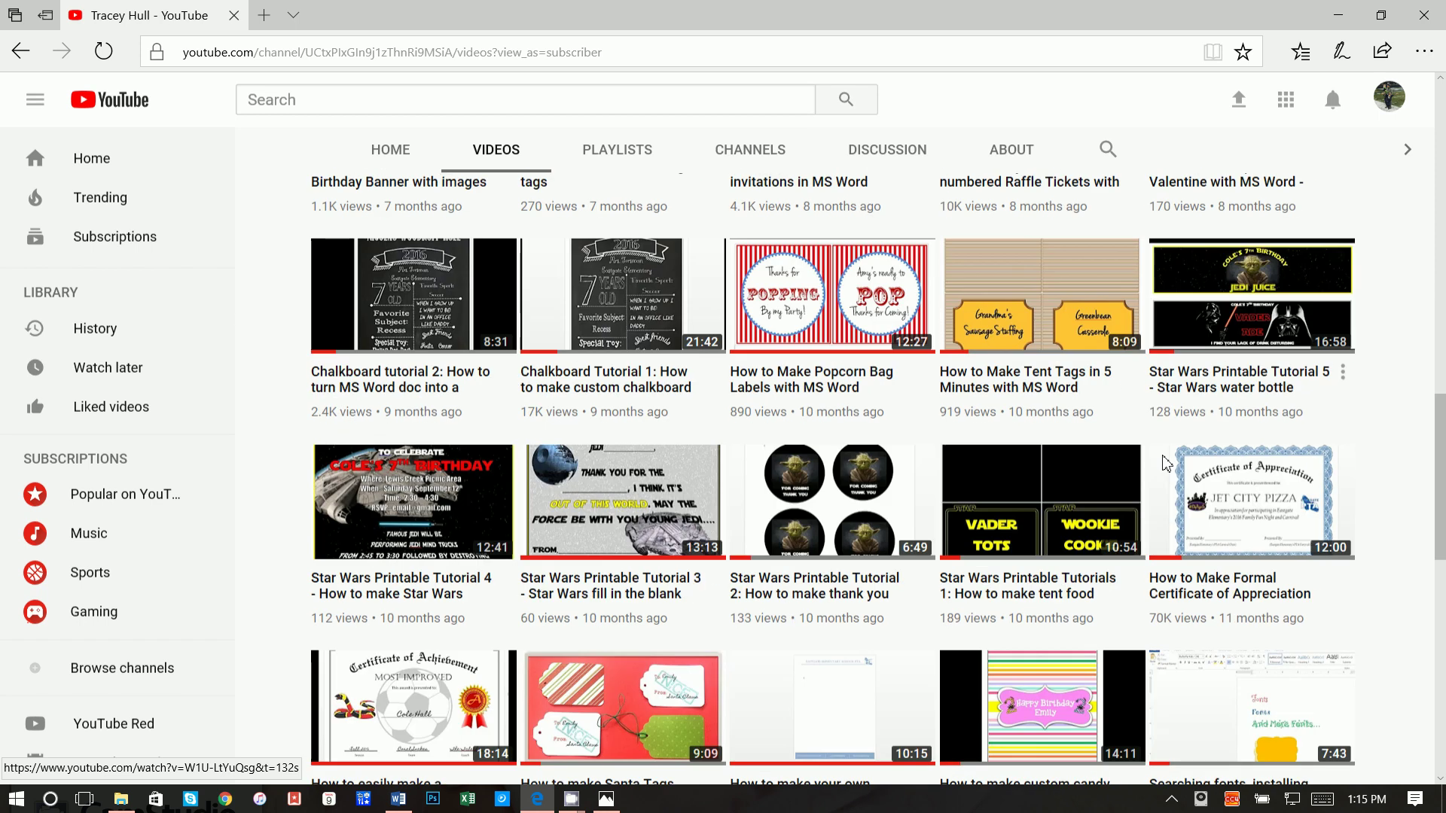
Step: Switch to Word and create a new blank document
scroll(1240, 385, down, 5)
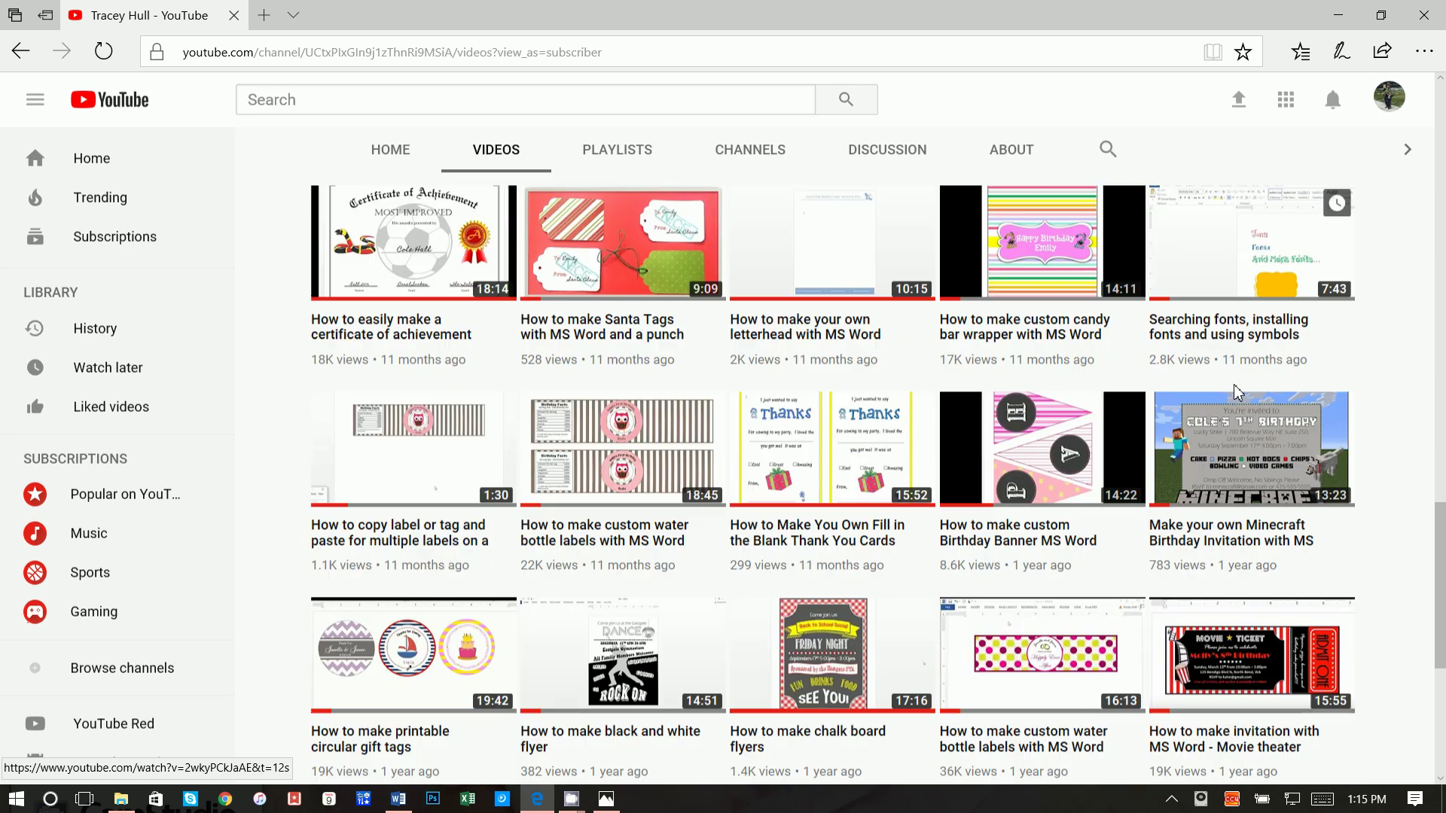
scroll(1178, 522, down, 2)
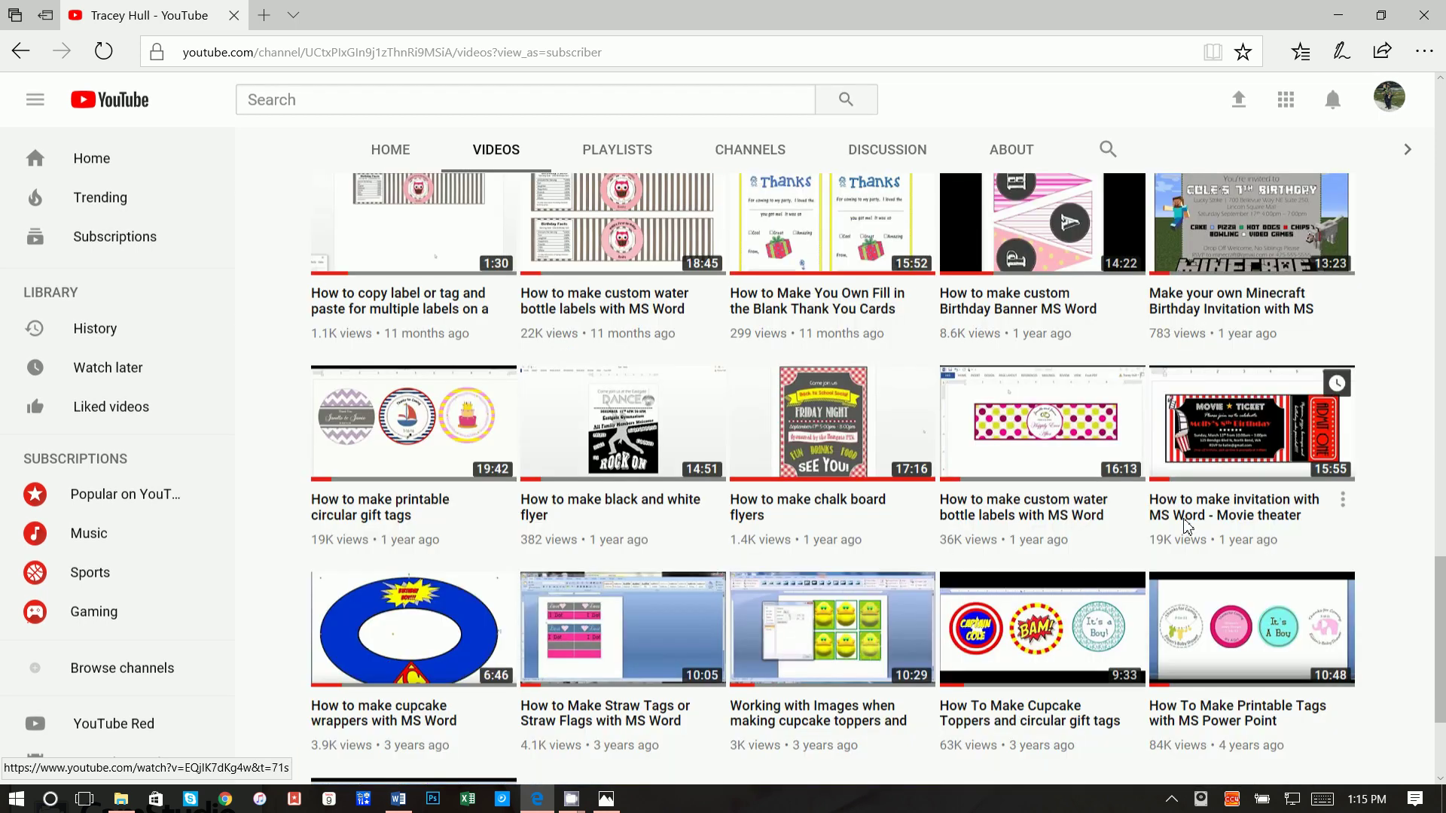
scroll(1188, 527, up, 3)
scroll(1187, 527, up, 2)
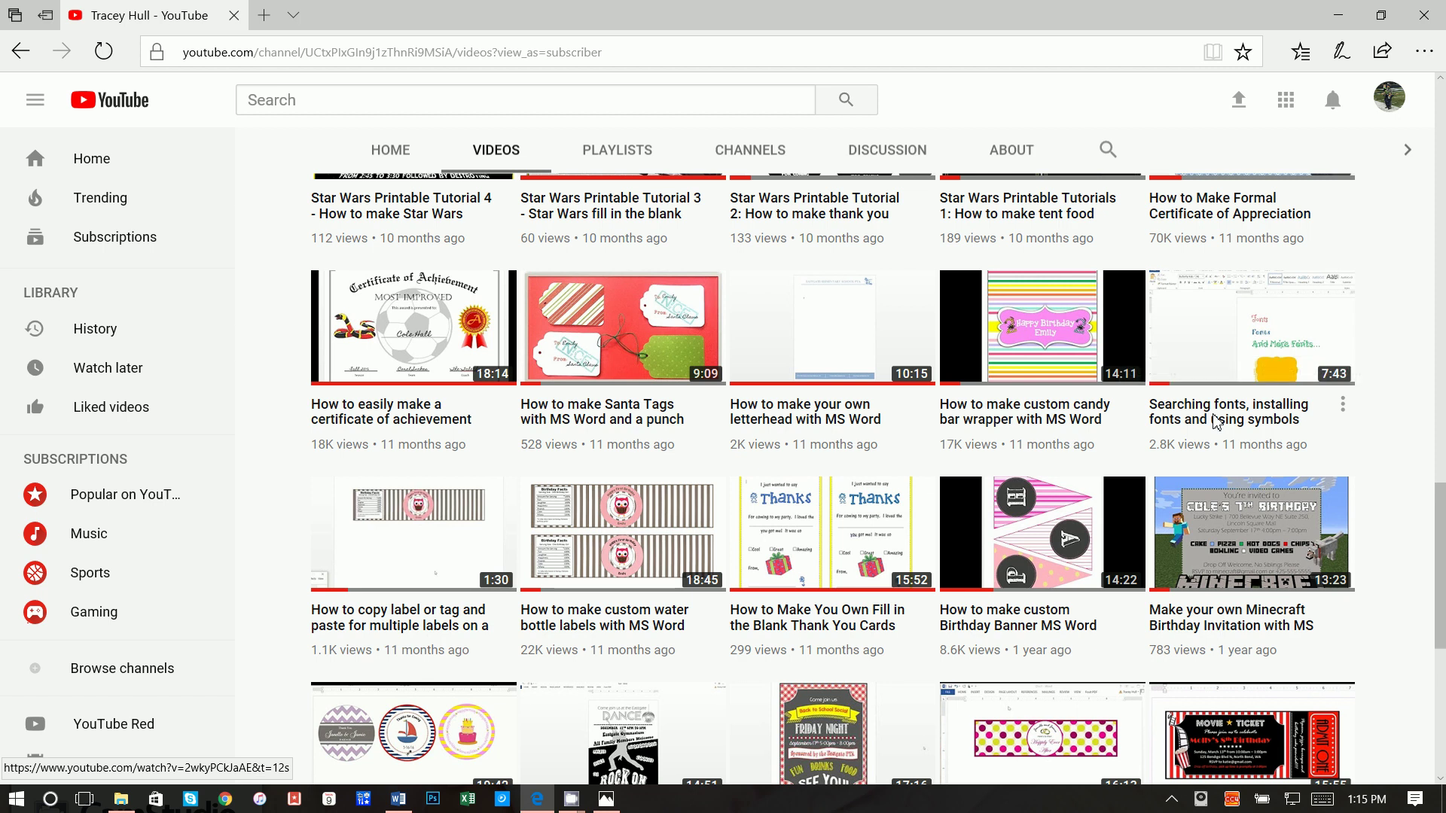
scroll(1214, 422, up, 10)
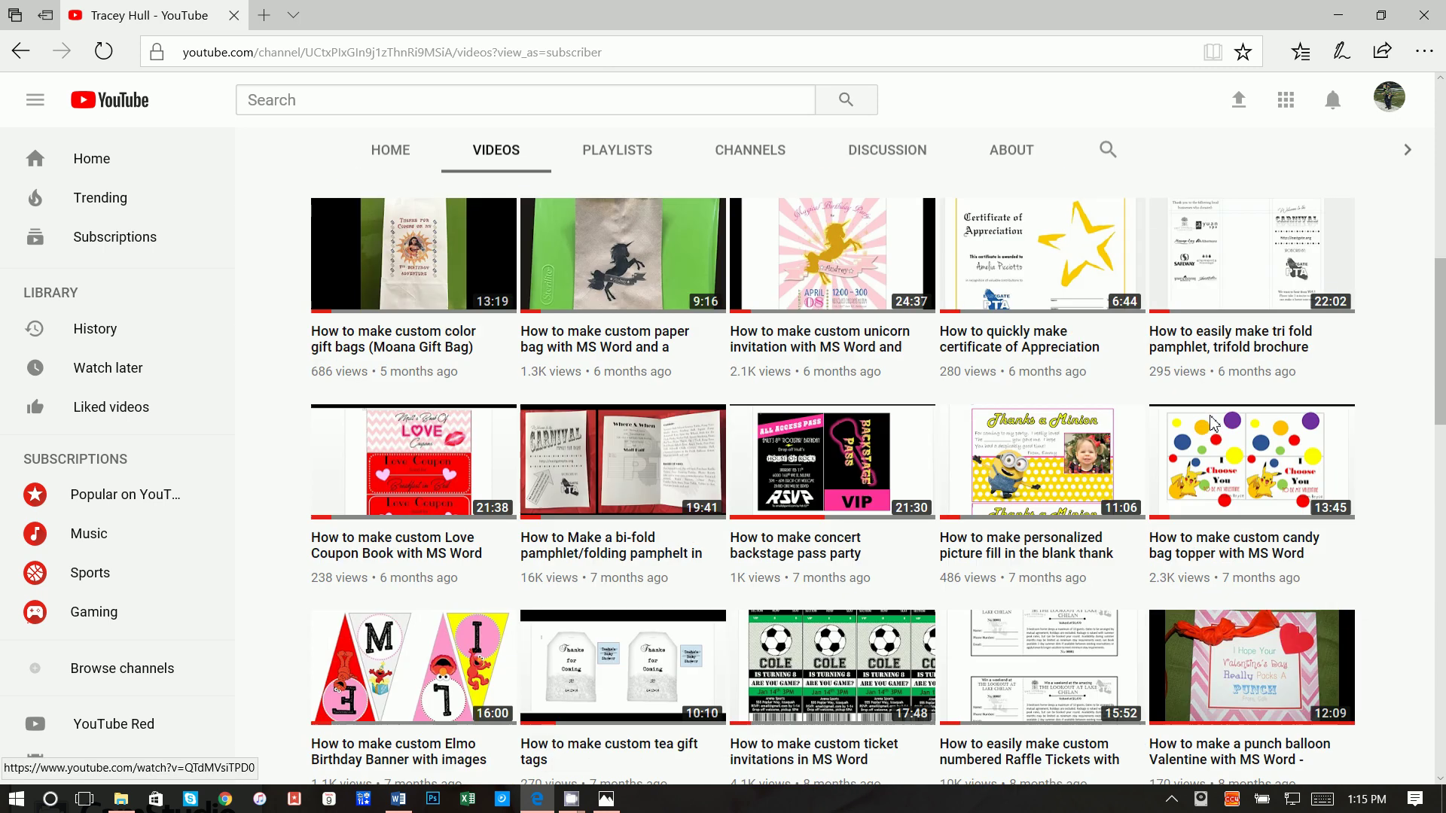
scroll(1213, 422, up, 4)
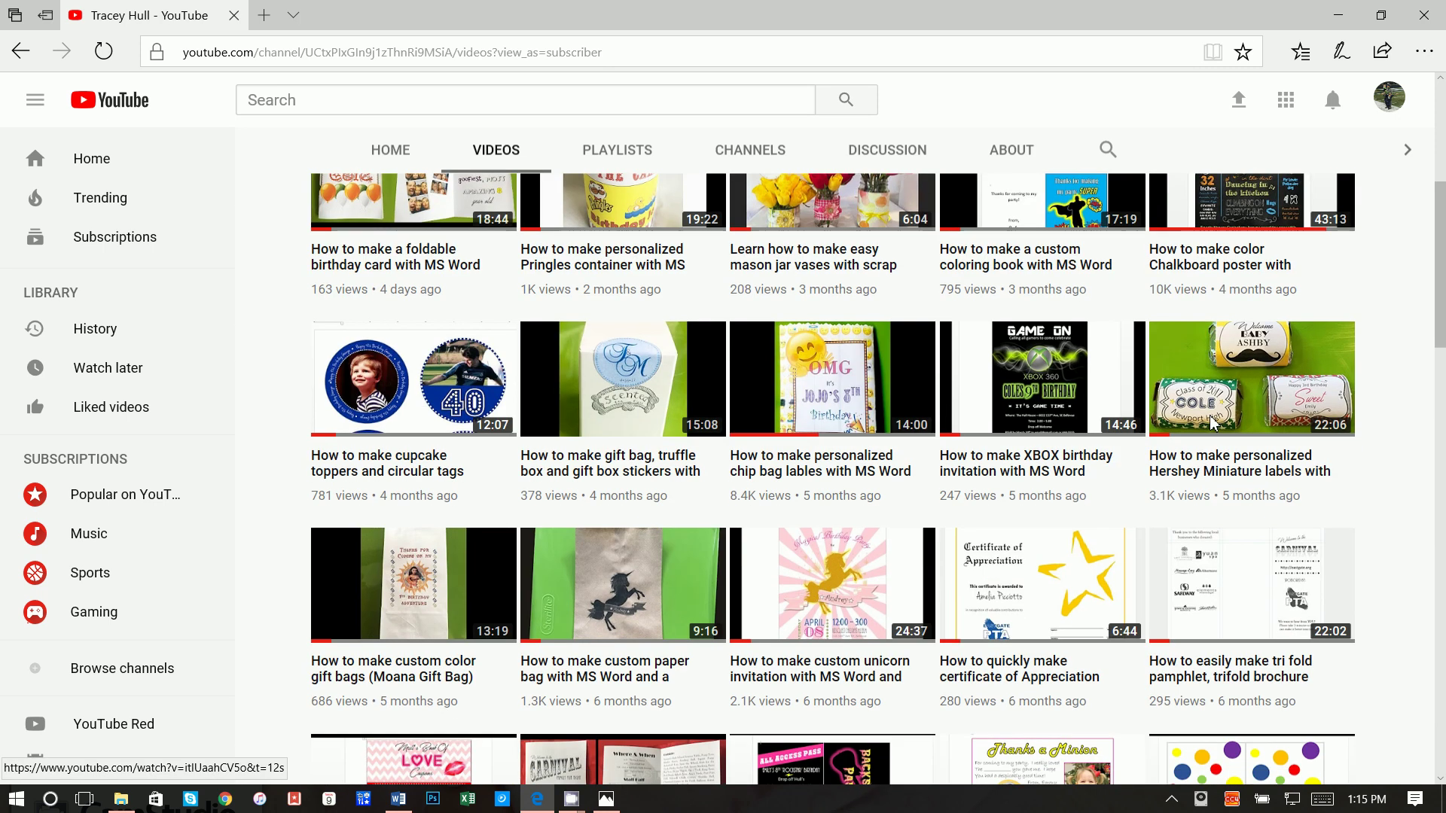
scroll(1214, 423, up, 3)
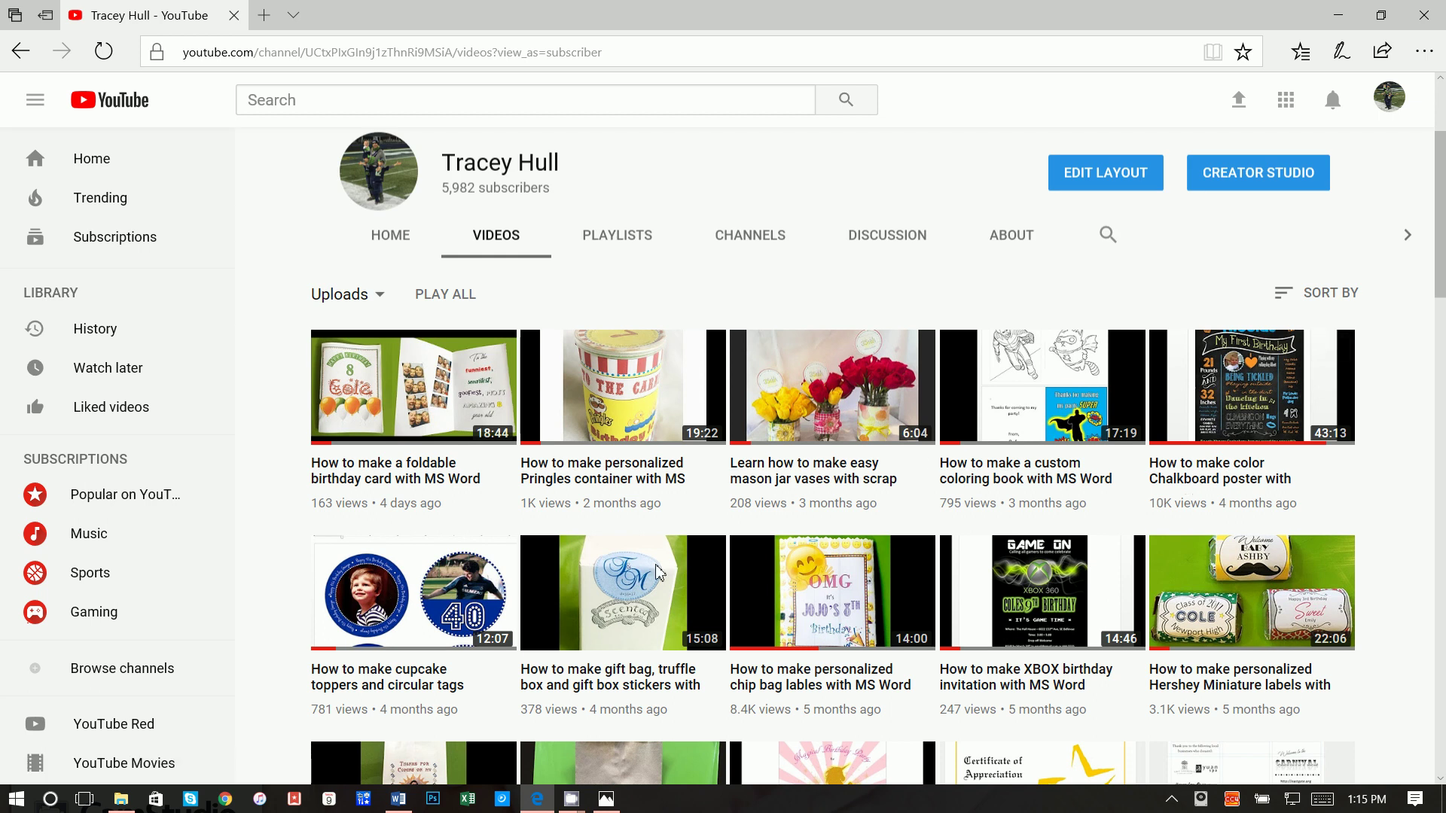
click(399, 798)
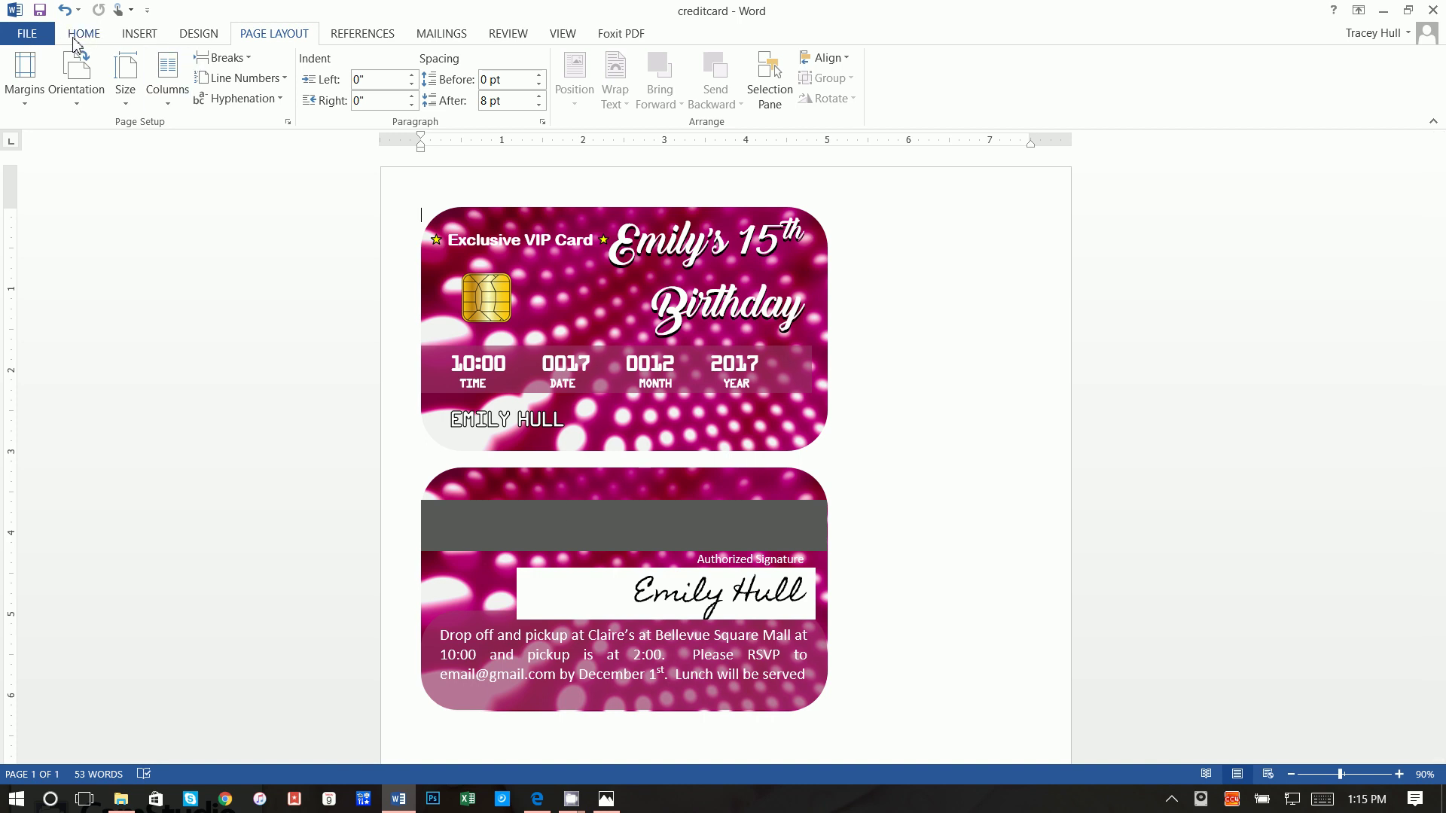
click(29, 36)
click(52, 110)
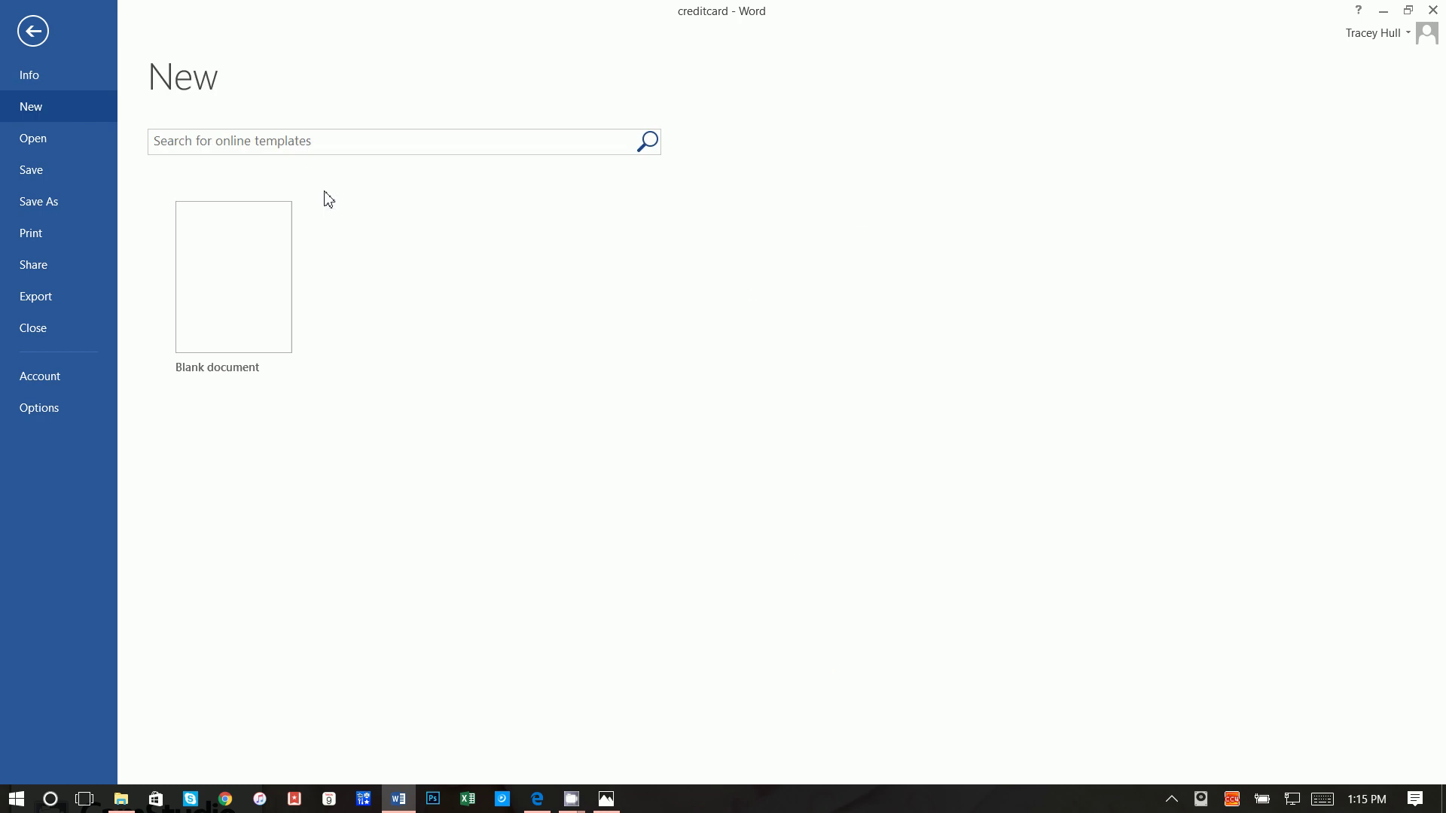
key(Escape)
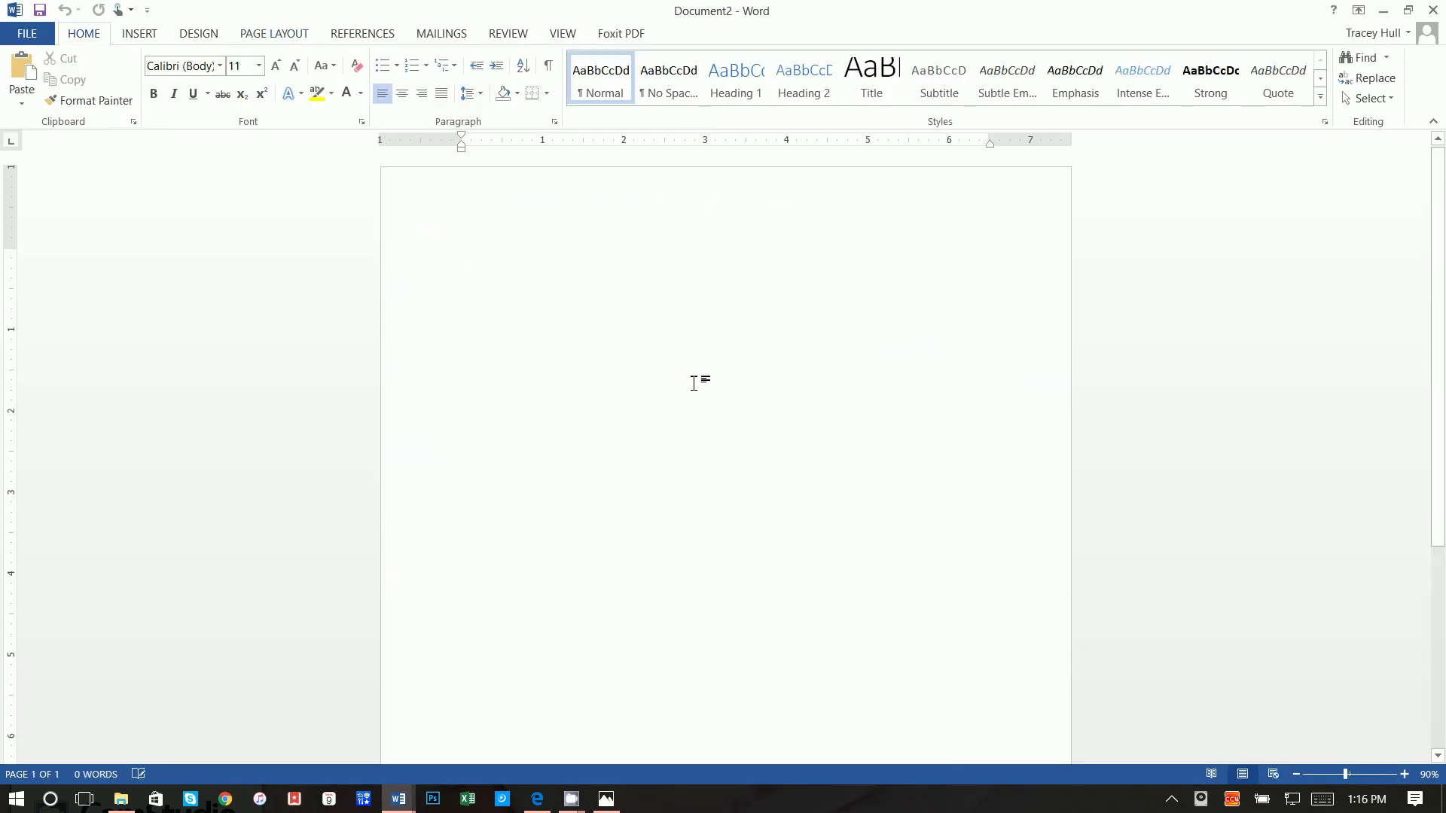
Step: Give the new page Narrow margins of 0.5" on all sides
click(273, 38)
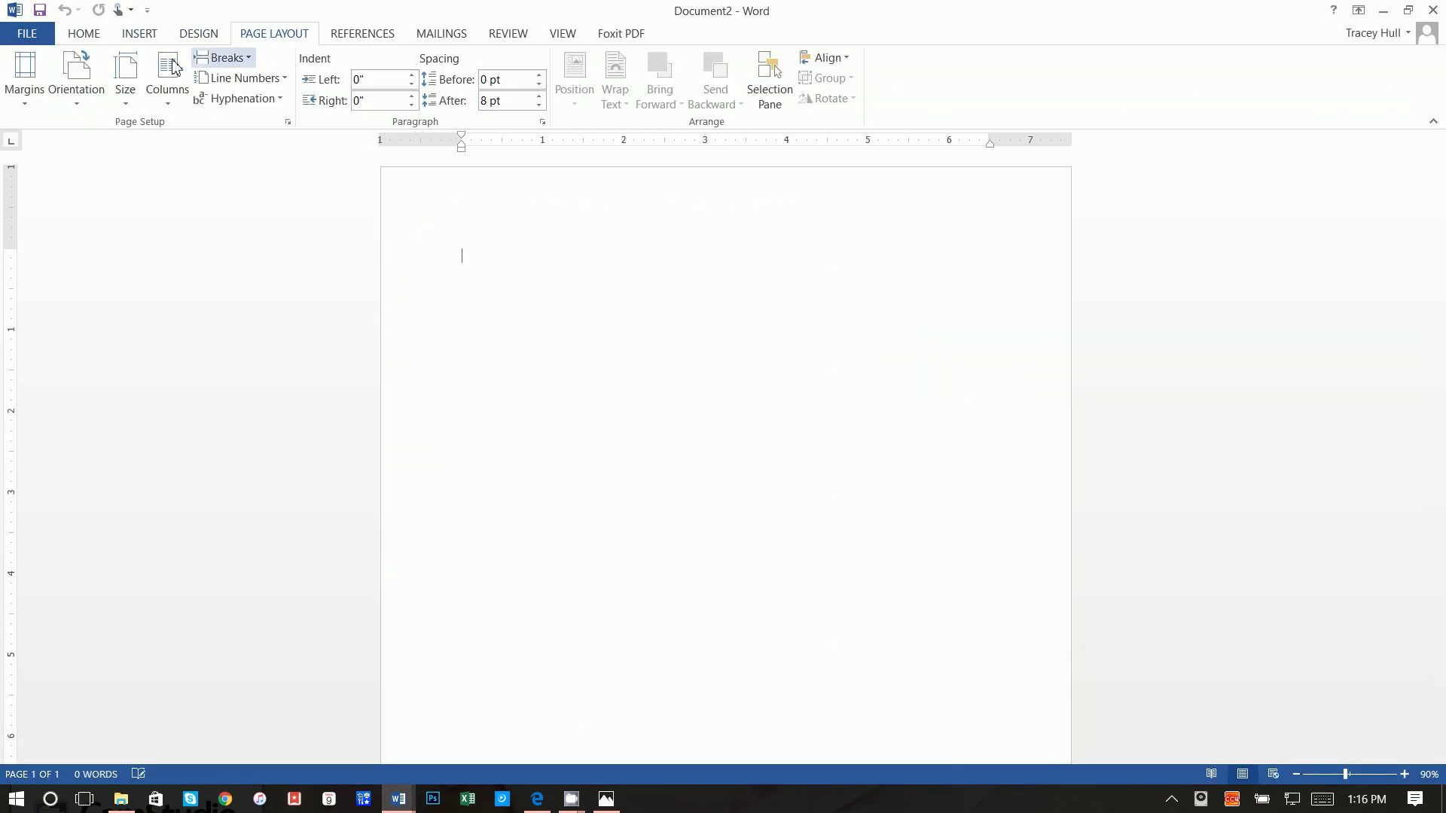
click(81, 89)
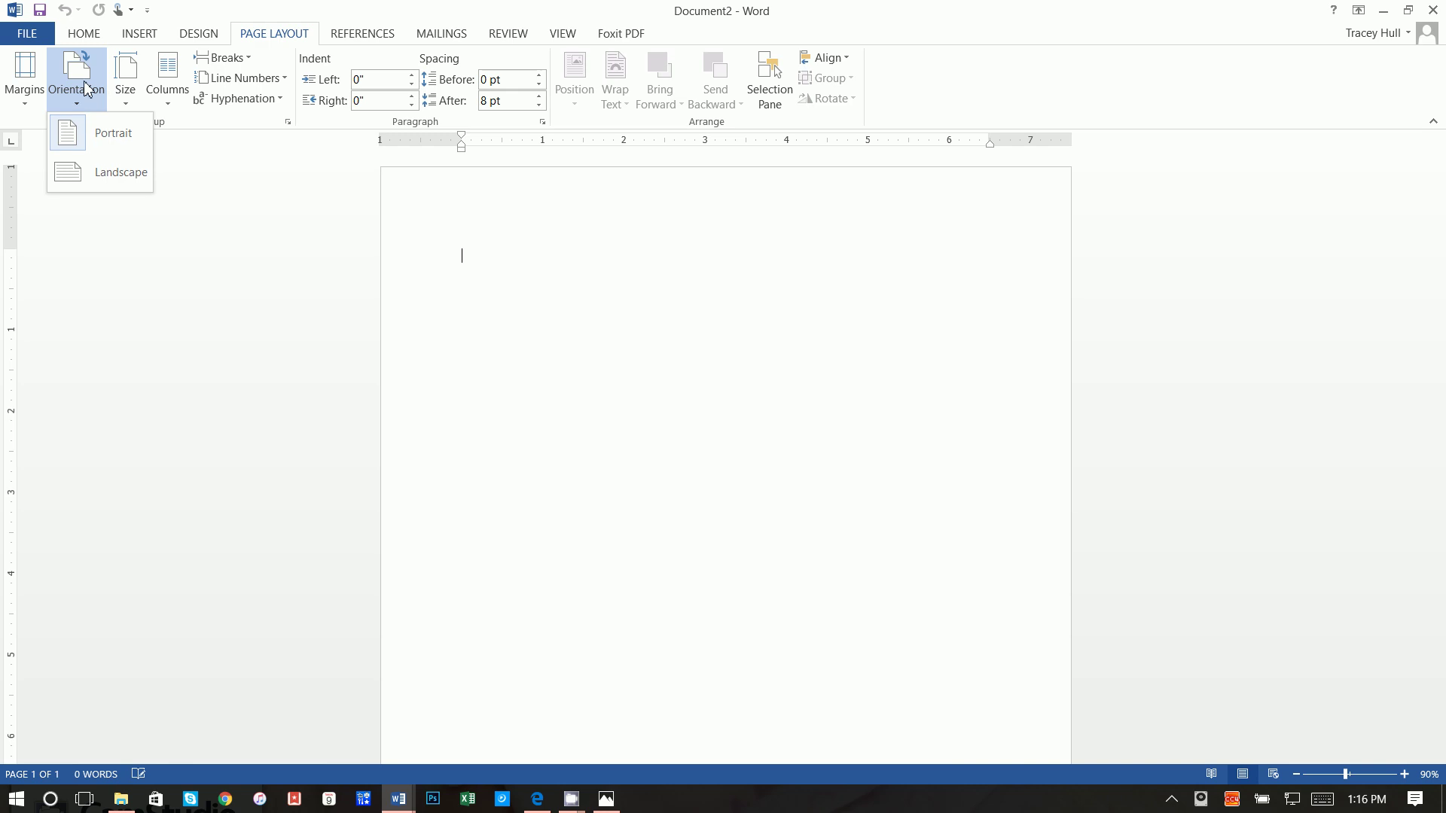
click(25, 87)
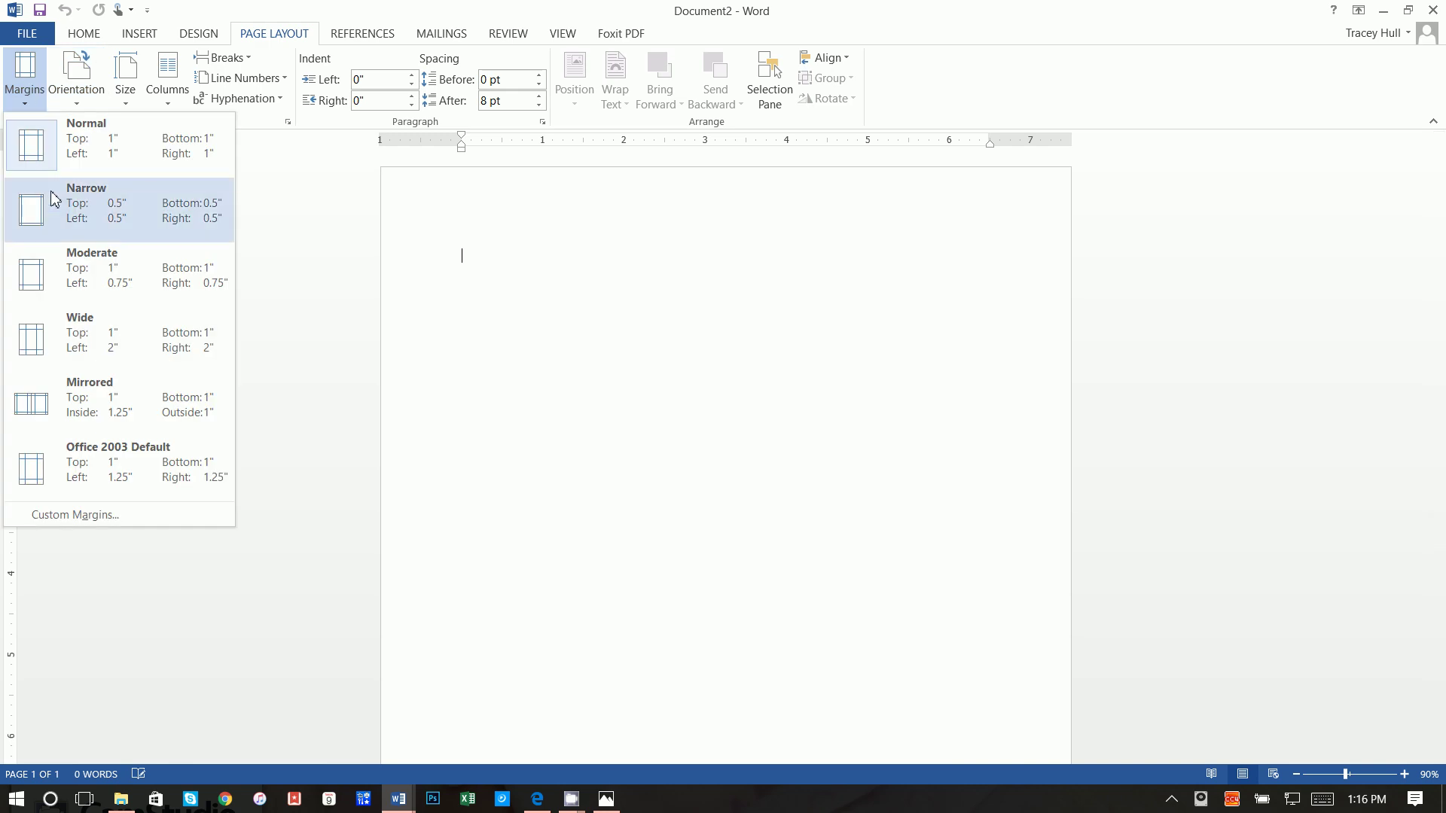
click(54, 199)
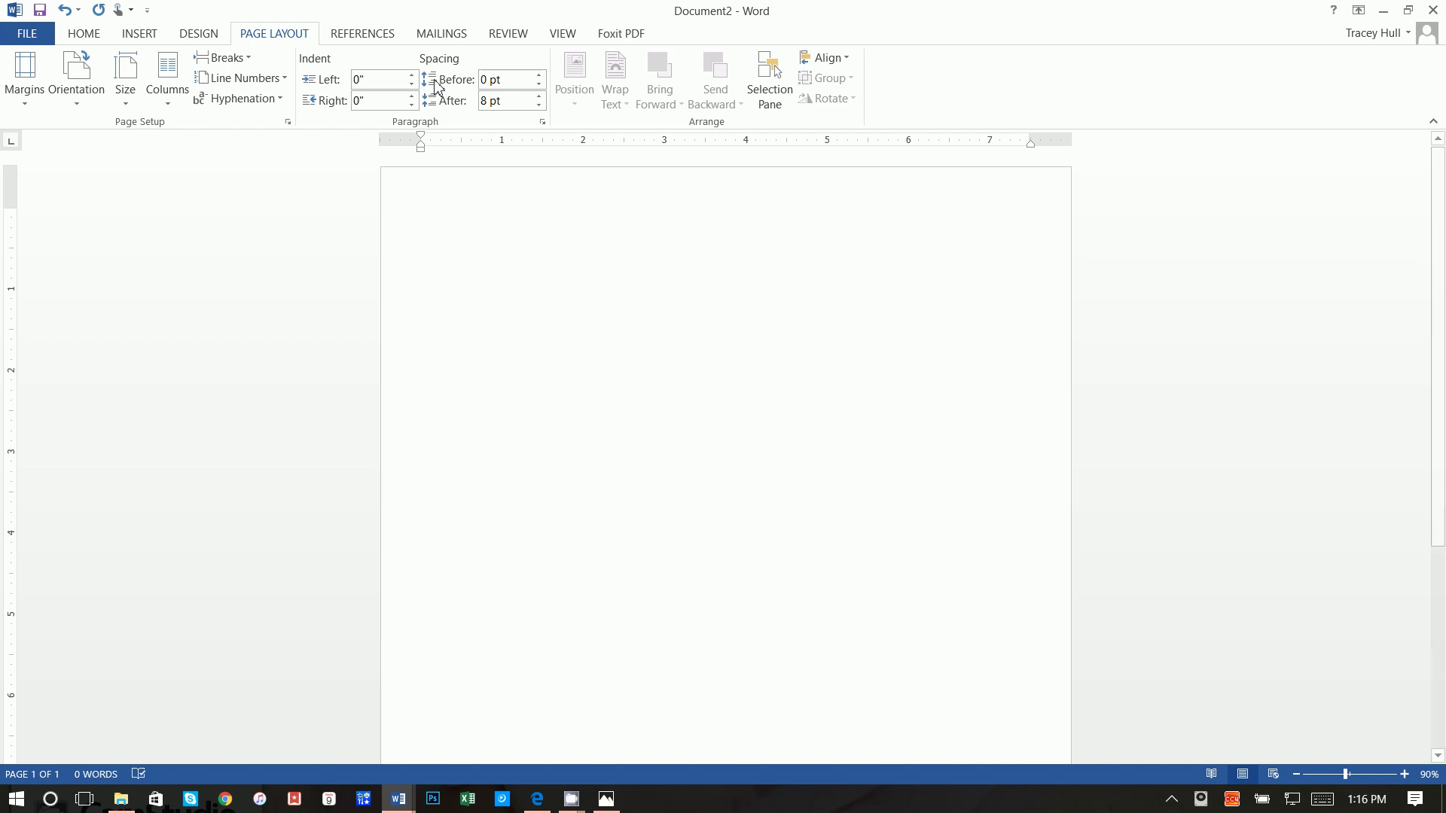
click(138, 36)
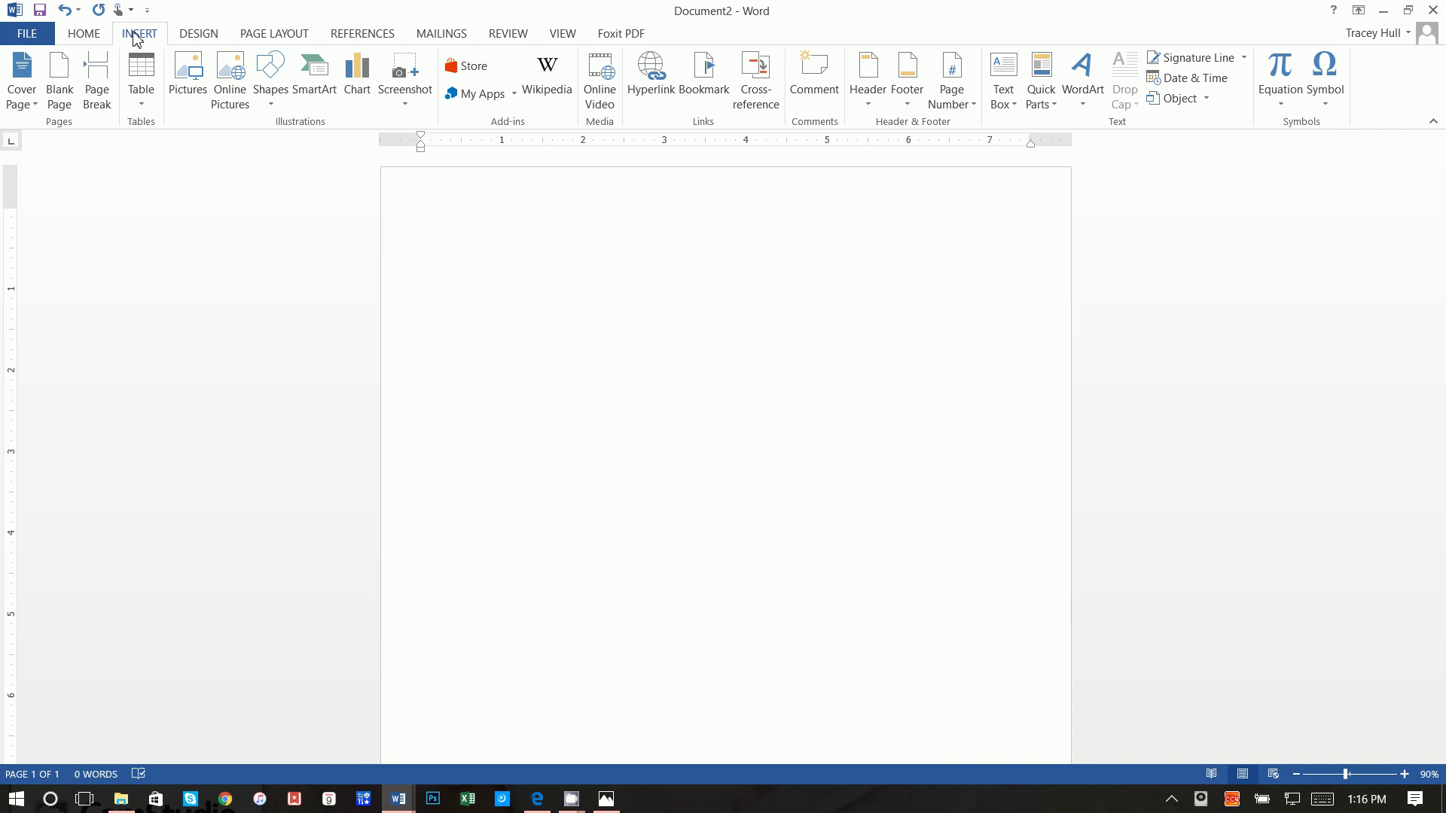
Step: Insert a 3" by 5" rounded rectangle near the top of the page
click(270, 79)
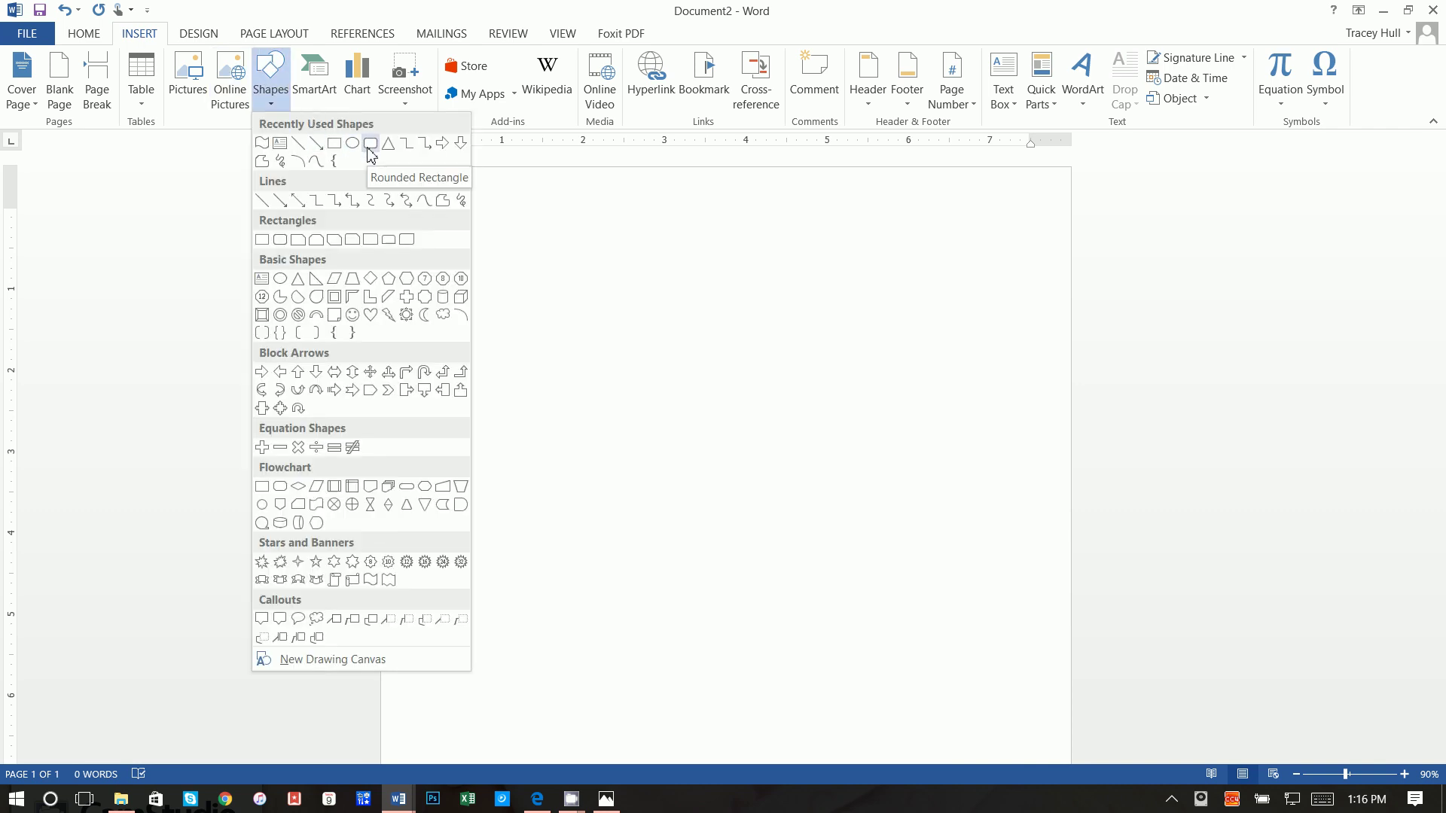
click(370, 144)
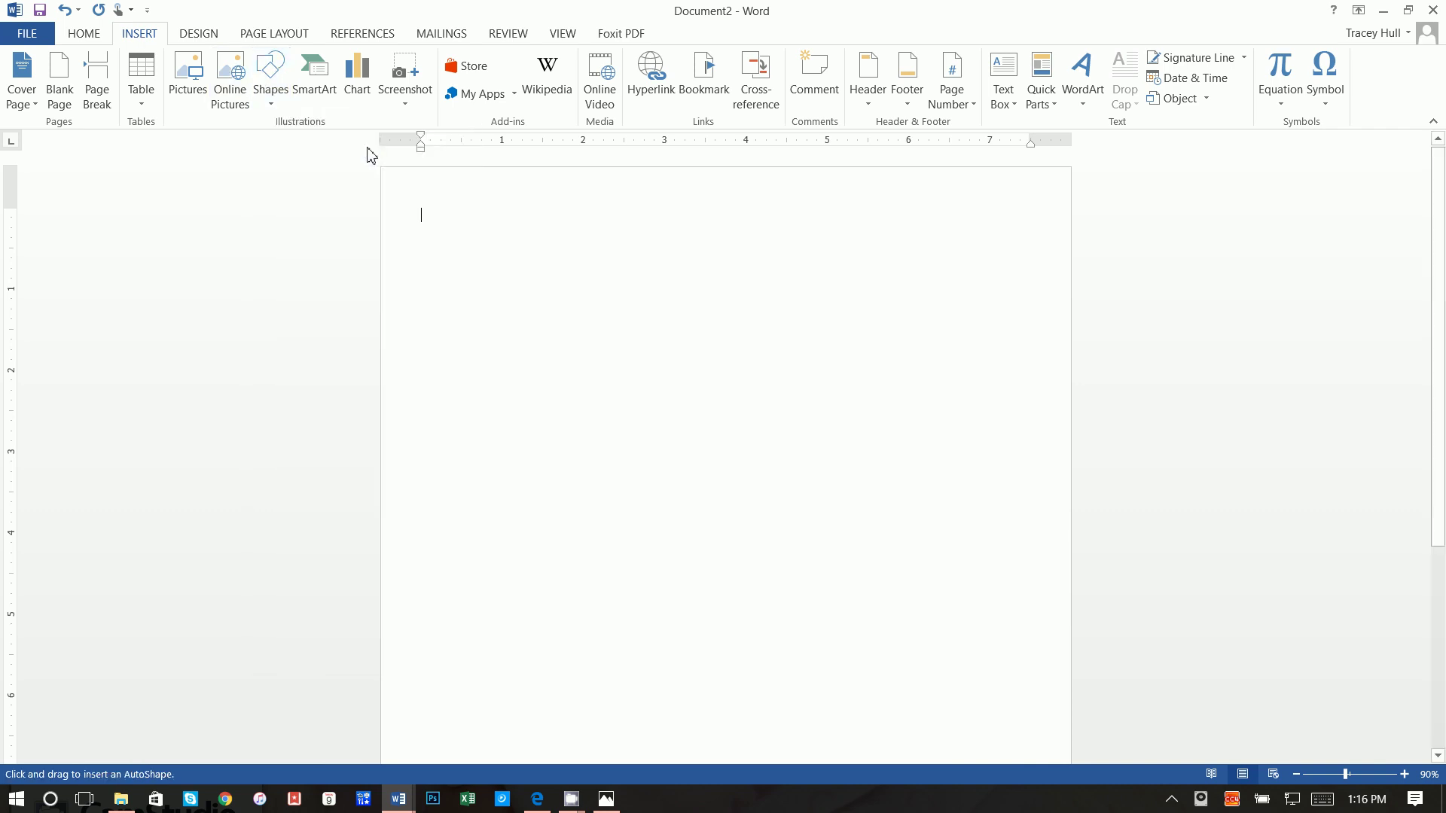
click(437, 224)
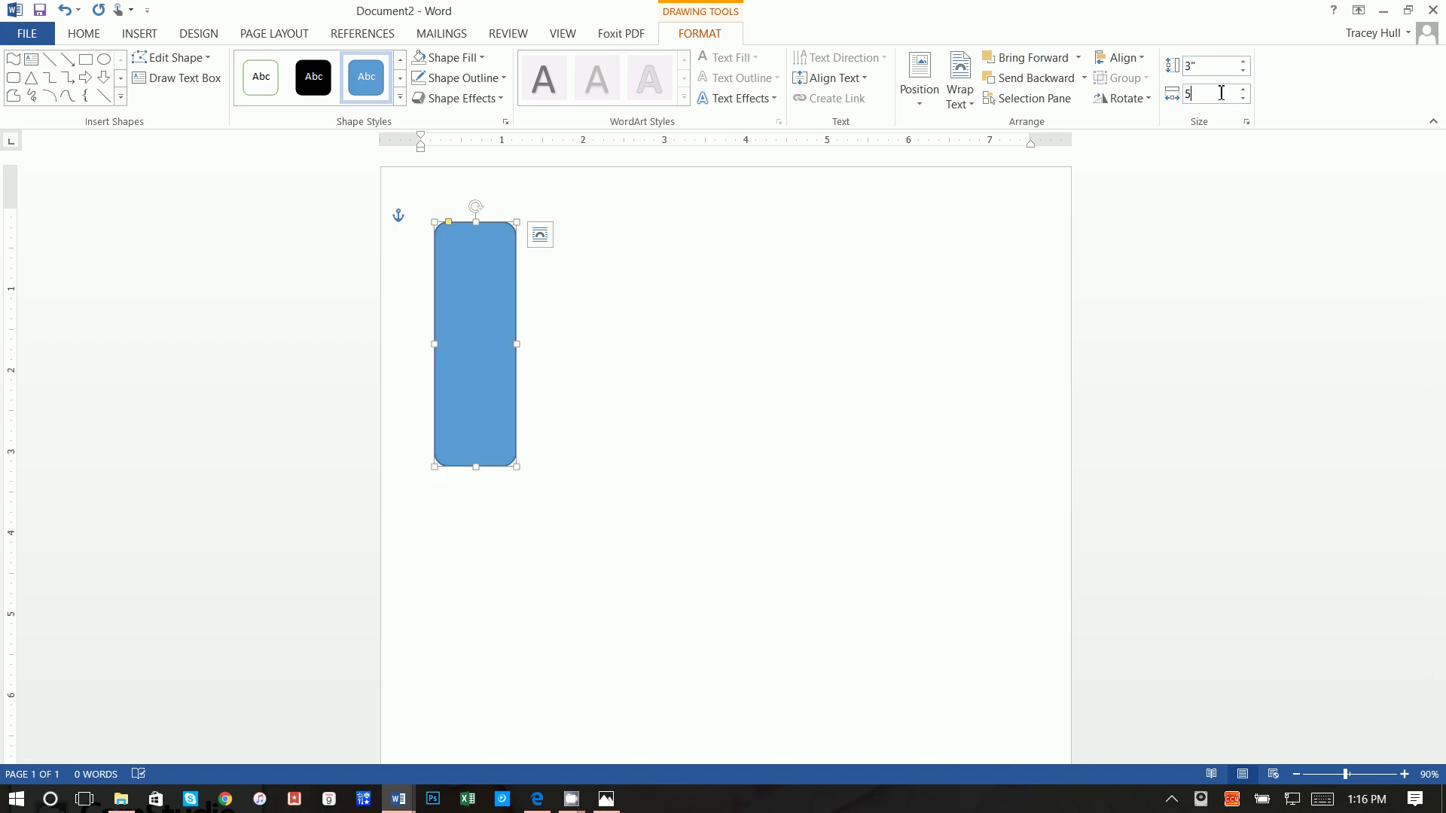
key(Return)
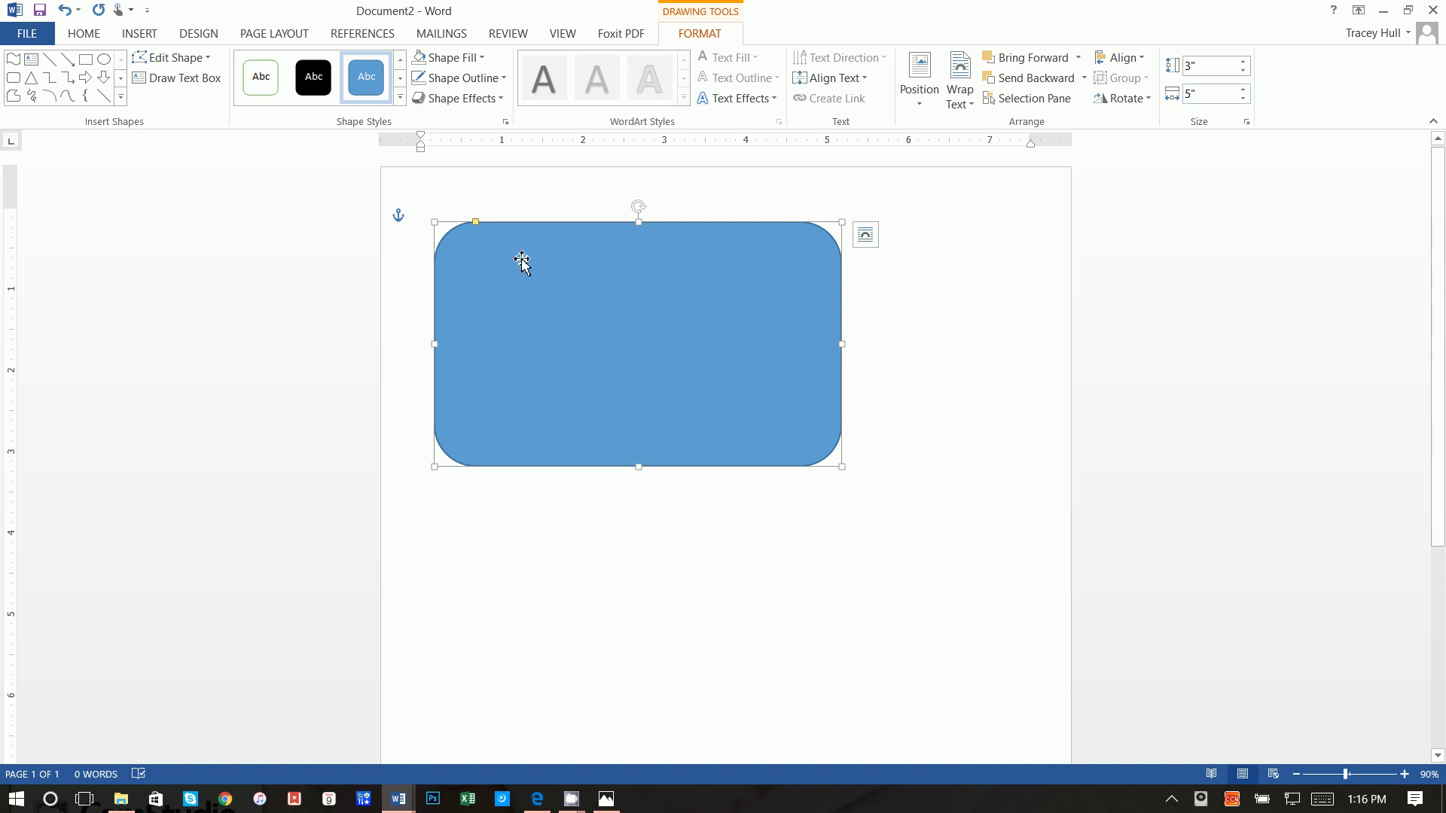
Step: Make the rounded rectangle's corners slightly less rounded
drag(475, 225, 458, 229)
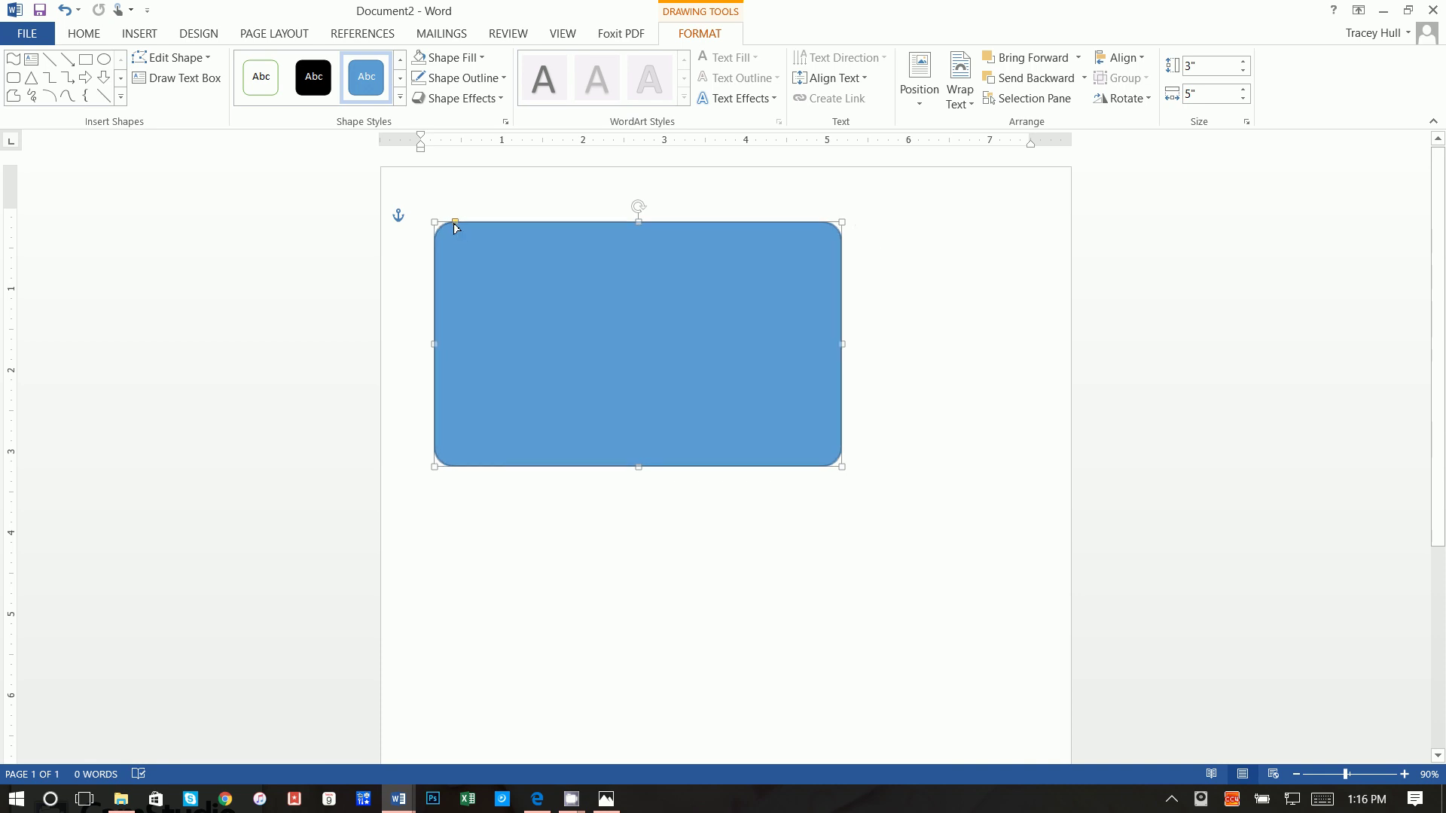
drag(458, 224, 459, 223)
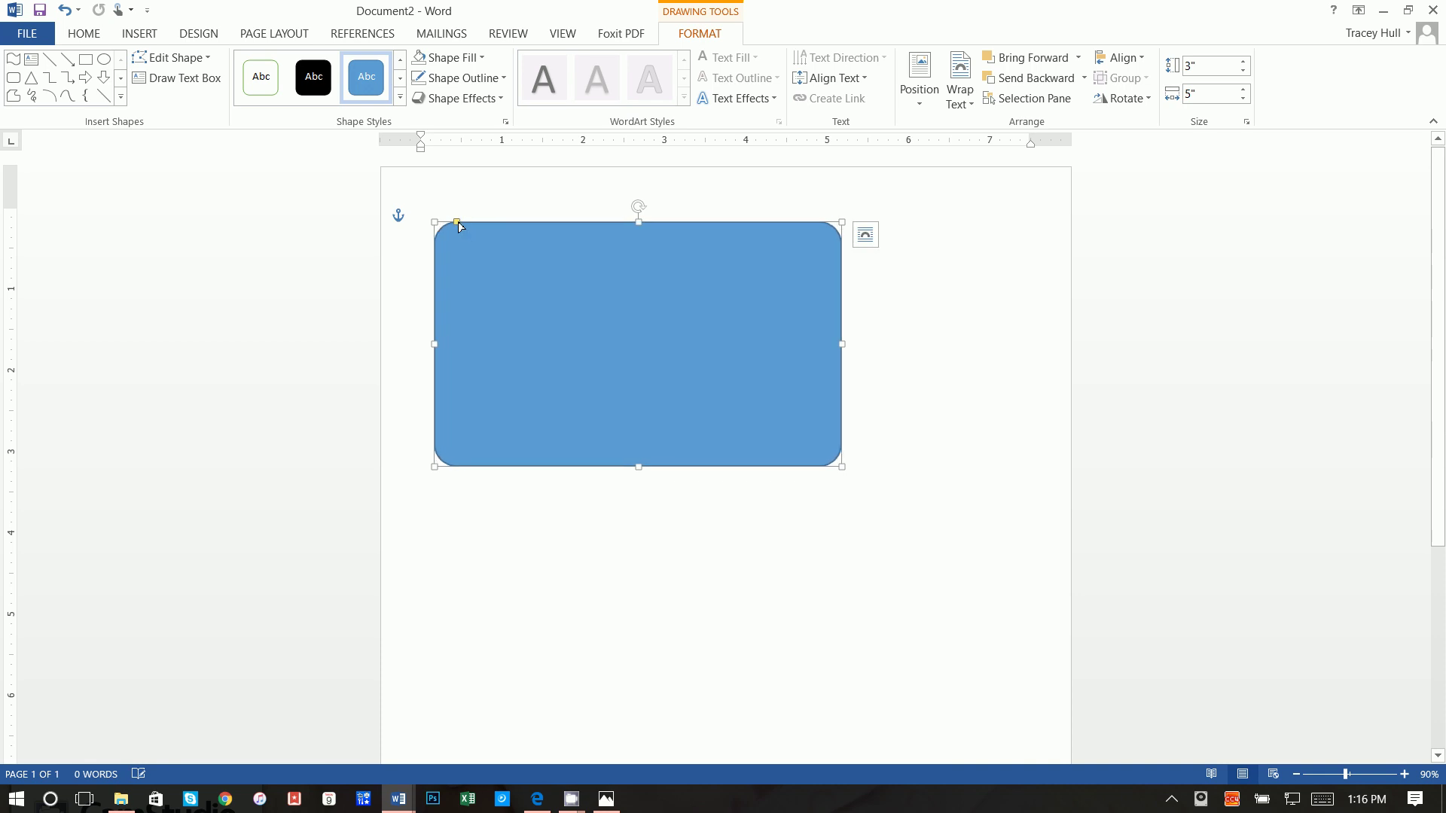
click(900, 367)
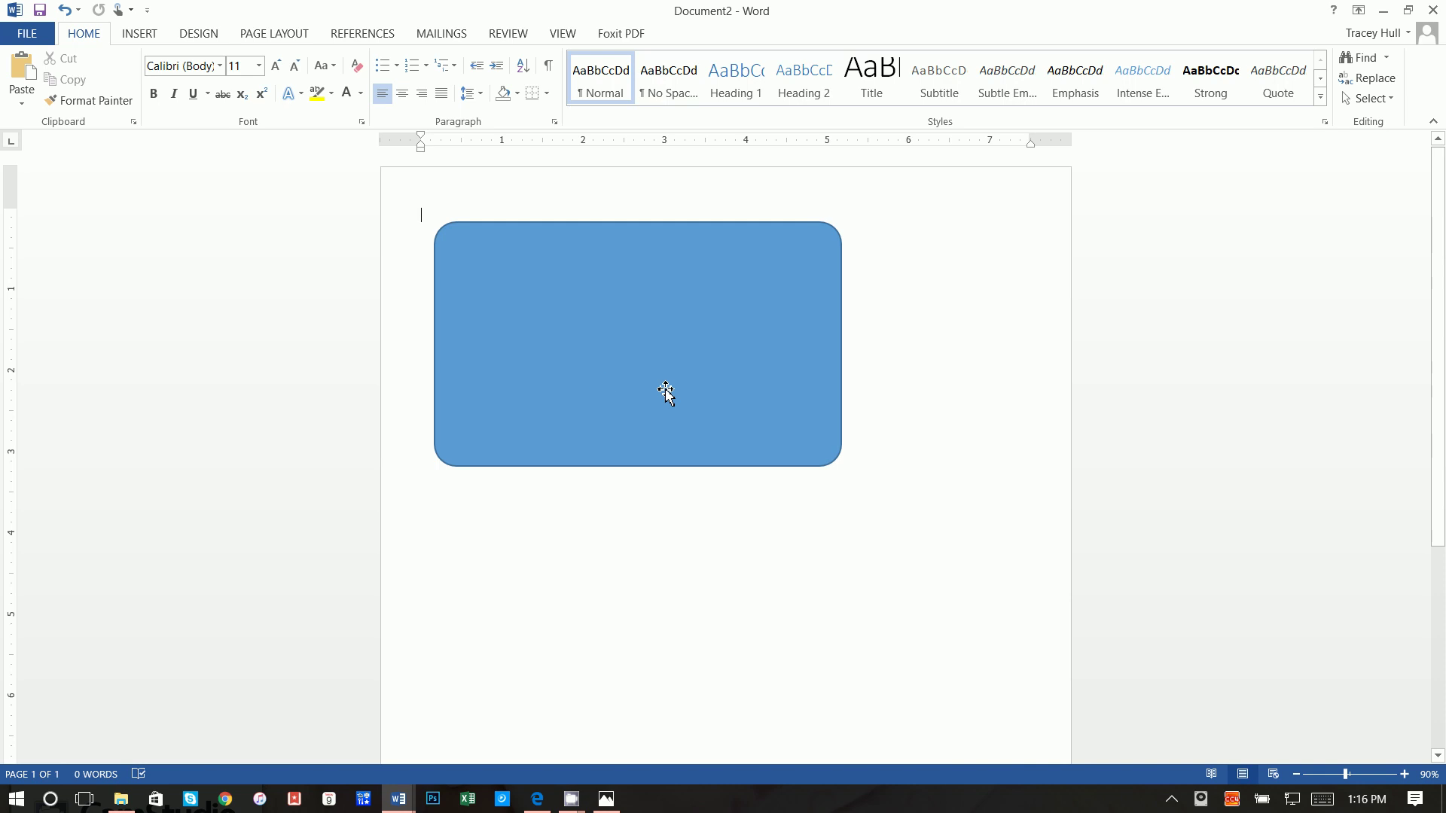
click(479, 228)
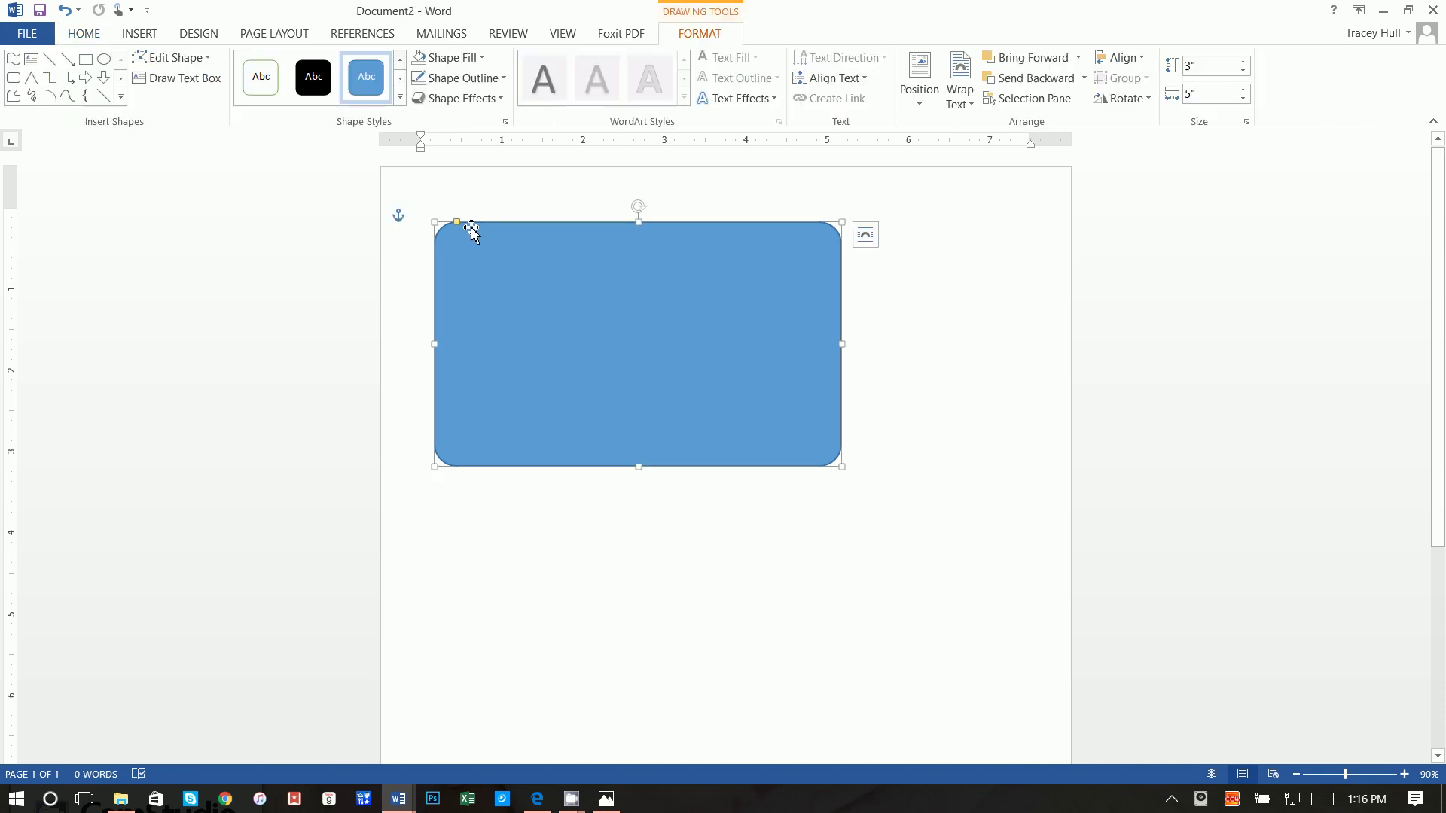
drag(457, 225, 452, 224)
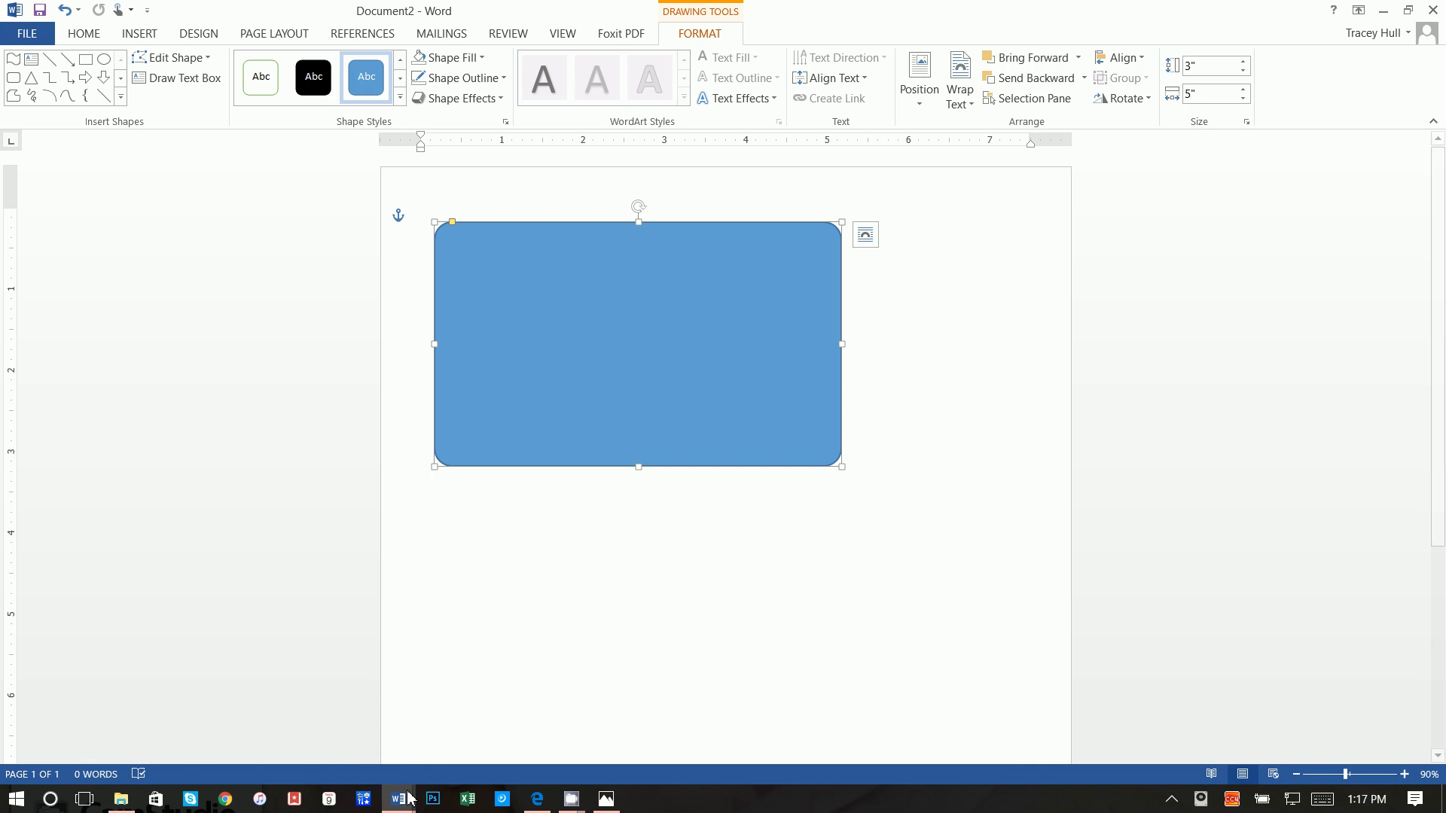
Step: Check the finished creditcard document, then go back to the web browser
mouse_move(398, 798)
click(361, 693)
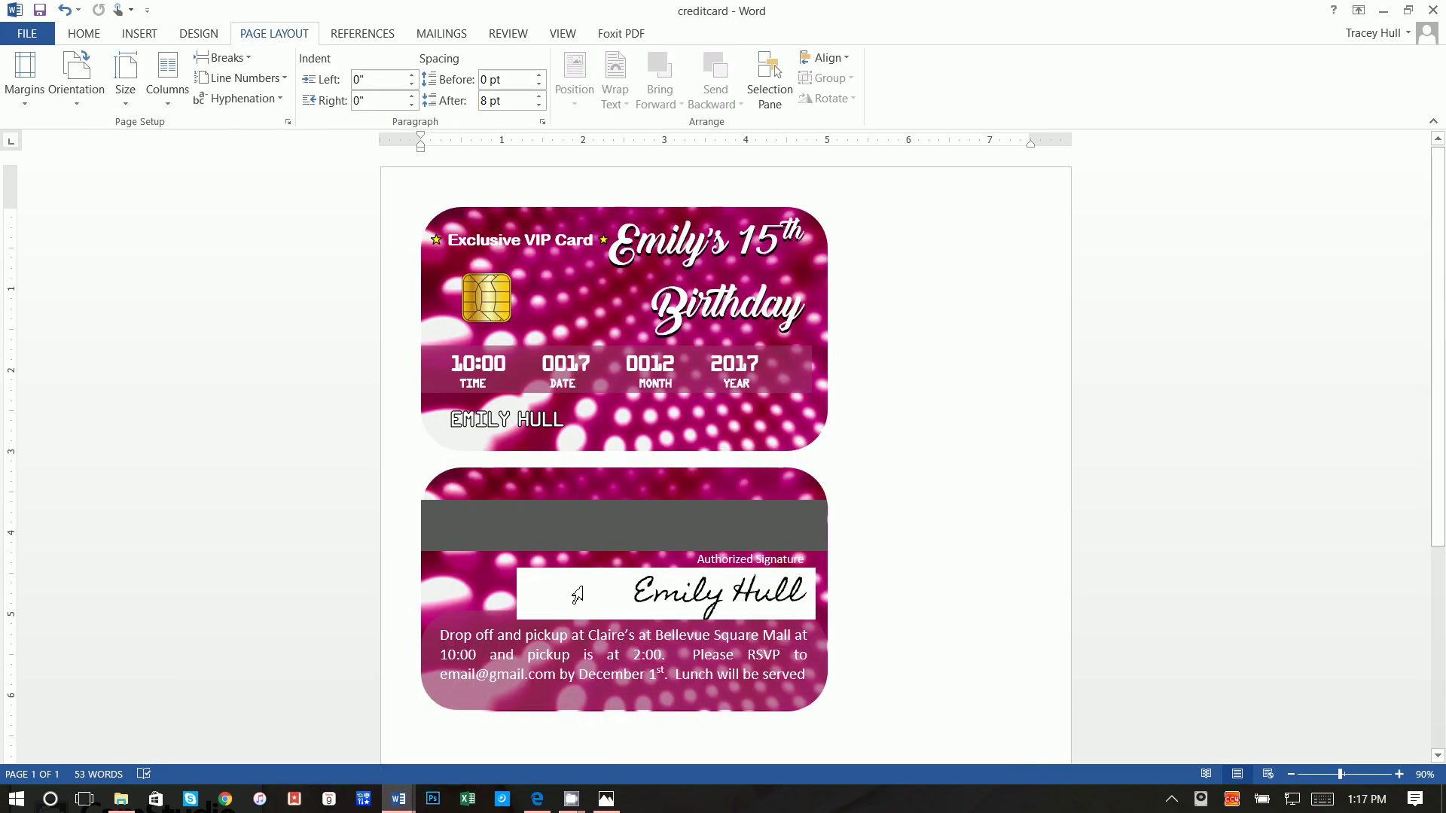
click(536, 798)
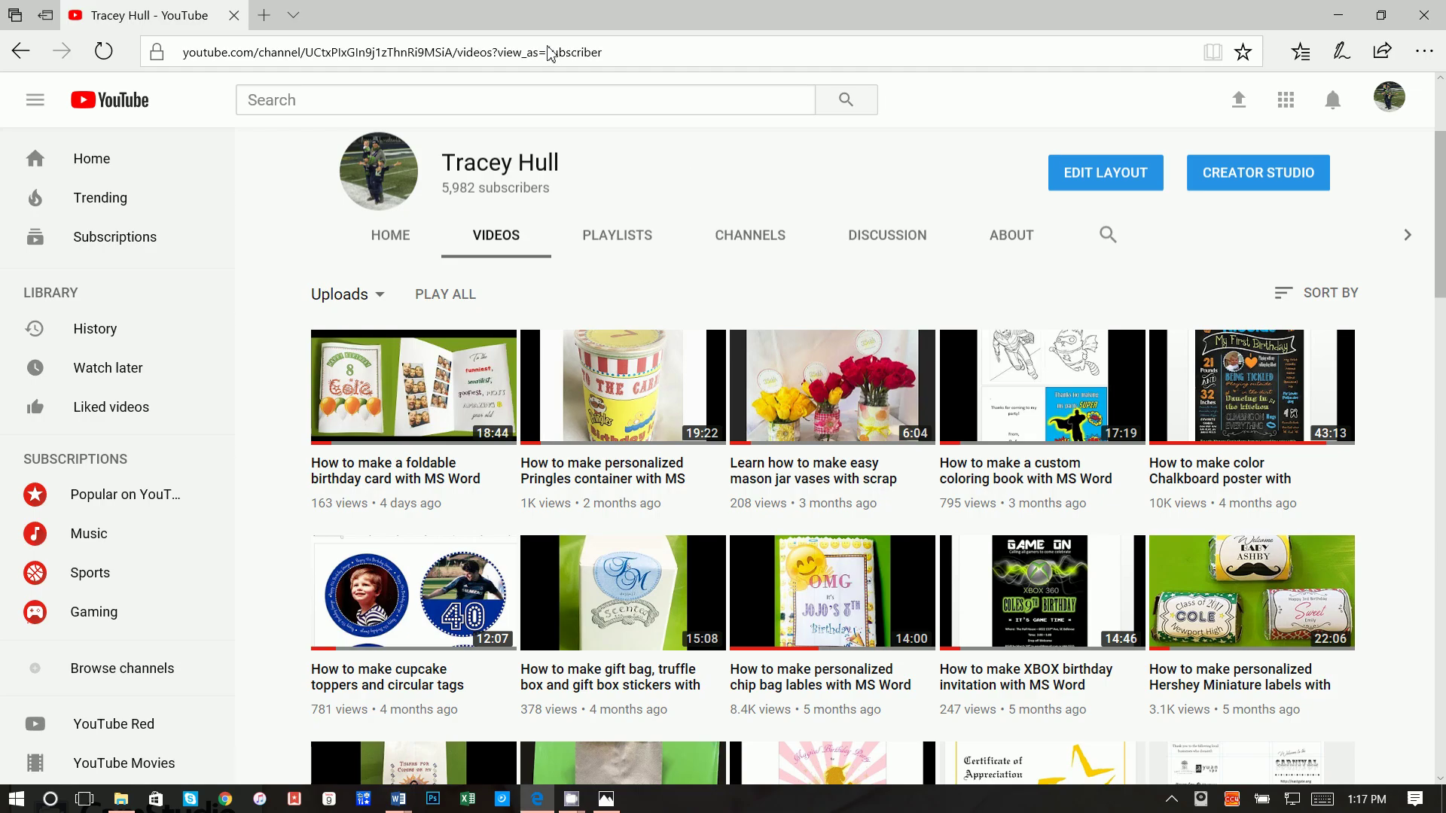
Step: Search Google Images for 'diva background' and preview the pink dotted 1920 × 1080 wallpaper
click(550, 53)
text(goo)
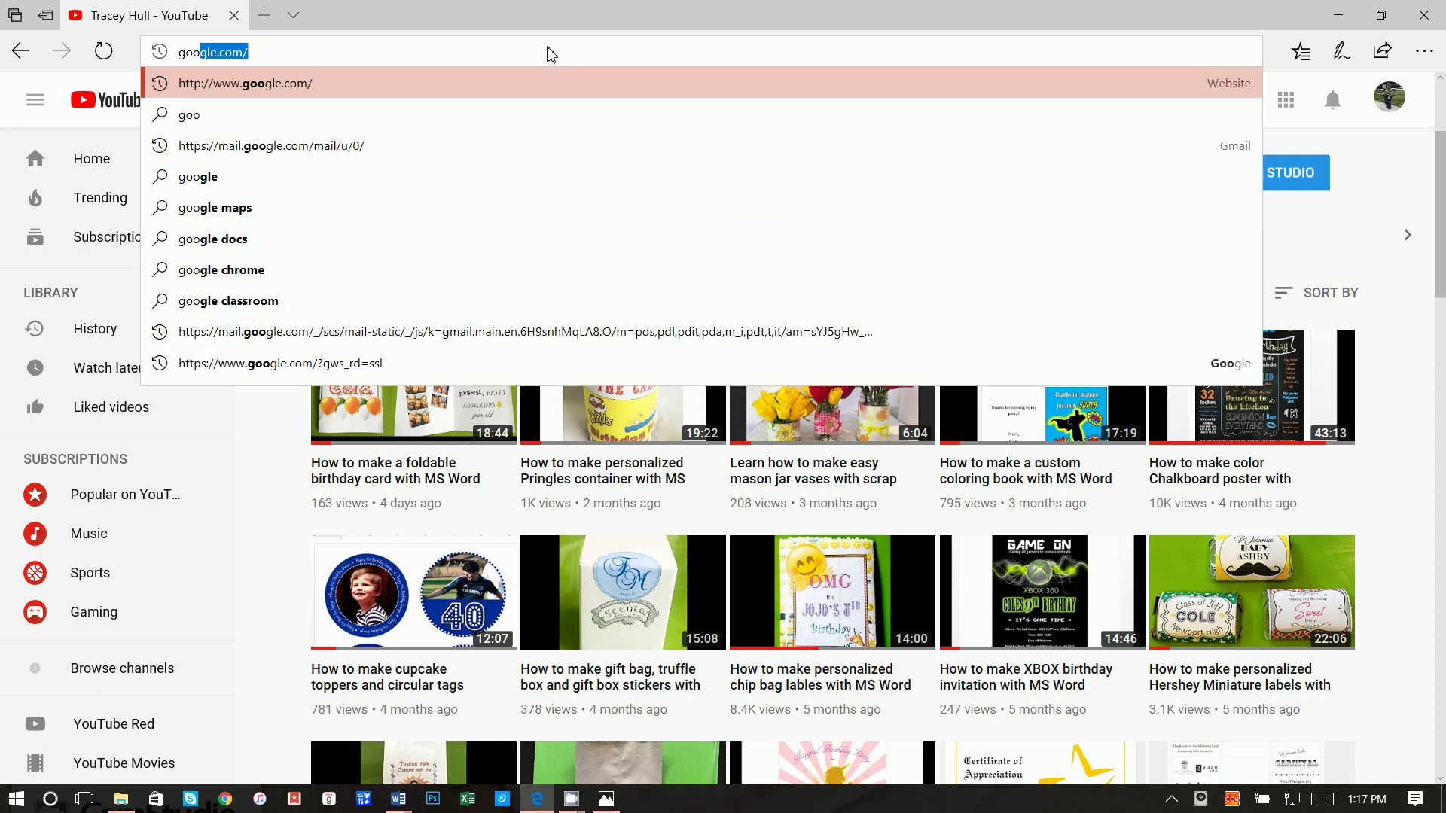
key(Return)
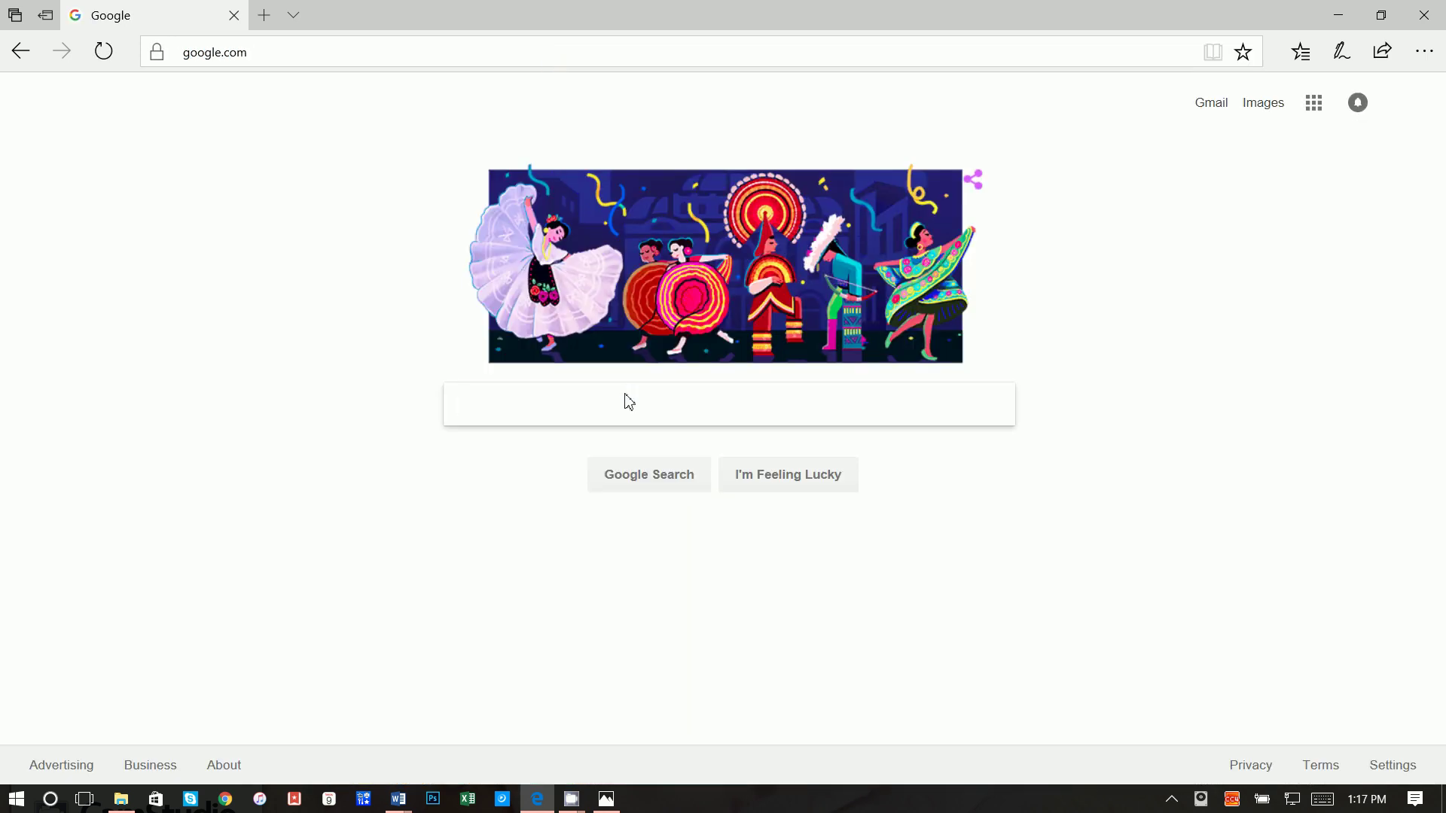
text(diva)
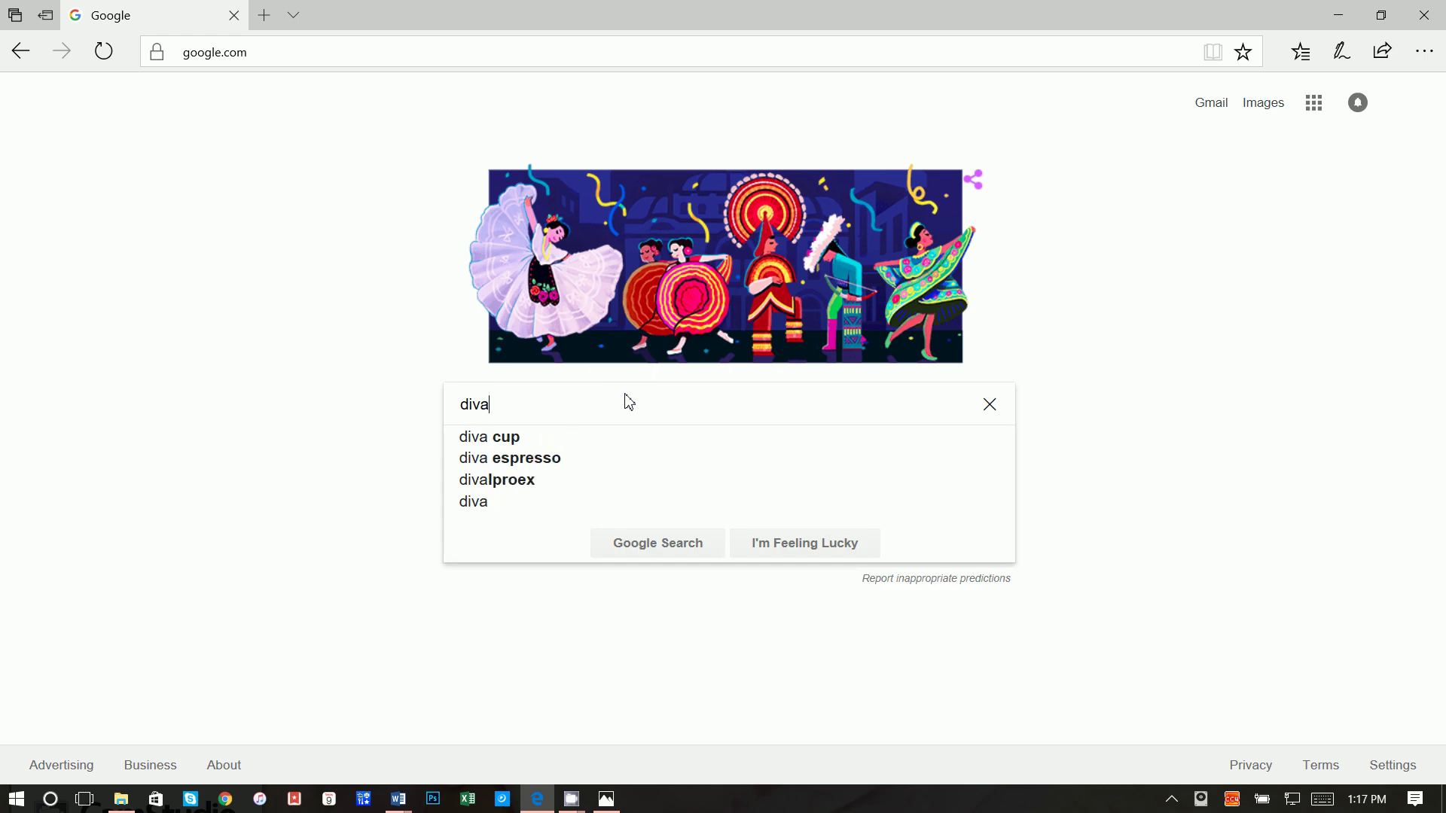
text( background)
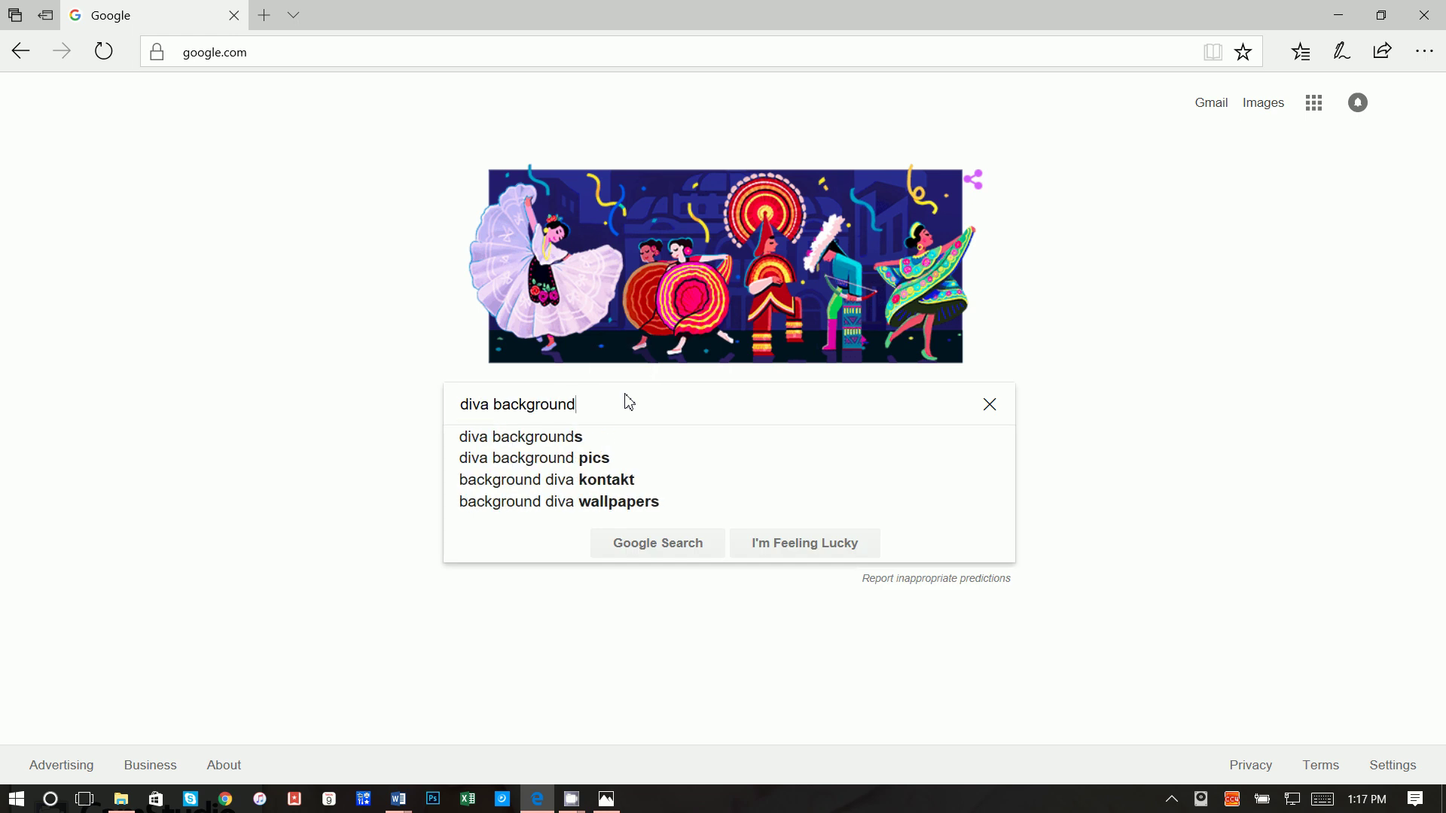
key(Return)
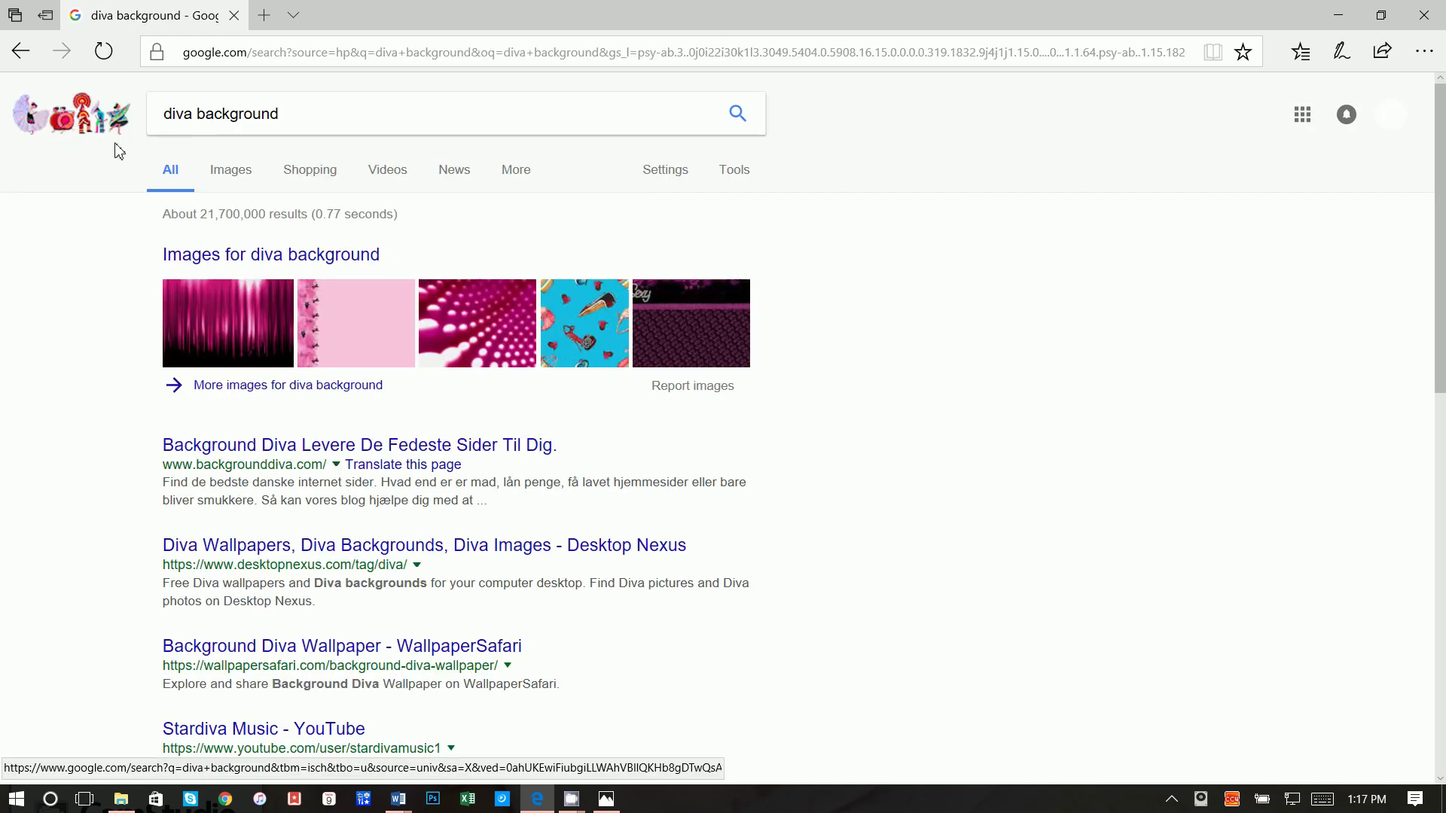
click(229, 169)
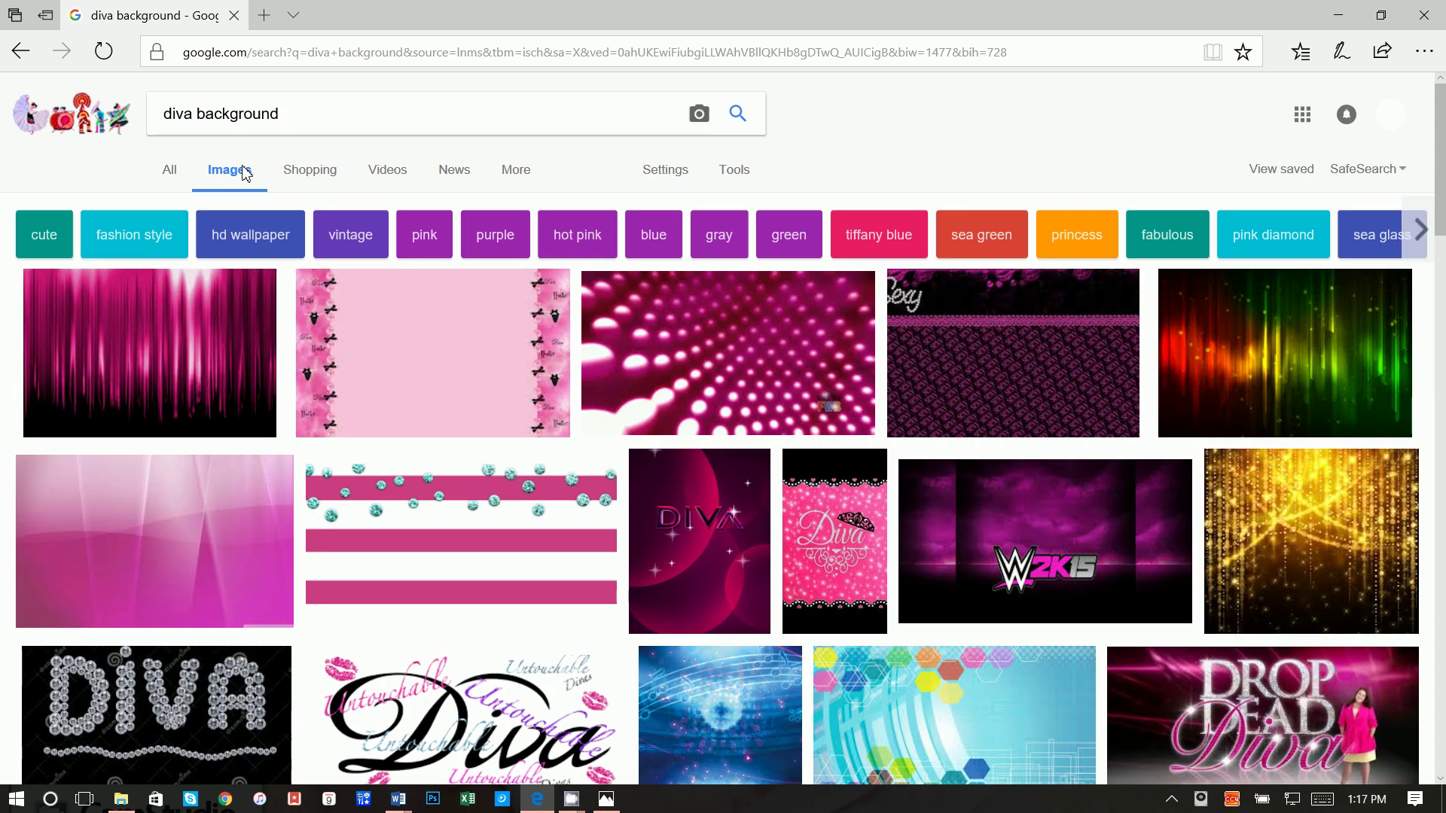
click(735, 354)
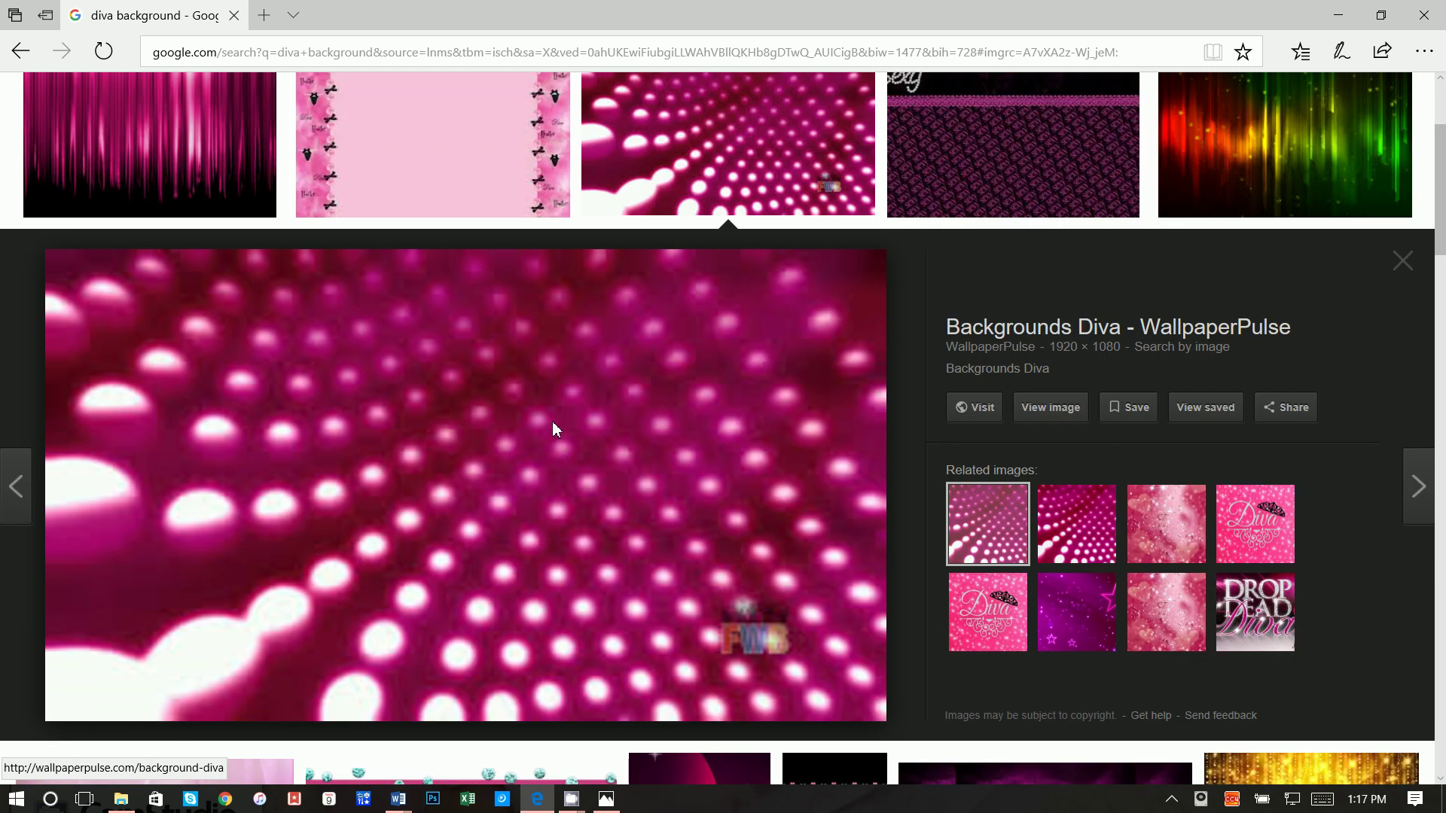
Step: Save the related Diva Dots light background picture as 'background' in the creditcard folder
right_click(554, 426)
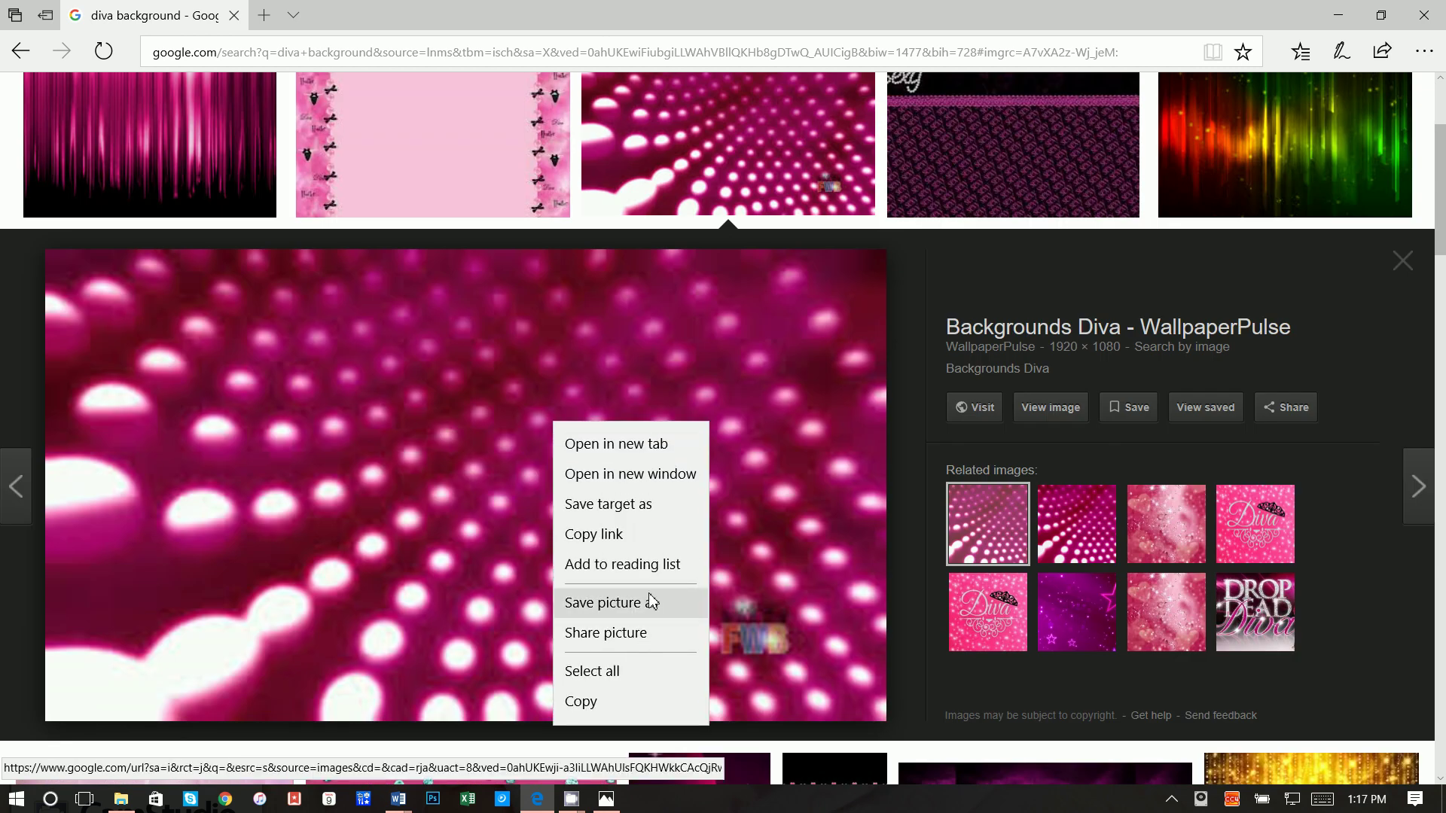
click(1074, 538)
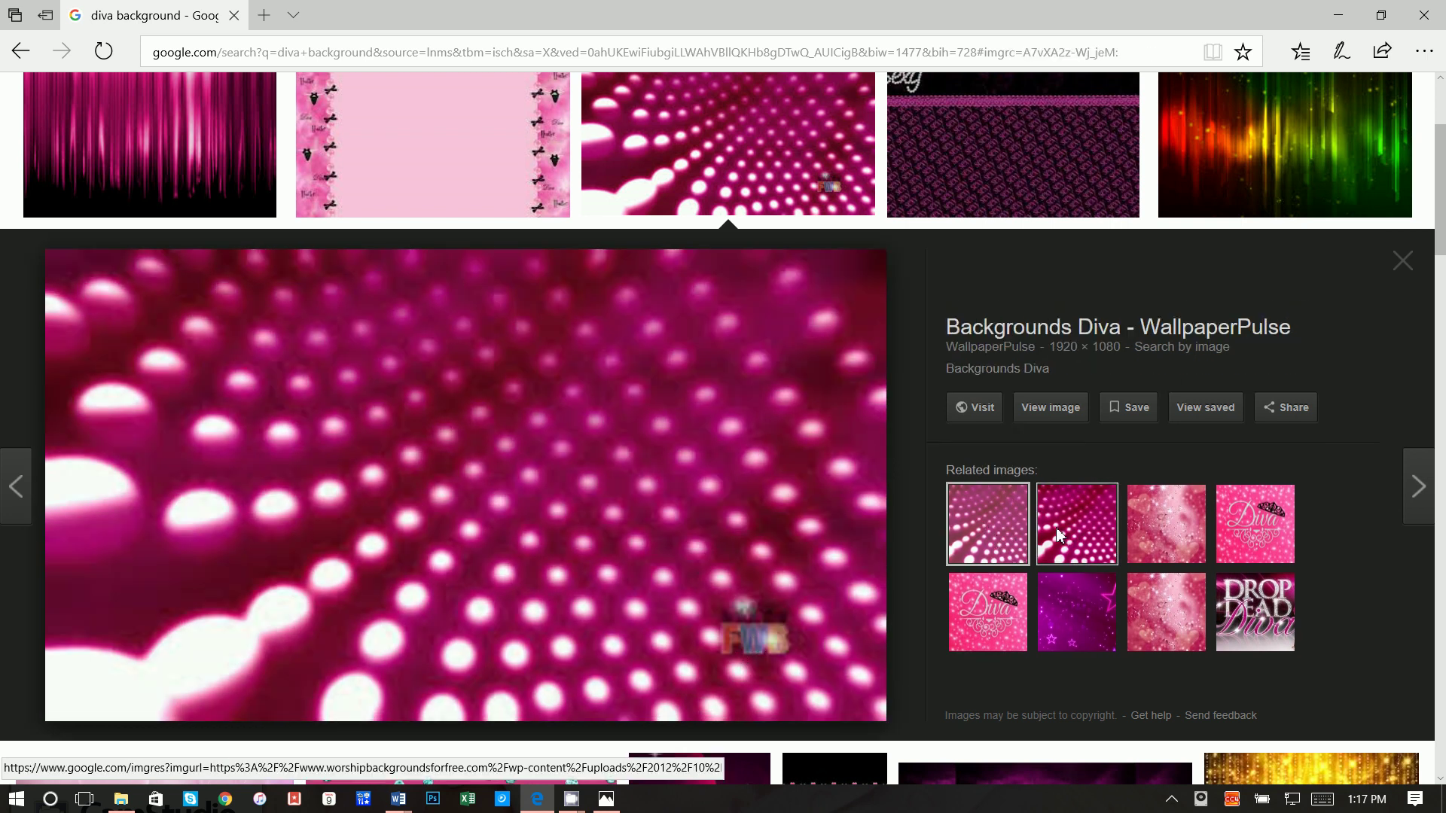
click(1084, 531)
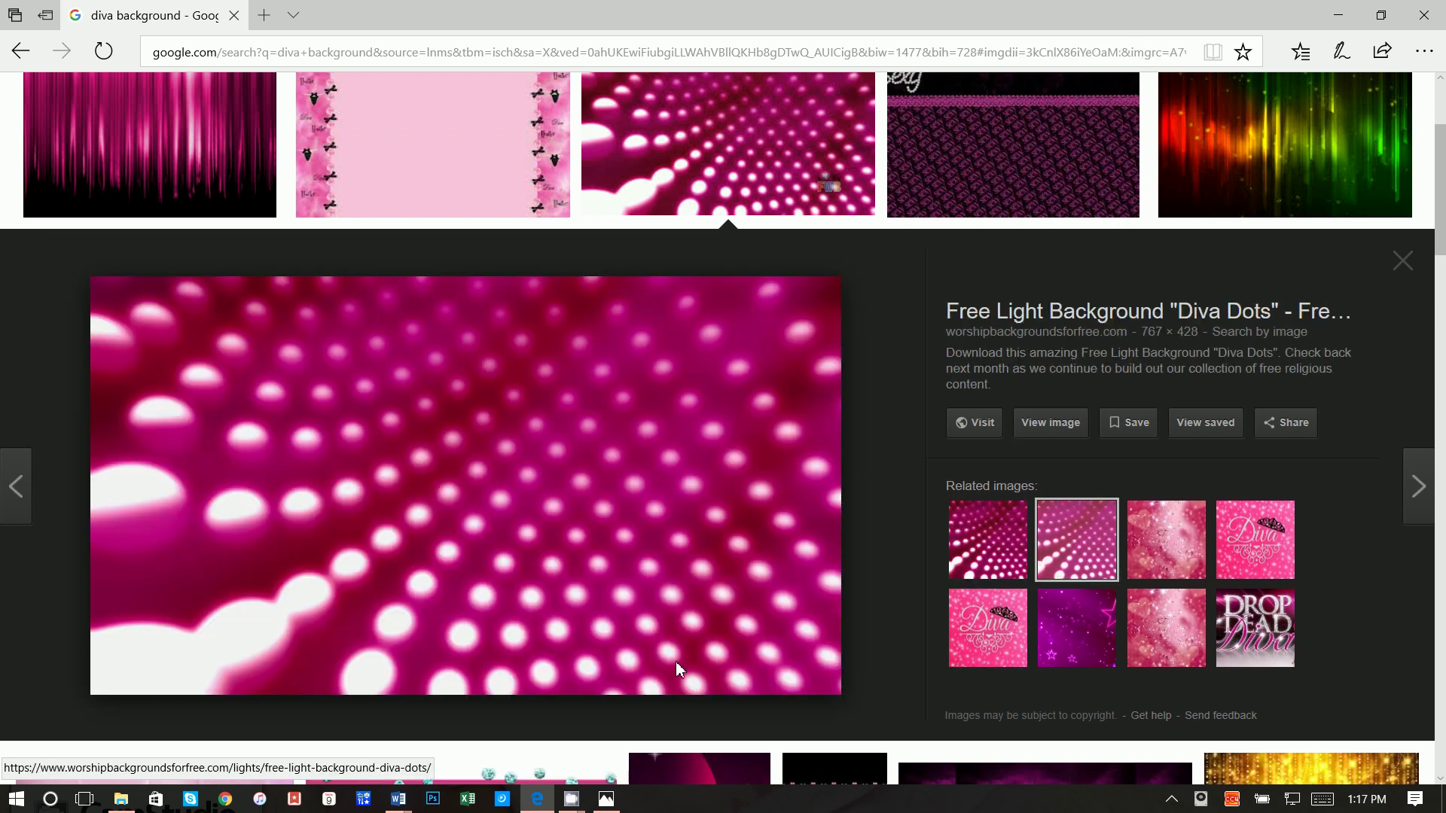
right_click(523, 494)
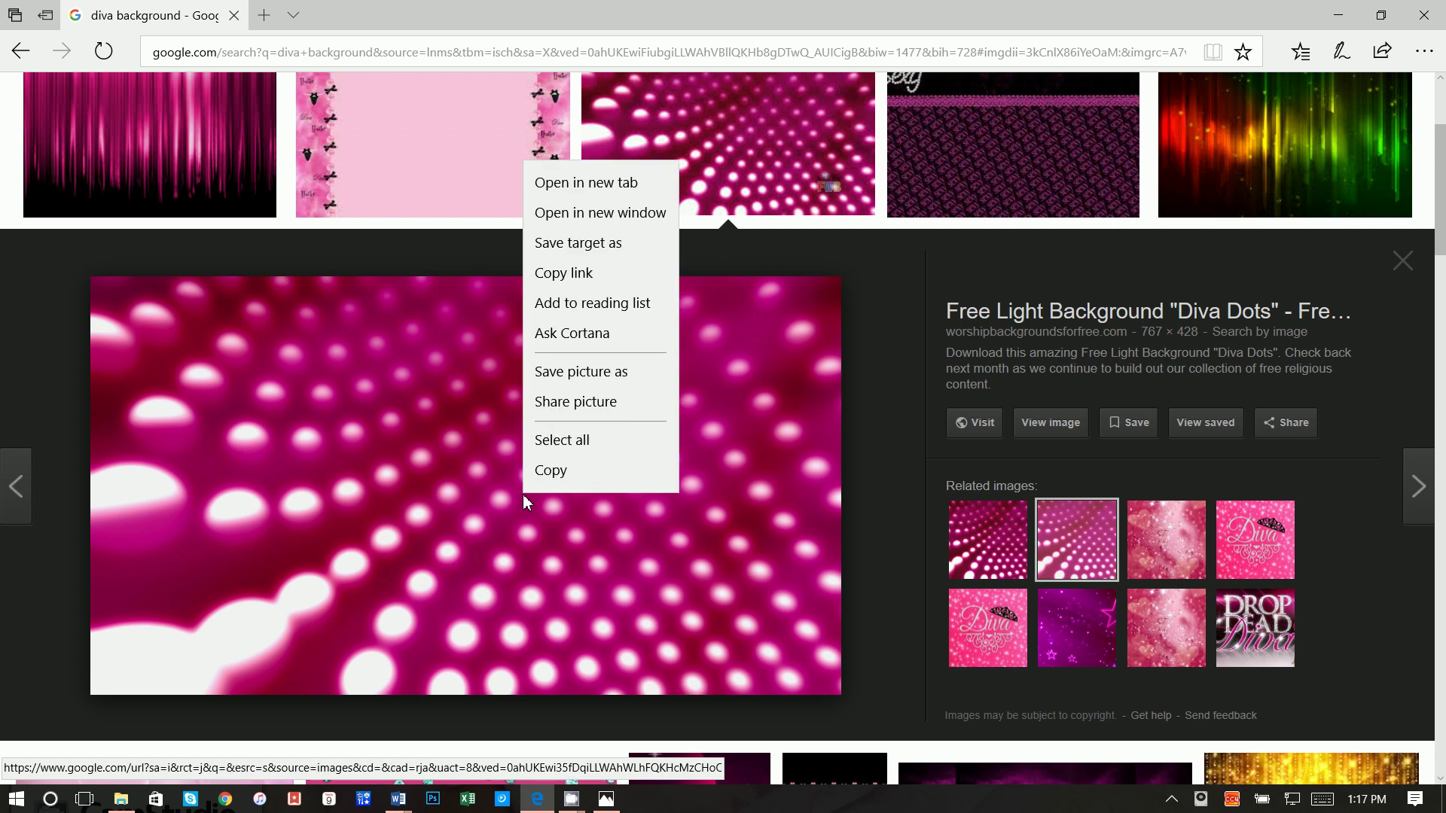
click(610, 367)
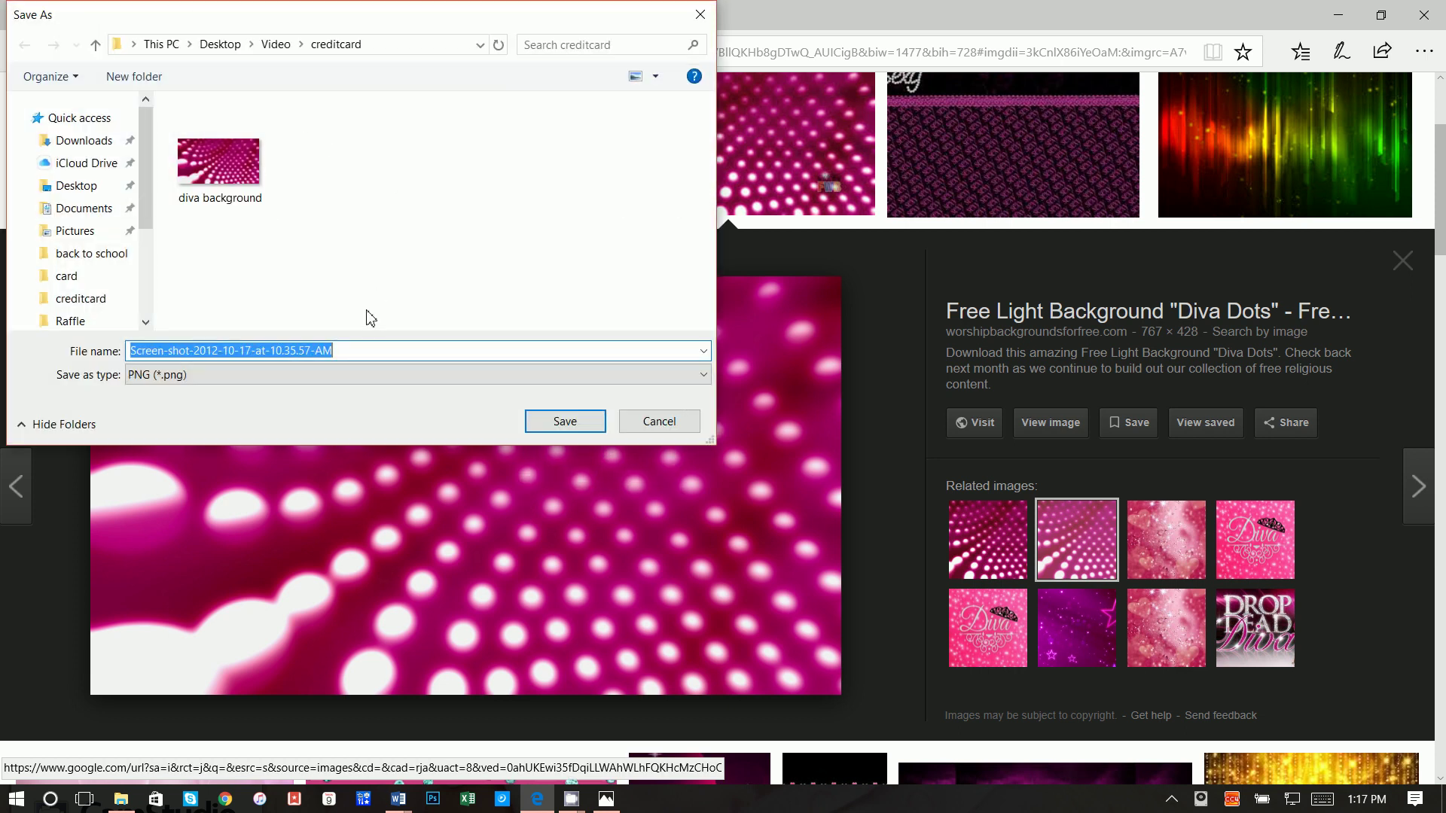
text(bac)
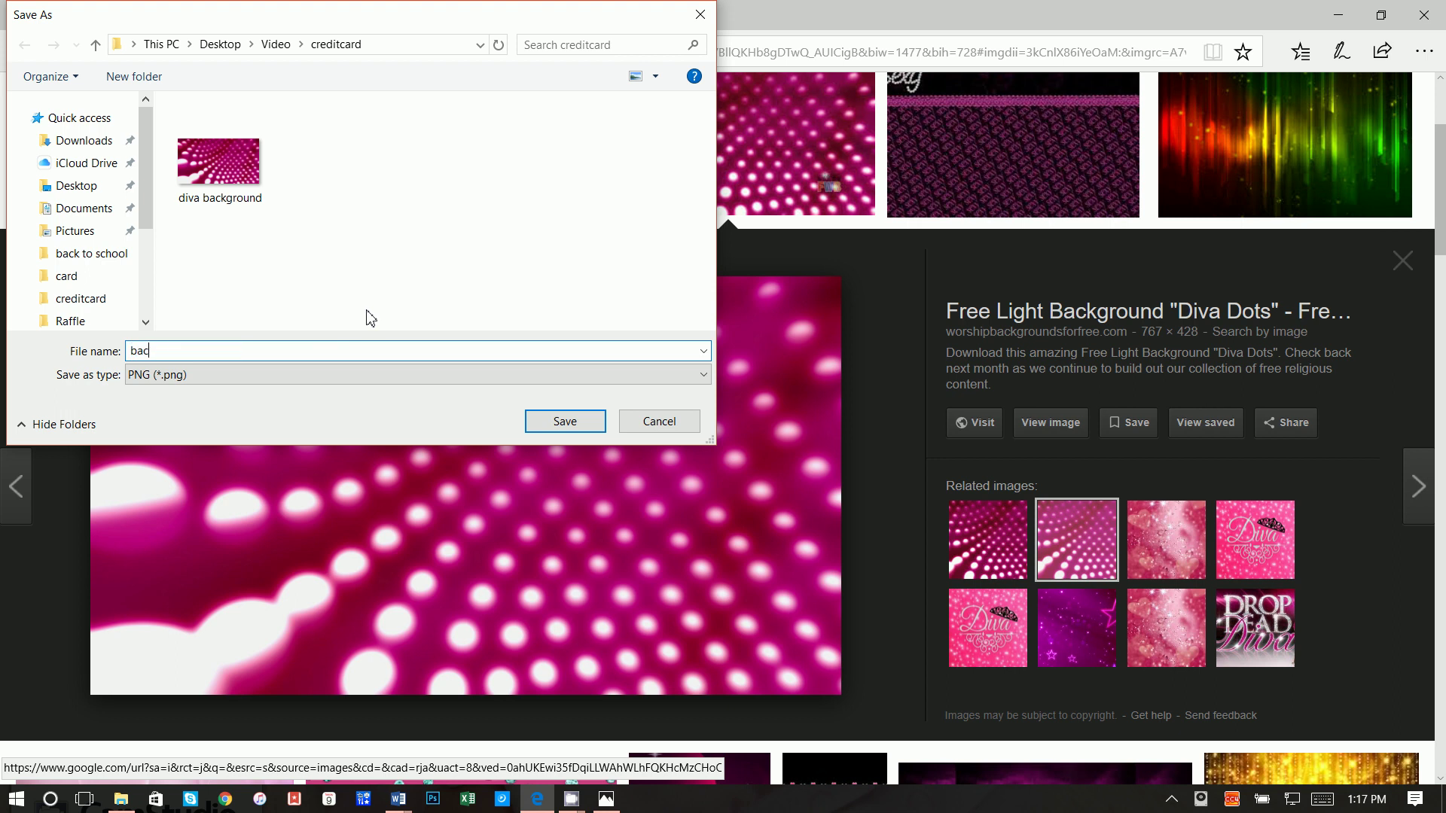
text(kground)
key(Return)
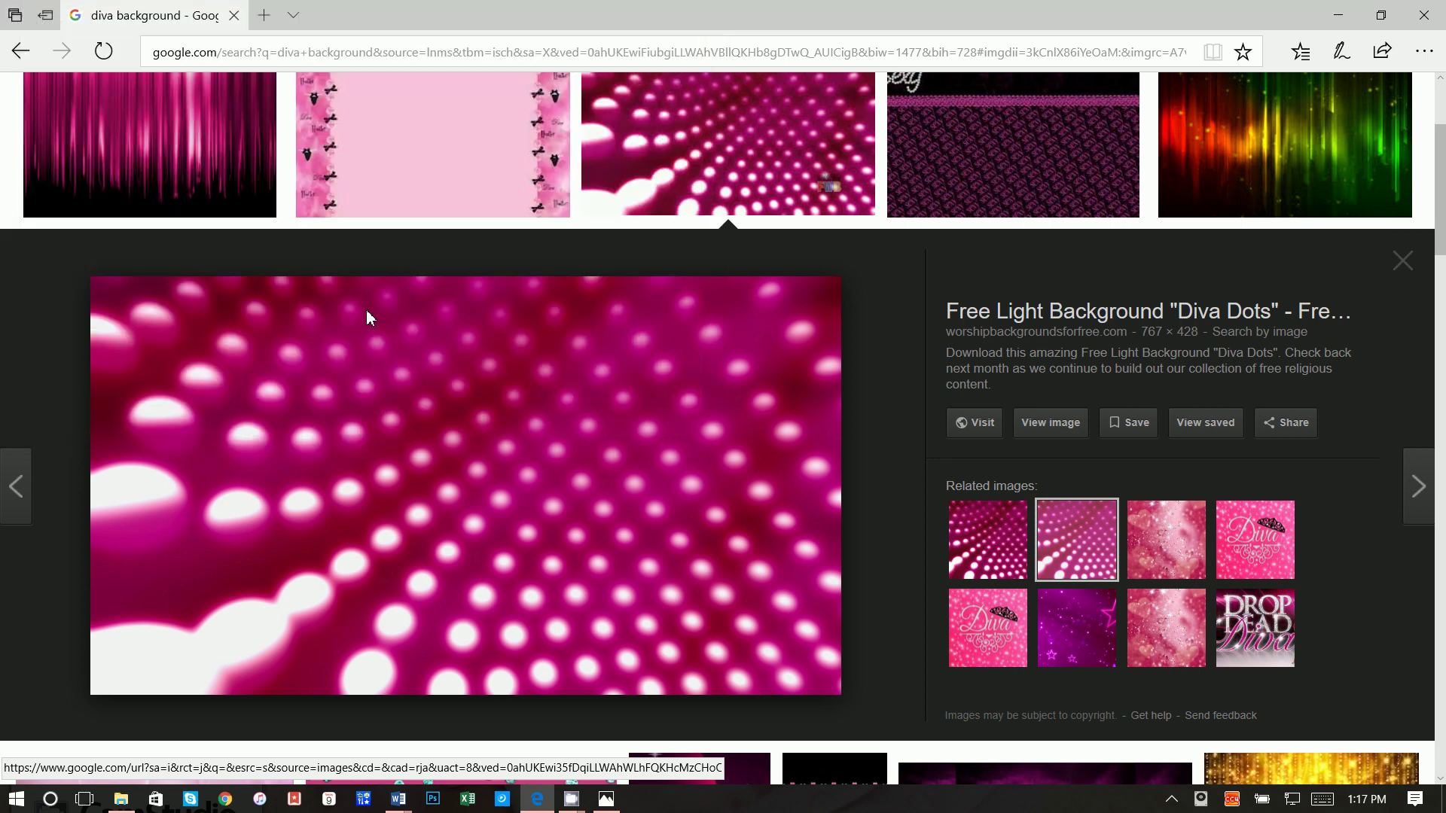
Step: Fill Document2's 3" × 5" rounded rectangle with the saved 'background' picture file
click(1352, 15)
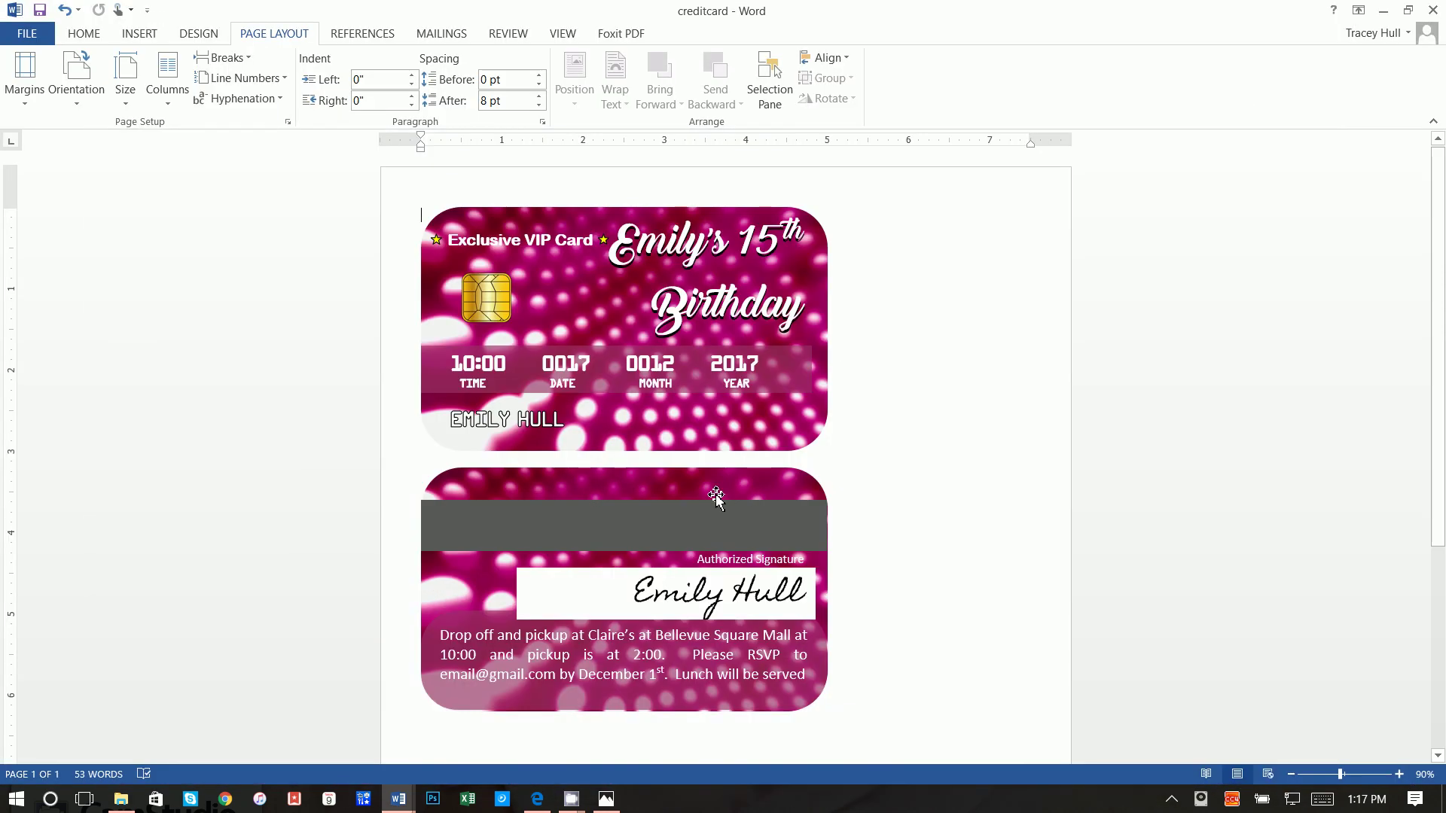
mouse_move(400, 796)
click(470, 758)
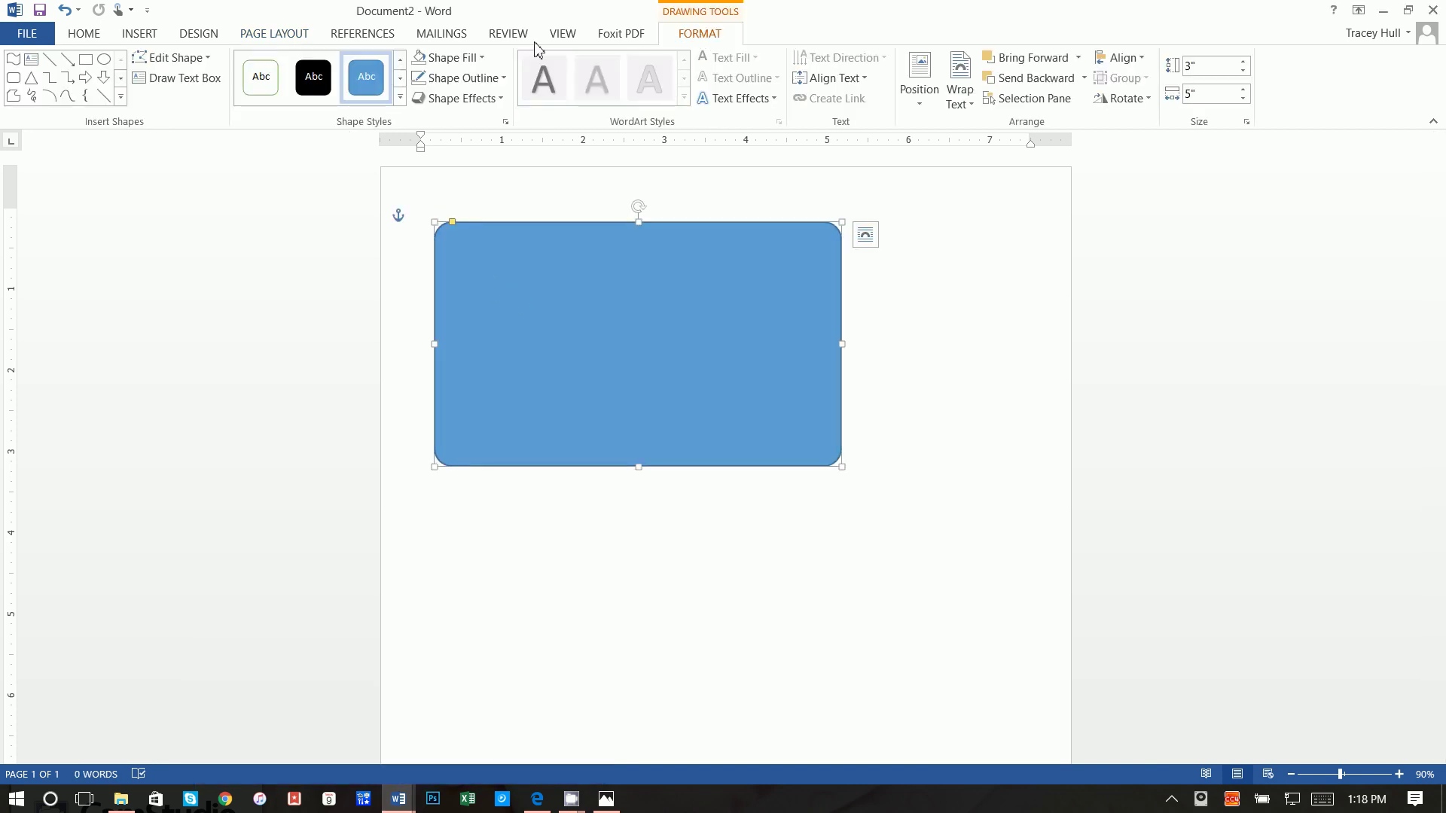
click(468, 59)
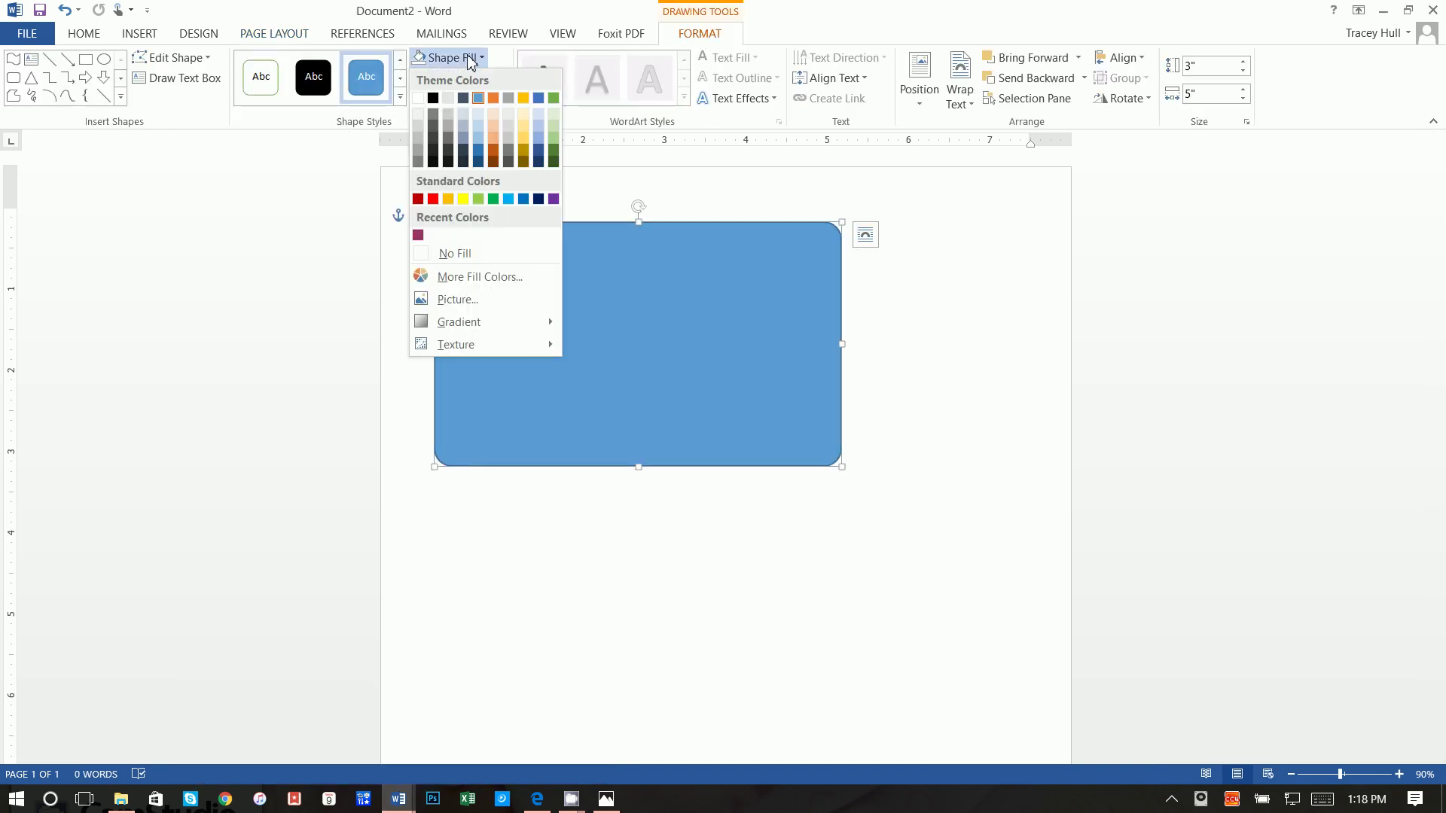
click(475, 300)
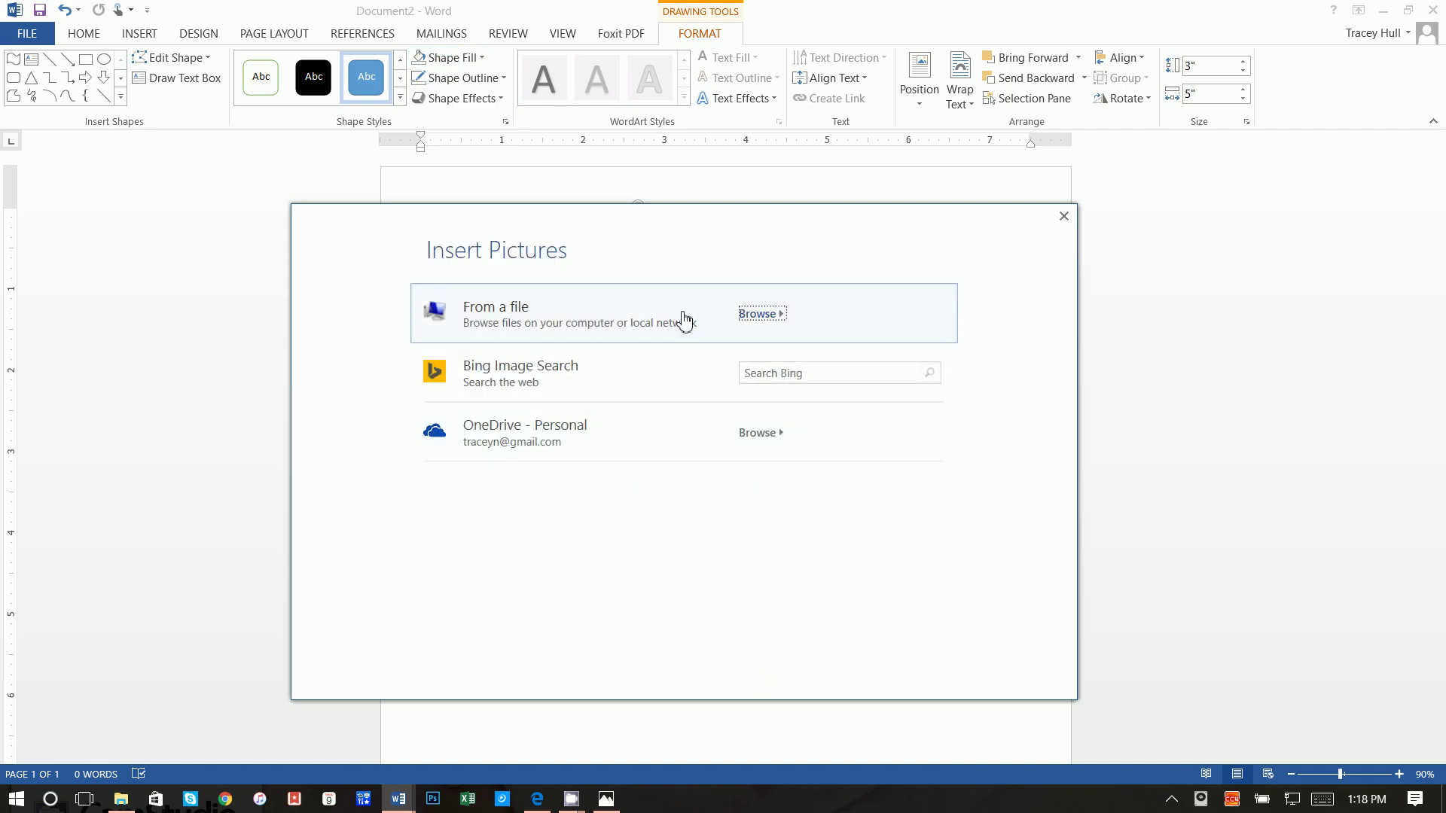
click(526, 316)
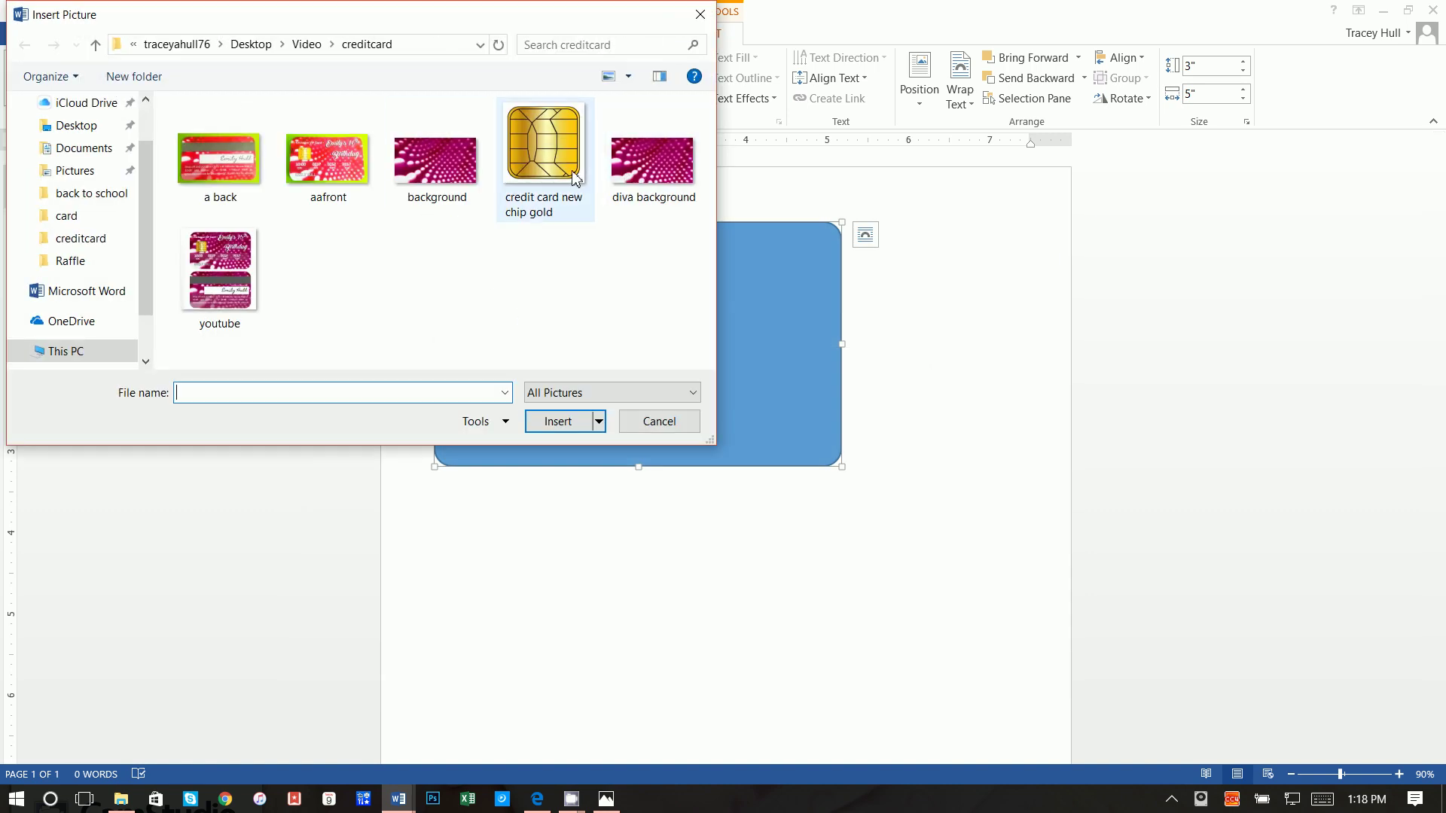
click(479, 181)
click(553, 423)
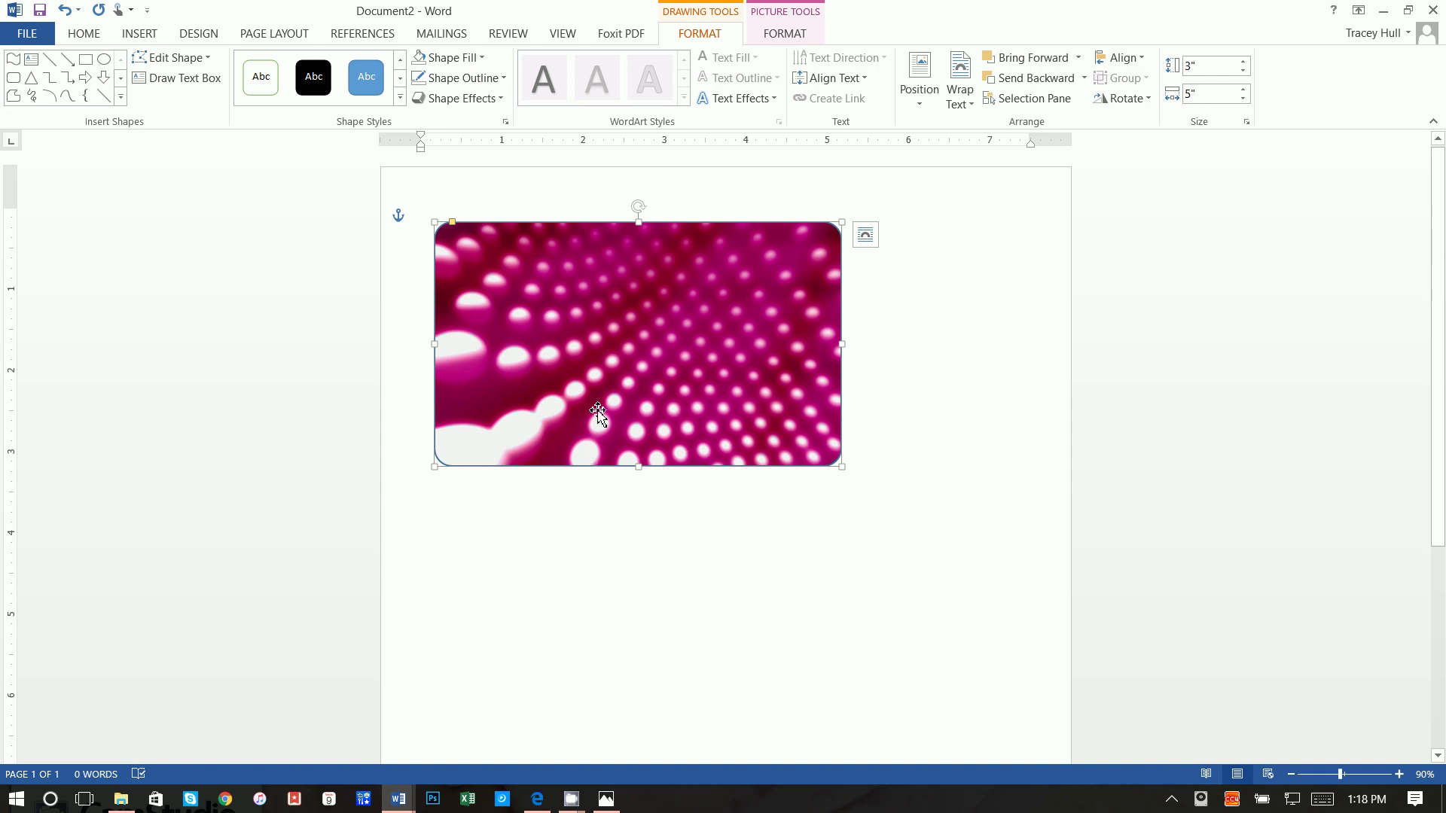
click(458, 78)
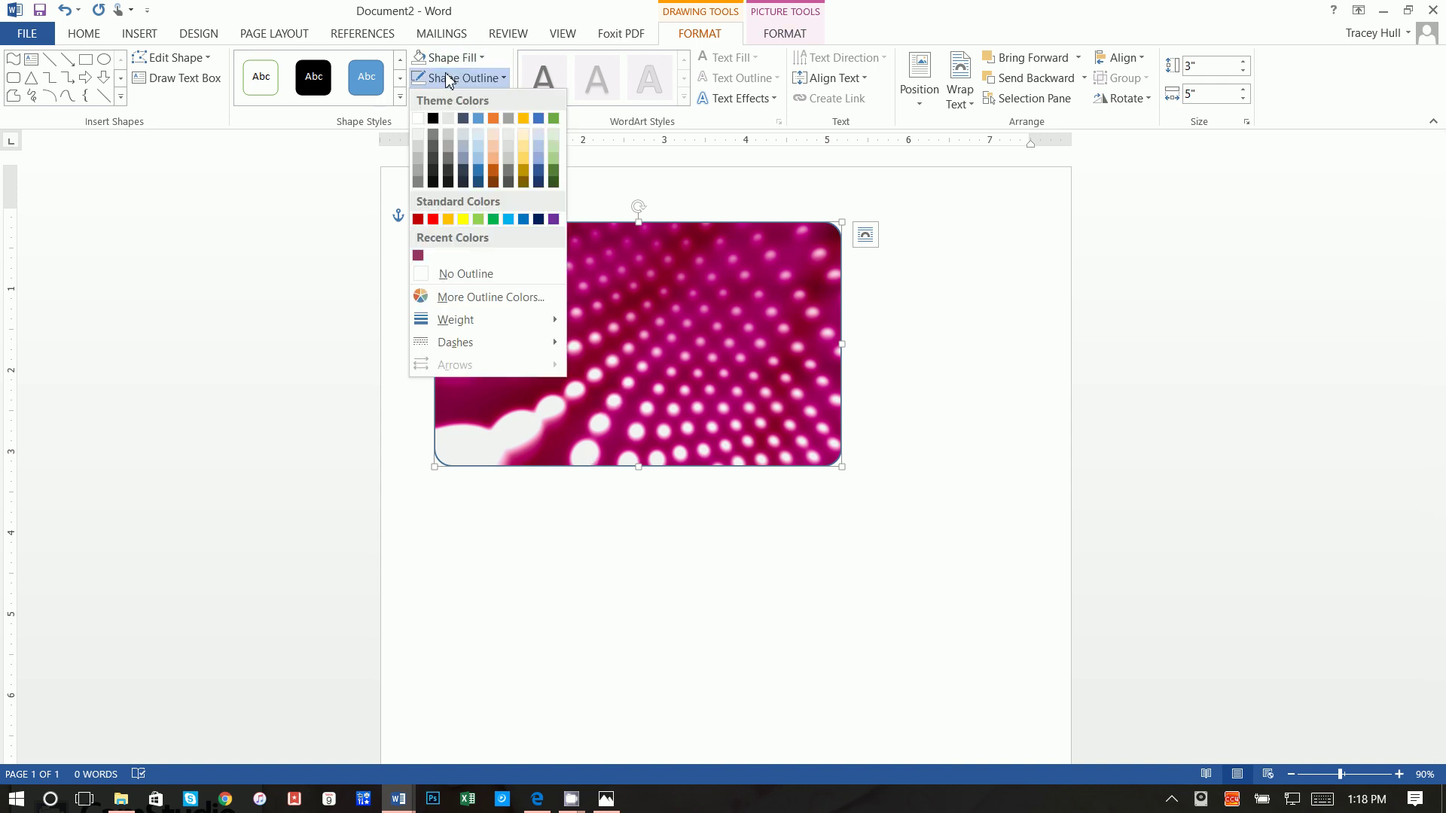
Step: Remove the pink card's outline and copy the card
click(437, 277)
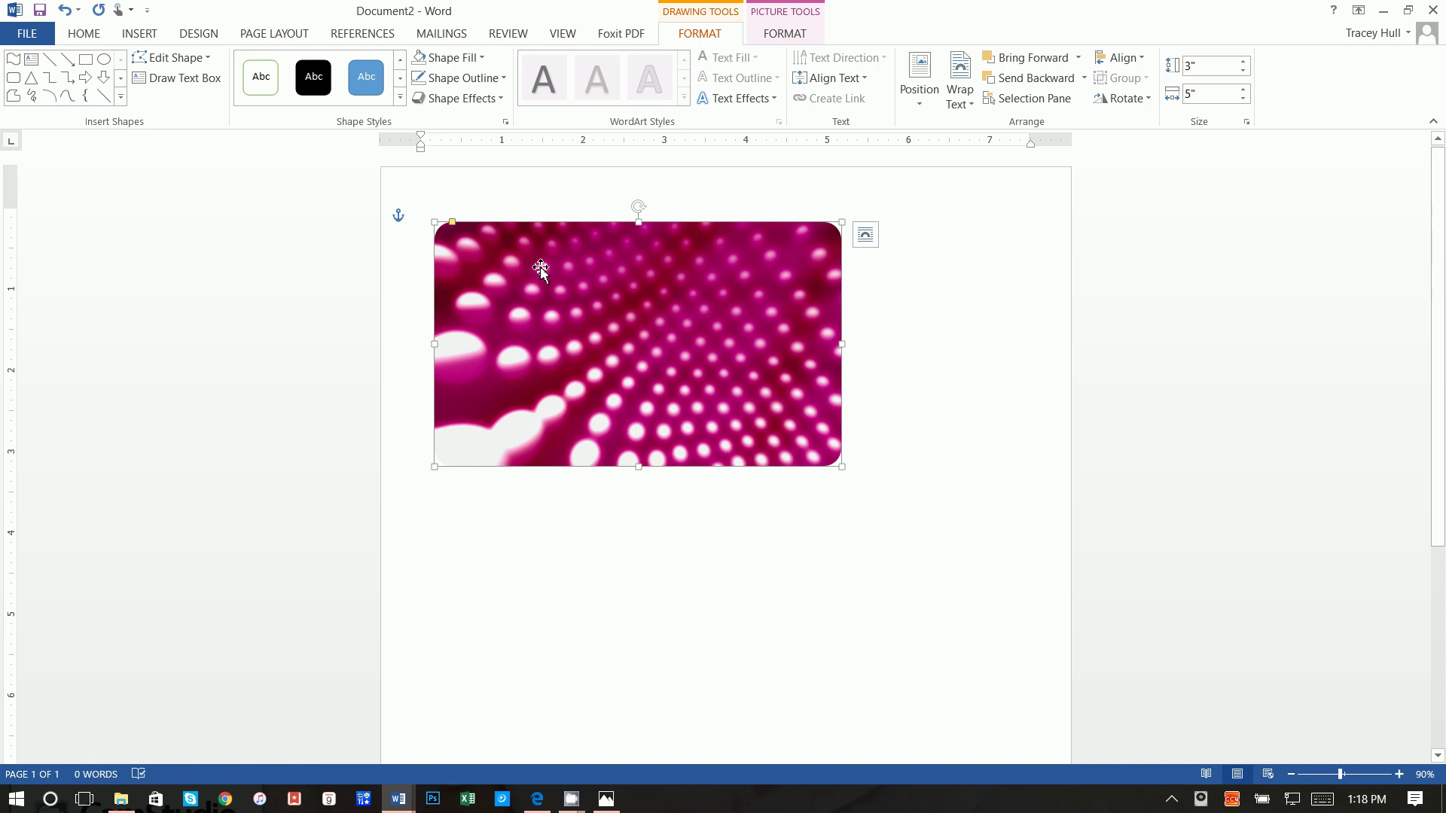
right_click(563, 273)
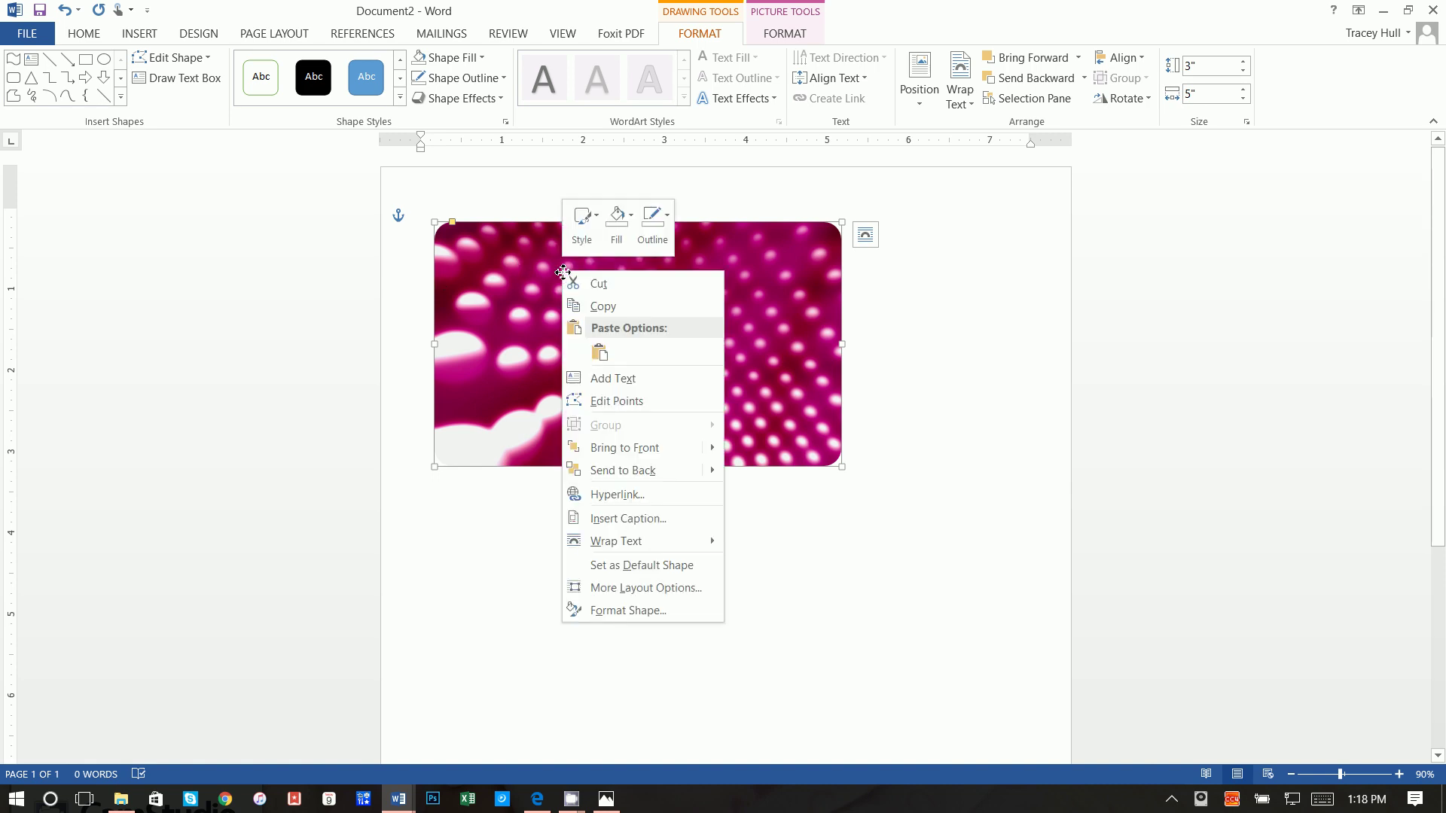
click(585, 304)
Step: Paste a second pink dot card and reposition the cards so they stack vertically
click(865, 420)
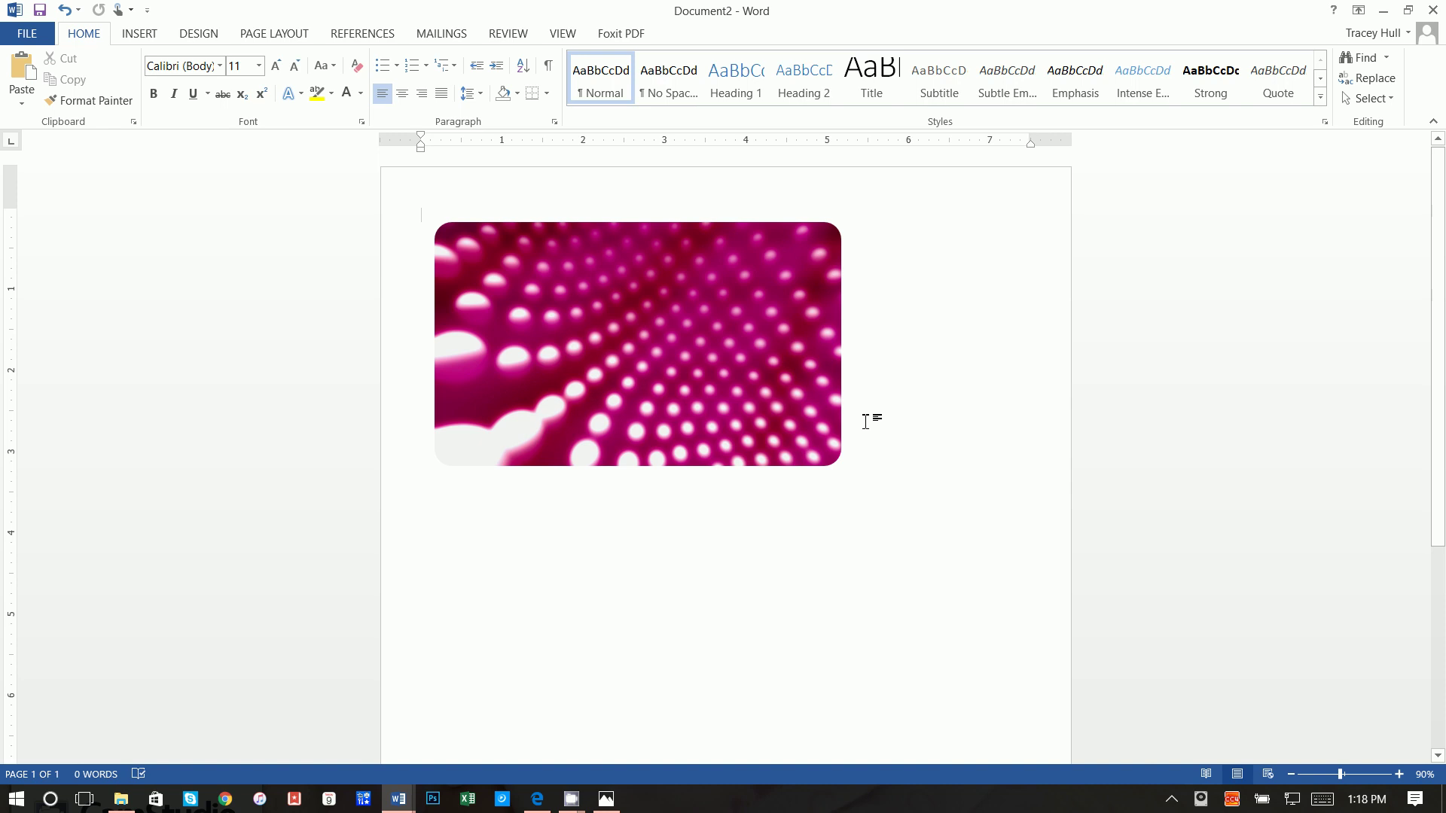
key(Return)
key(Return)
key(Return)
key(Return)
key(Return)
key(Return)
key(Return)
key(Return)
key(Return)
key(Return)
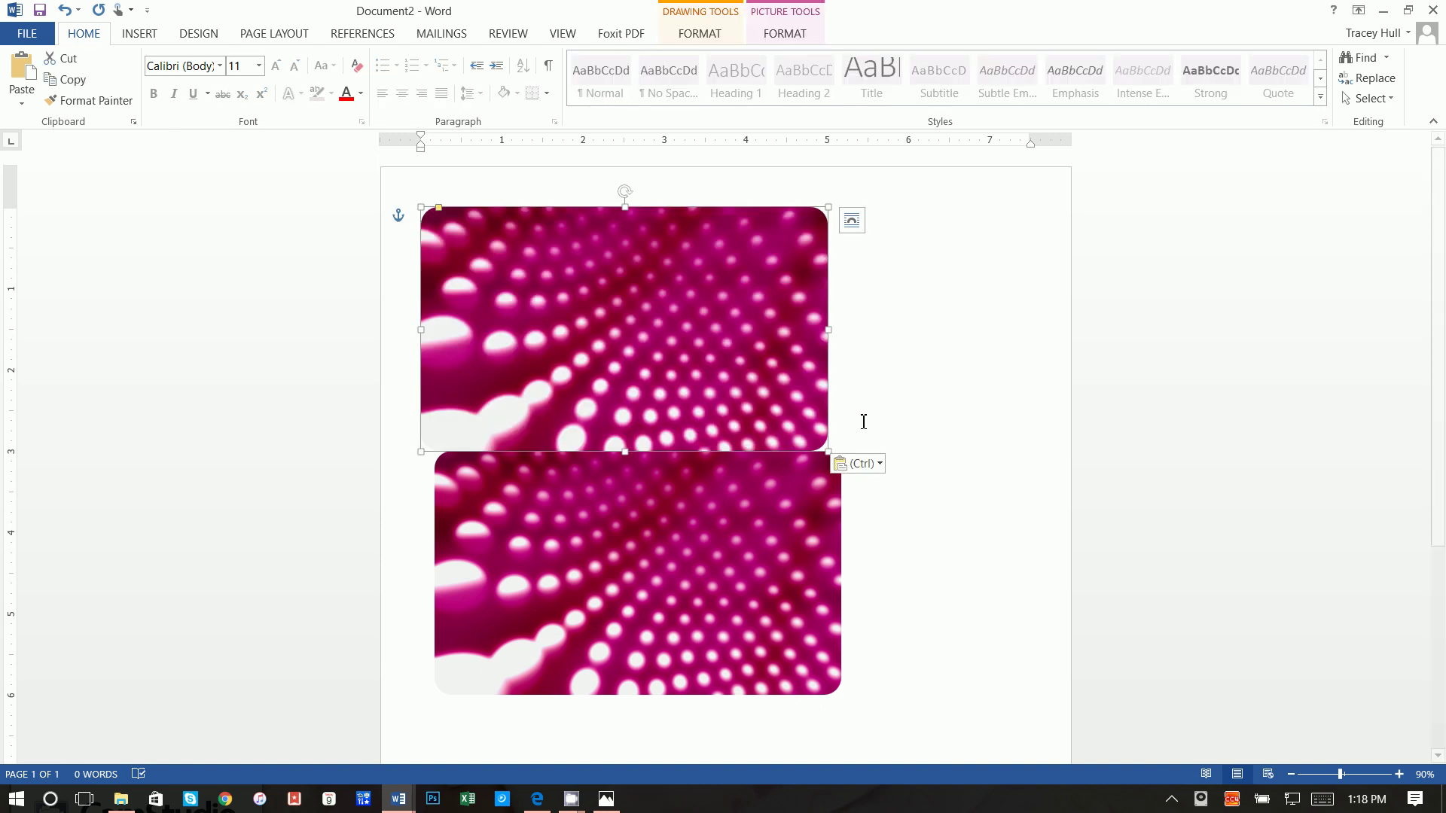
click(866, 405)
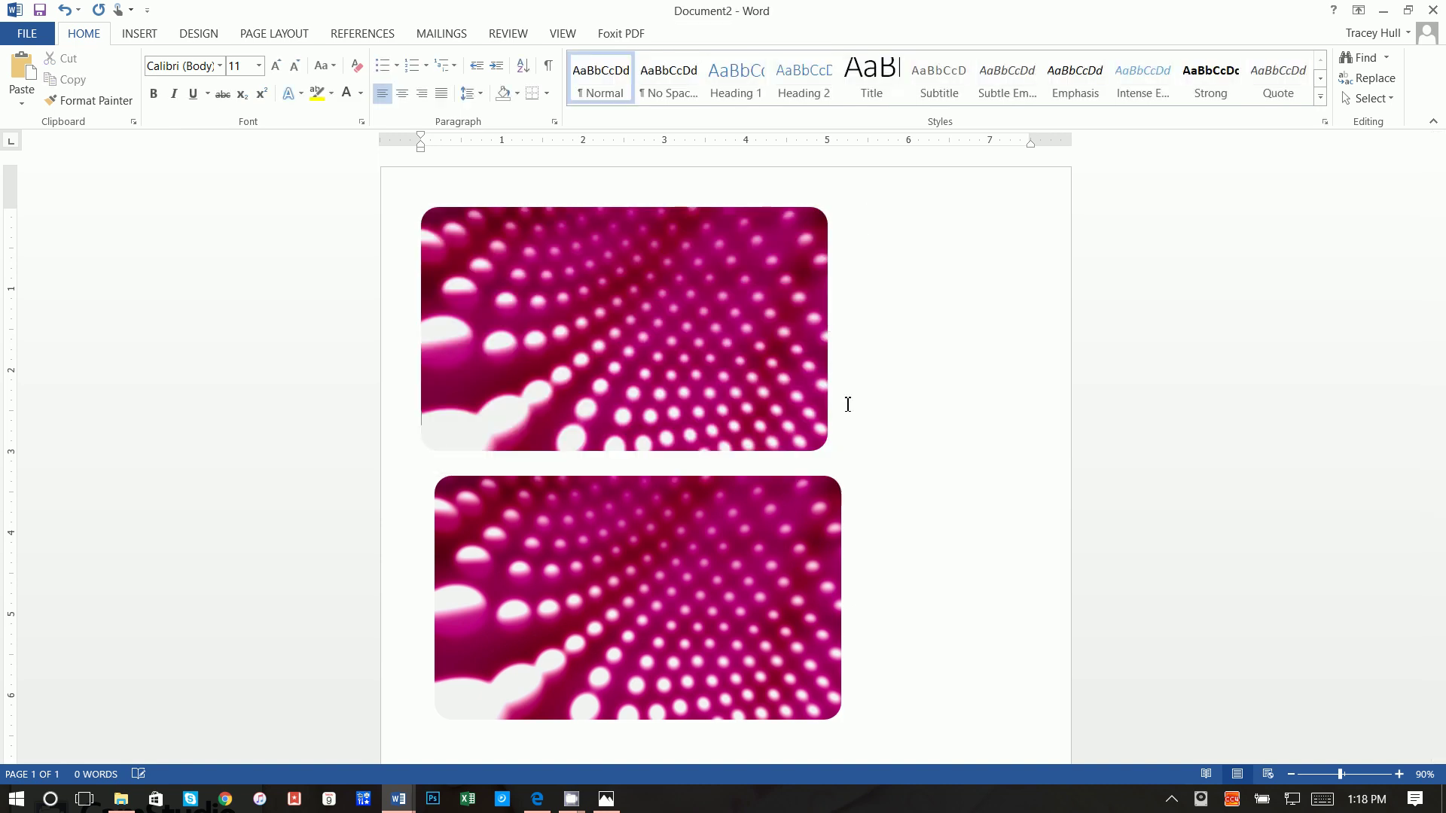
drag(726, 506, 825, 550)
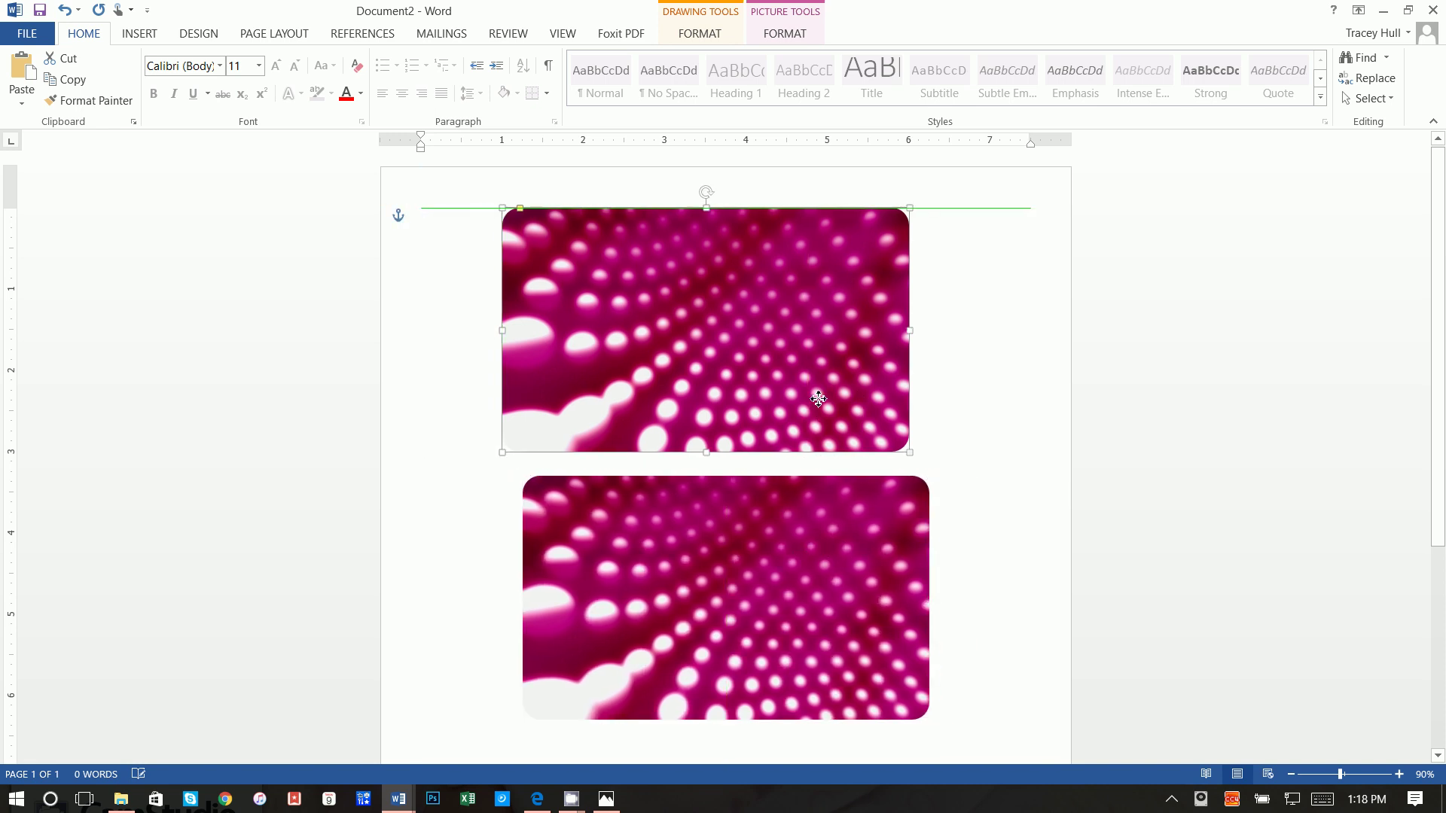
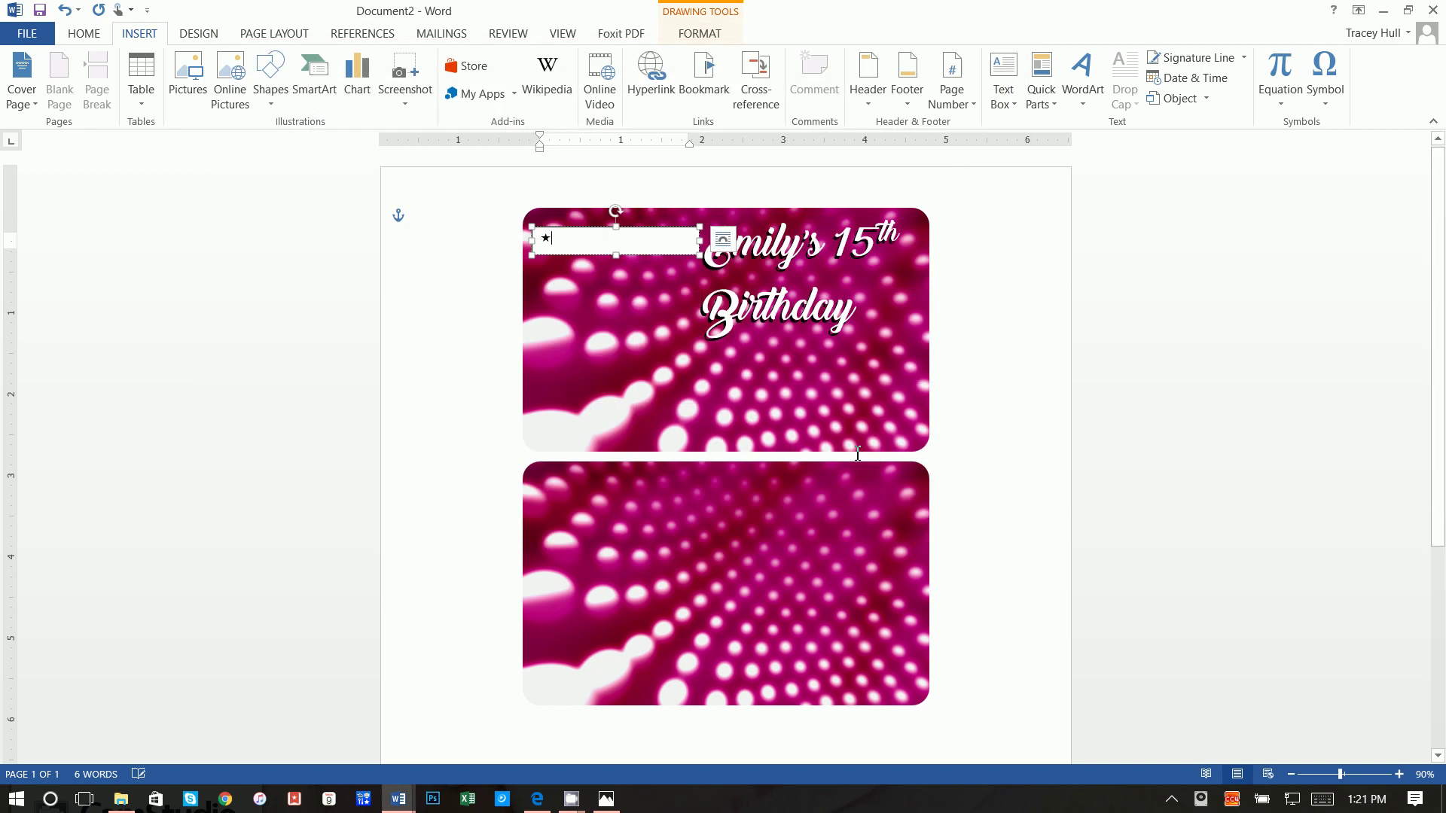
Step: Give the star's text box no fill and no outline
drag(547, 240, 543, 240)
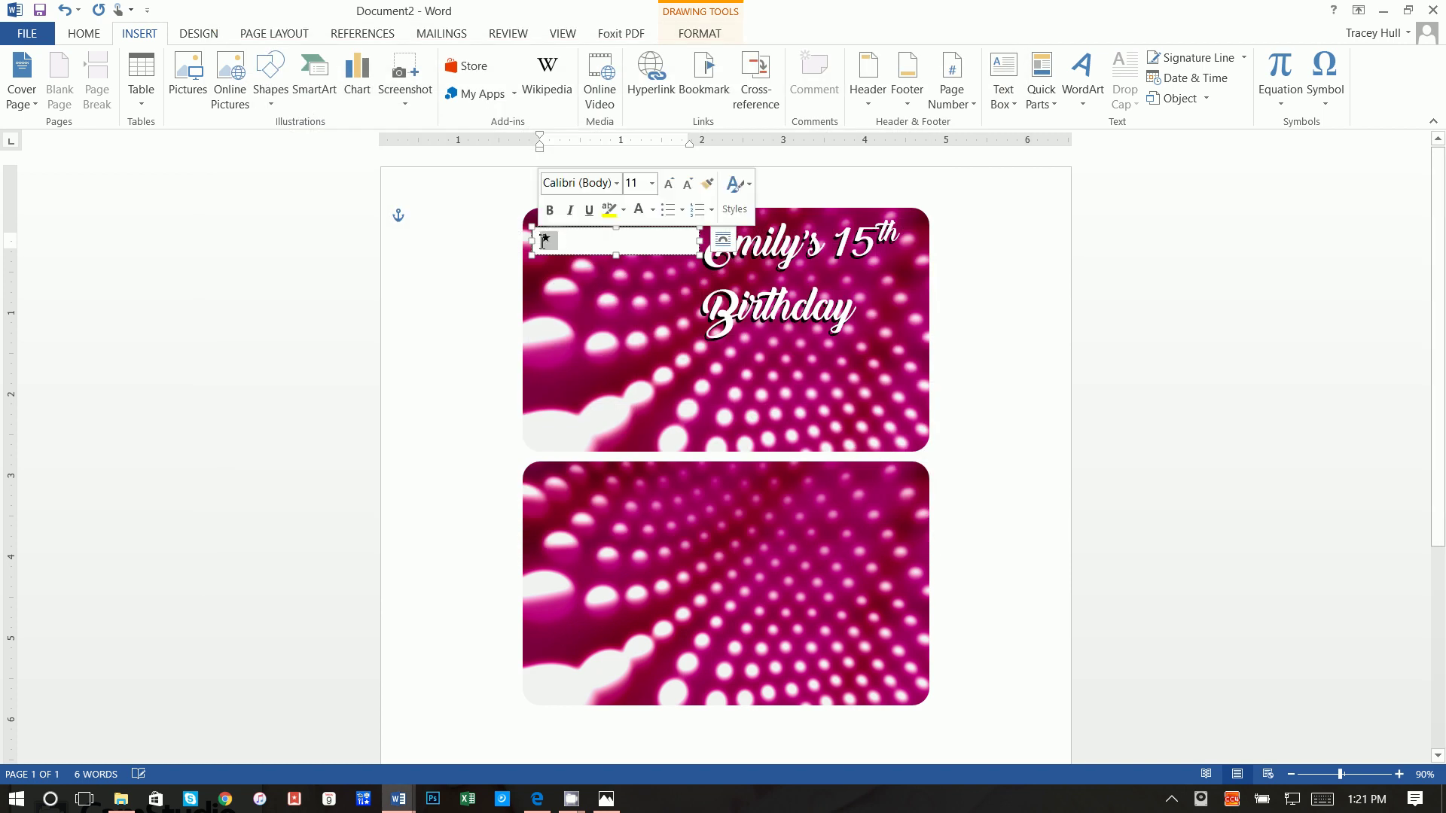
click(581, 259)
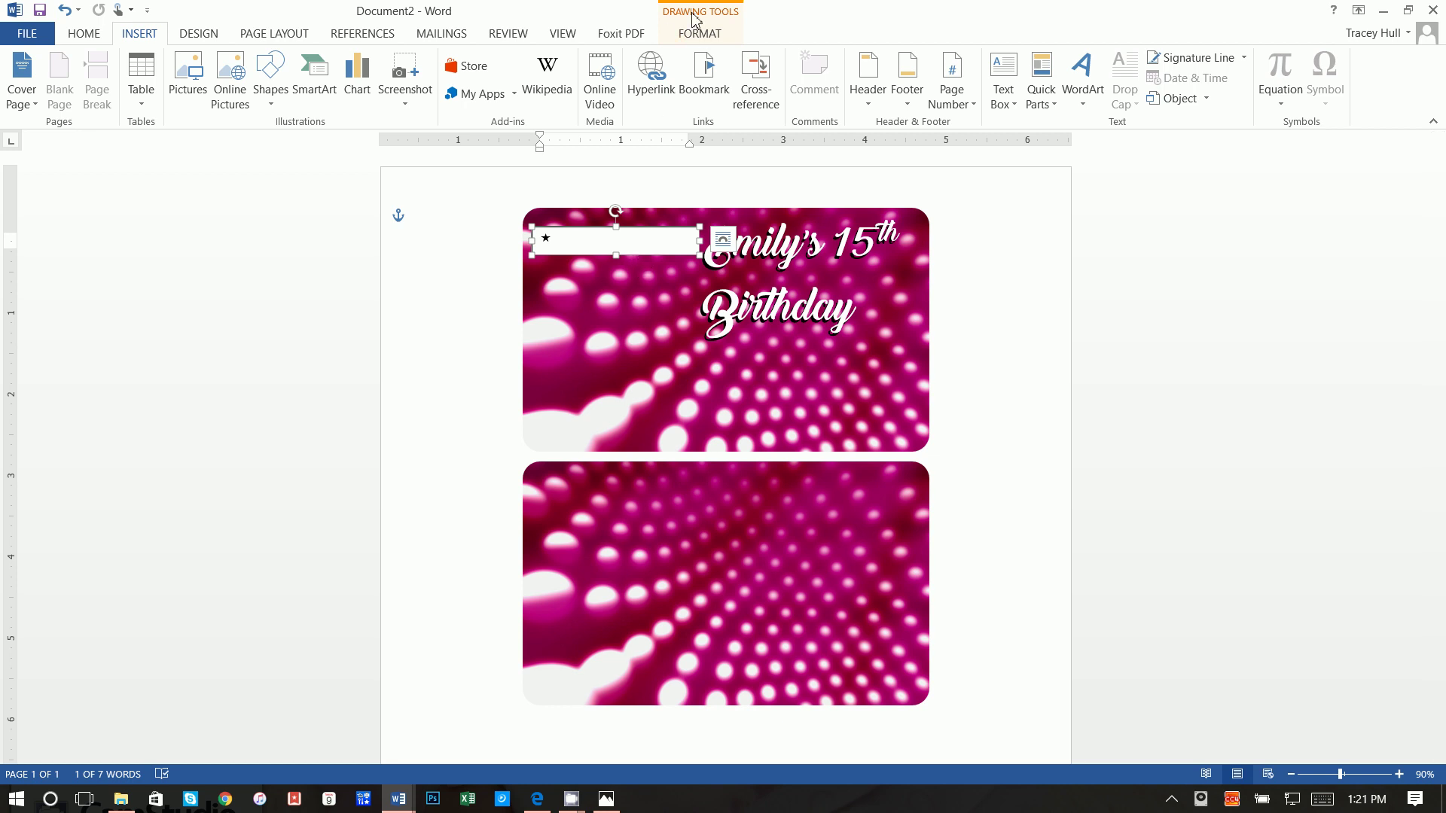
click(699, 34)
click(444, 58)
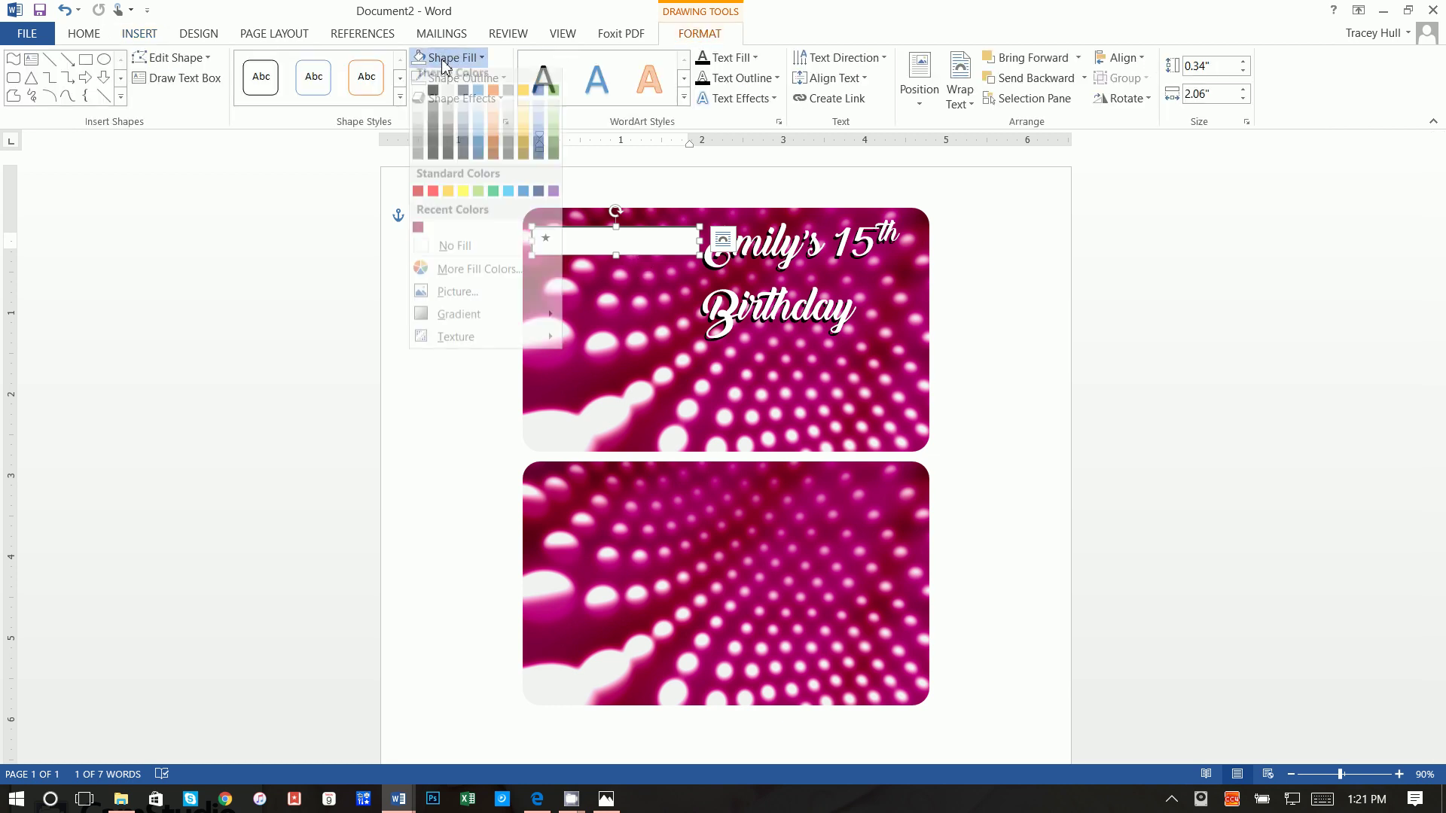
click(455, 254)
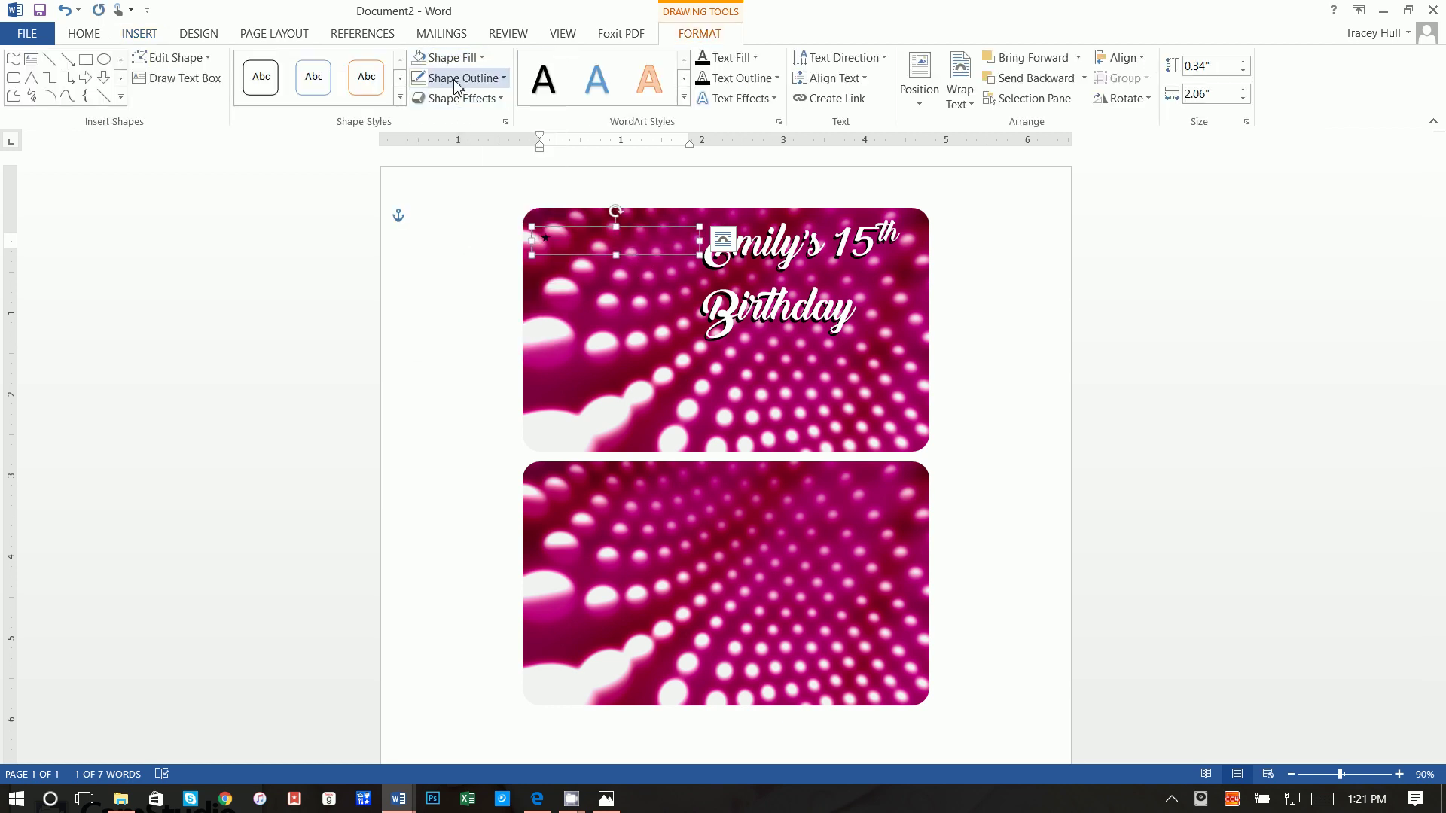
click(459, 78)
click(460, 274)
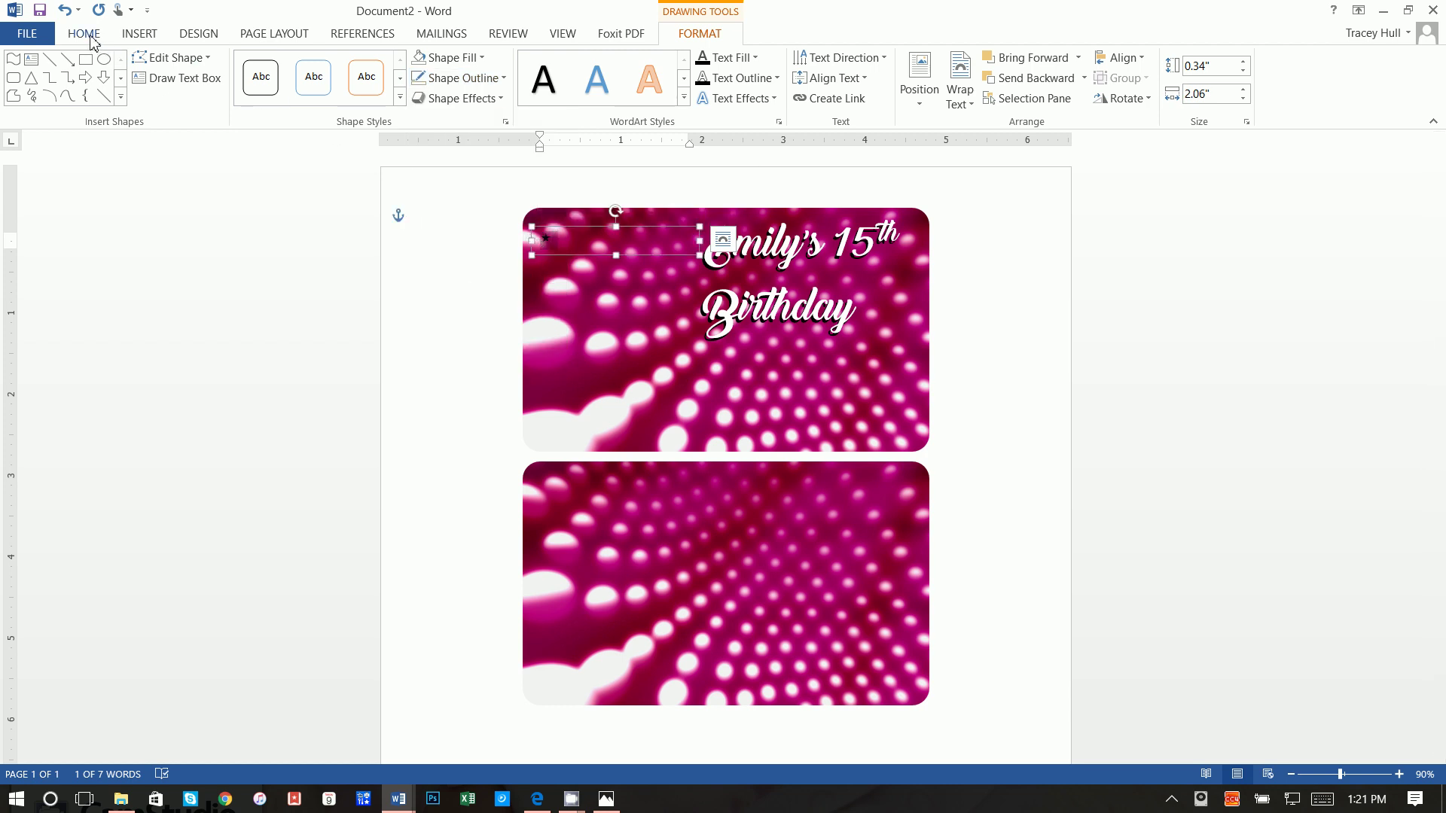
Step: Colour the star yellow and give it an Automatic text outline
click(84, 34)
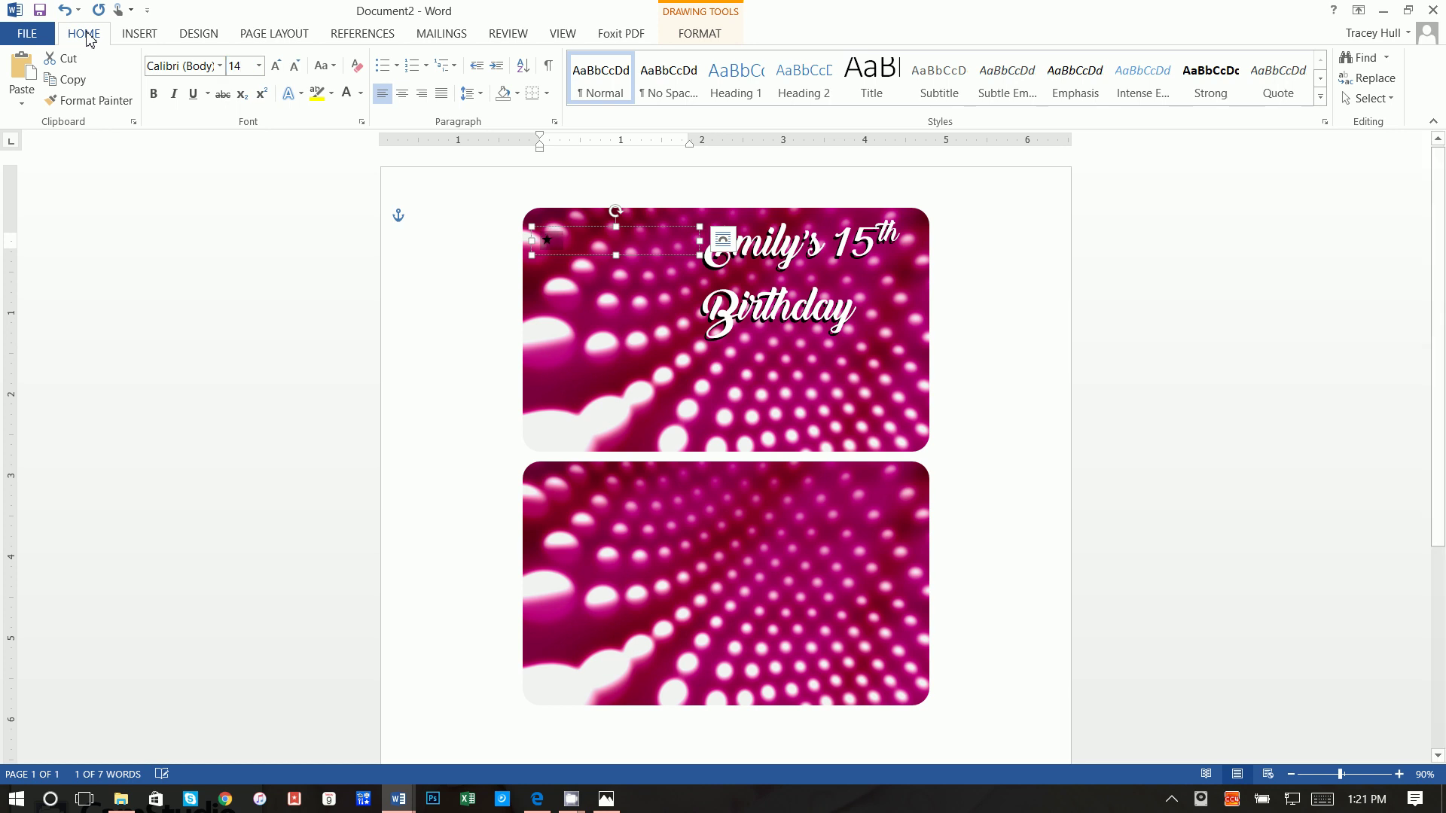
click(360, 94)
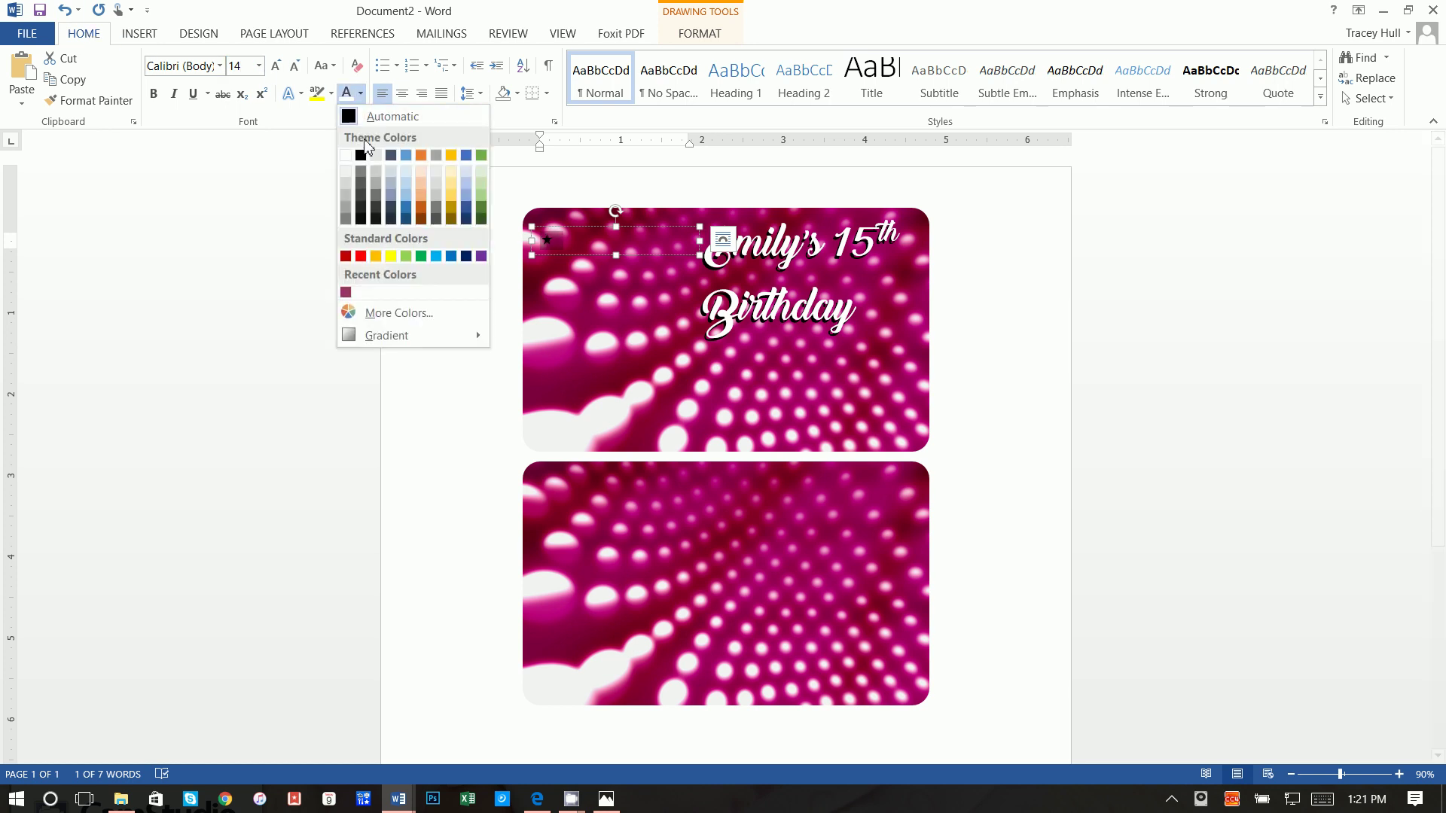
click(386, 253)
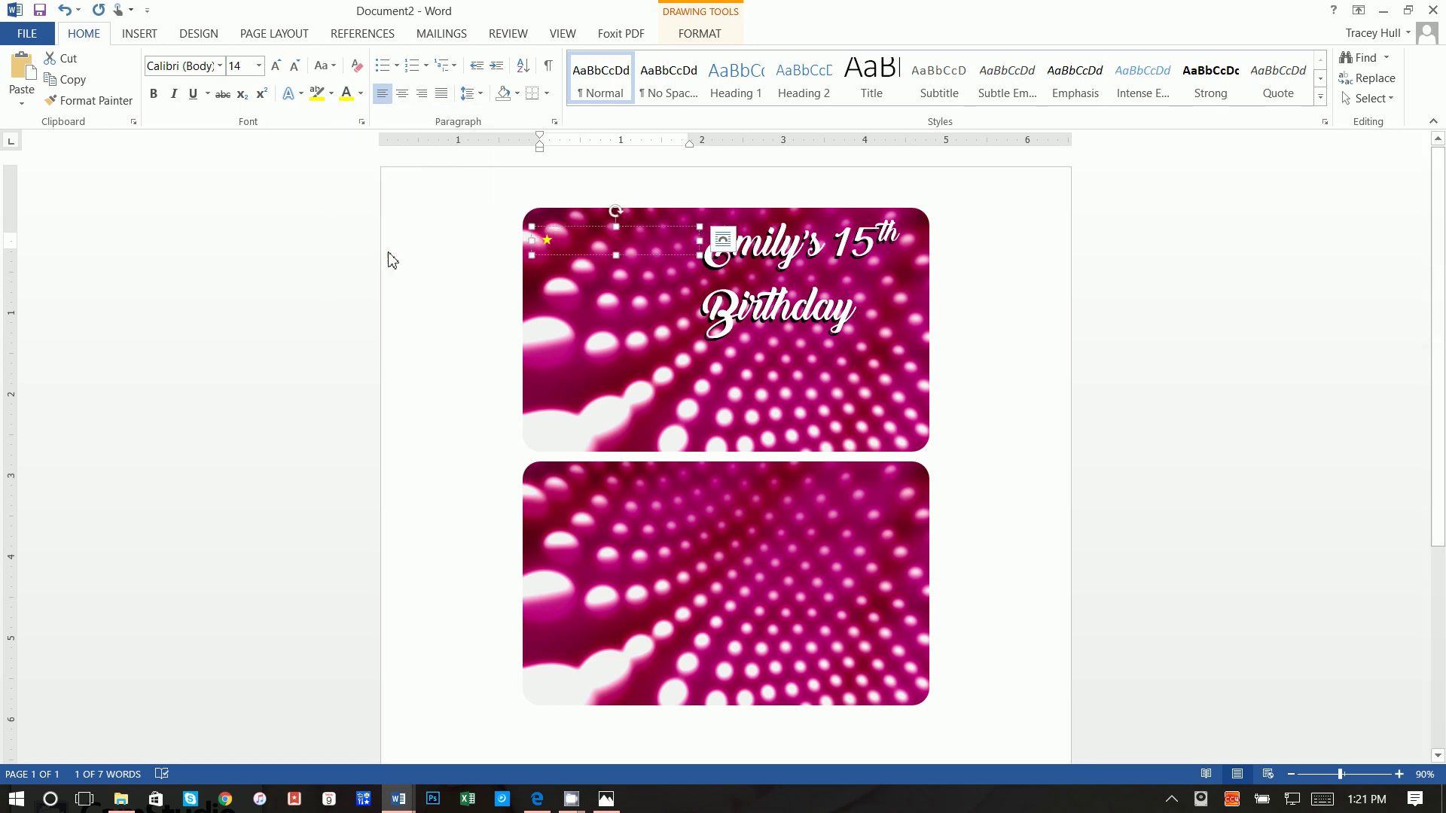
click(291, 94)
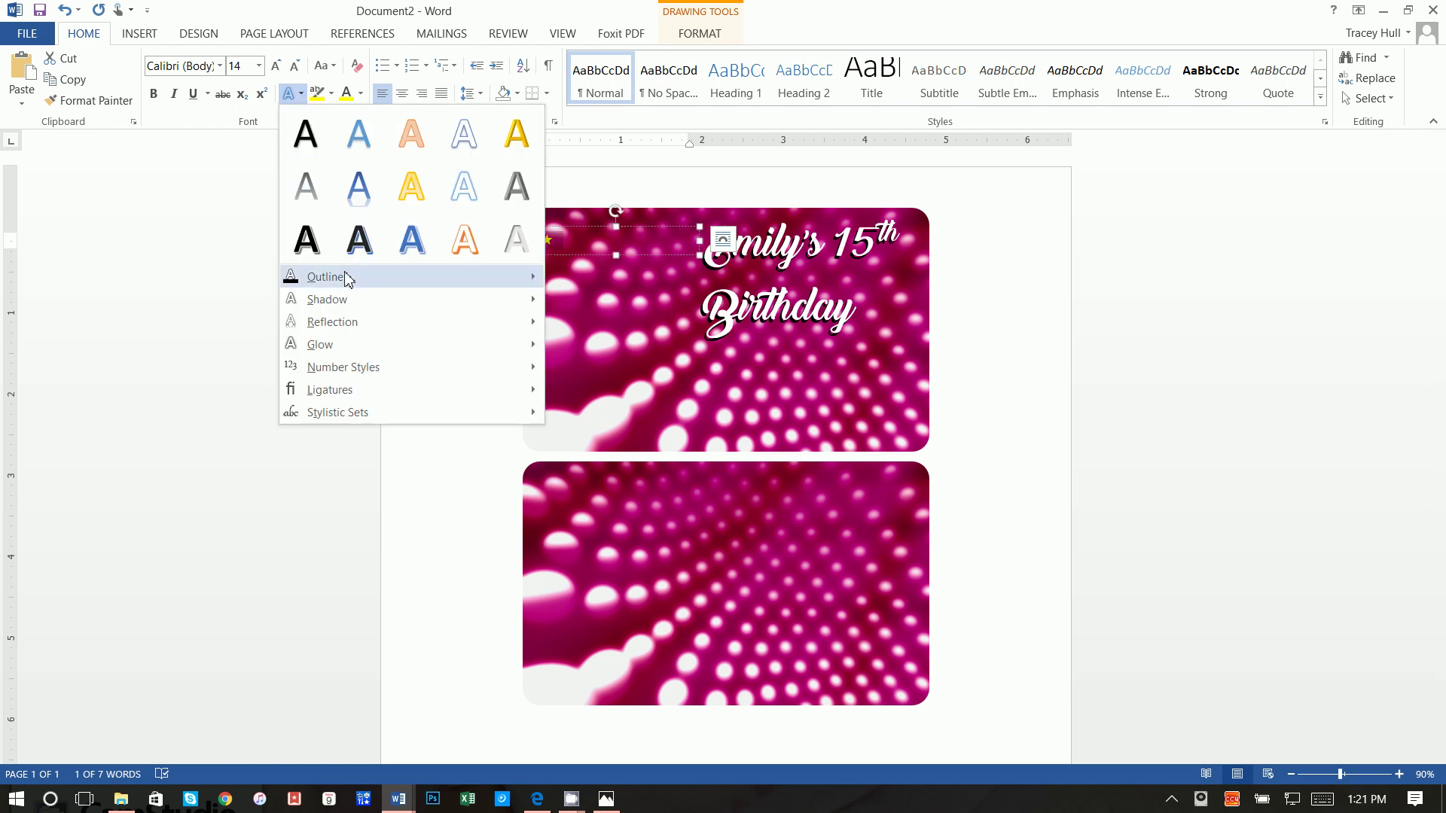
mouse_move(478, 278)
click(558, 273)
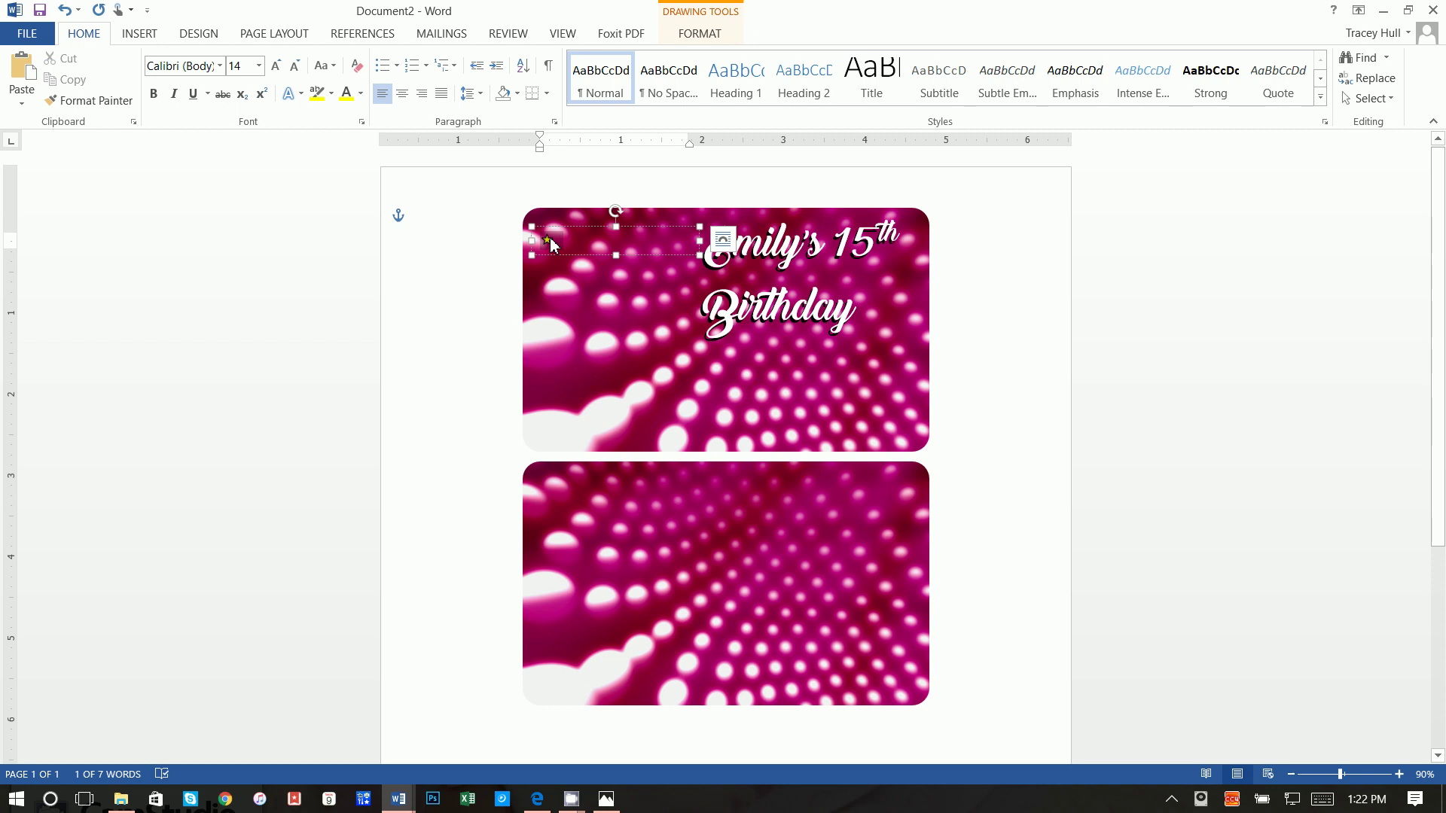
Step: Copy the yellow star and paste a second one right after it
double_click(547, 240)
right_click(547, 240)
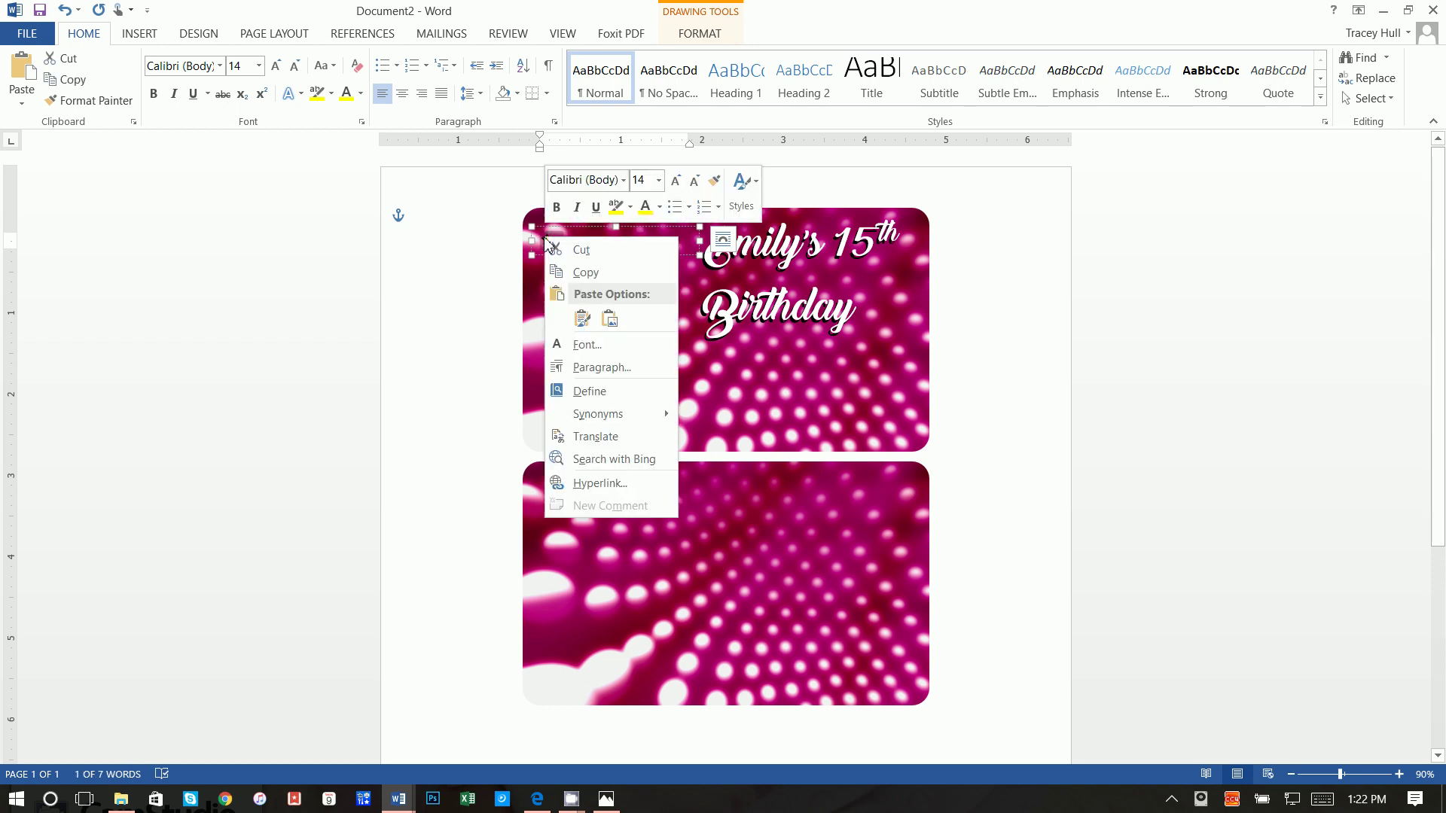
click(560, 265)
click(567, 245)
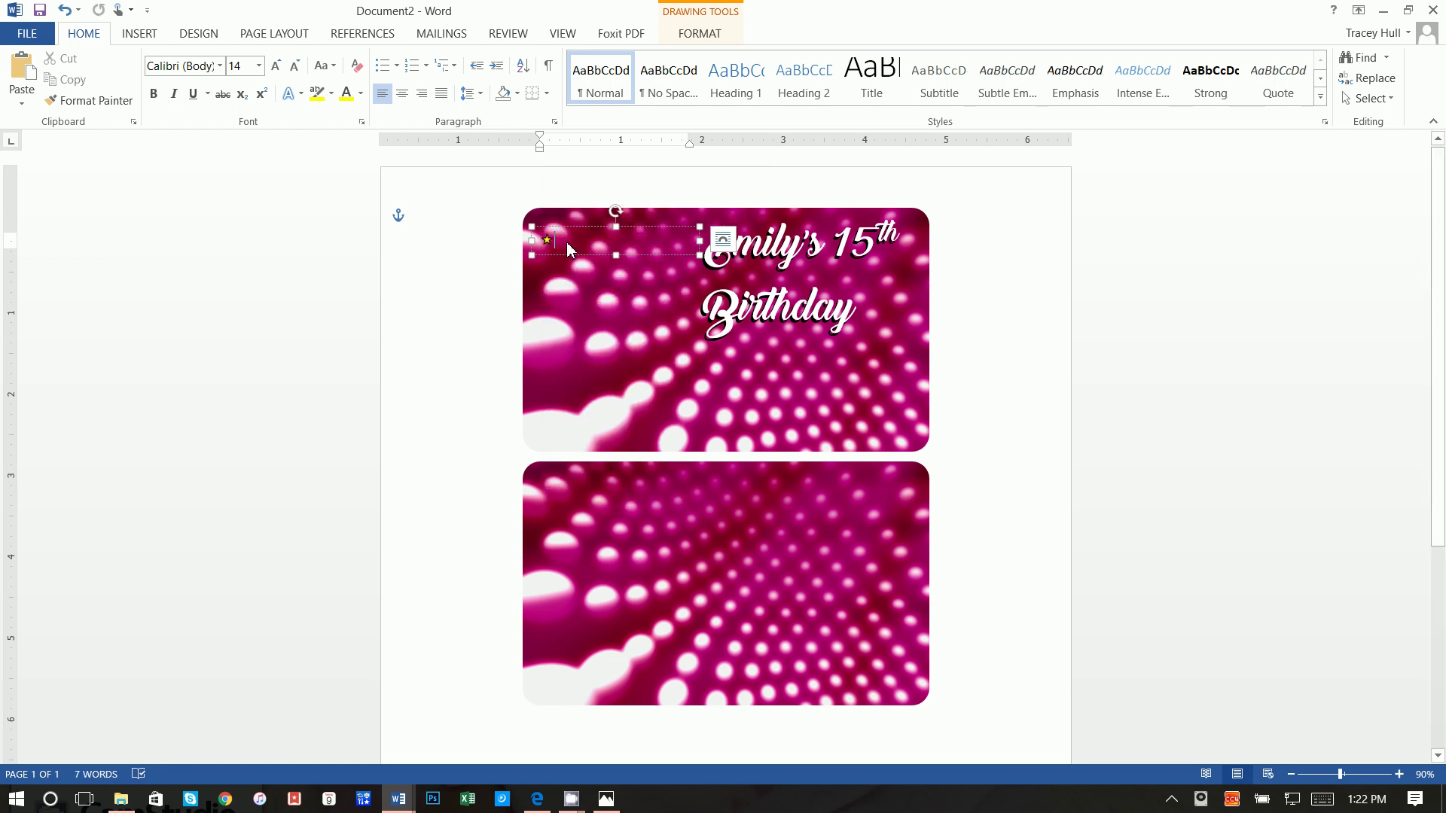
right_click(567, 242)
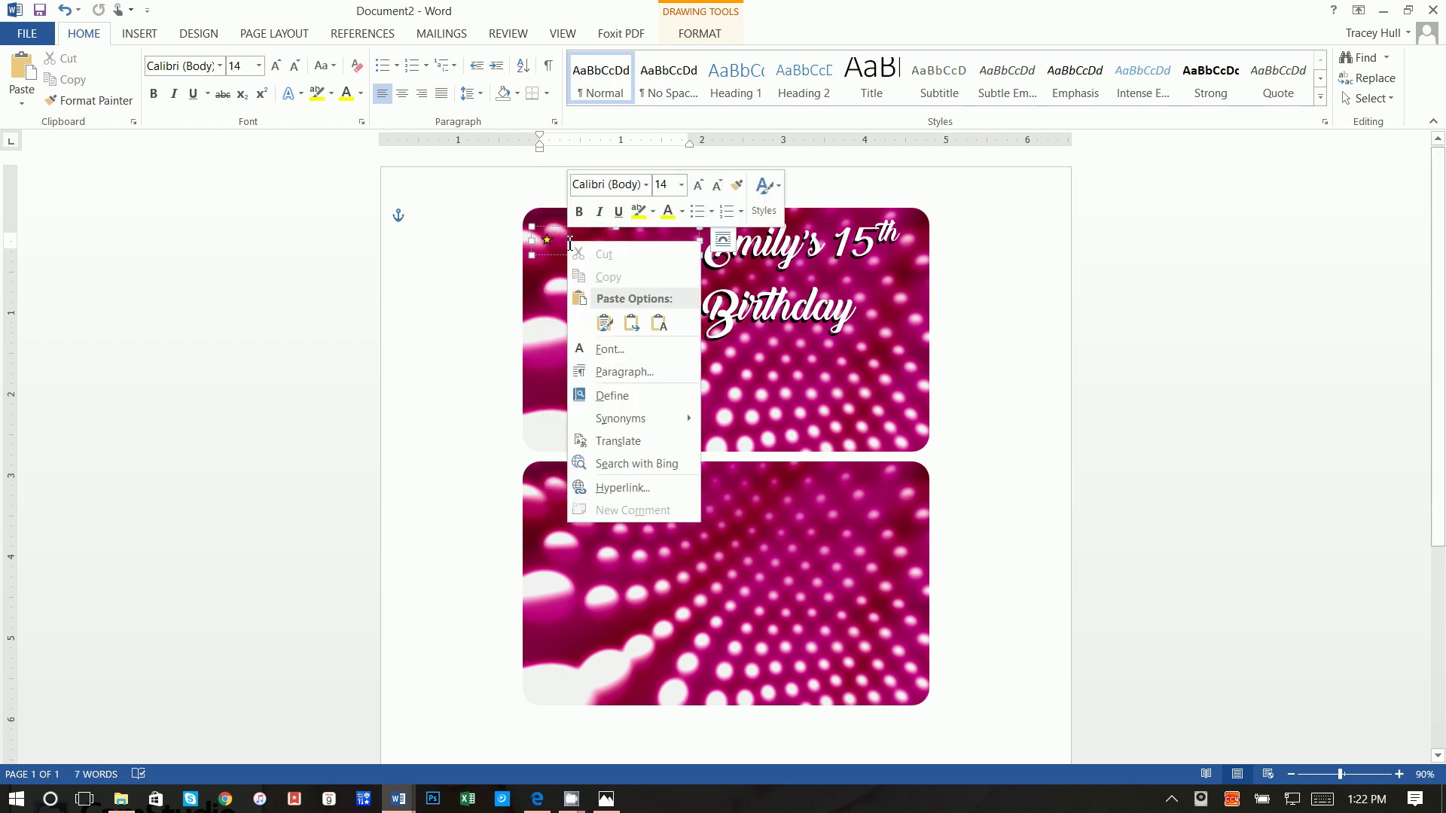
click(603, 323)
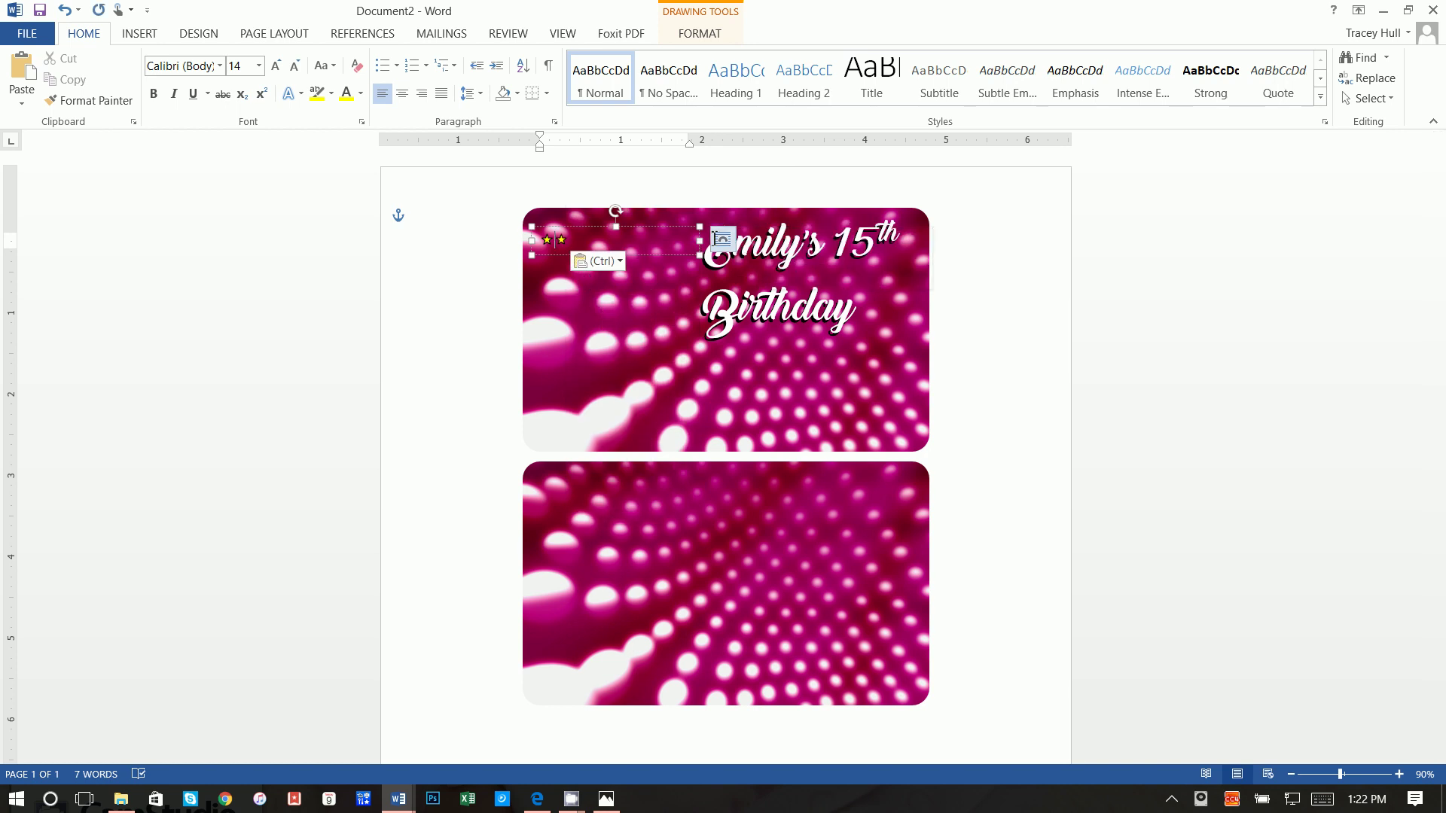
Step: Type 'Exclusive VIP Card' between the two stars and select that text
text(Exclusive VI)
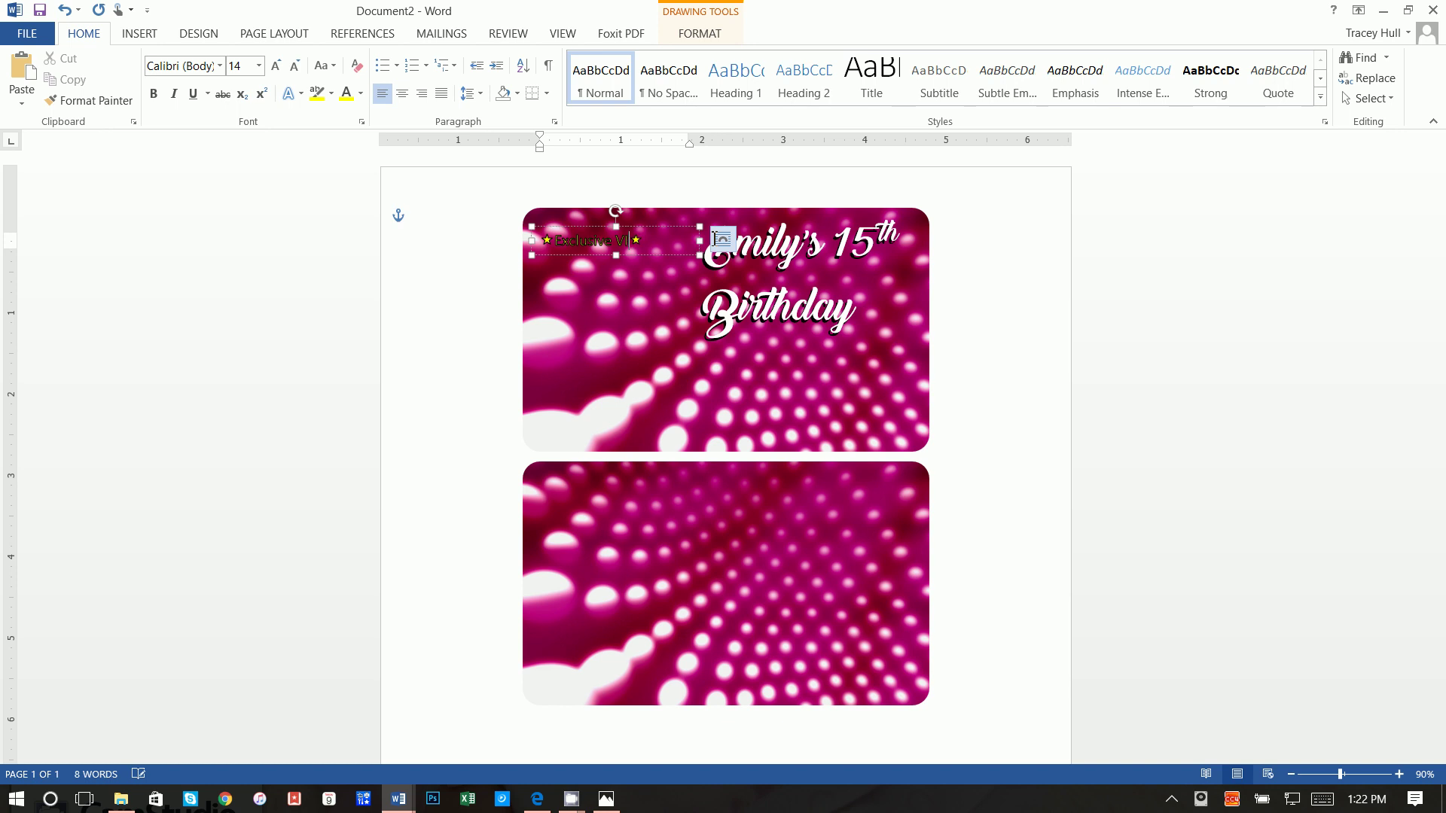
text(P Card)
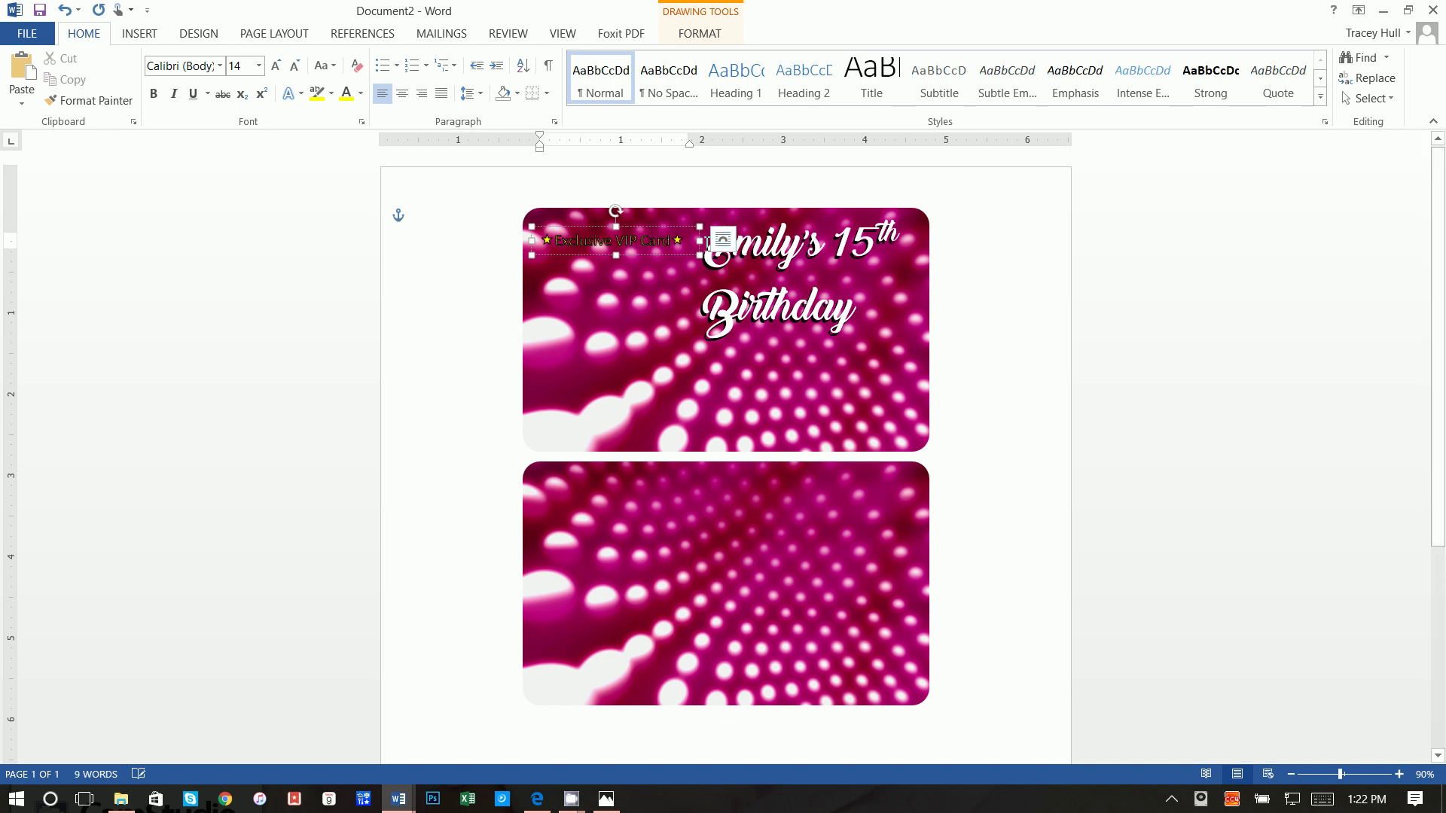
click(558, 244)
drag(673, 243, 558, 243)
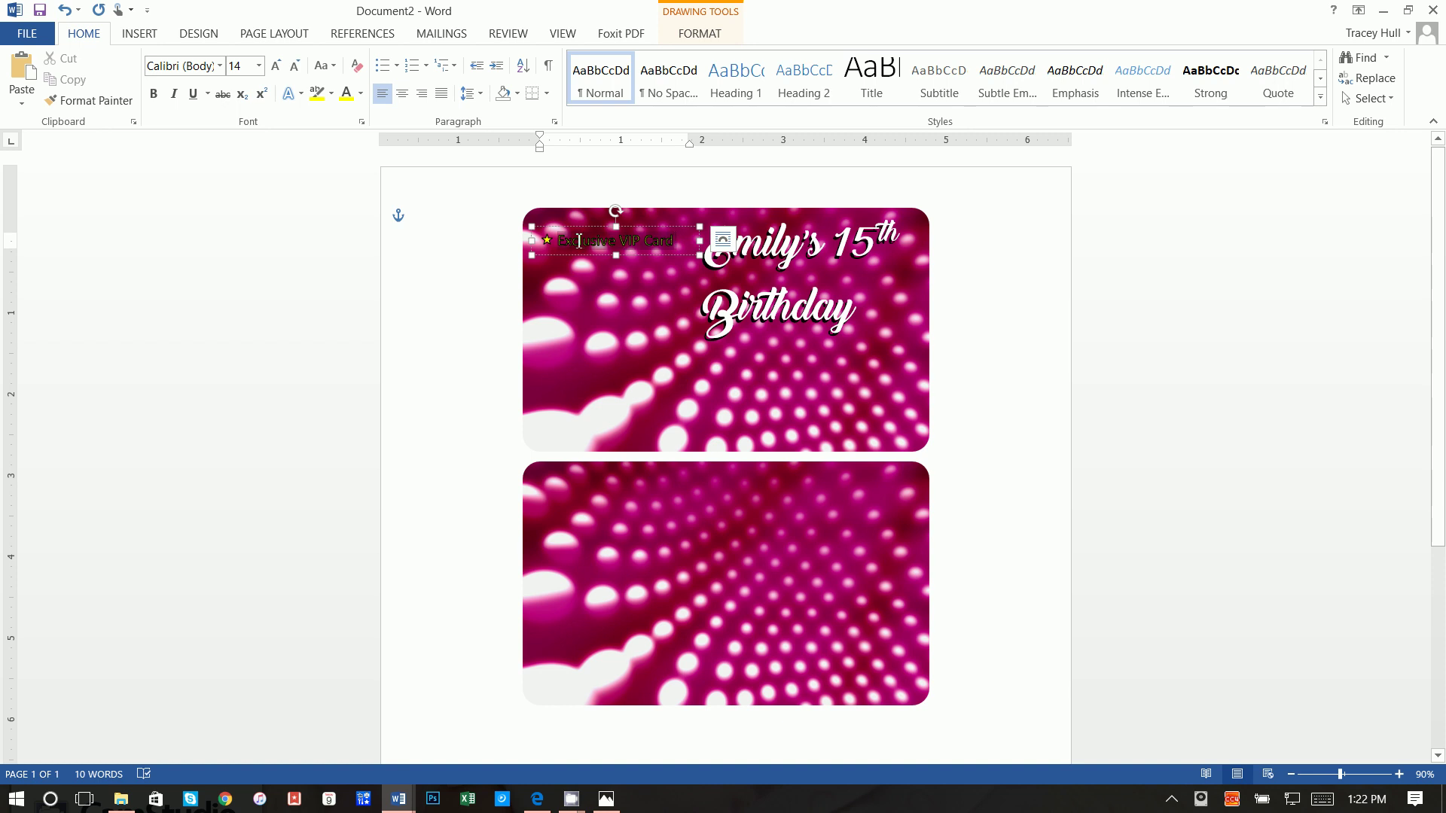
Step: Make the VIP text white Arial Rounded MT Bold and widen its box to fit one line
click(360, 92)
click(349, 154)
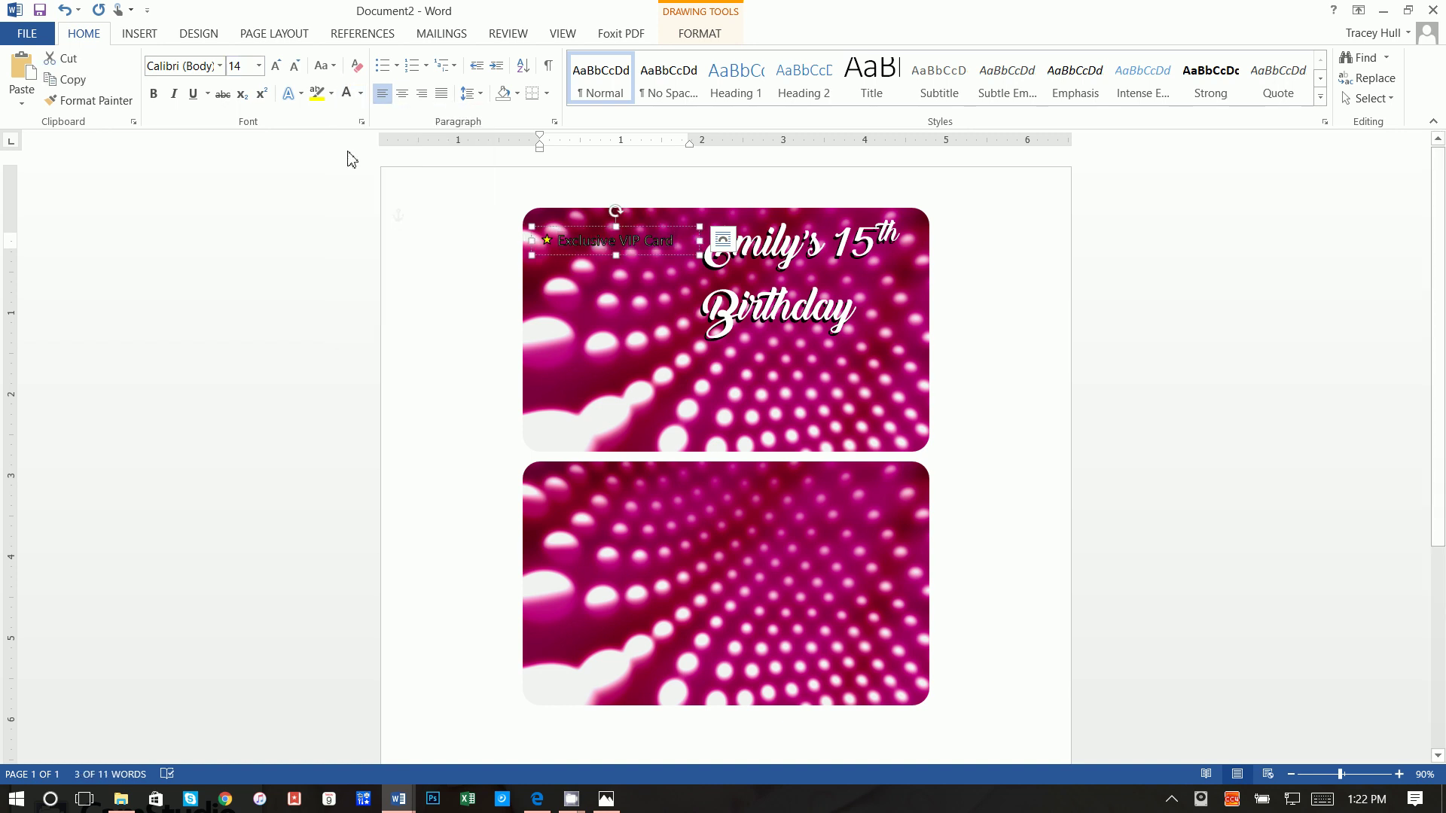
click(288, 92)
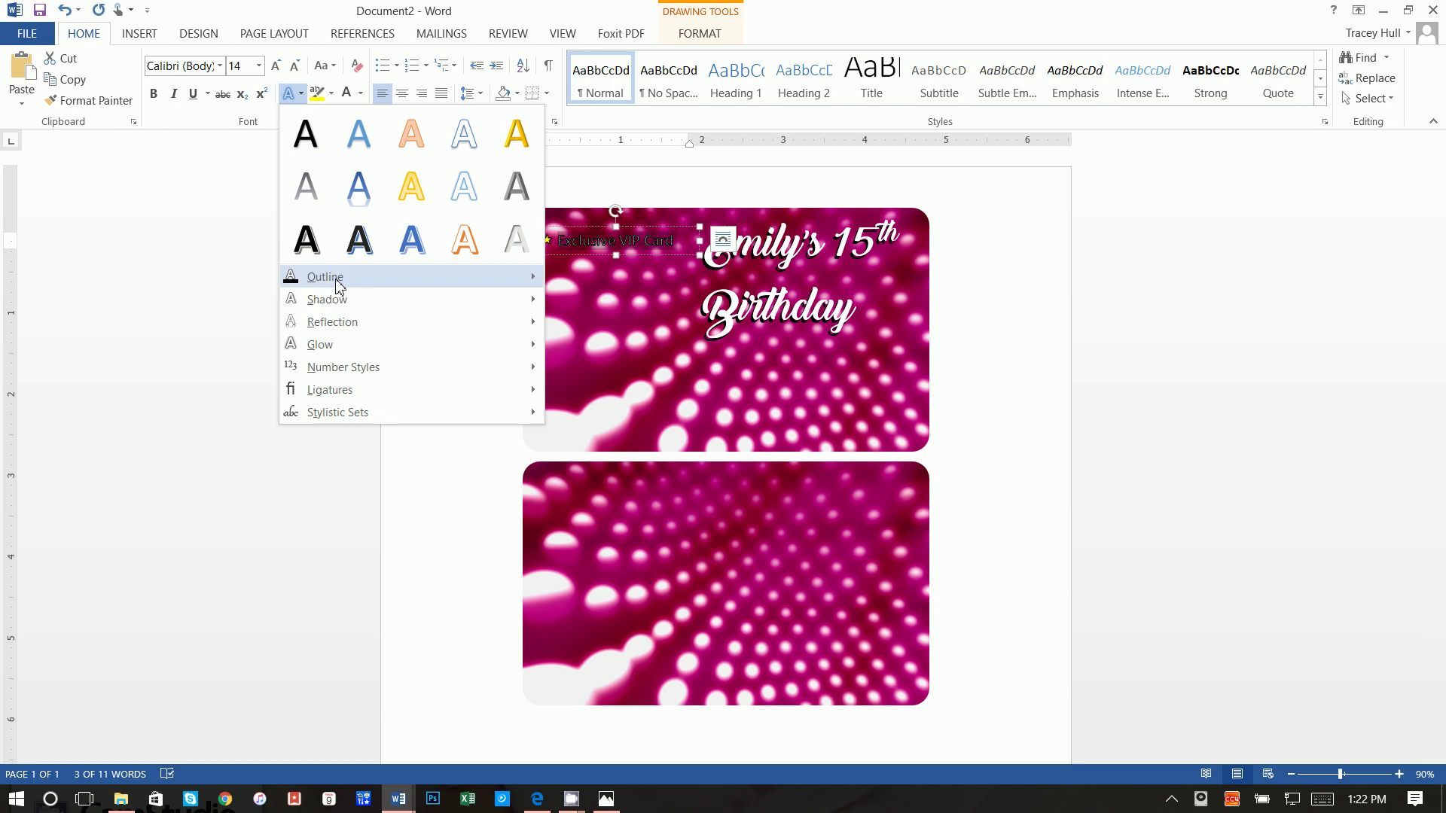
mouse_move(524, 277)
click(576, 469)
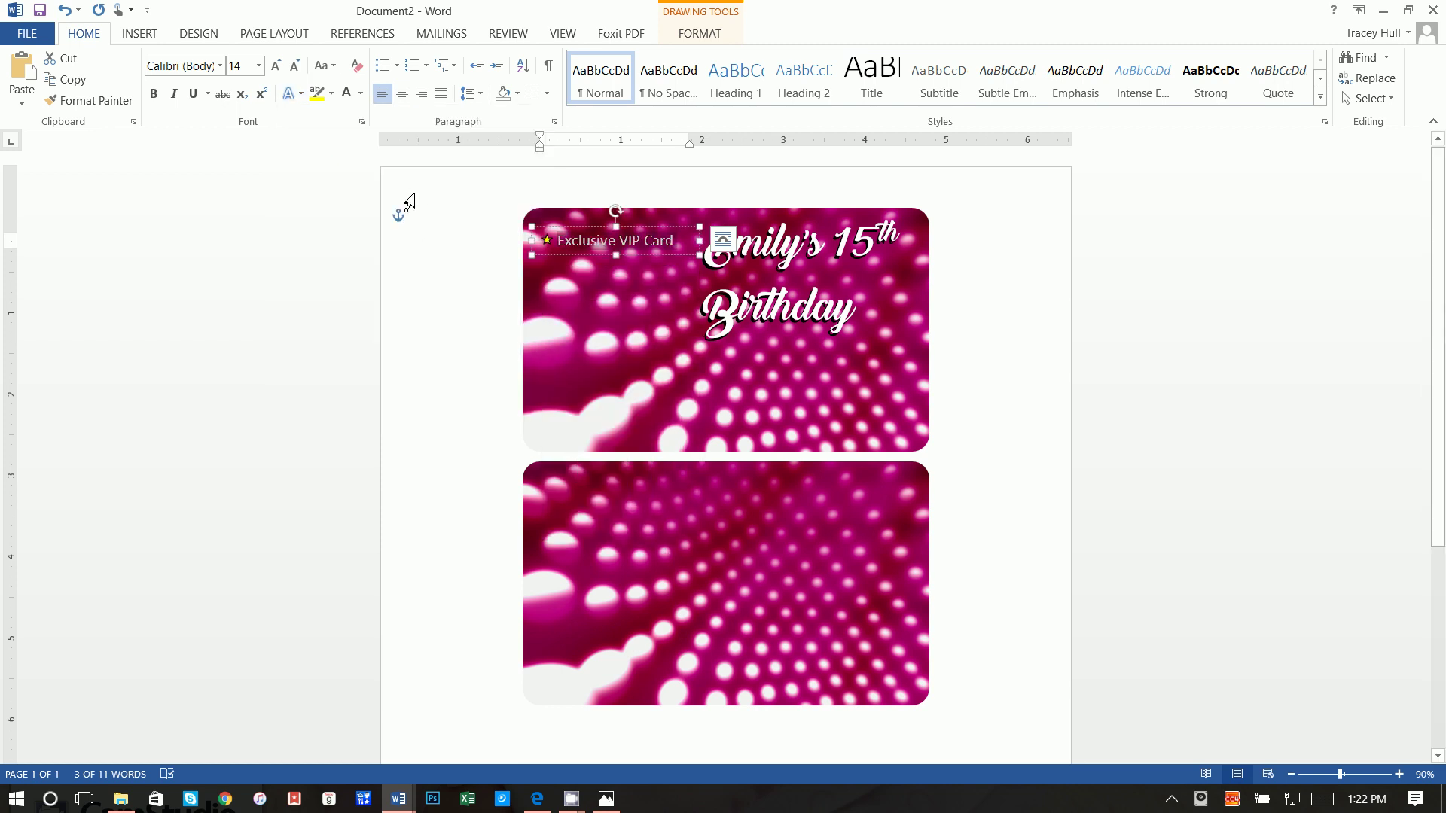
click(219, 66)
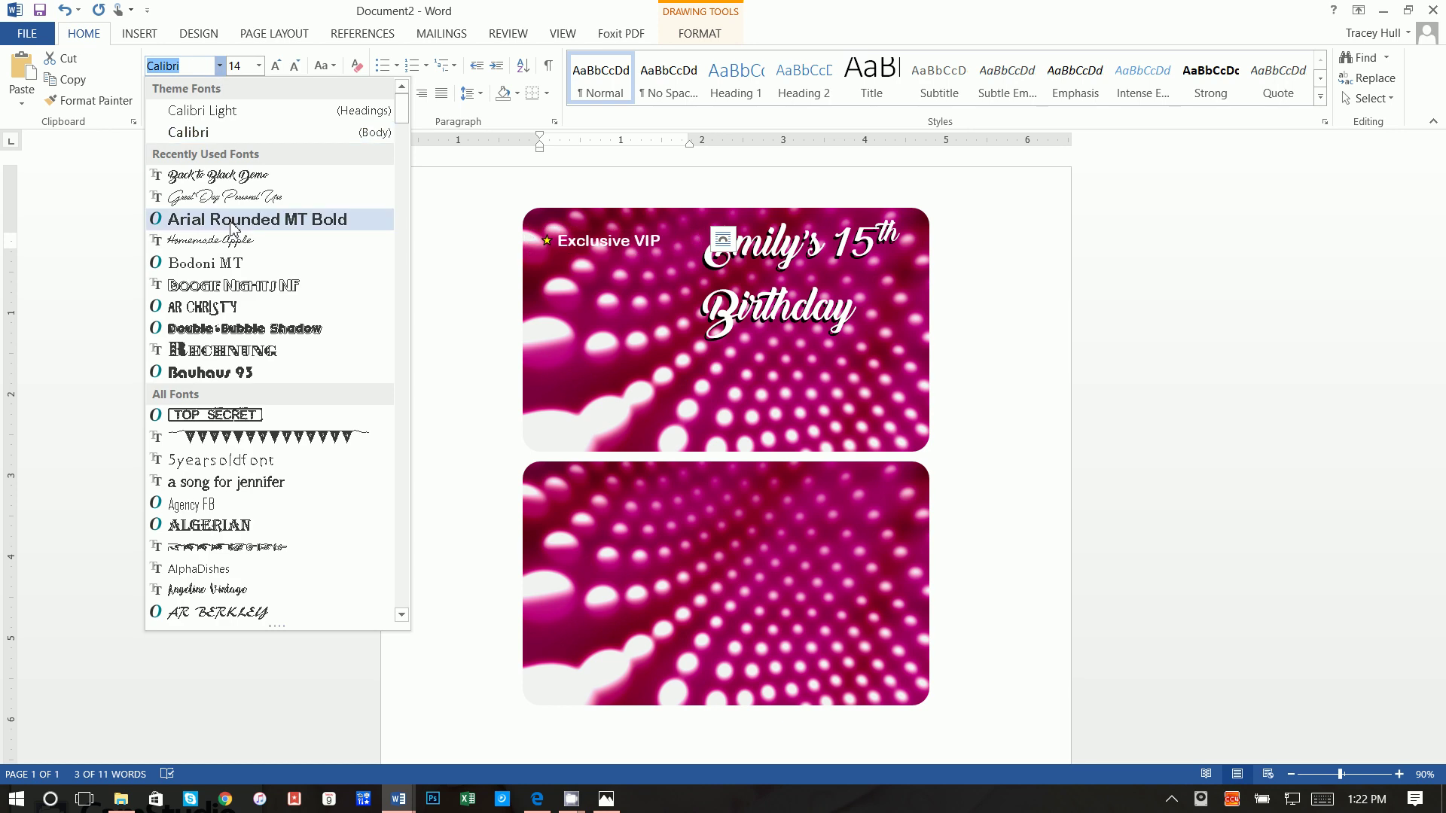
click(256, 219)
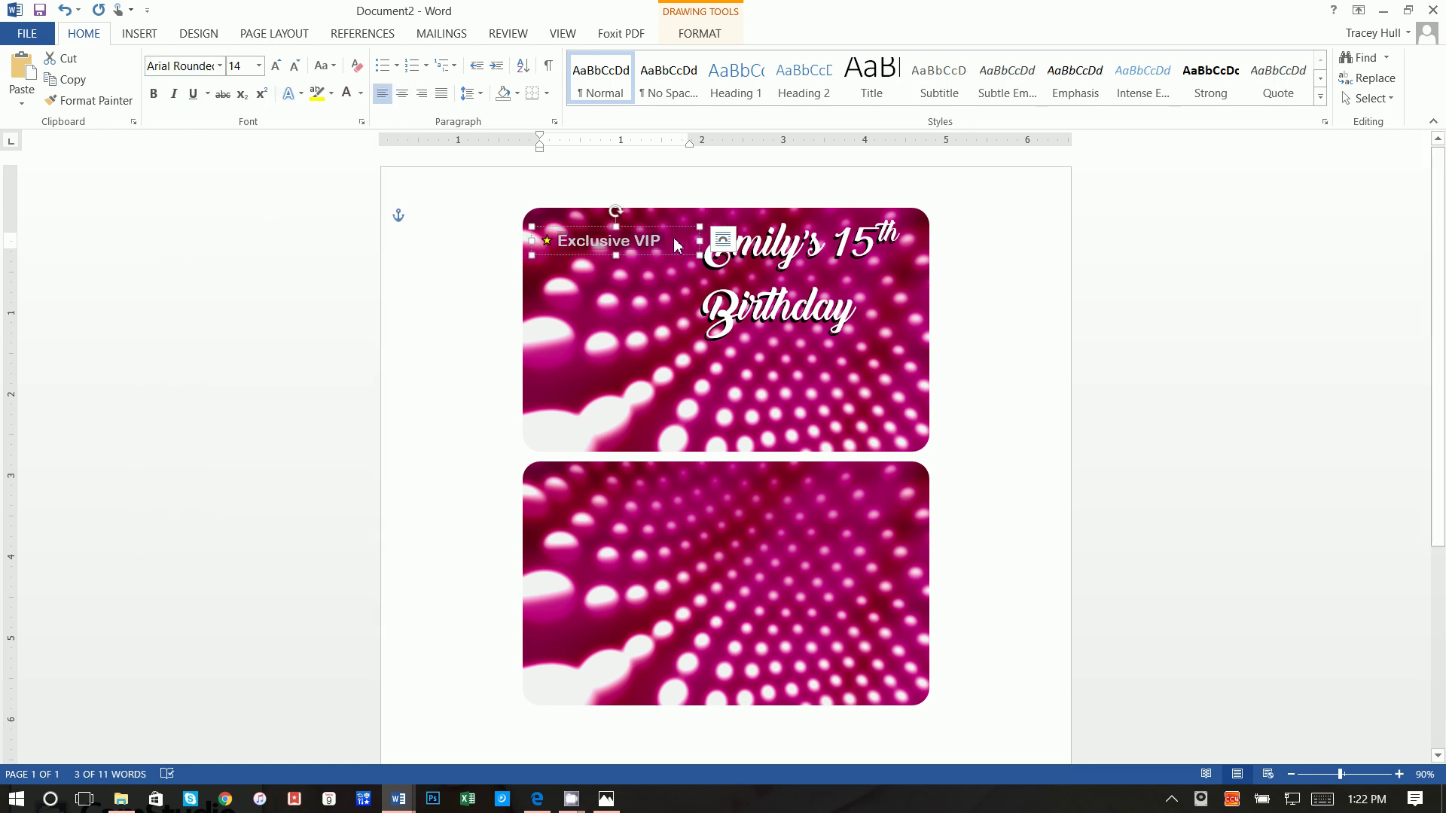
drag(700, 240, 714, 230)
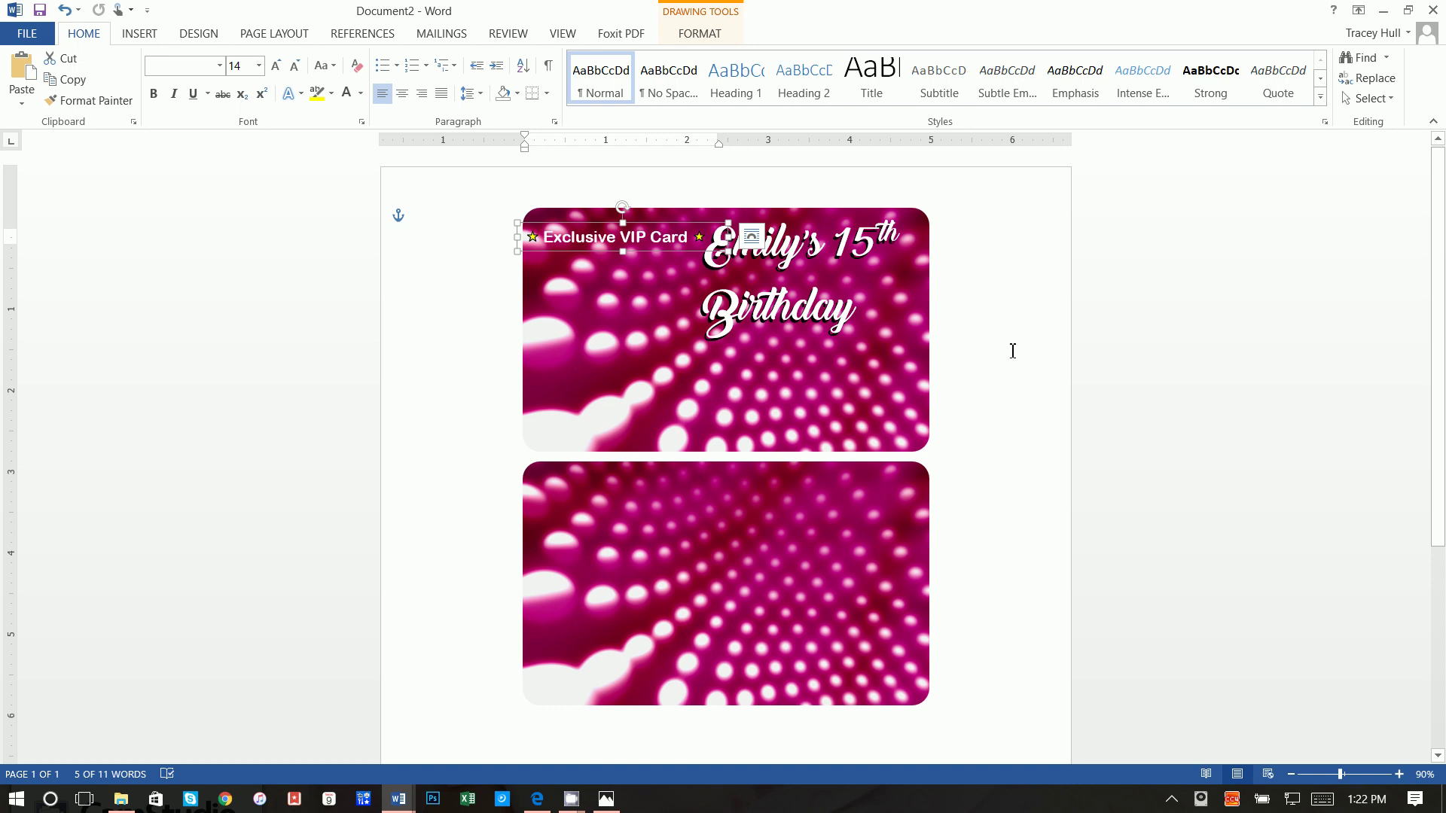
Step: Compare the card with the finished creditcard document, then return to the browser's image search
click(1012, 350)
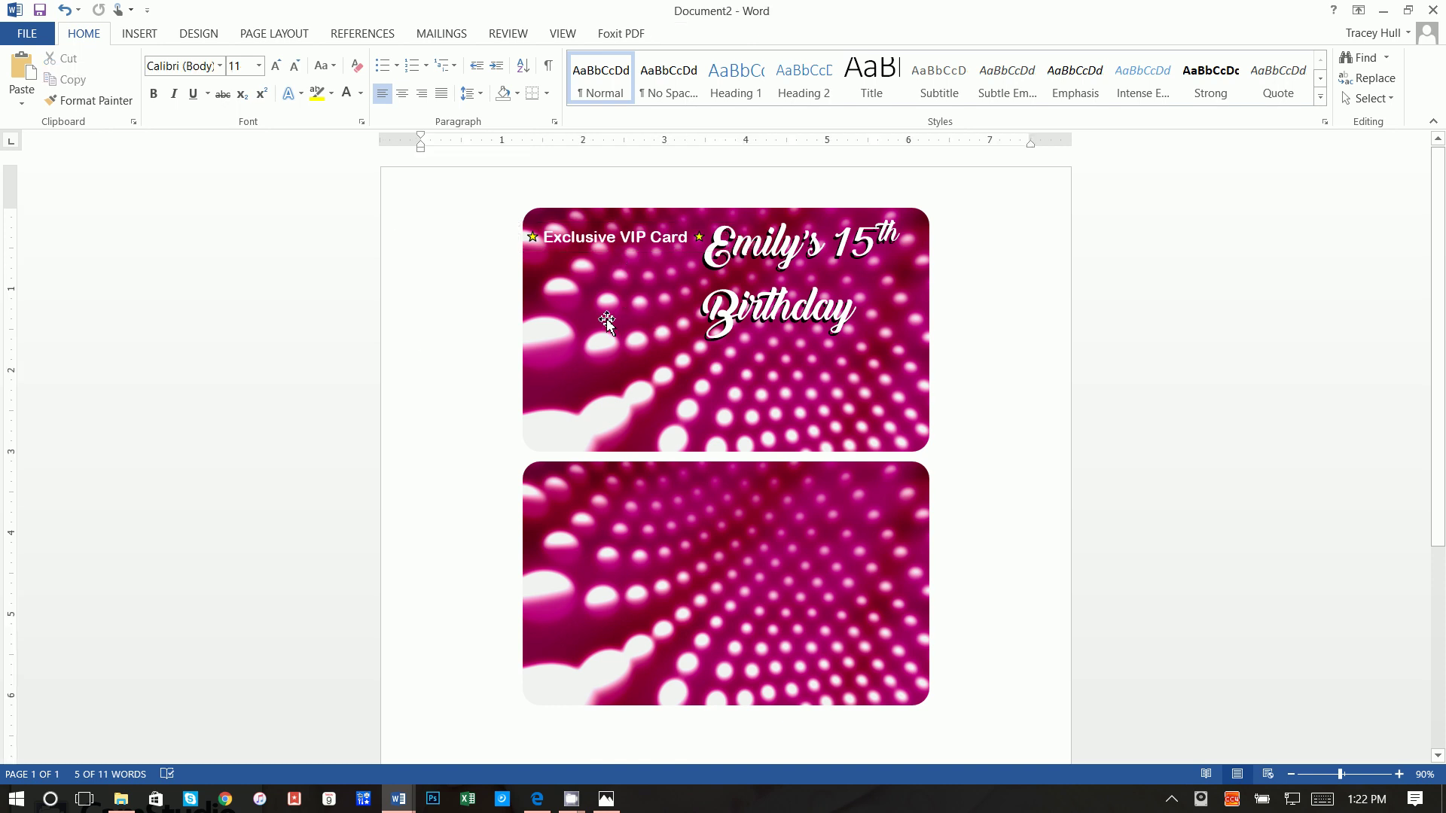
click(391, 800)
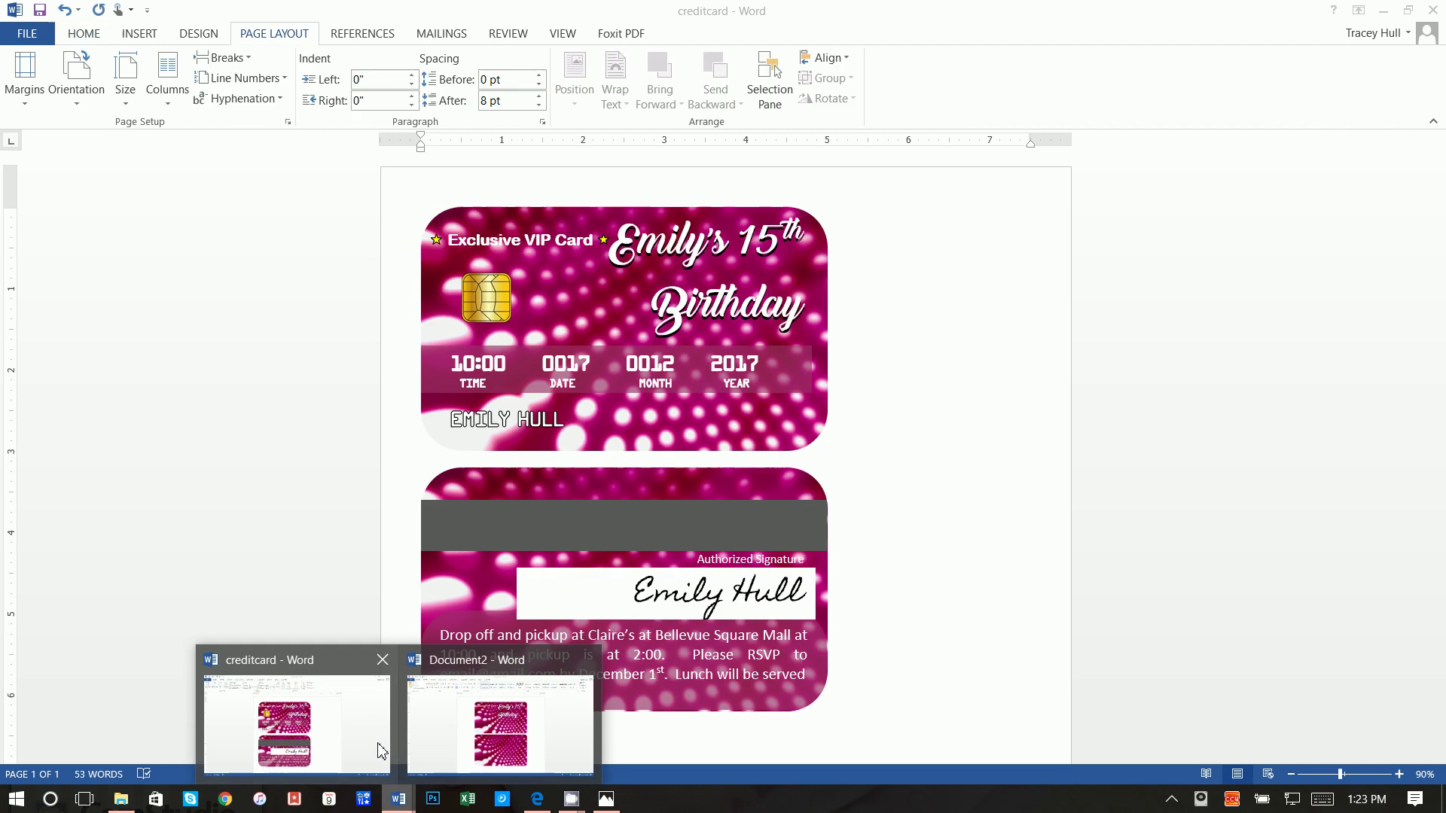
click(377, 749)
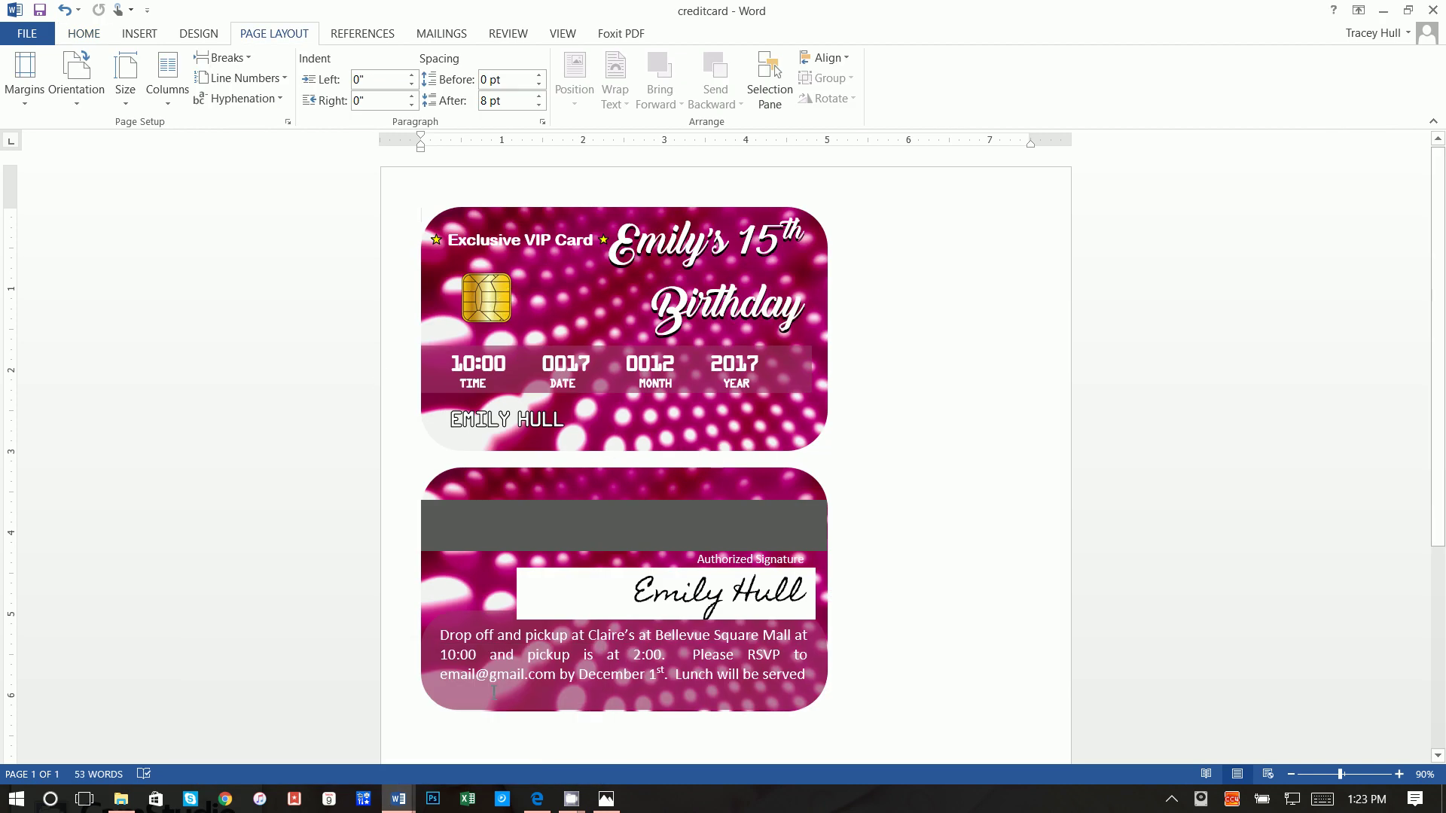
click(398, 799)
click(499, 753)
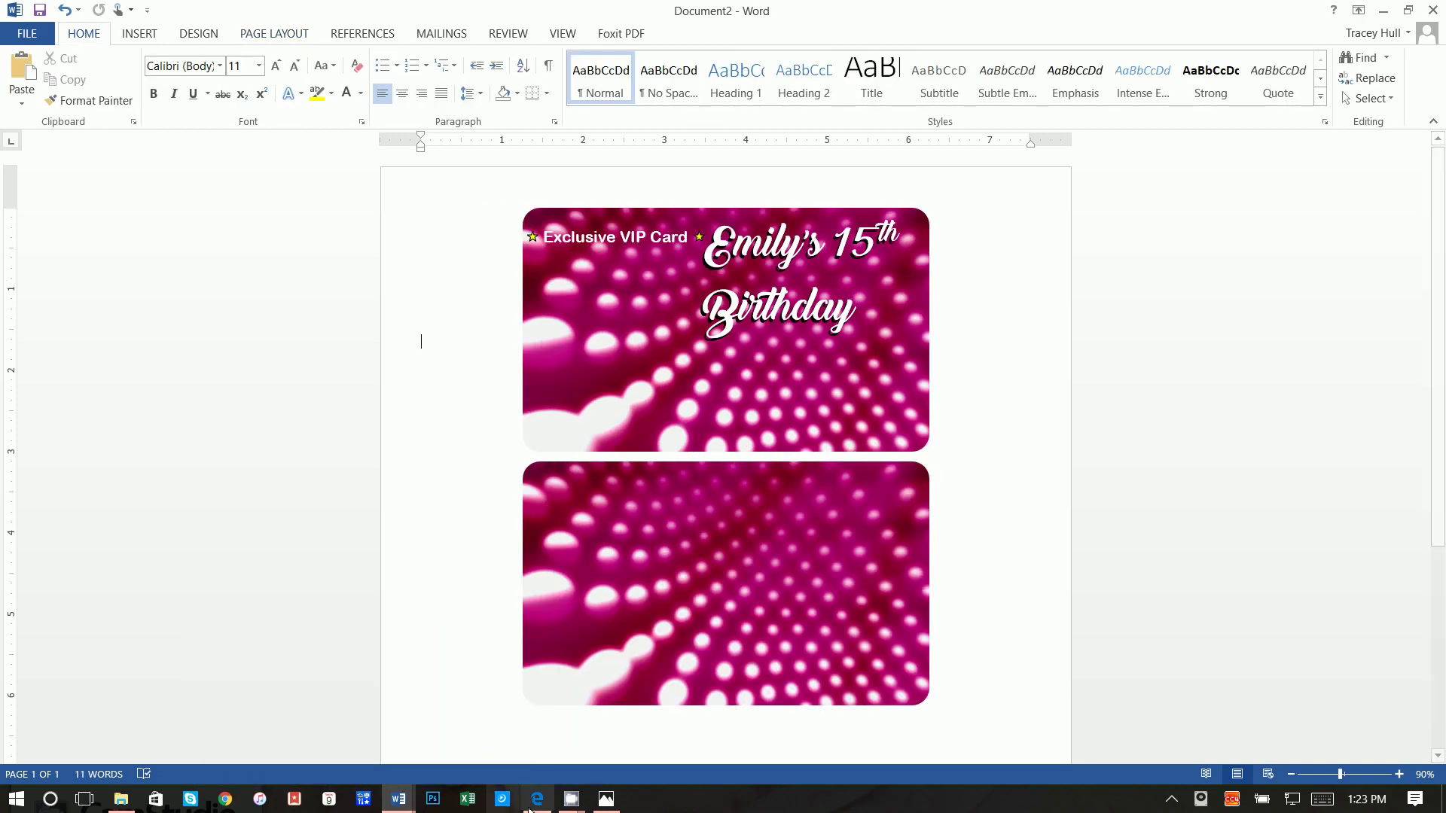
click(541, 799)
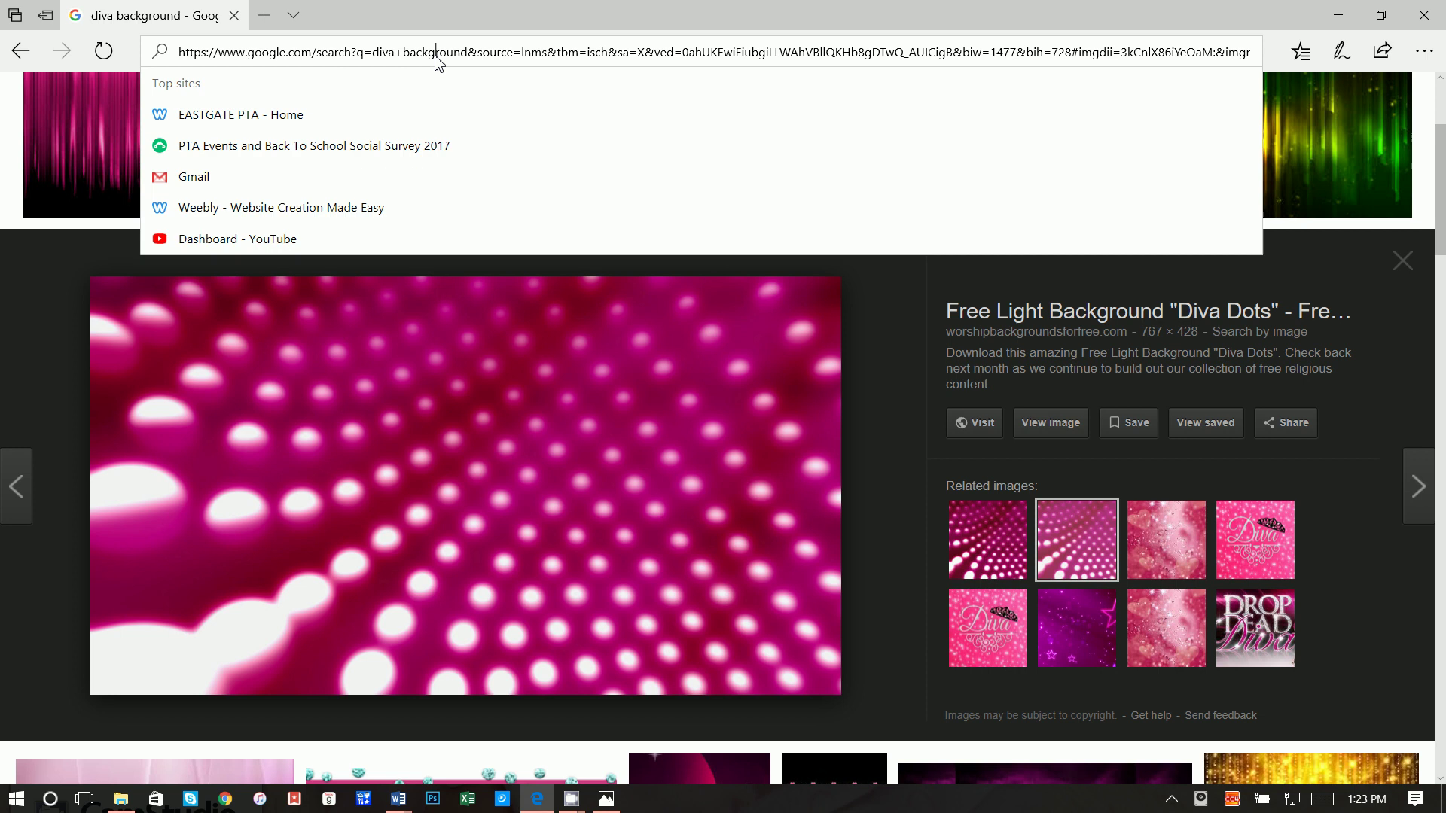
Step: Search Google Images for 'credit card new chip gold'
click(437, 52)
text(google.com)
key(Return)
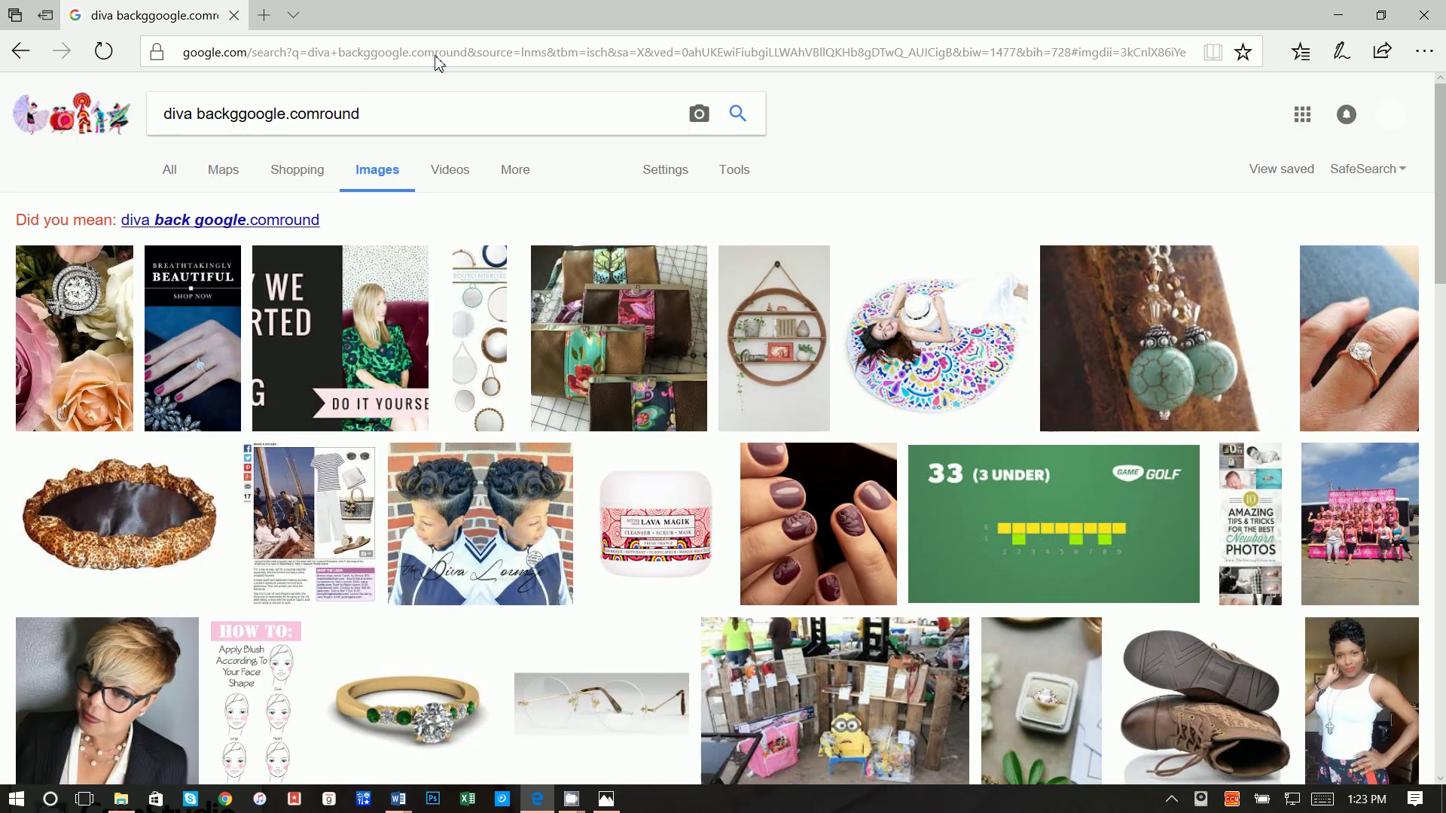
triple_click(280, 121)
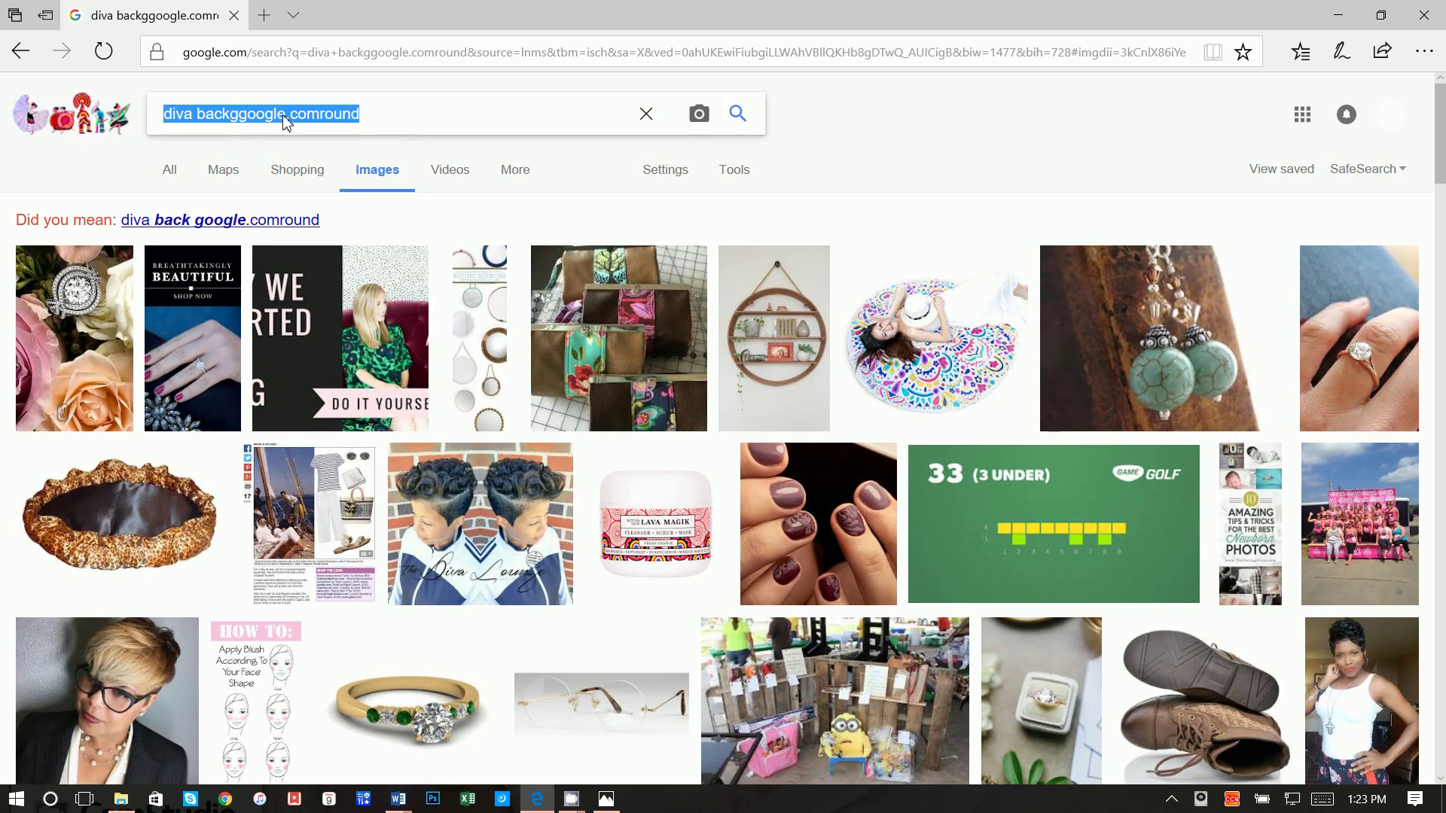
text(credut)
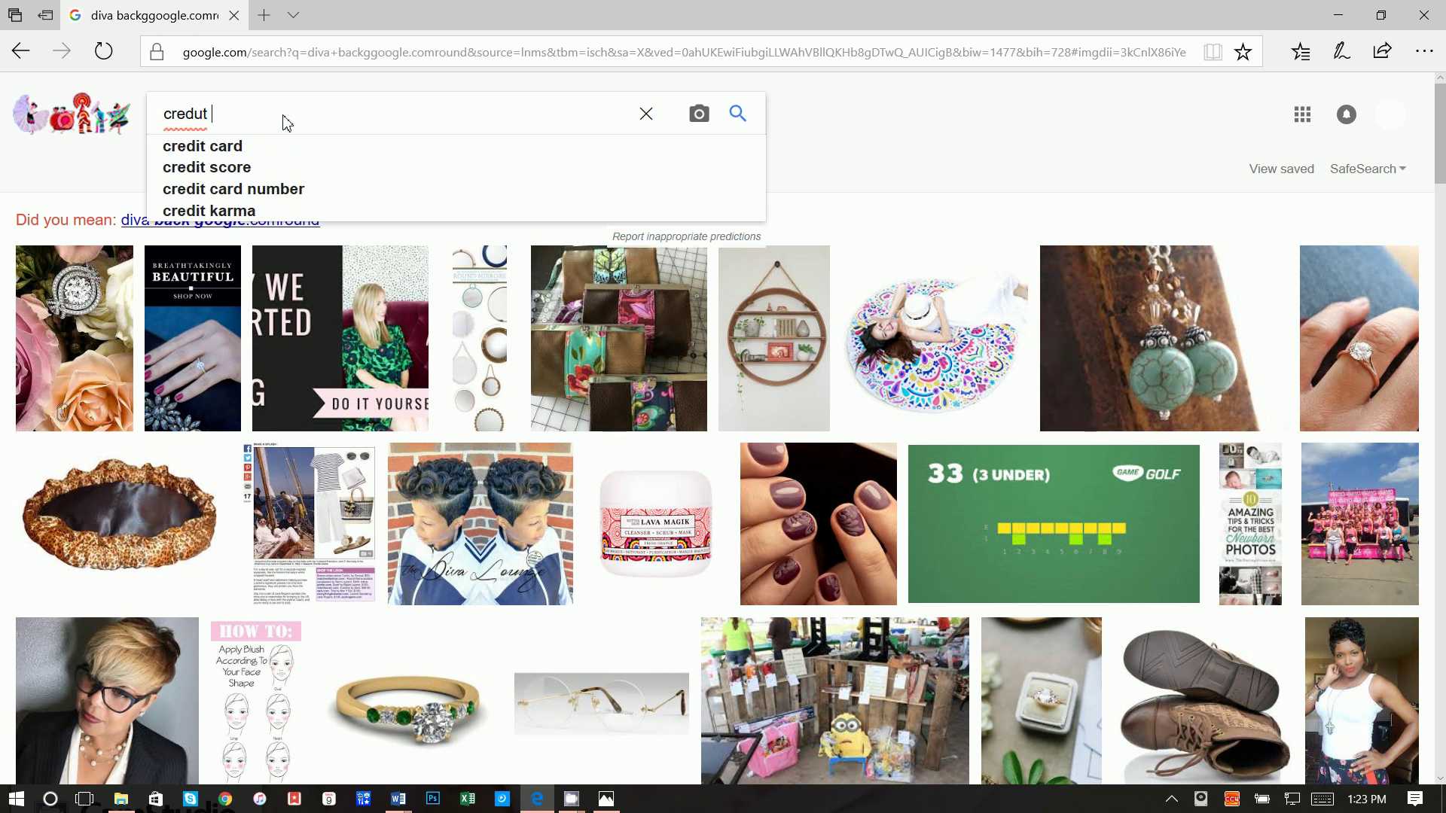
key(BackSpace)
key(BackSpace)
text(it )
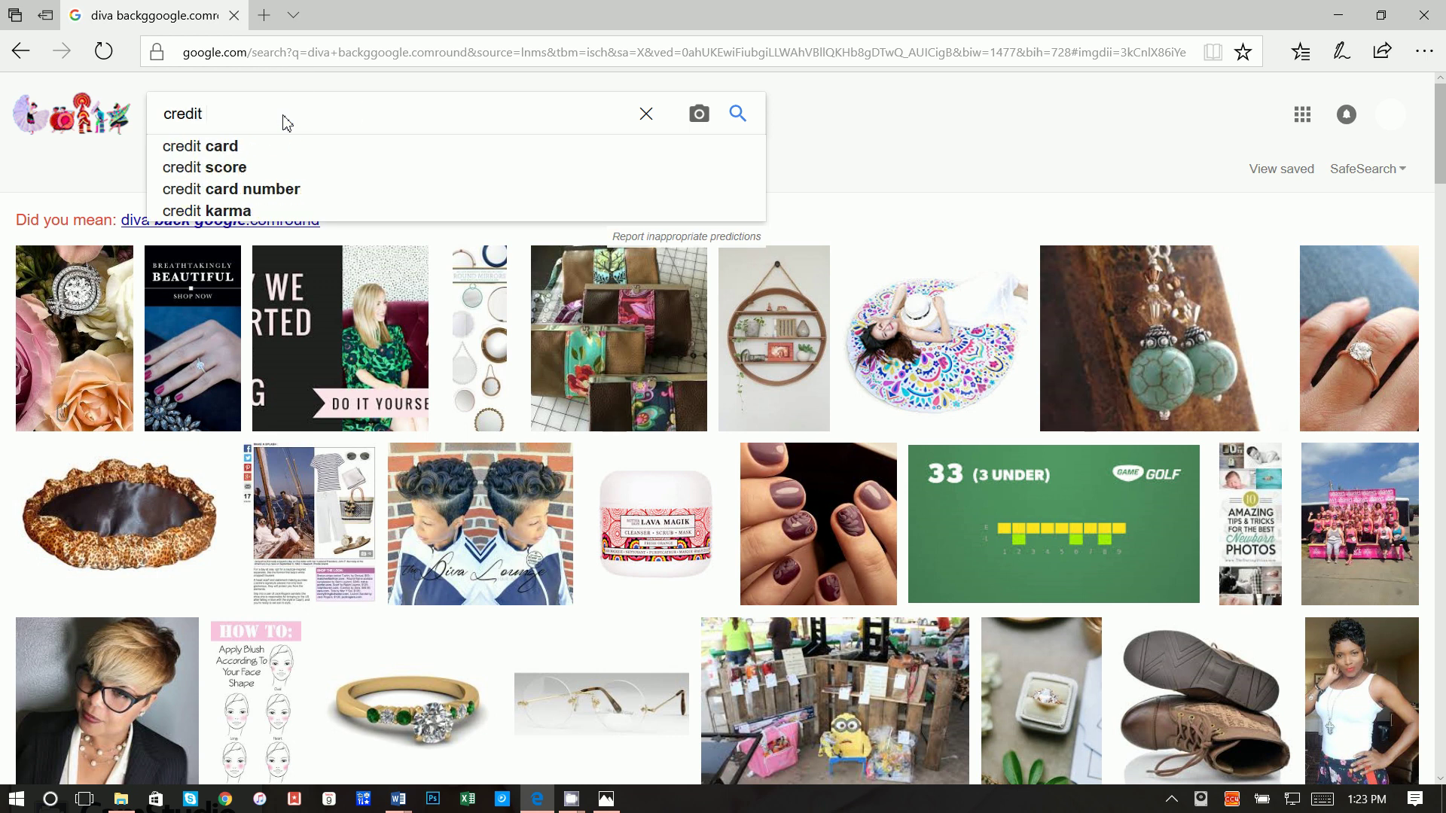
text(ca)
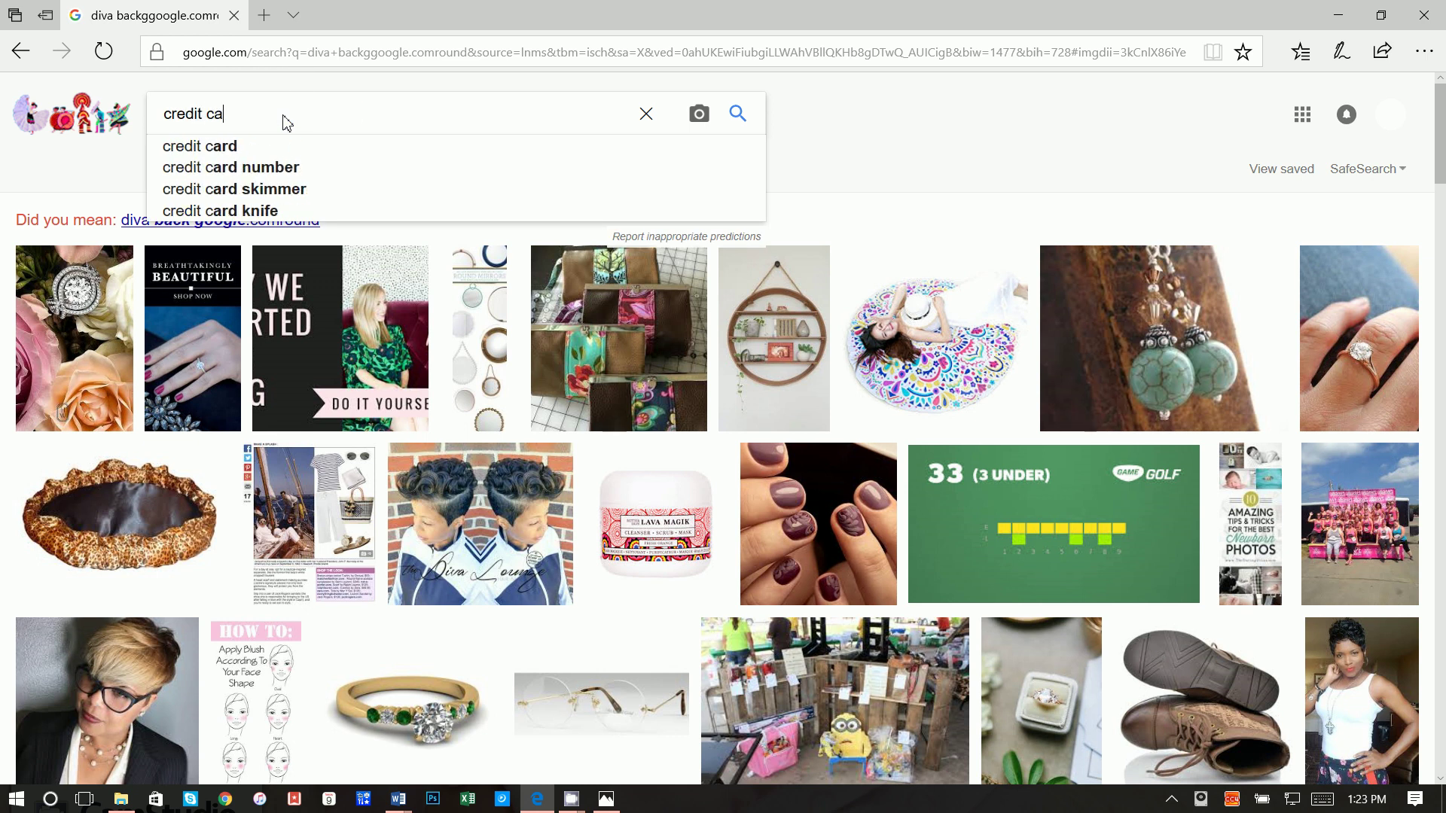
text(rd ne)
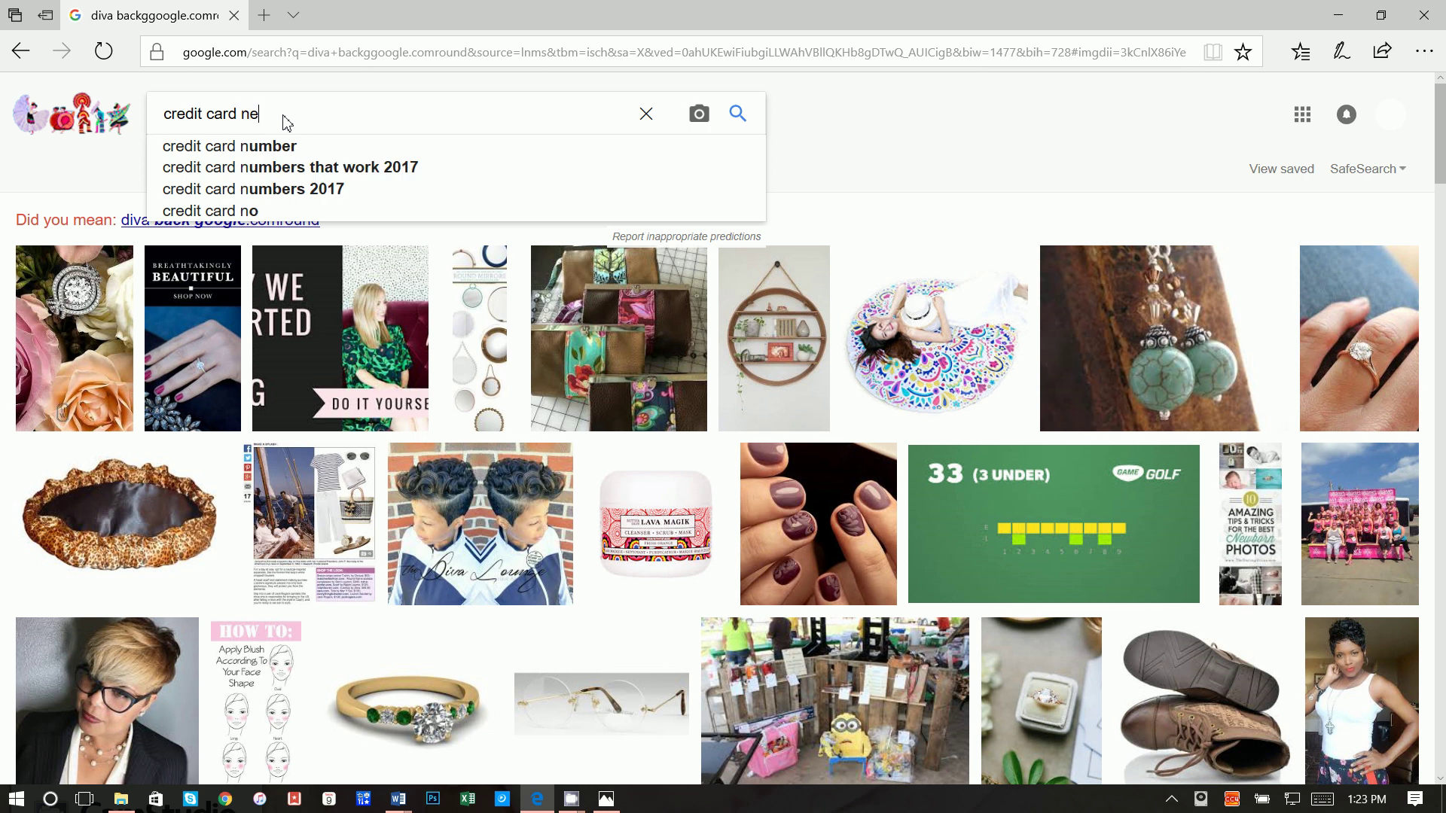
key(BackSpace)
text(ew chip )
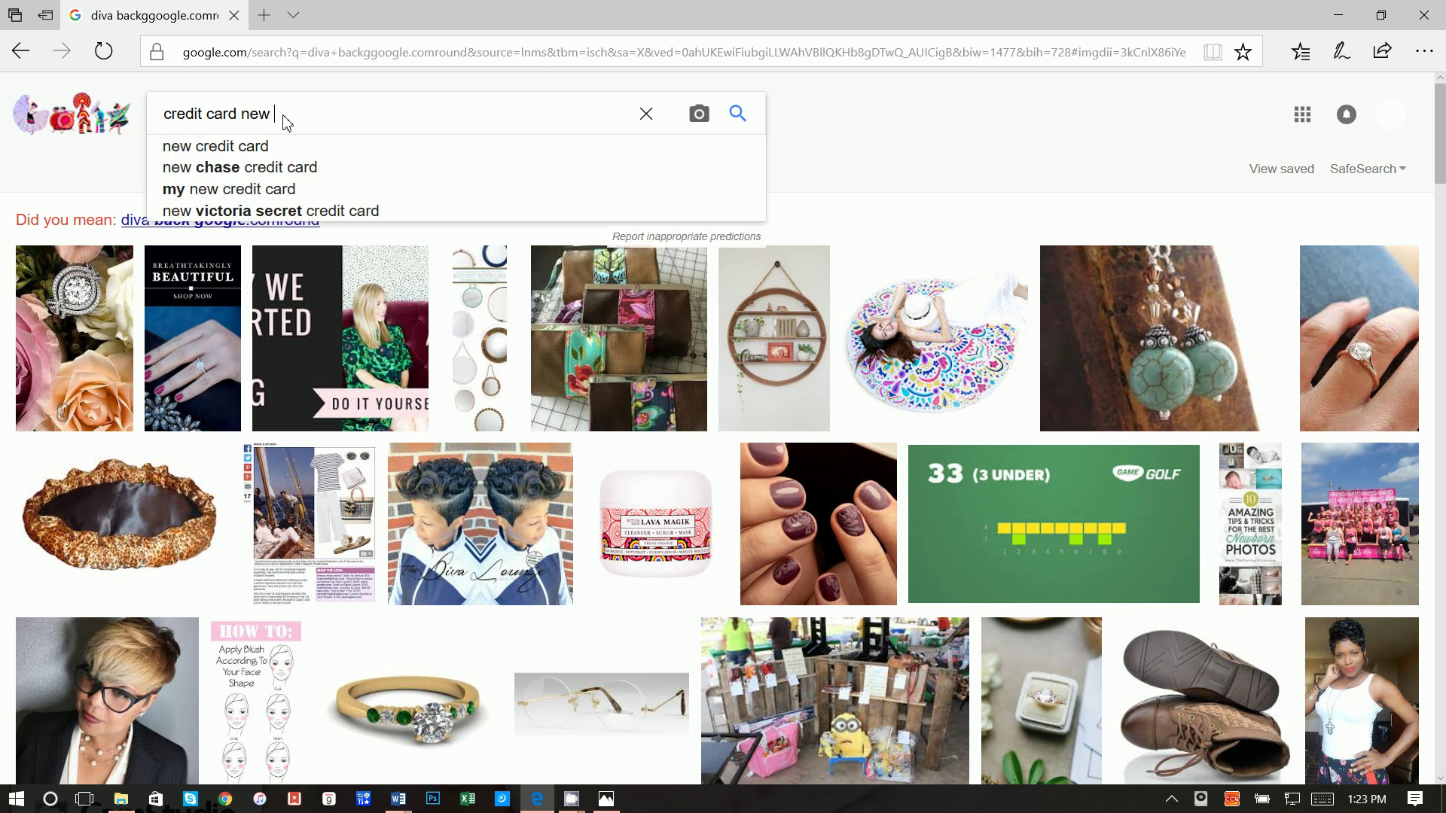
text(gold)
key(Return)
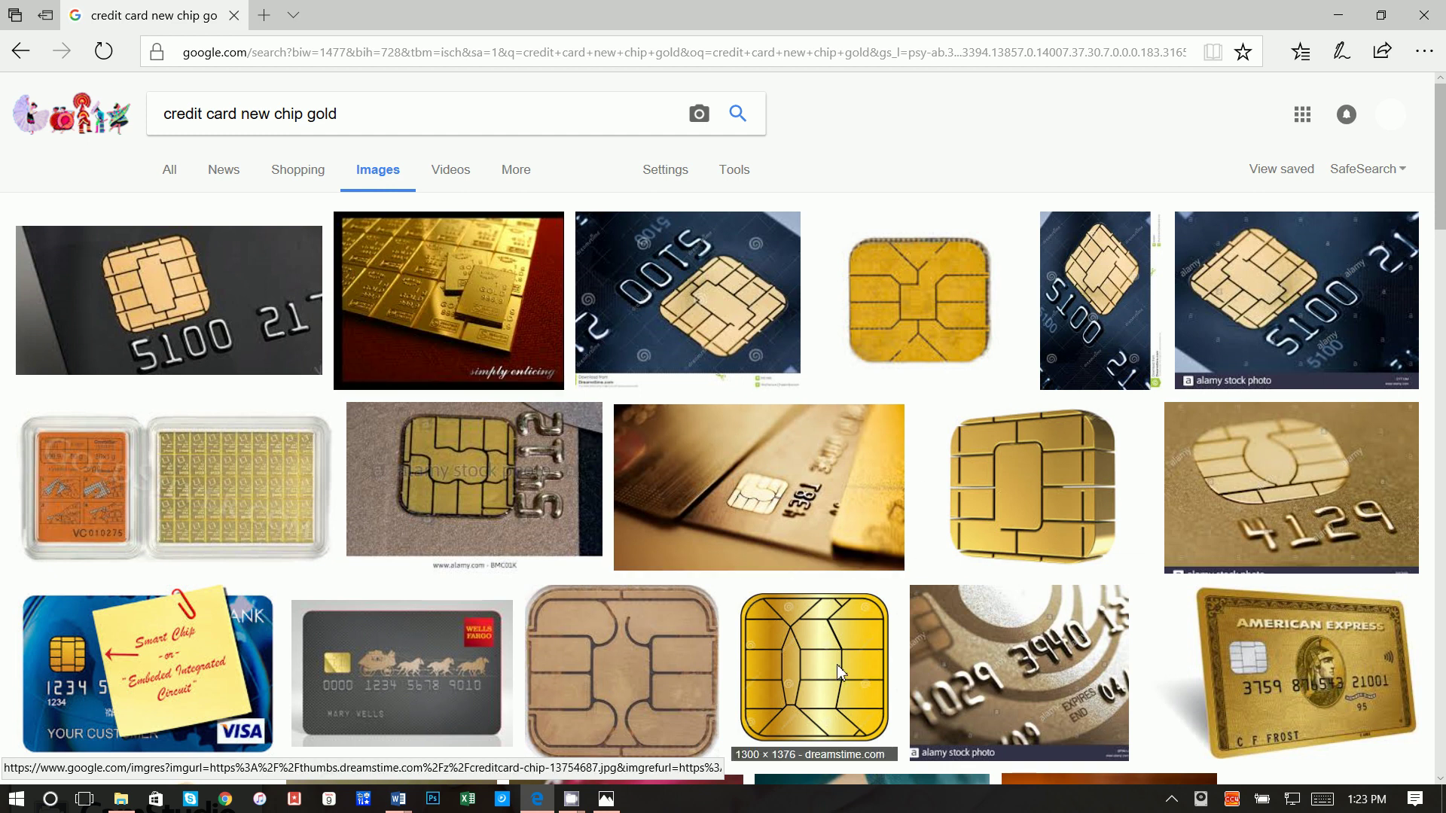
Step: Save a gold chip result as creditcard-chip-13754687 in the creditcard folder
click(837, 664)
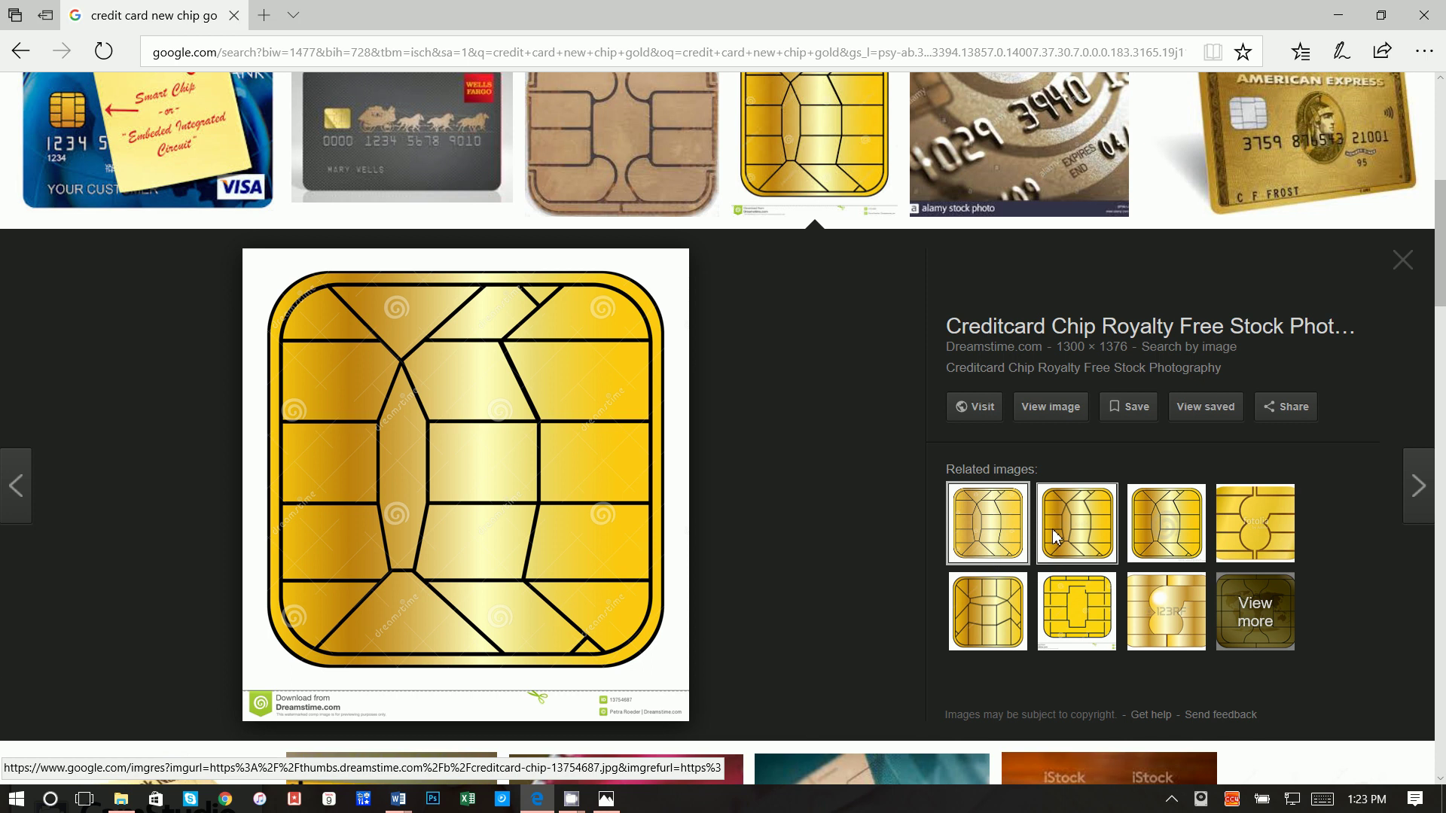
click(1055, 536)
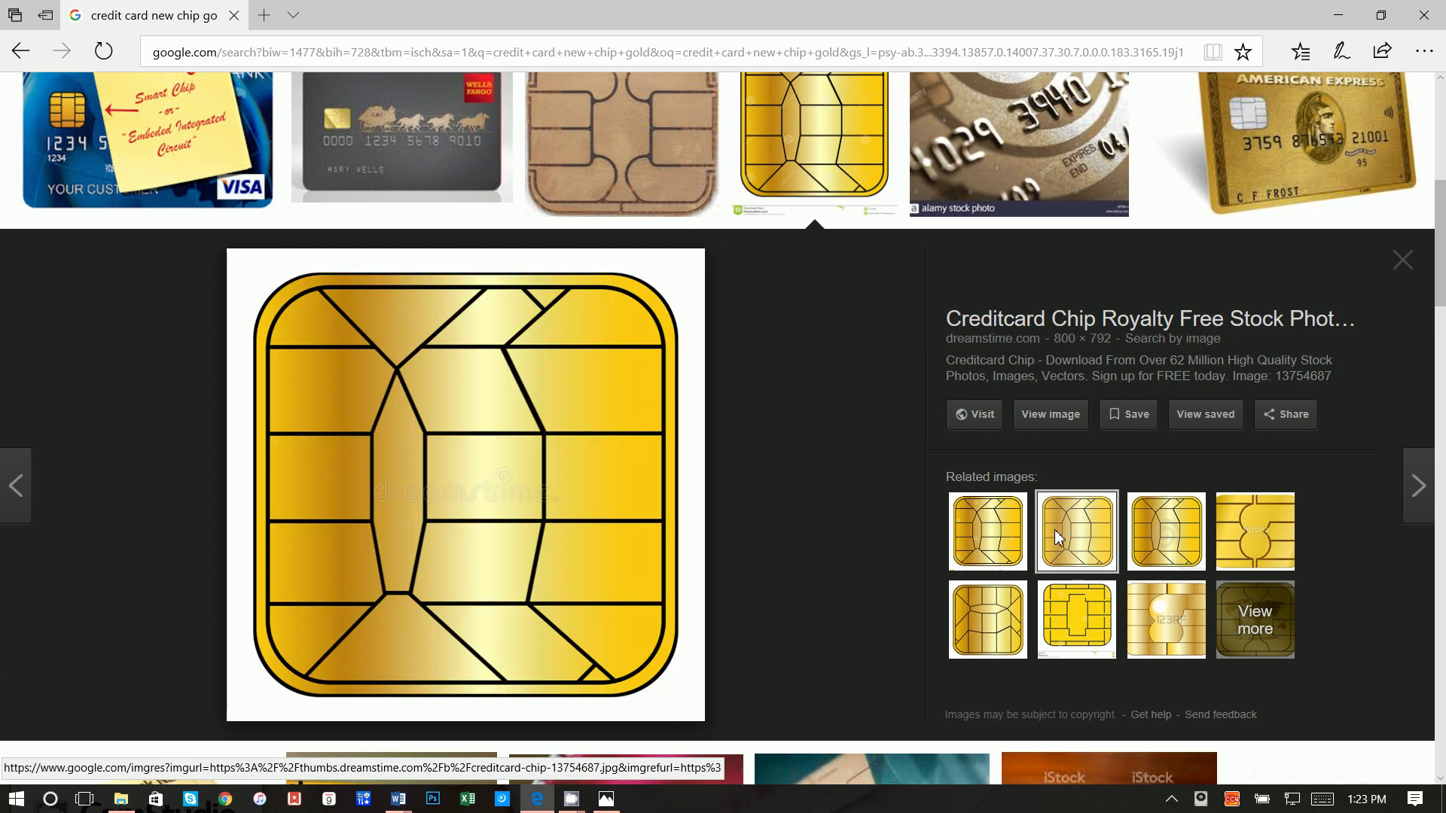
right_click(577, 404)
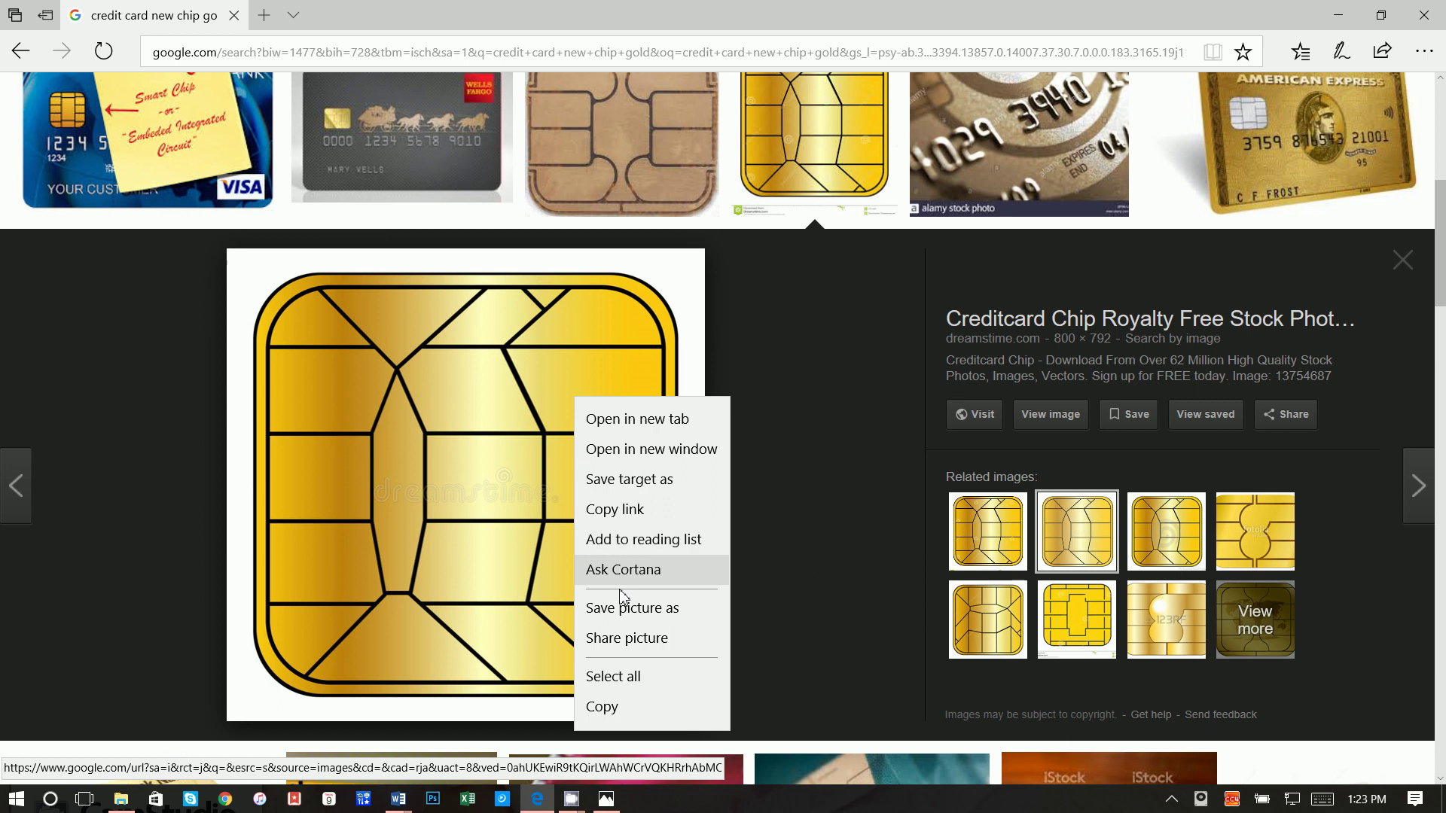
click(629, 609)
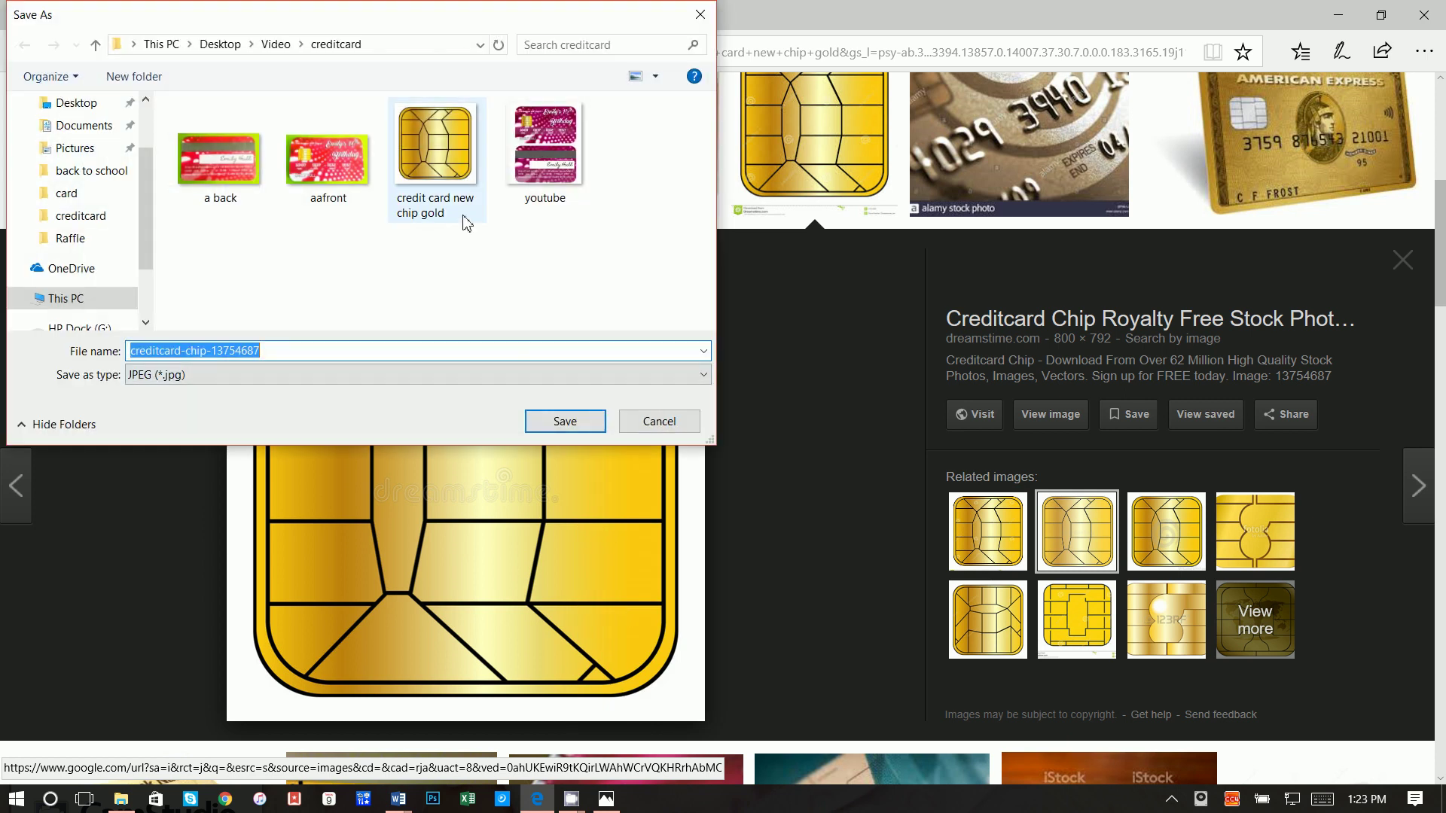
click(542, 423)
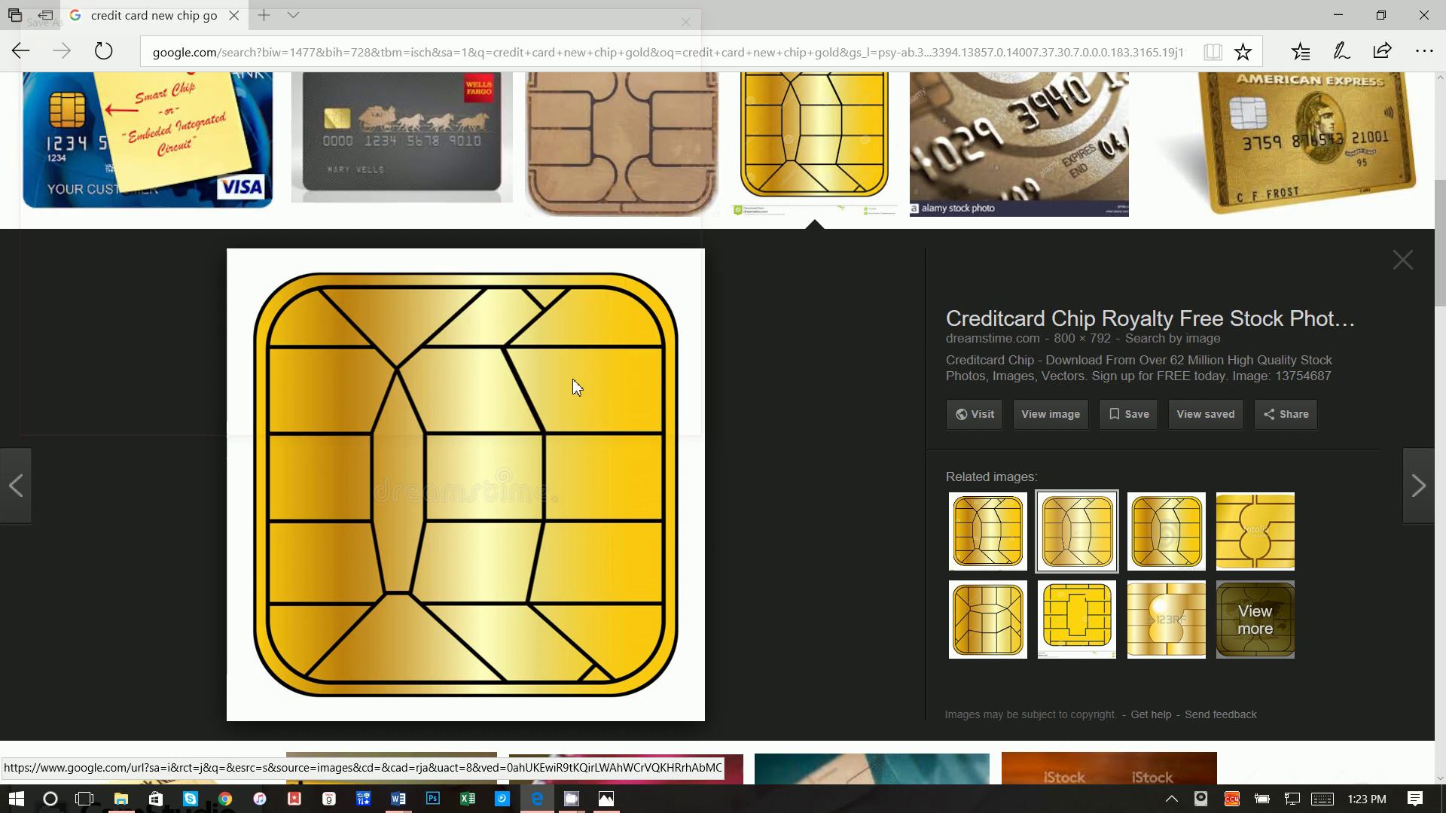
Step: Insert the picture creditcard-chip-13754687 into the Word document
click(1339, 15)
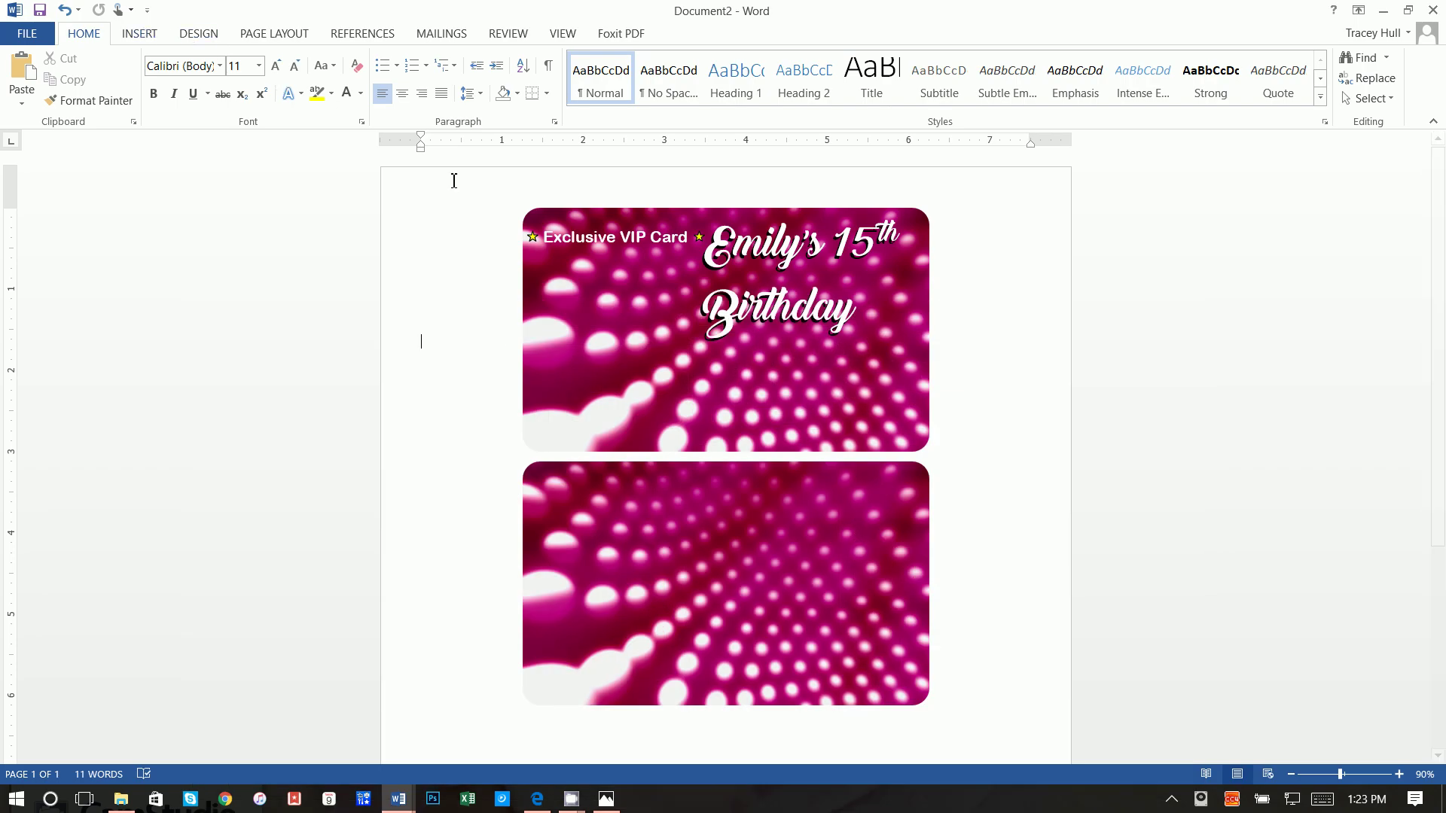
click(589, 538)
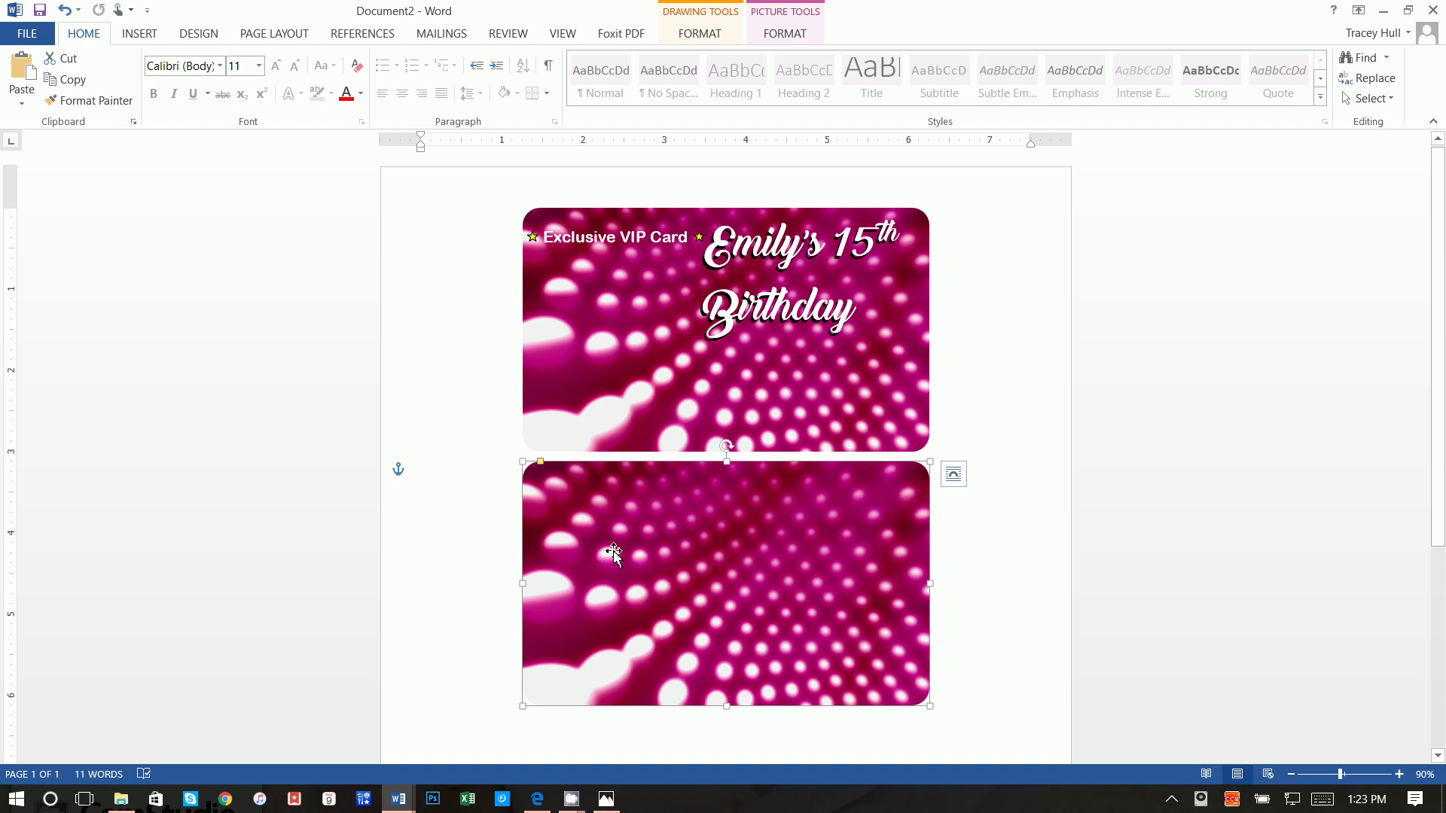
click(462, 303)
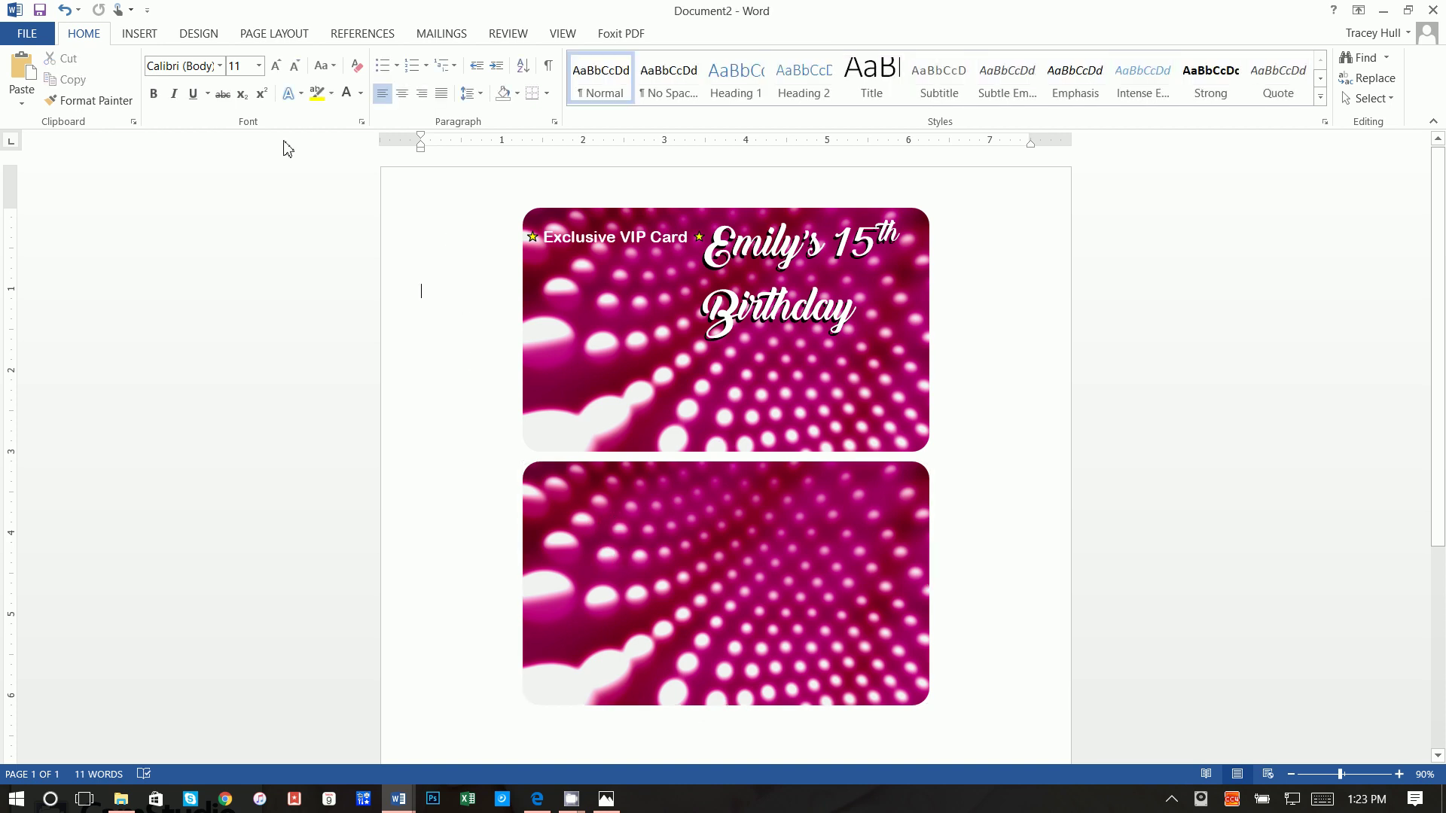
click(139, 33)
click(187, 75)
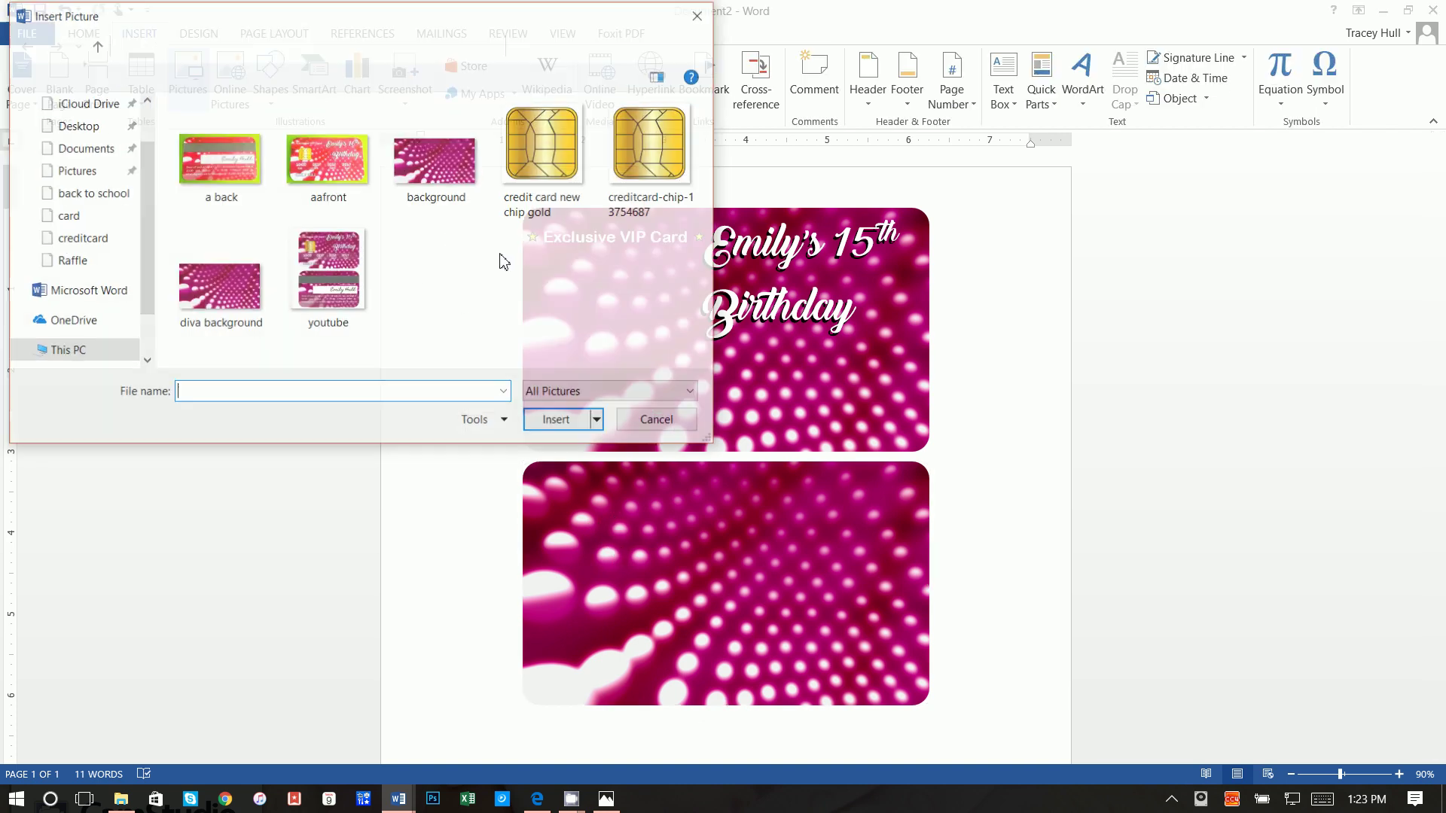
click(632, 162)
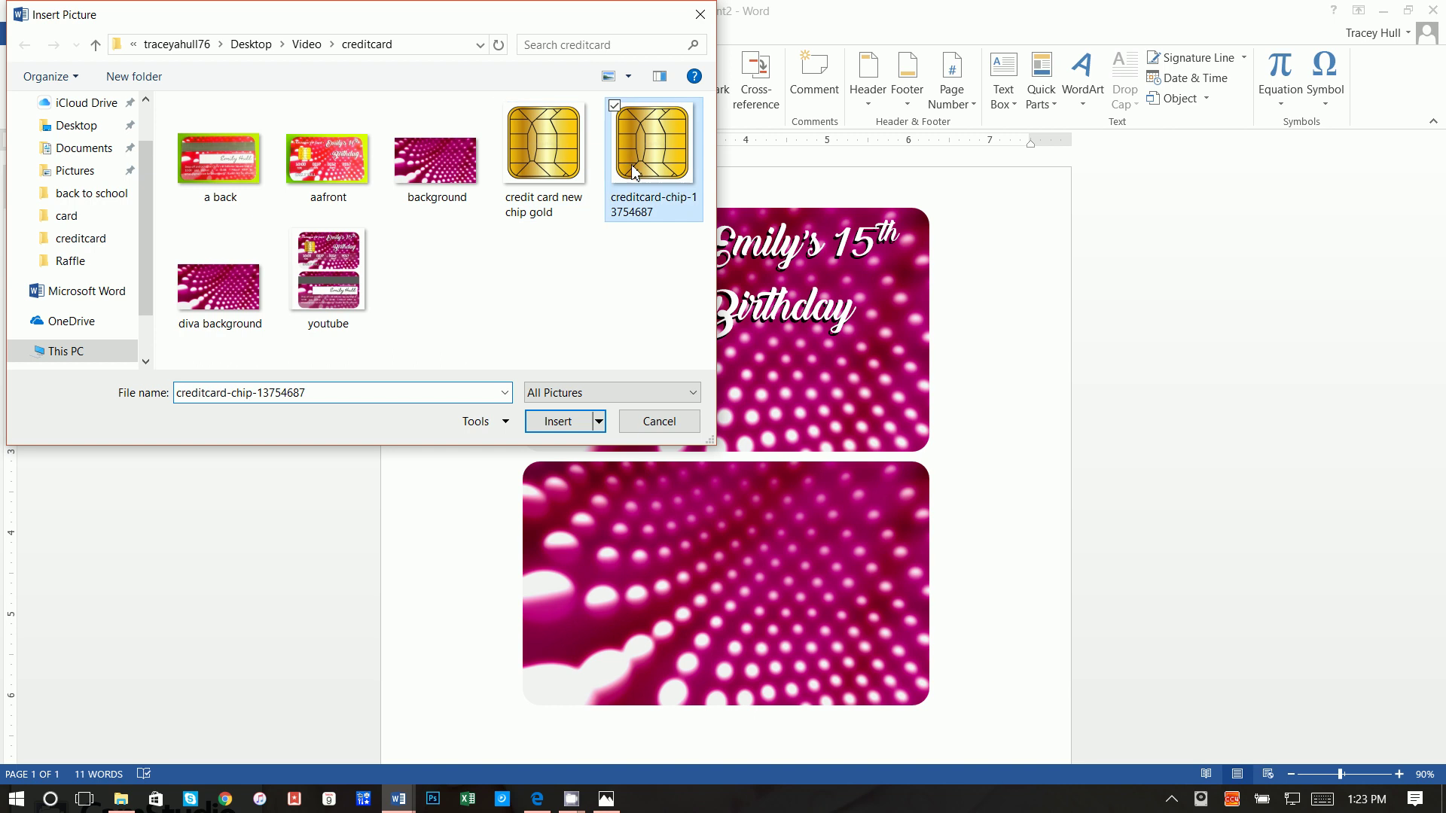
click(561, 421)
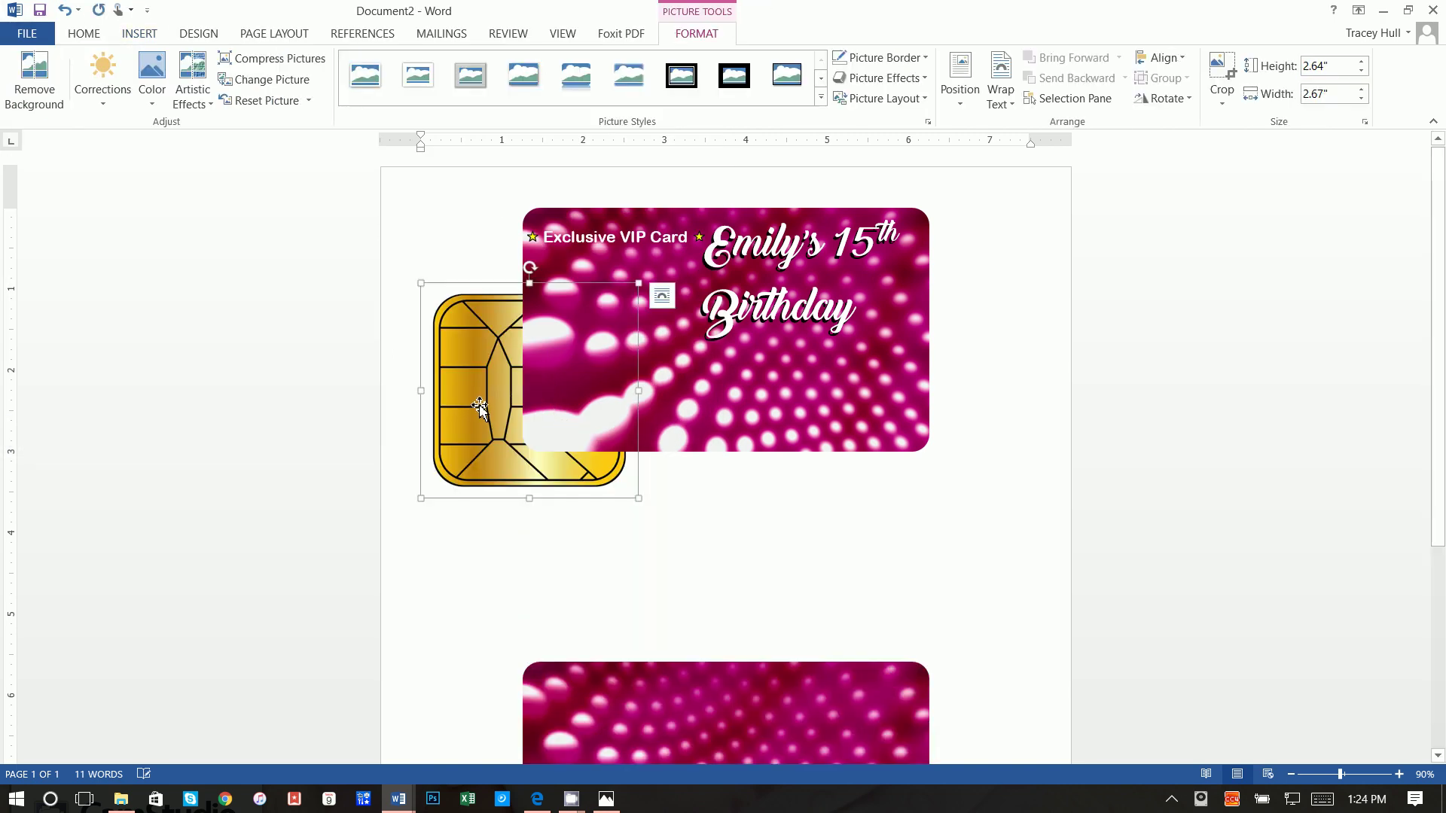
Step: Set the chip to In Front of Text and move it onto the top card's left side
right_click(480, 407)
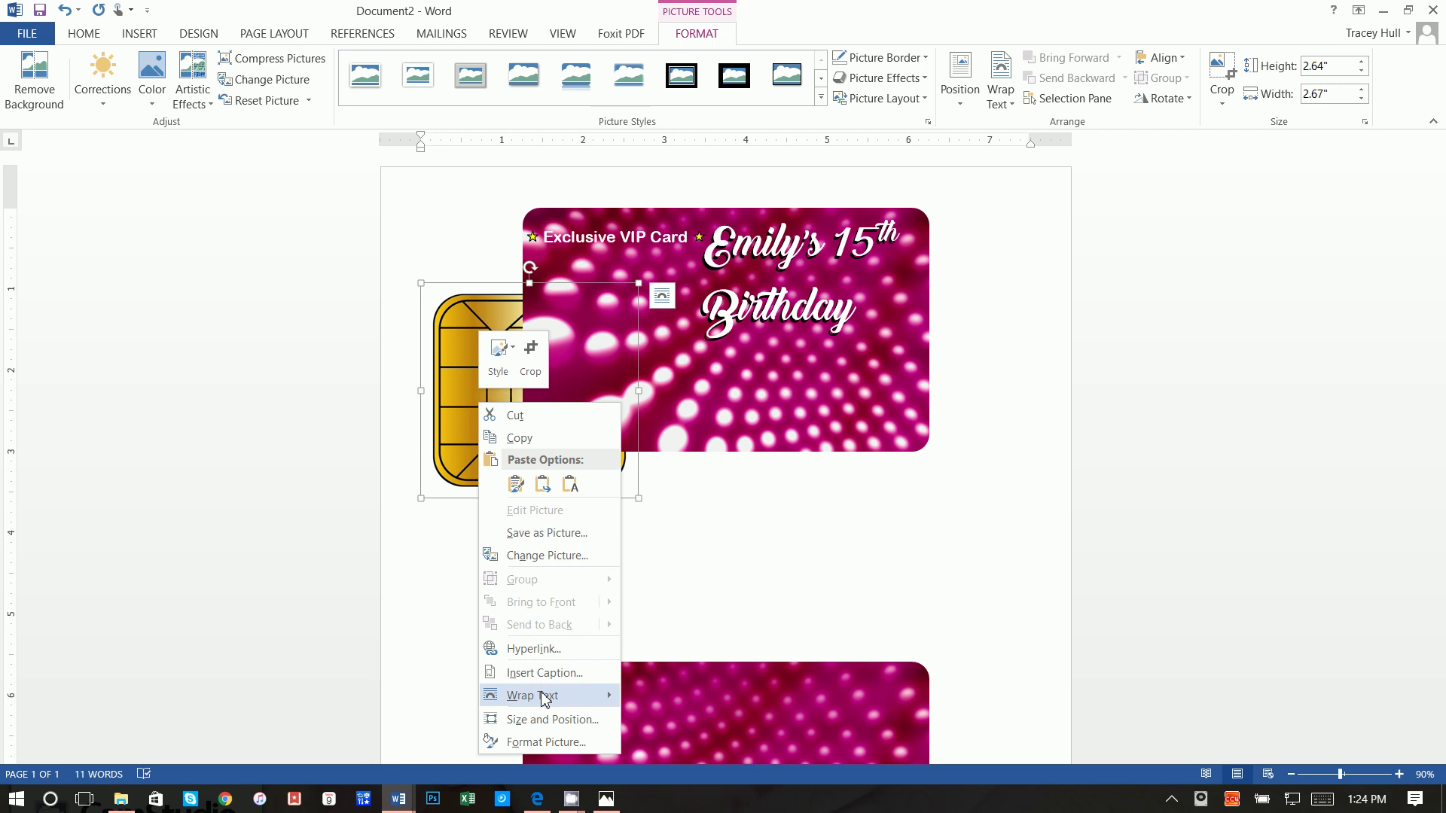
mouse_move(542, 693)
click(704, 659)
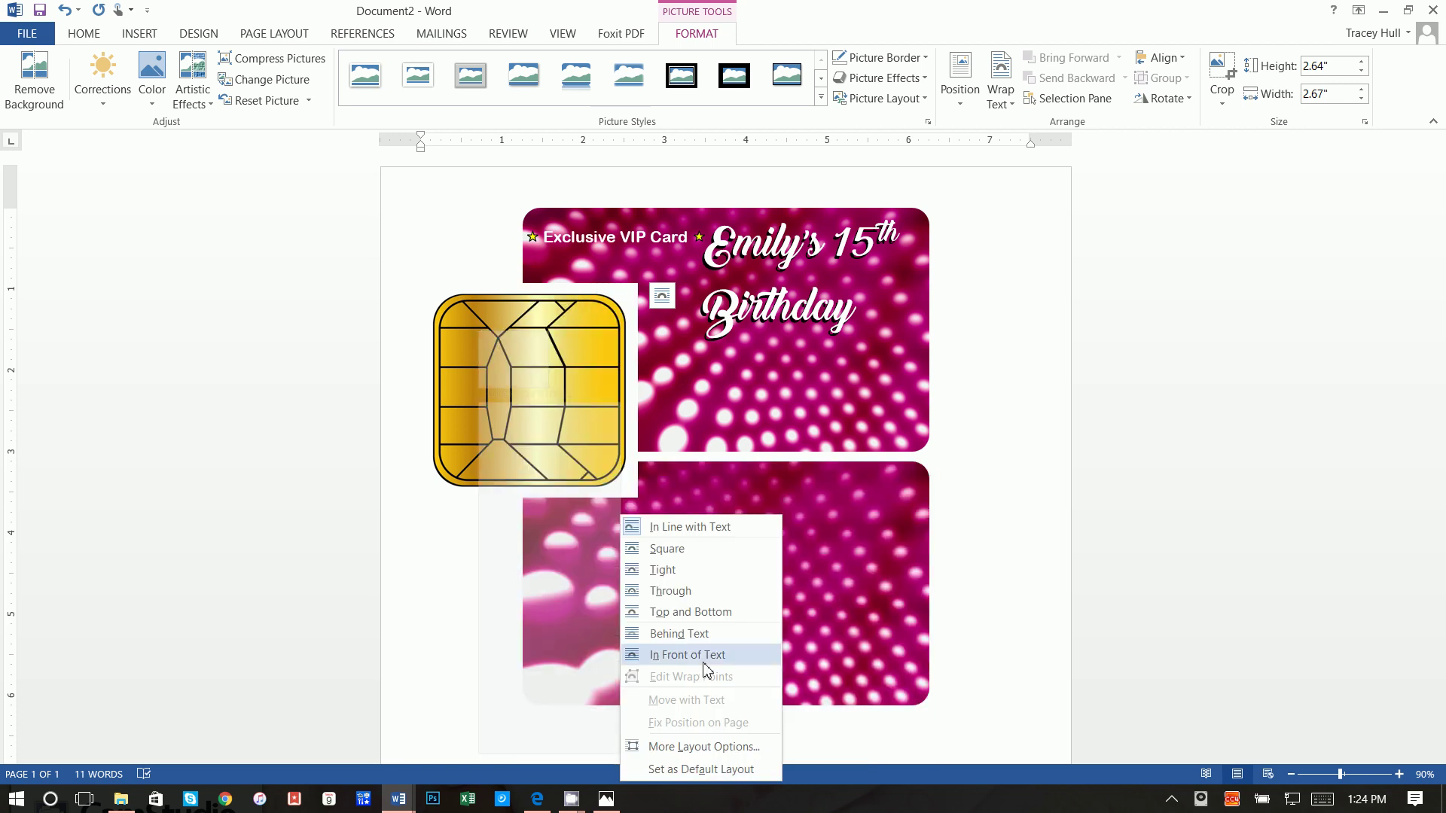
click(705, 655)
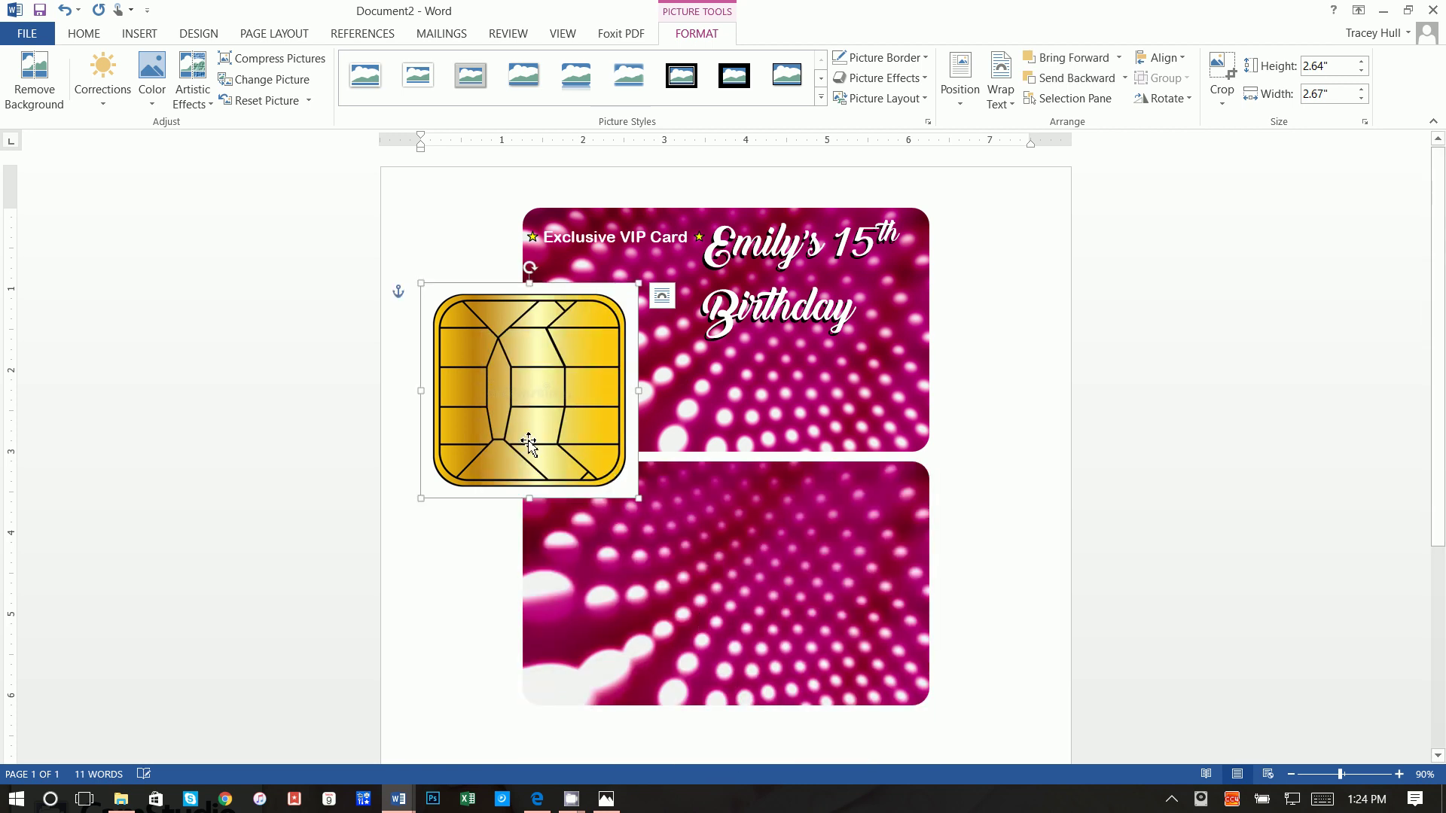
drag(526, 446, 665, 405)
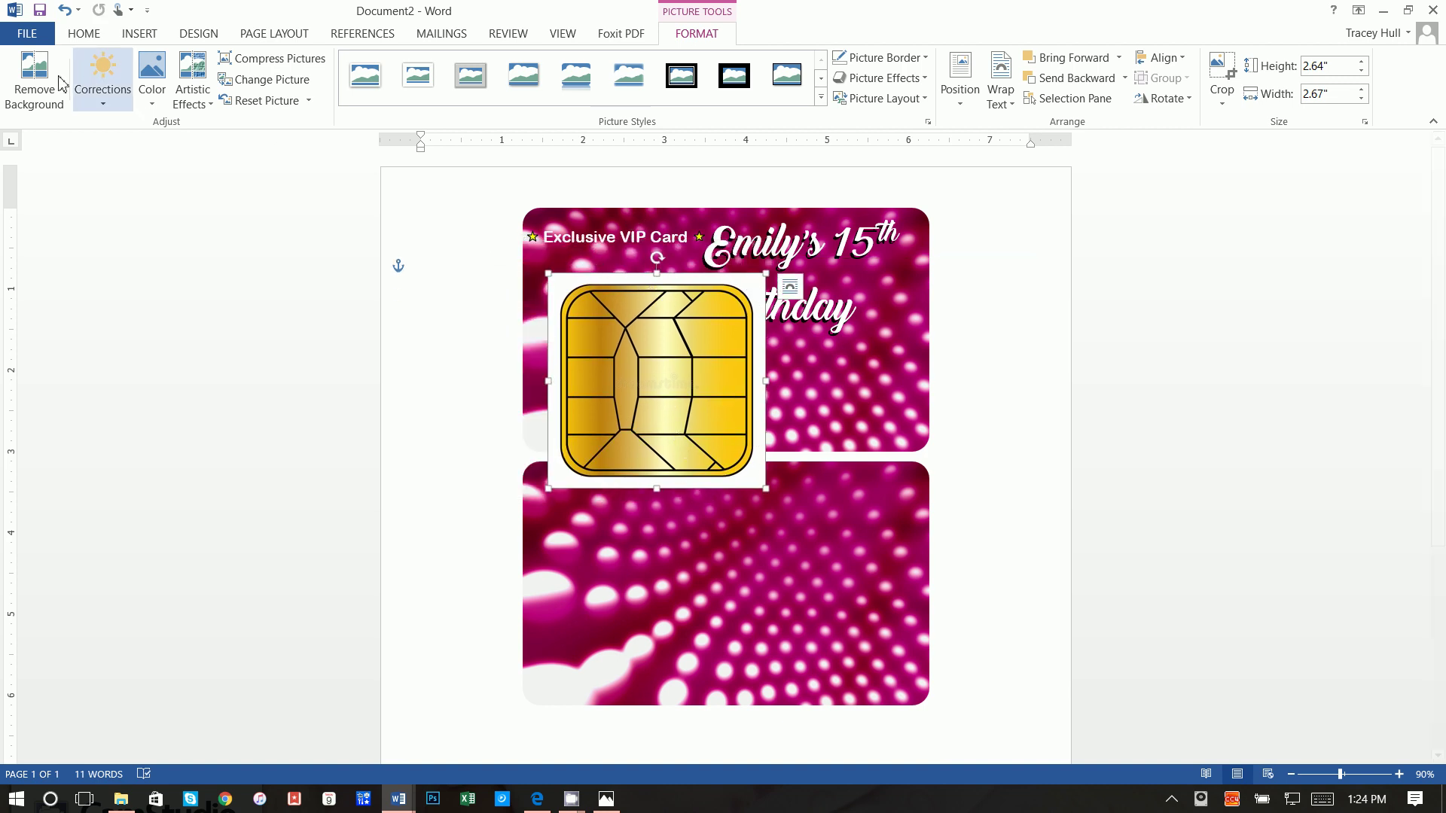
Step: Remove the chip's white background and shrink it to about 0.84" by 0.85"
click(34, 83)
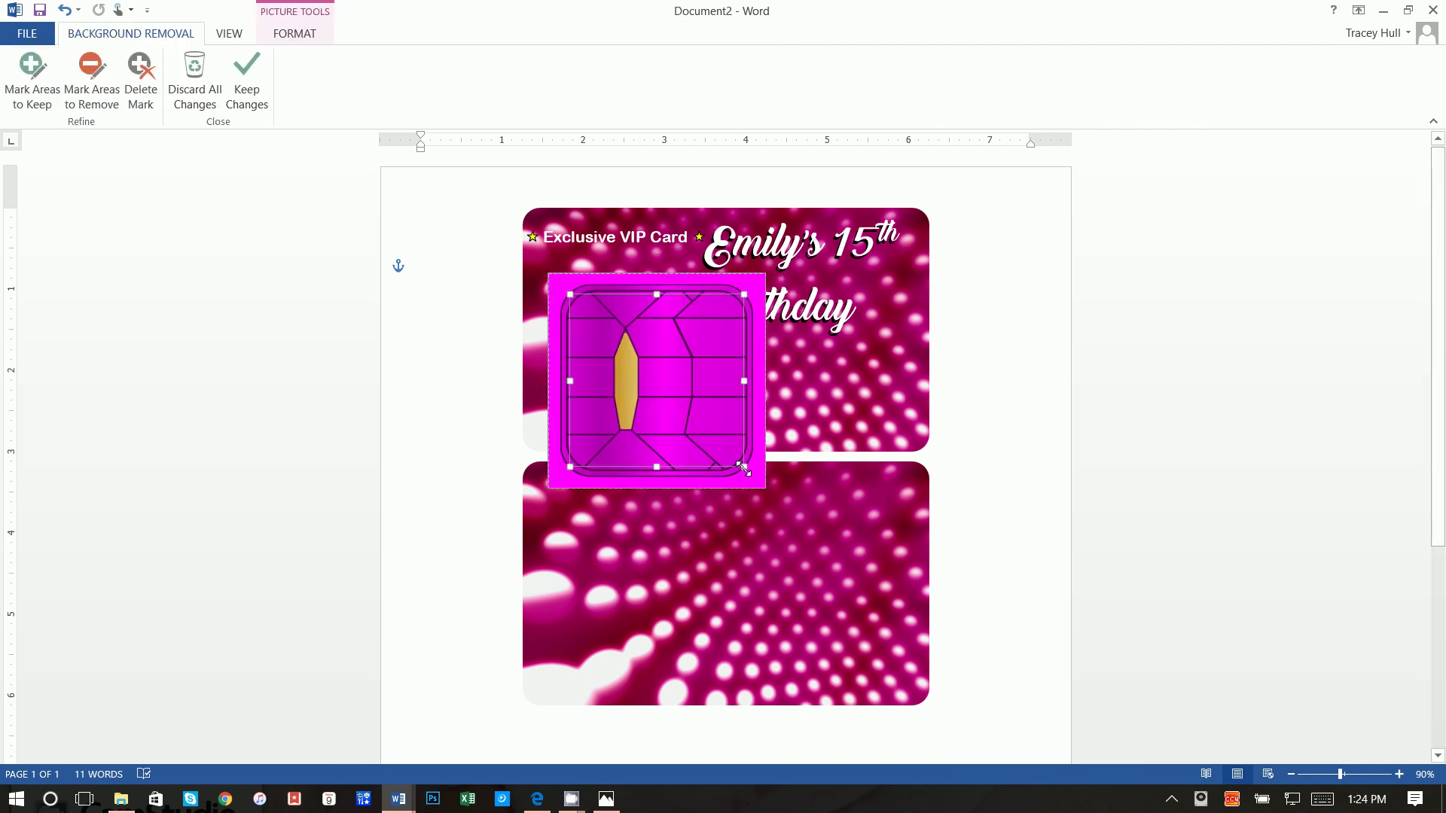
drag(744, 467, 762, 485)
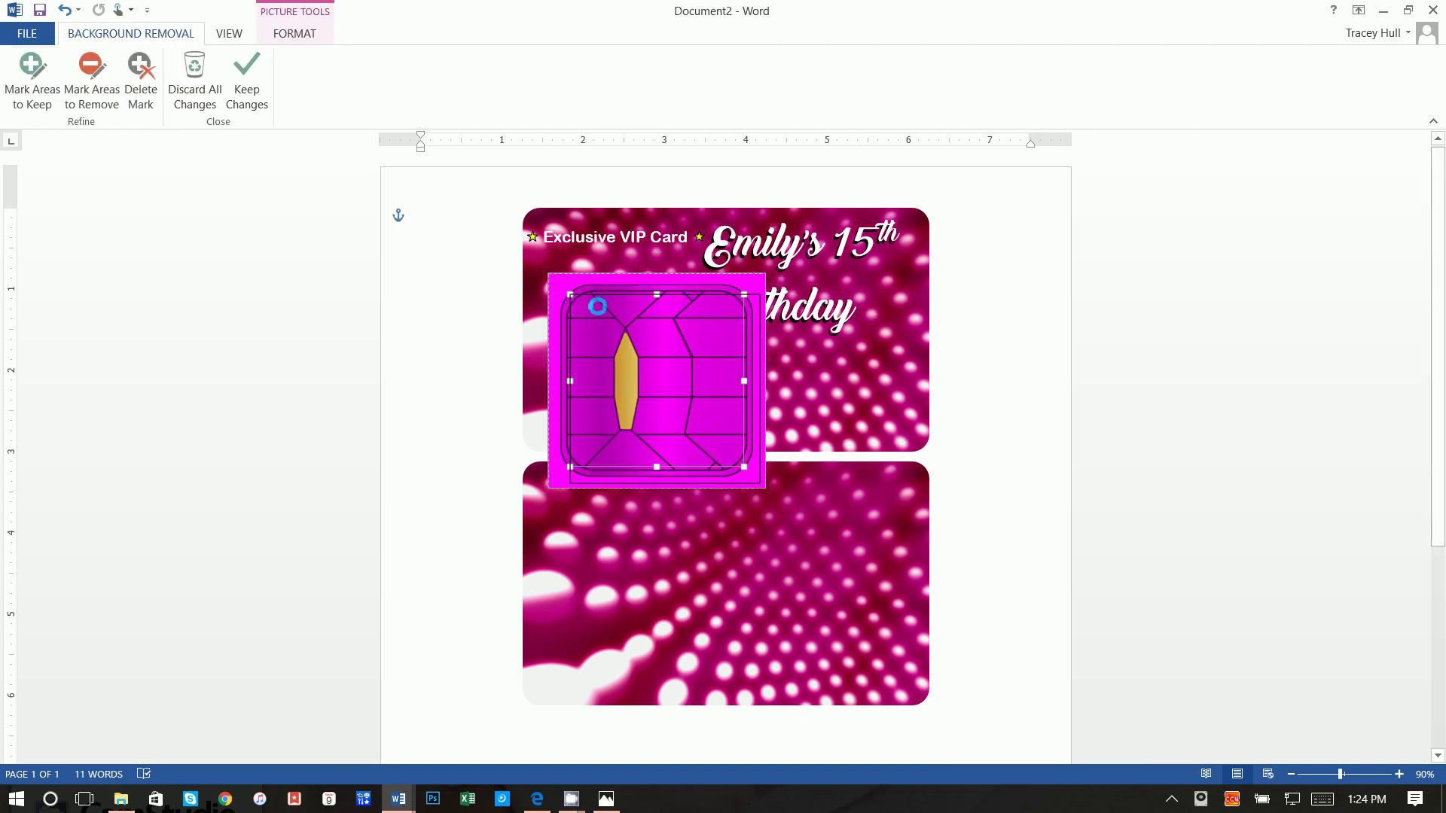
drag(570, 295, 555, 278)
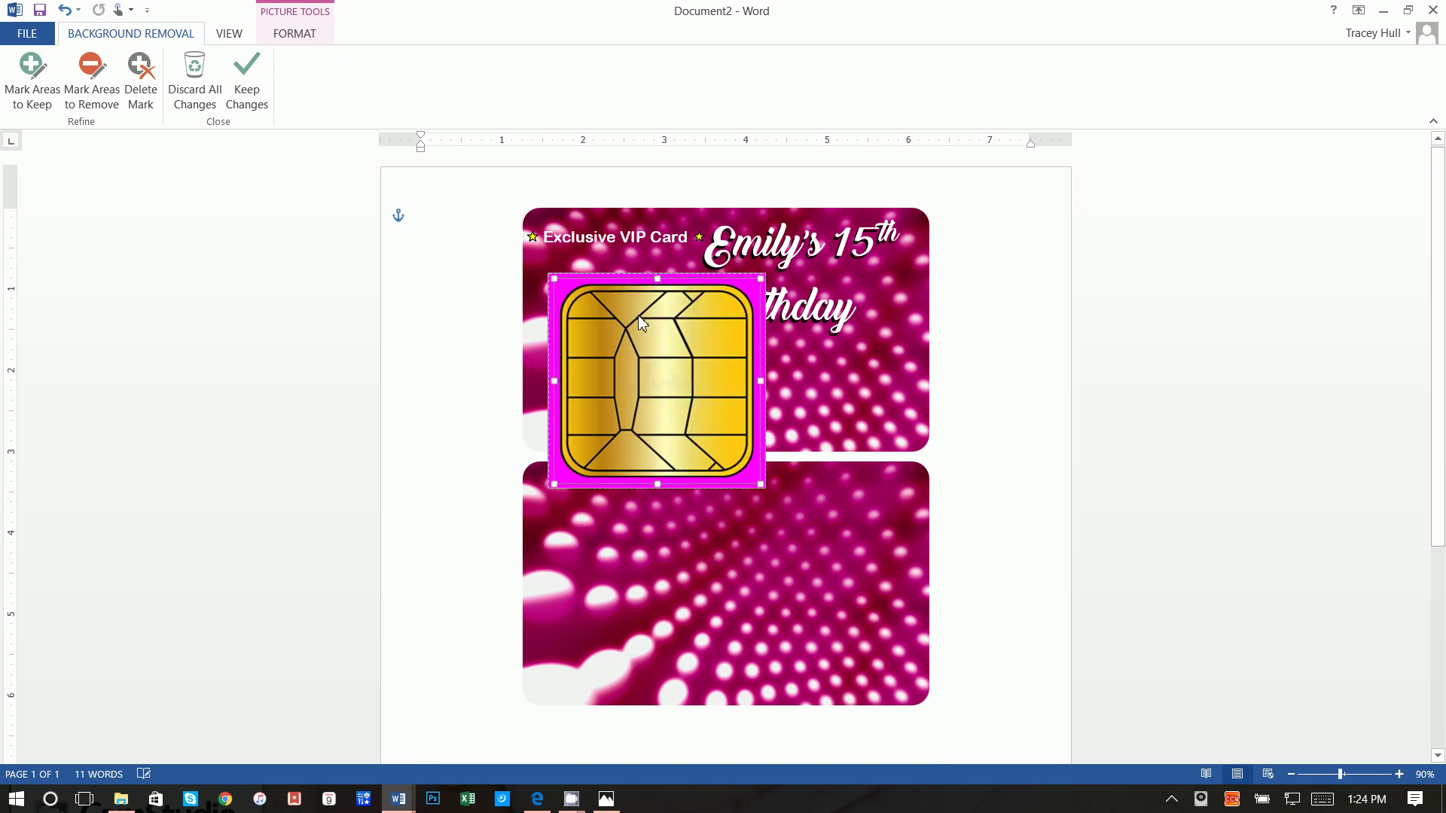
click(246, 87)
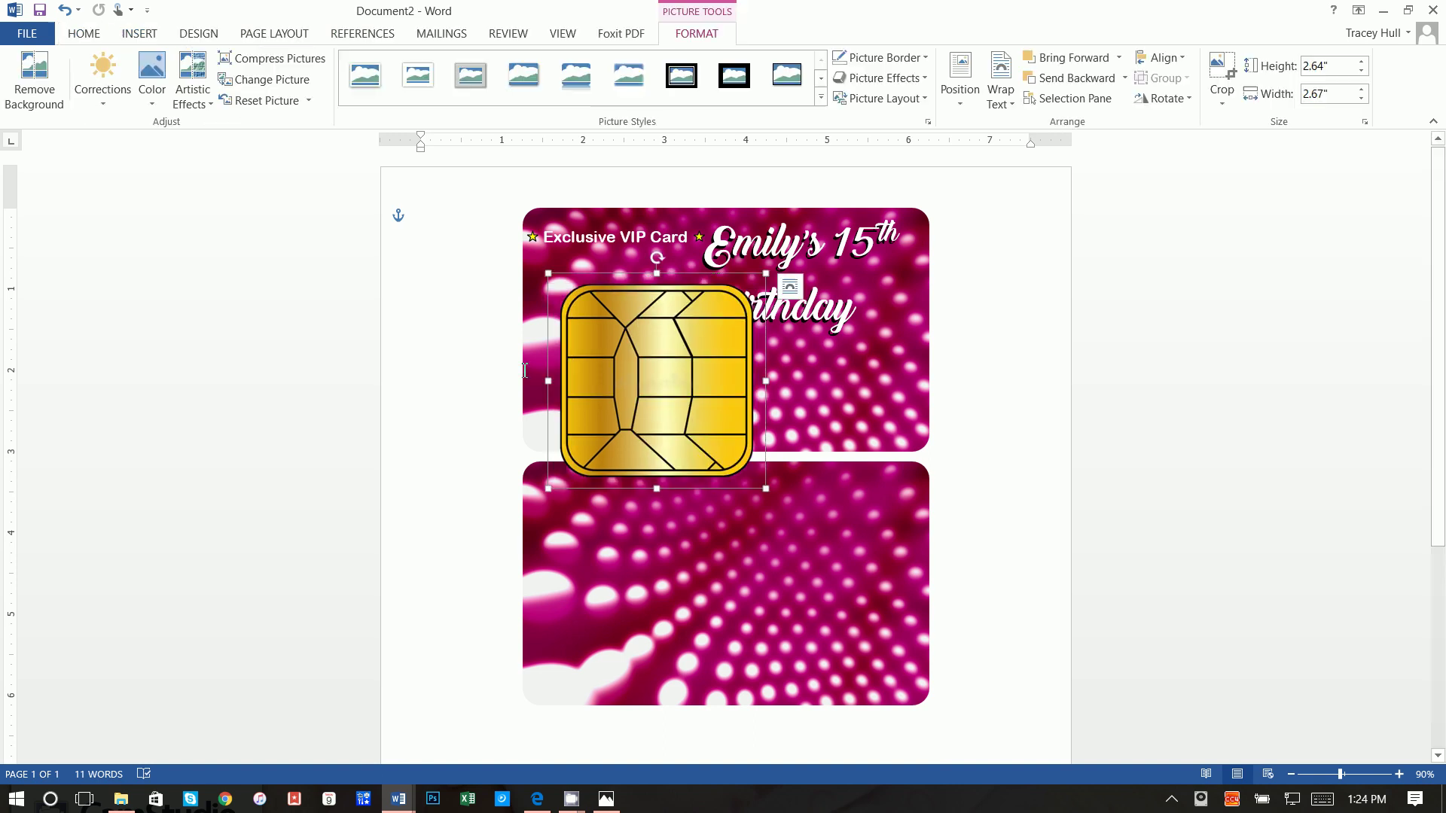
drag(745, 474, 607, 307)
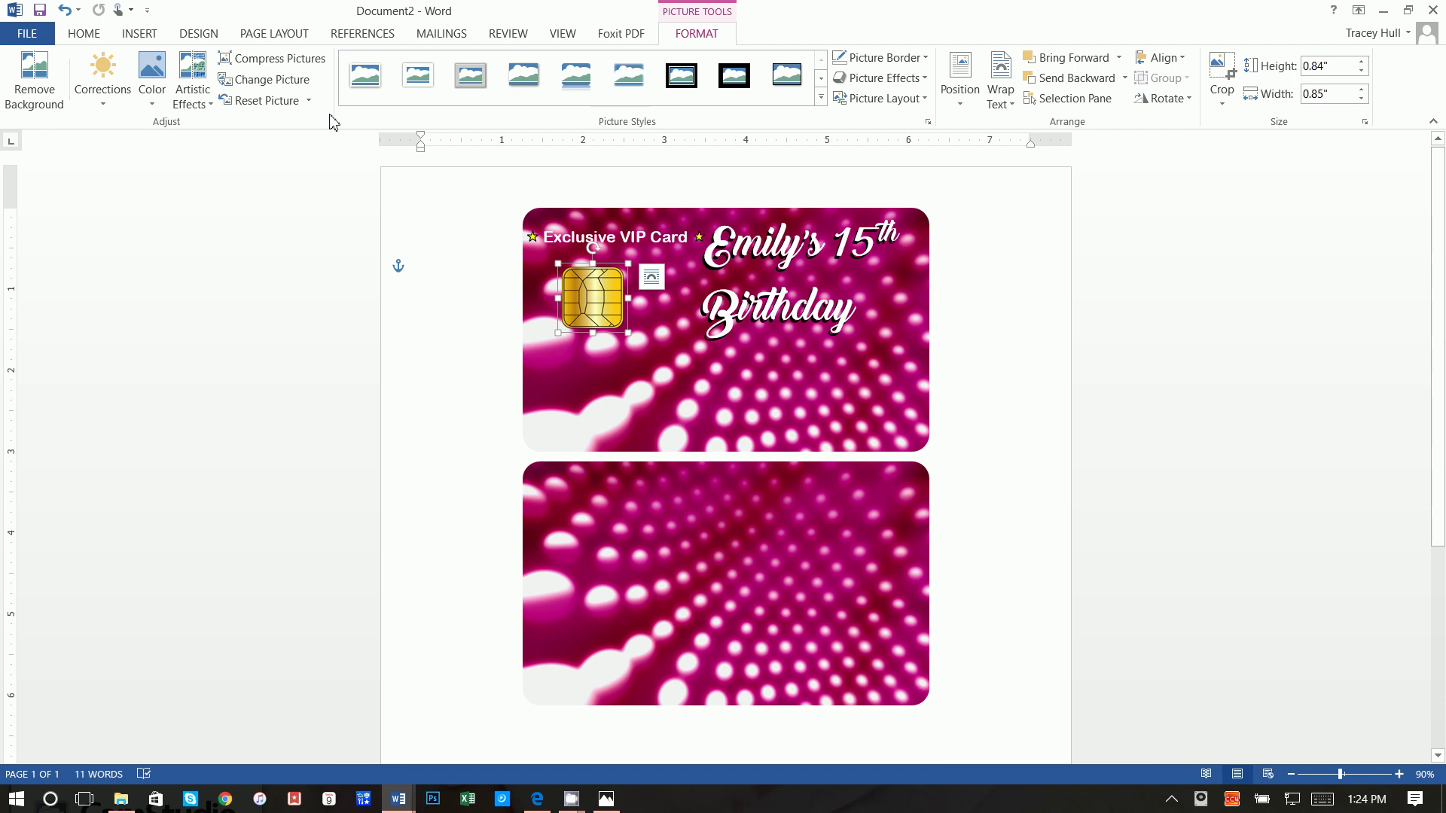
Step: Choose Draw Text Box from the Insert Text Box menu
click(153, 39)
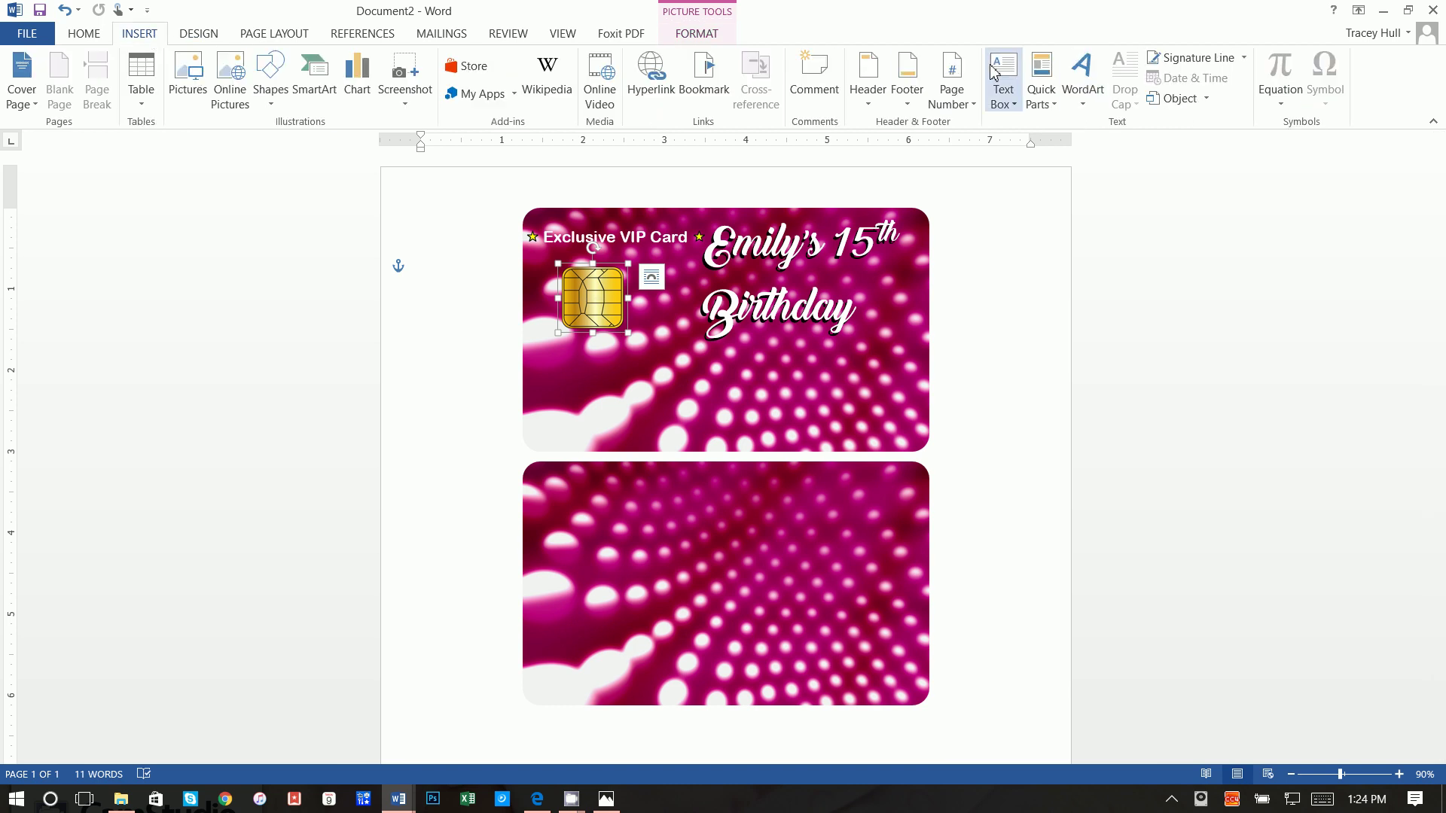
click(1004, 89)
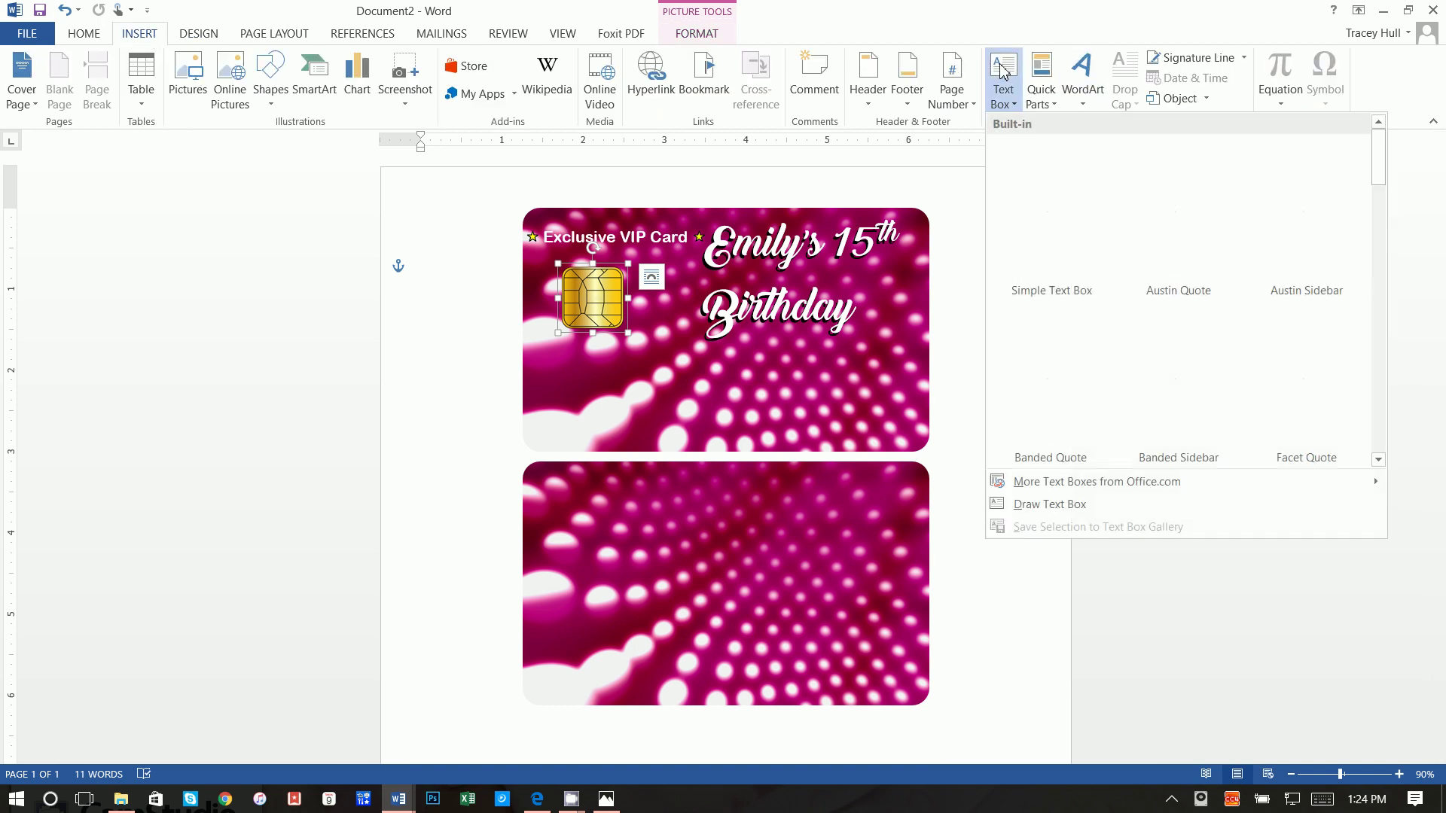
click(1024, 504)
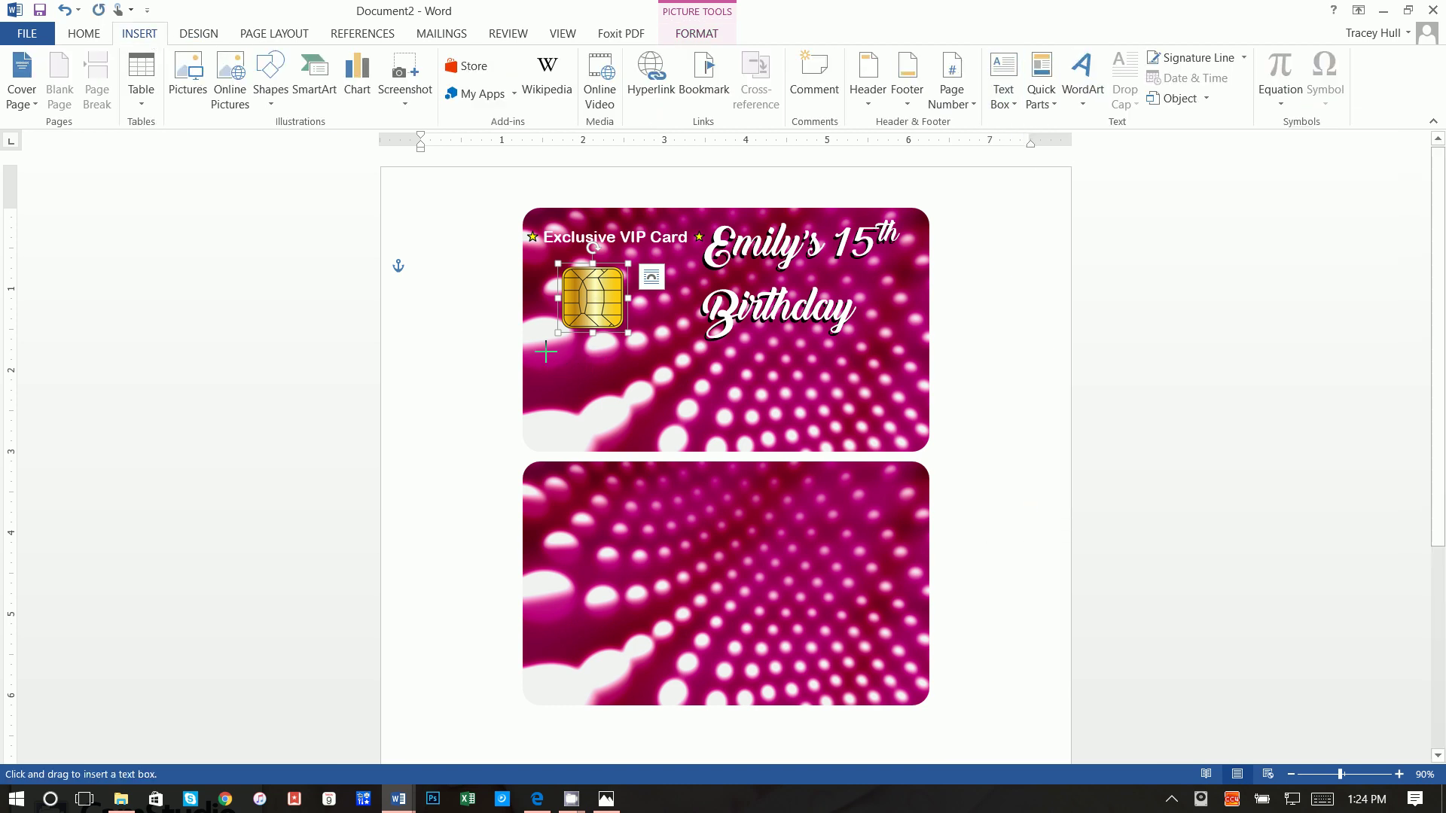
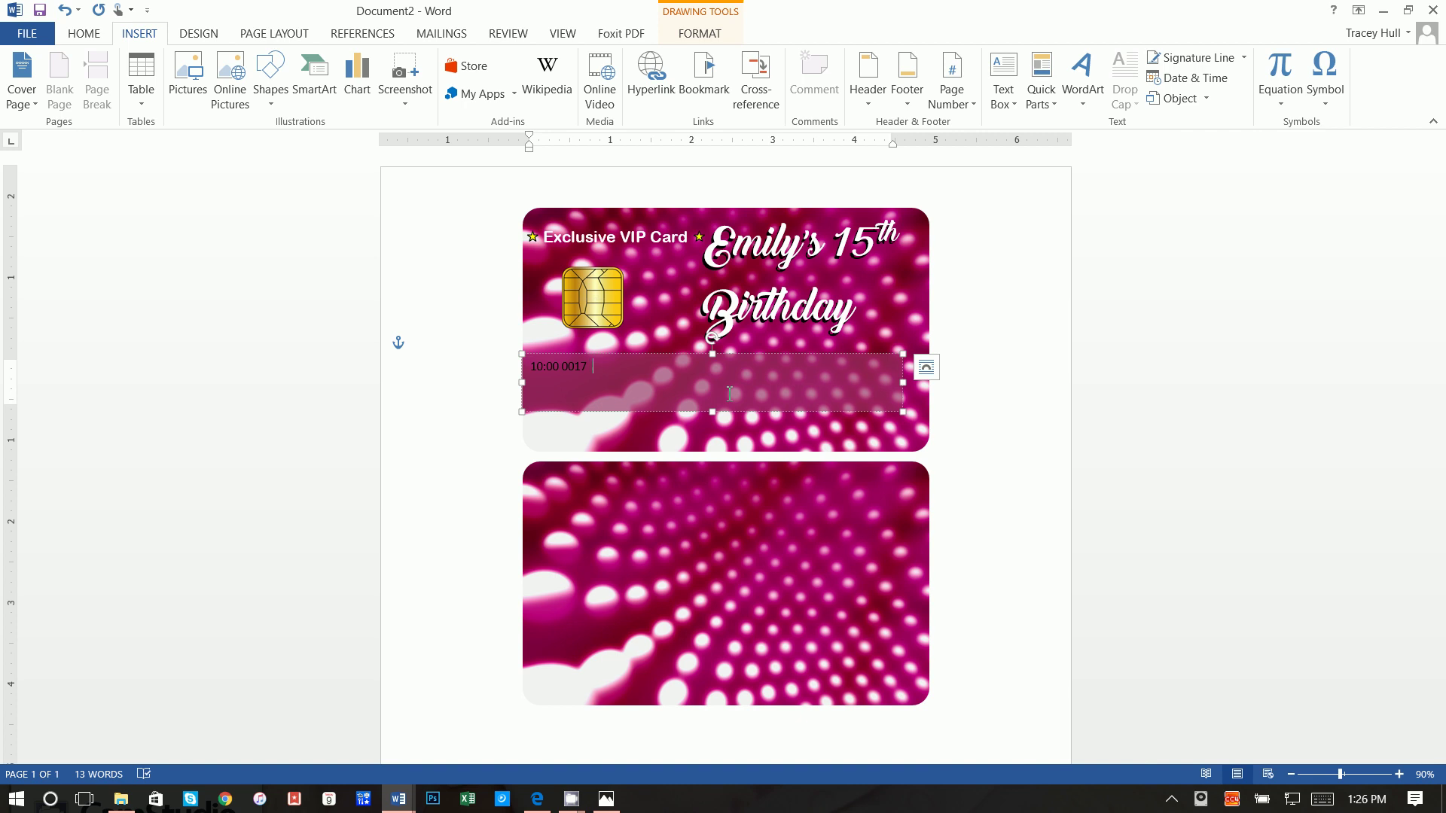
text(00)
text(12  2017)
drag(653, 366, 528, 367)
click(83, 33)
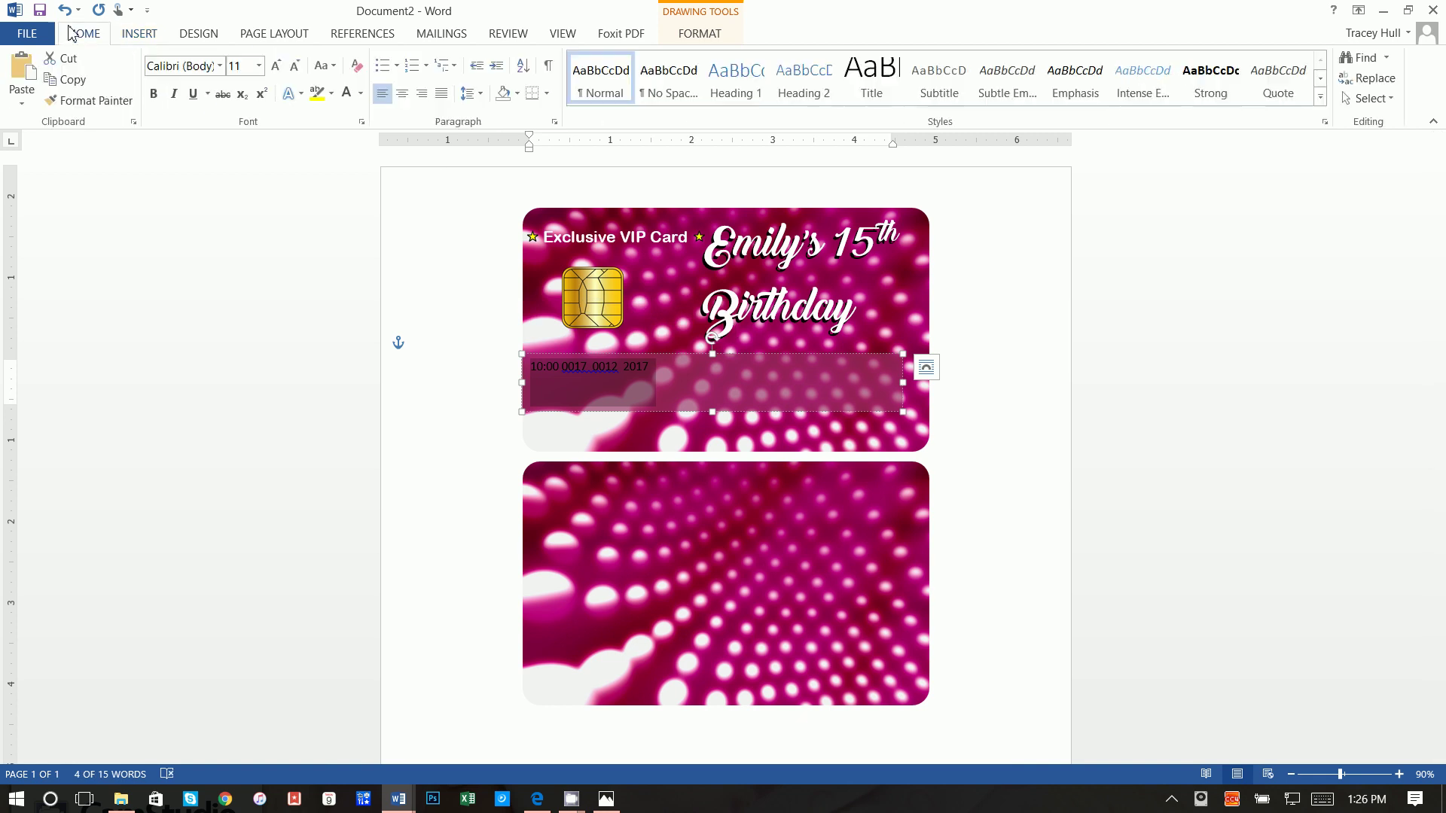
click(347, 96)
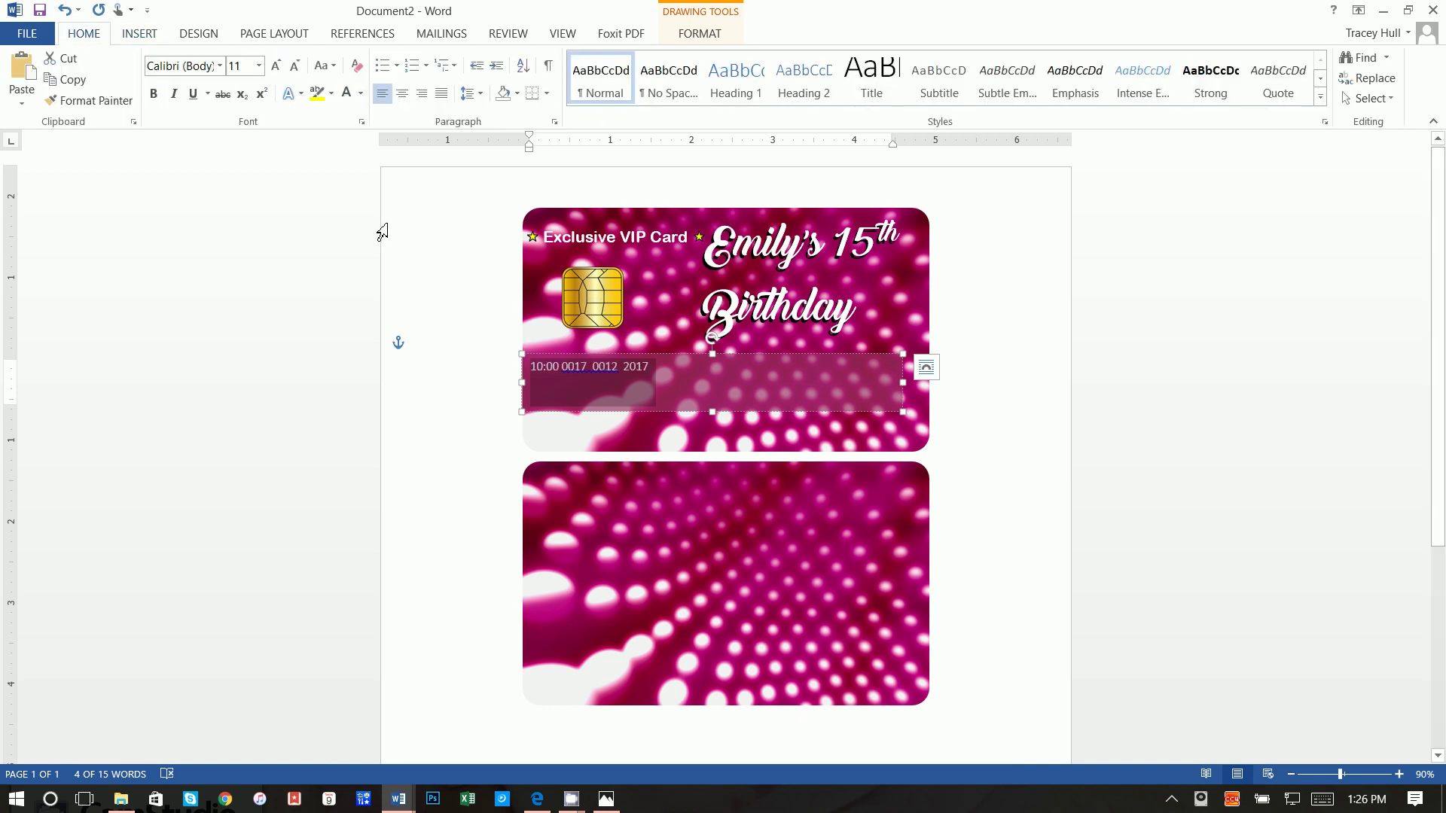
click(221, 66)
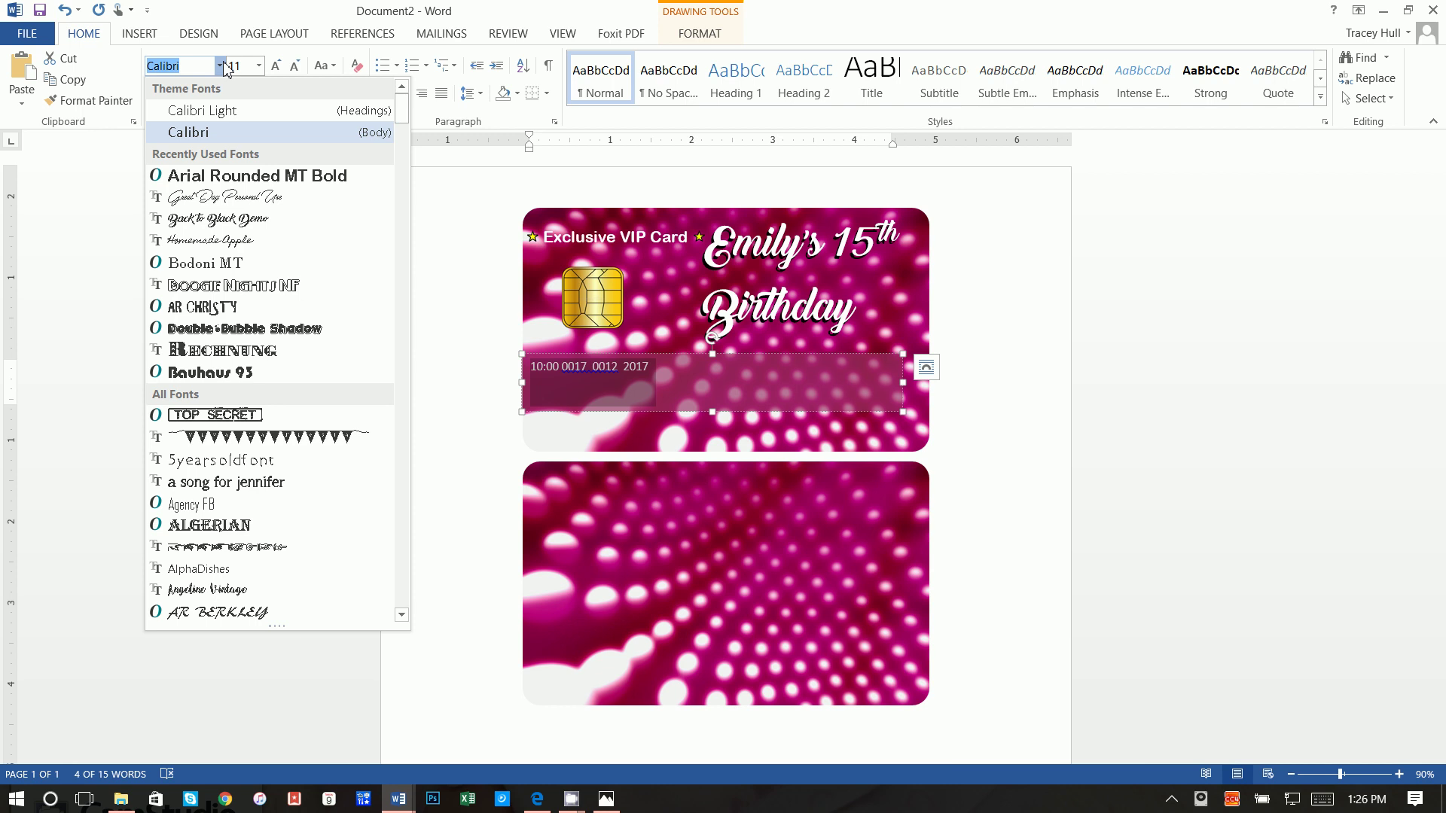
Step: Set the card number in the Kredit Back font at size 20
text(Kredit)
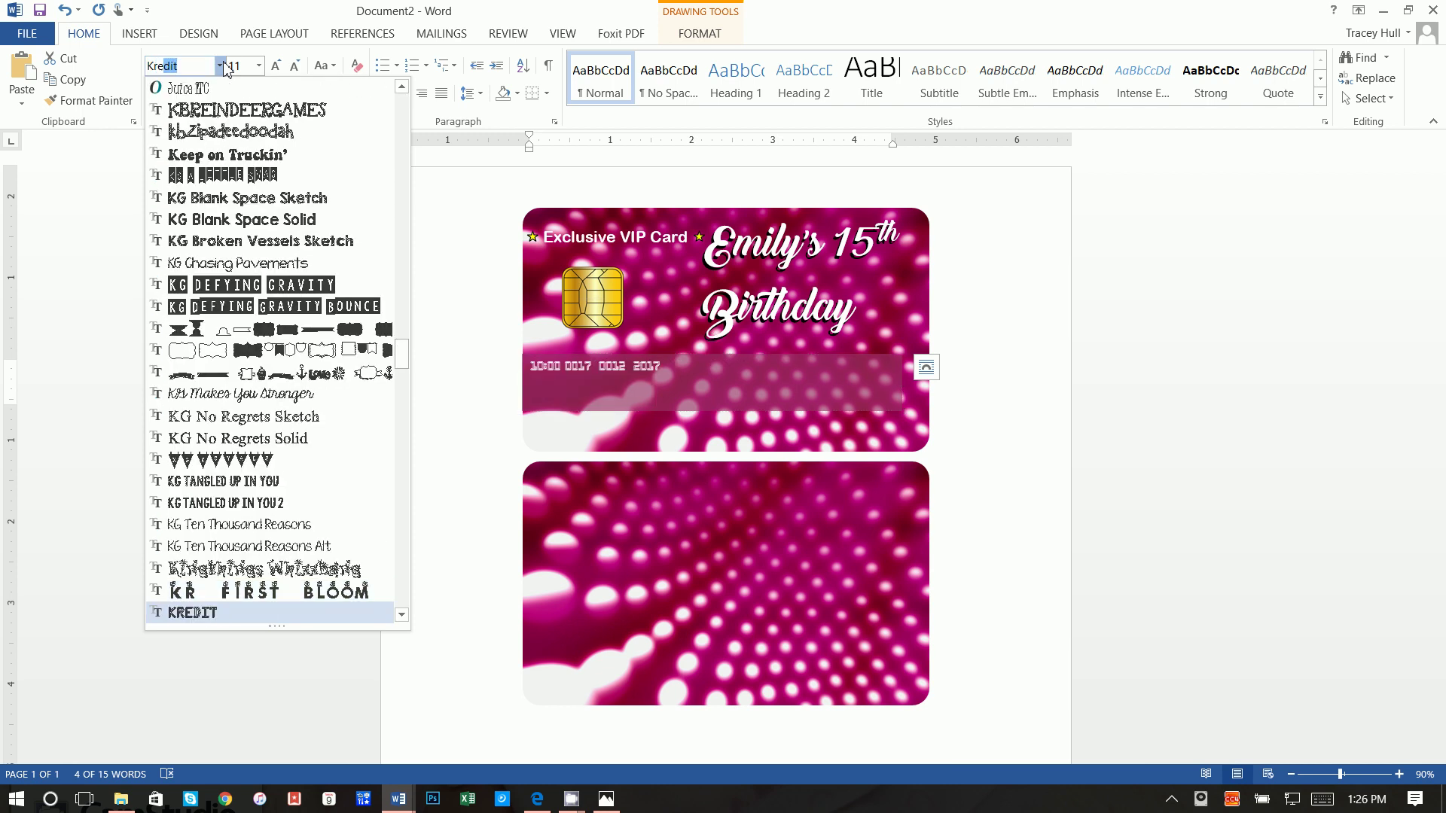
key(Down)
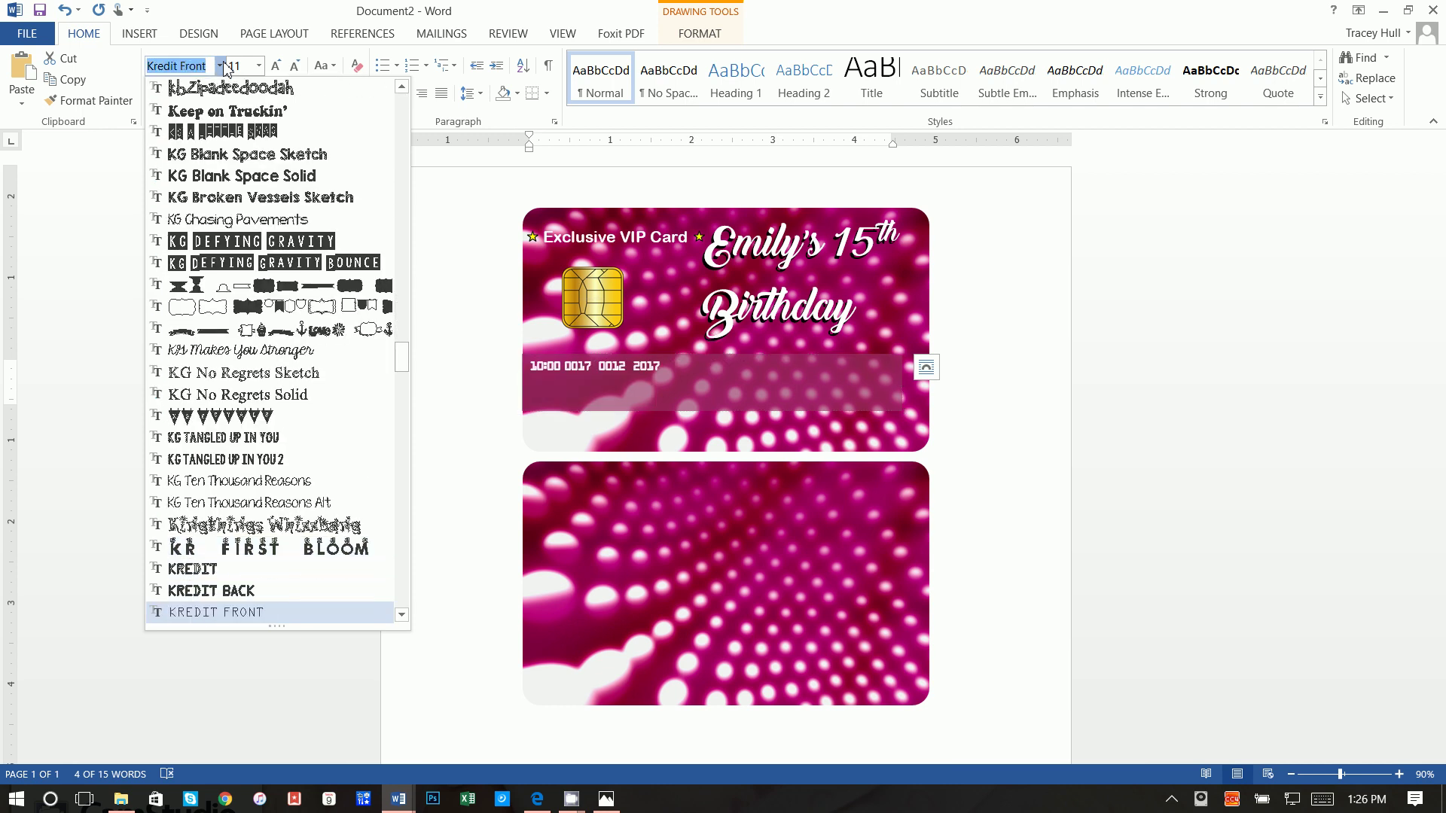
key(Return)
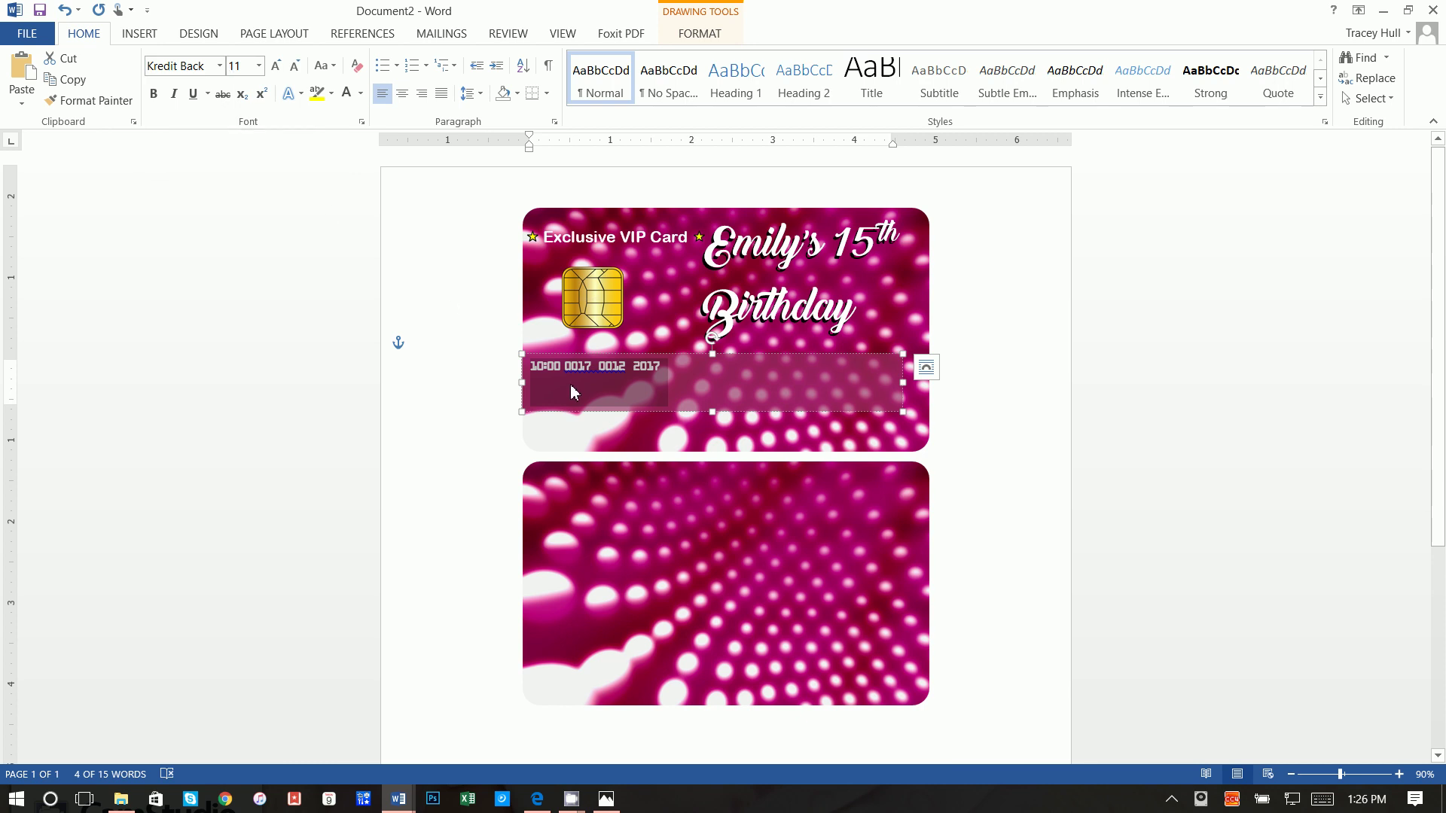
click(245, 71)
text(20)
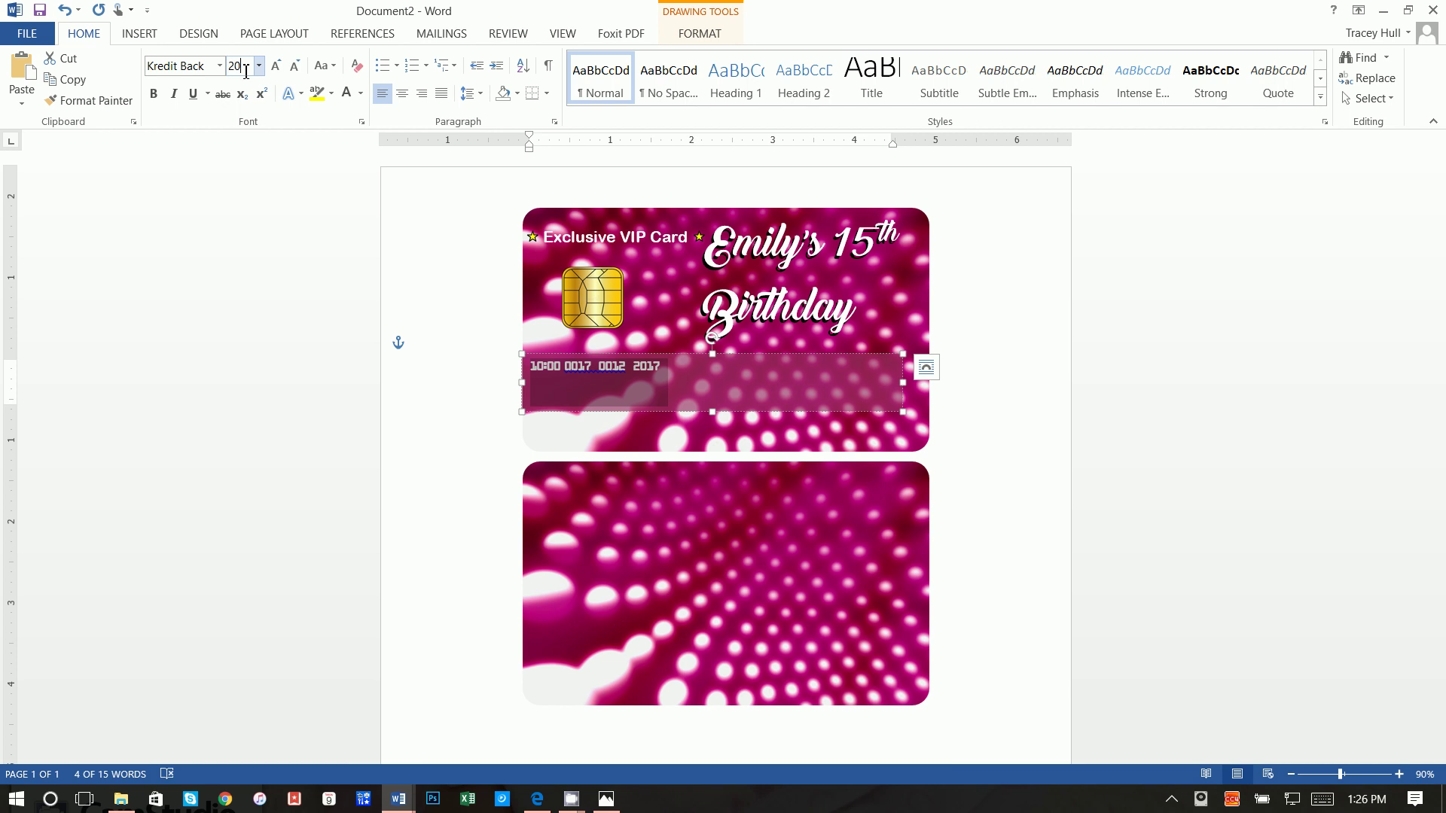
key(Return)
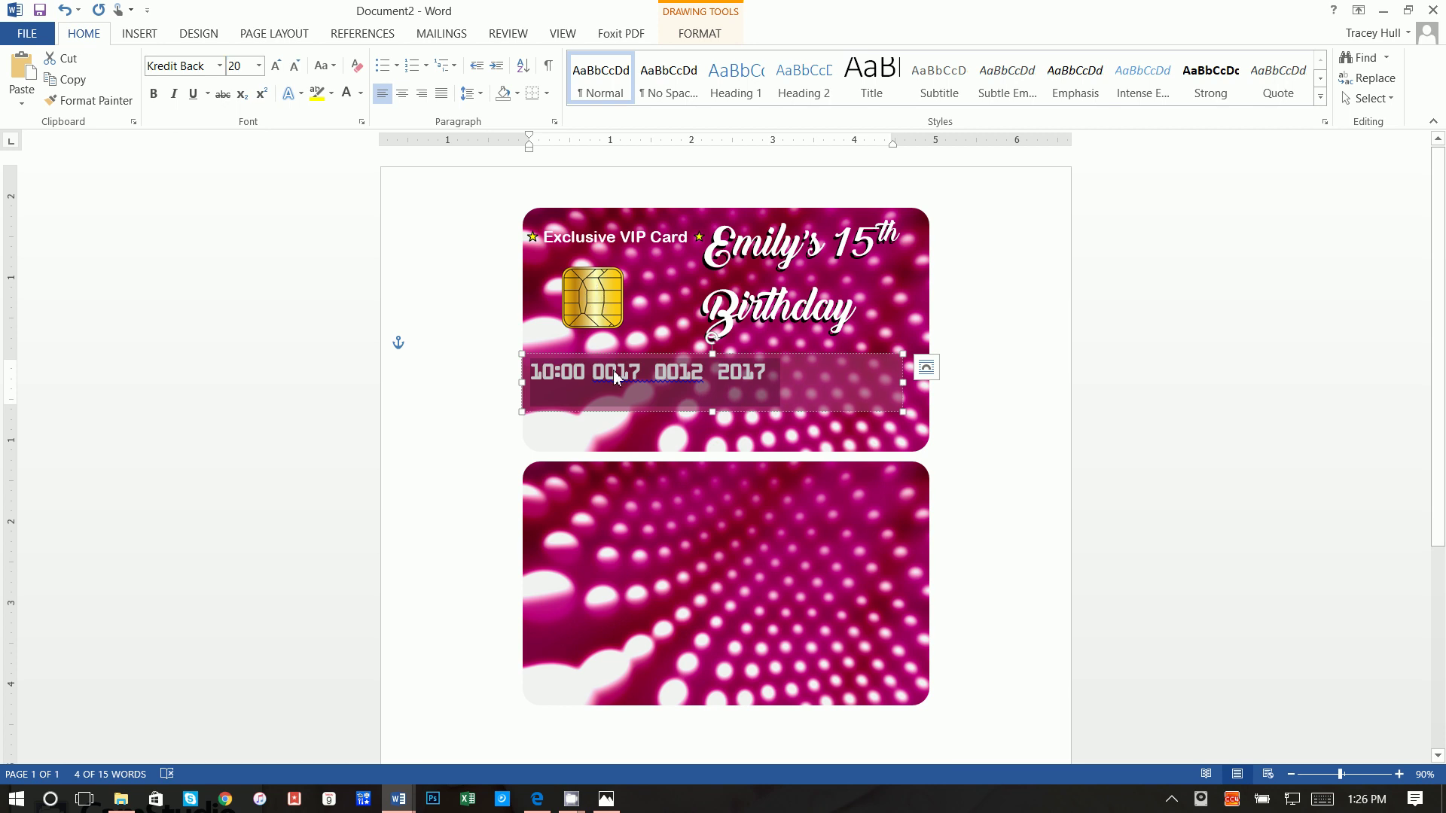
Step: Add spacing so the four number groups spread evenly across the strip
click(591, 373)
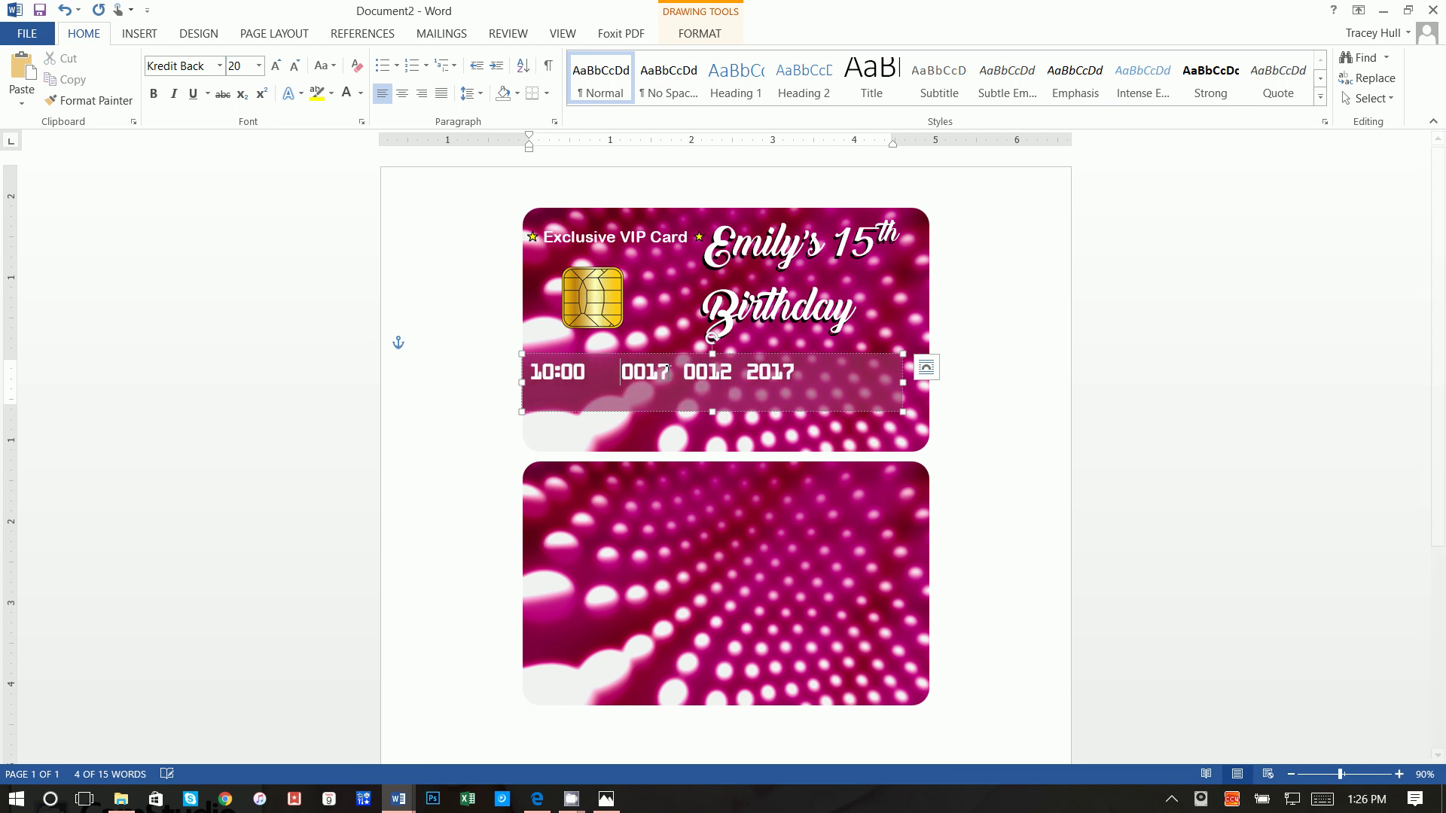
click(621, 369)
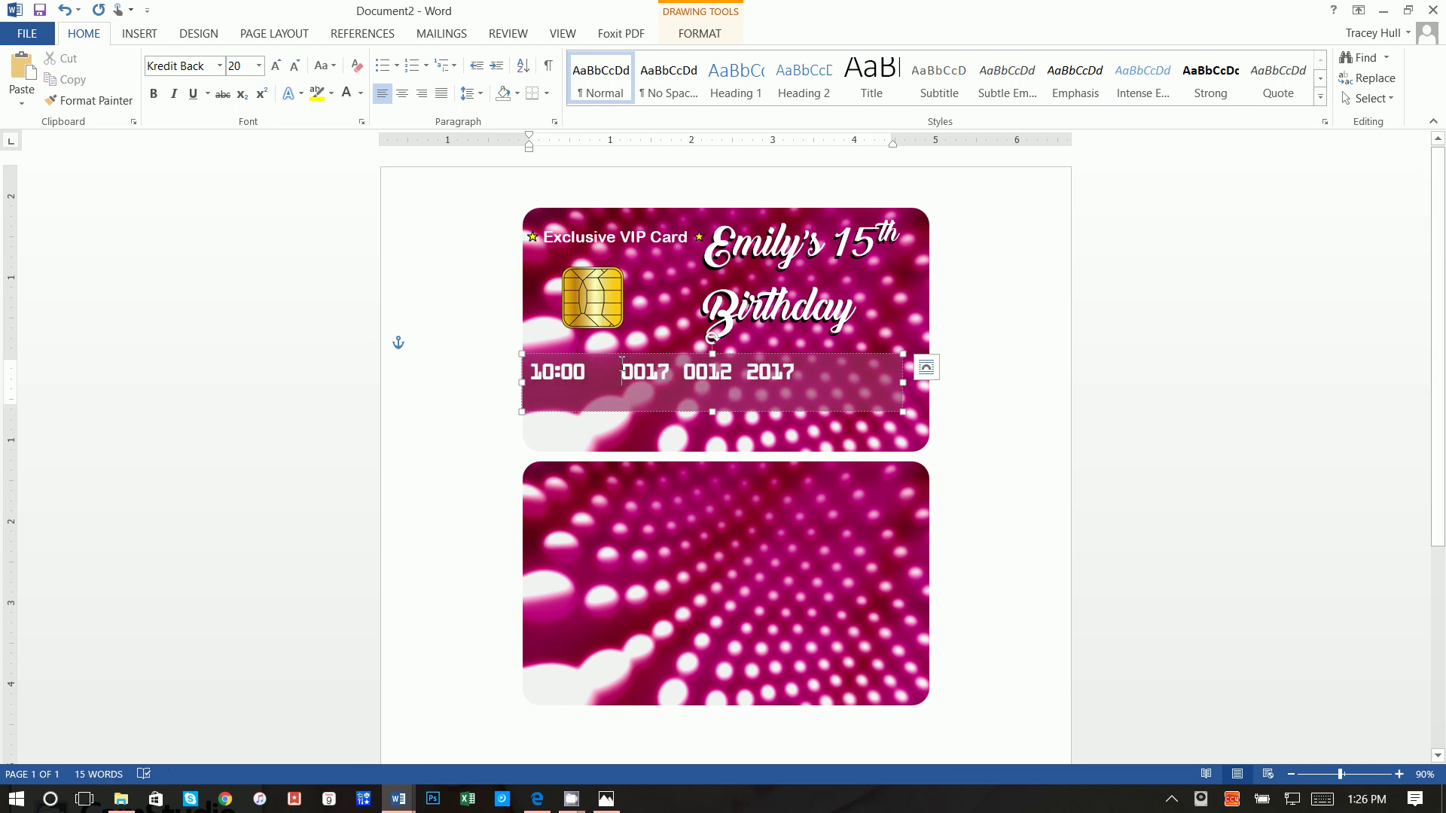
click(680, 382)
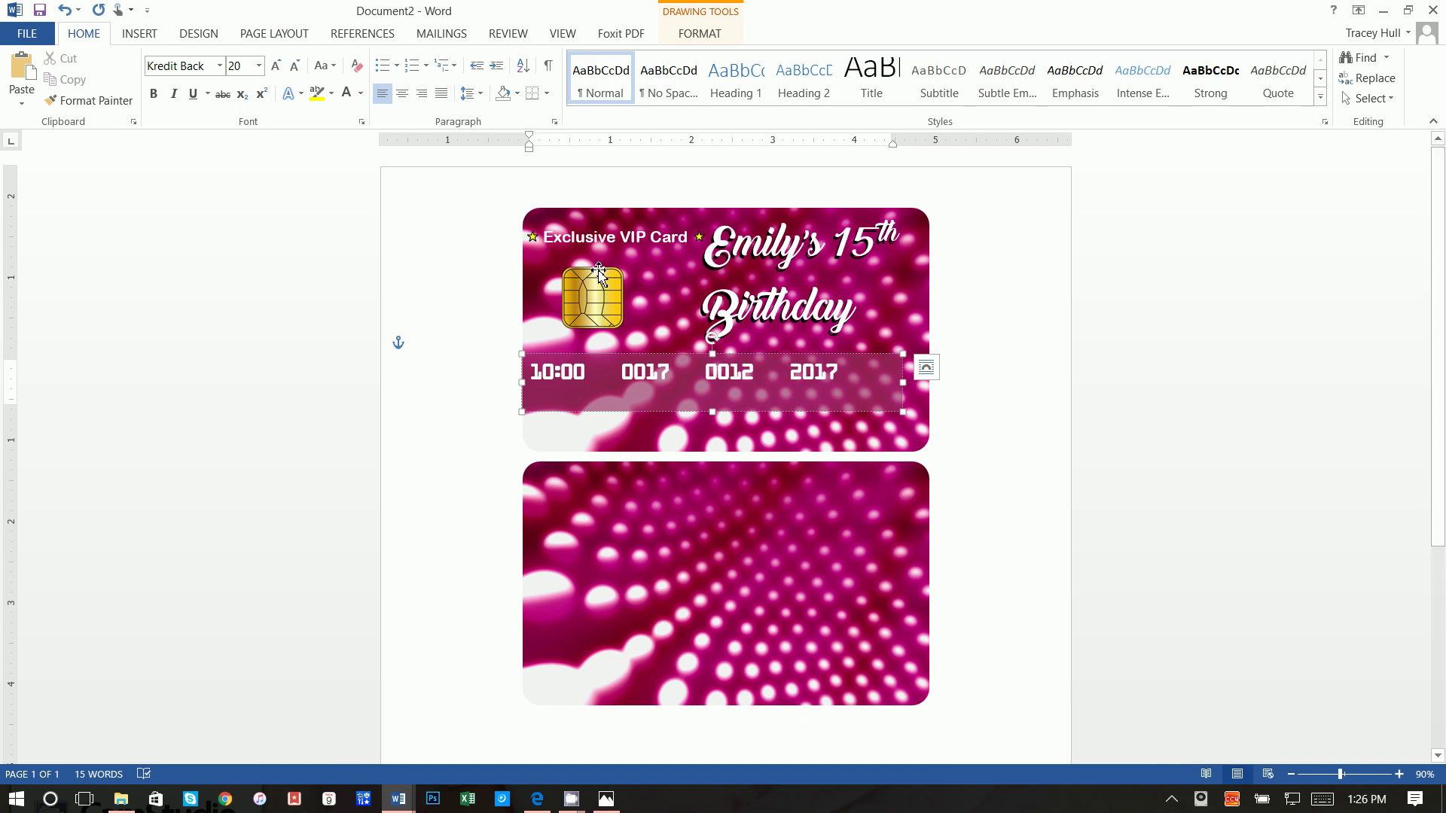
click(143, 36)
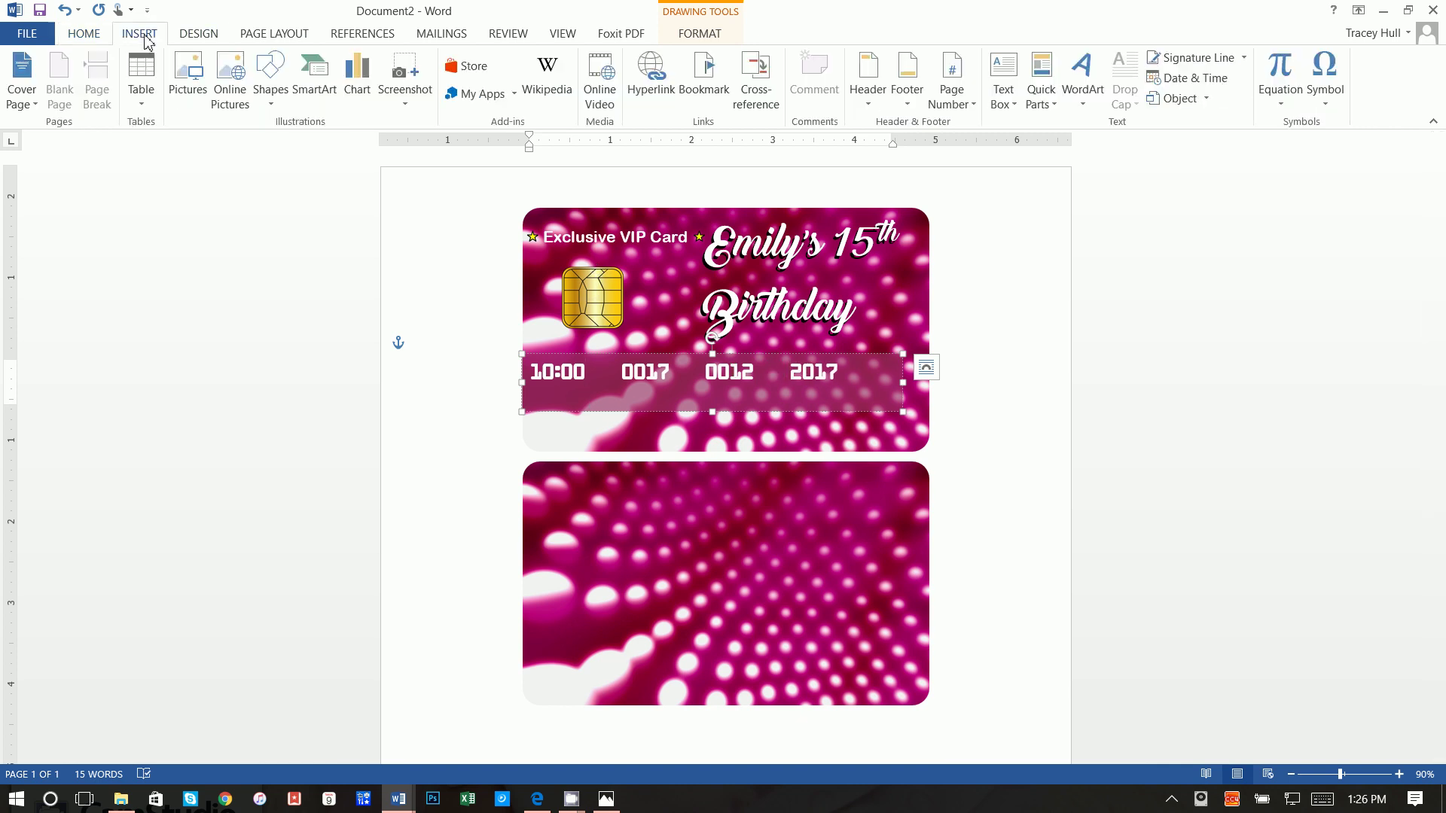
Step: Add a no-fill, no-outline text box under the number reading 'Time Date Month Year'
click(1003, 90)
click(1053, 148)
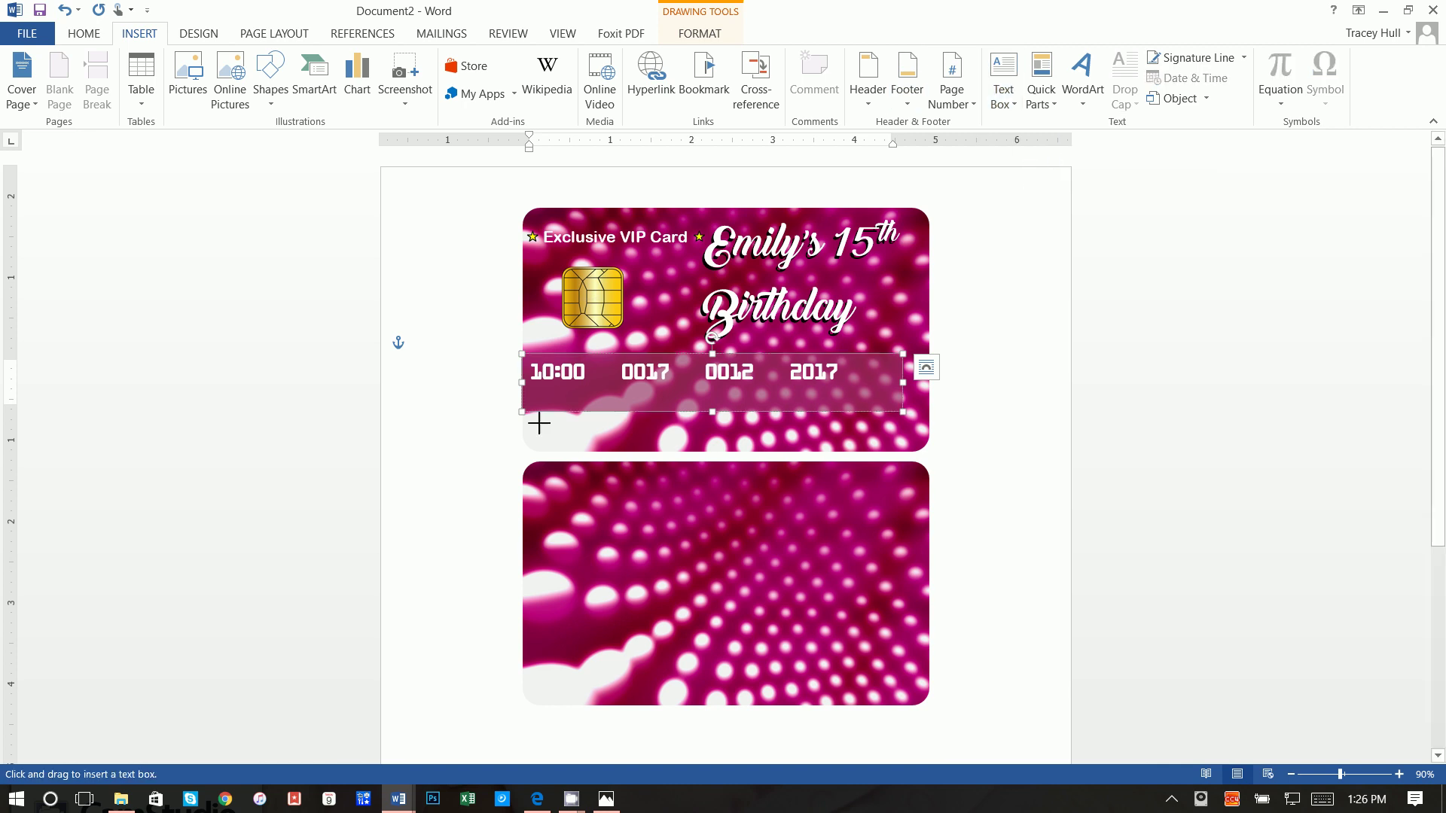
drag(536, 384, 881, 411)
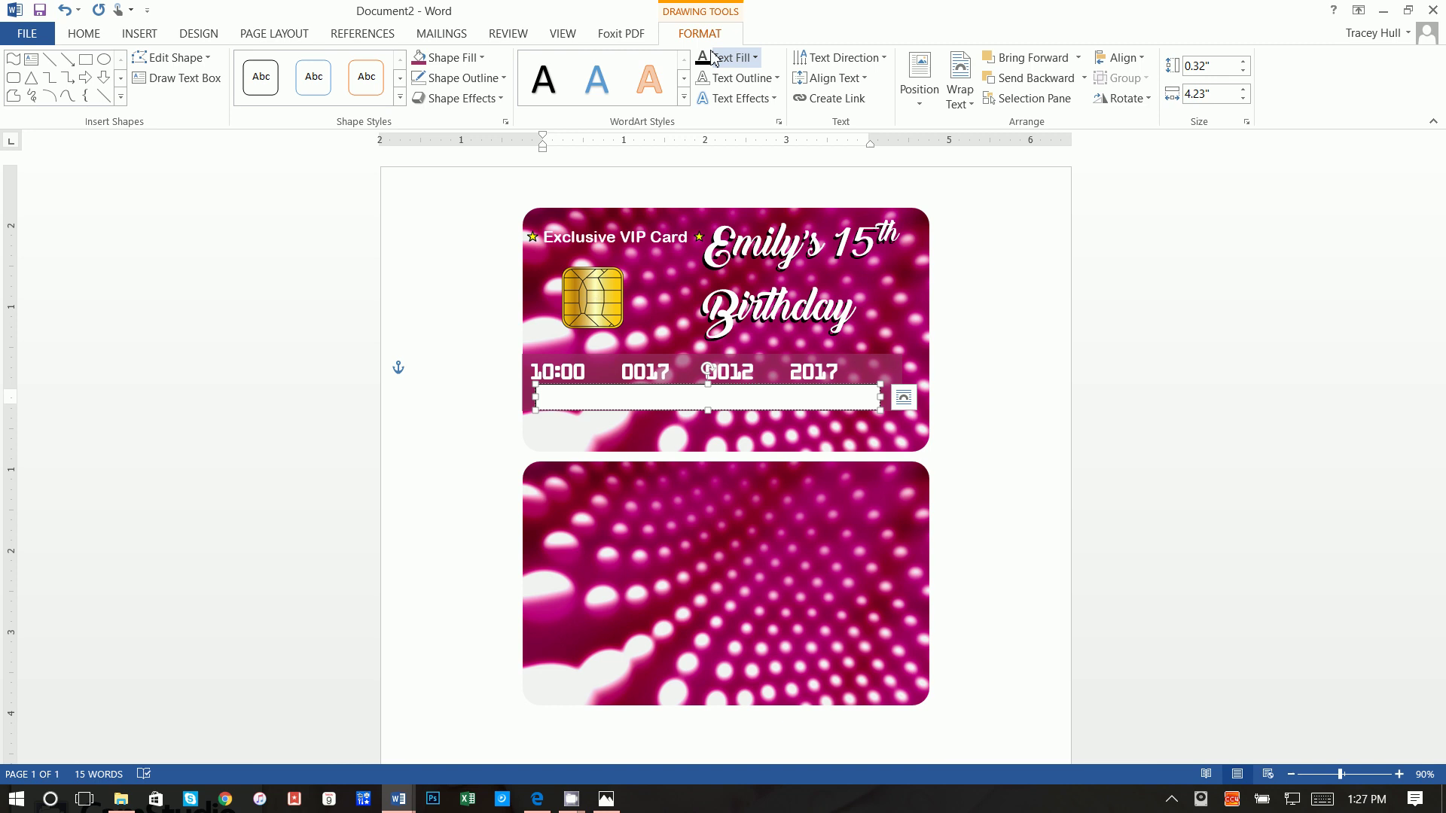
click(471, 60)
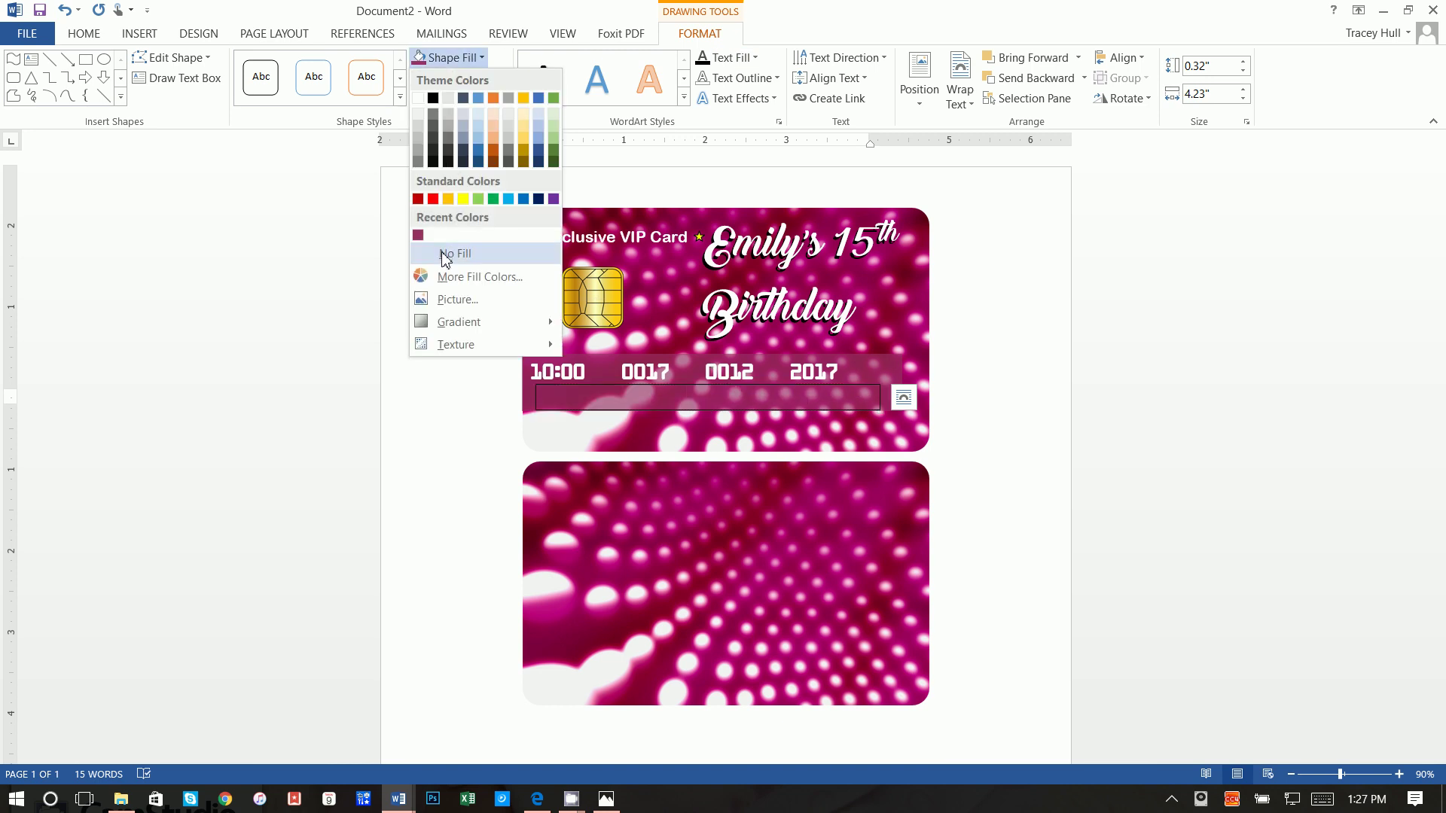
click(452, 250)
click(455, 85)
click(459, 272)
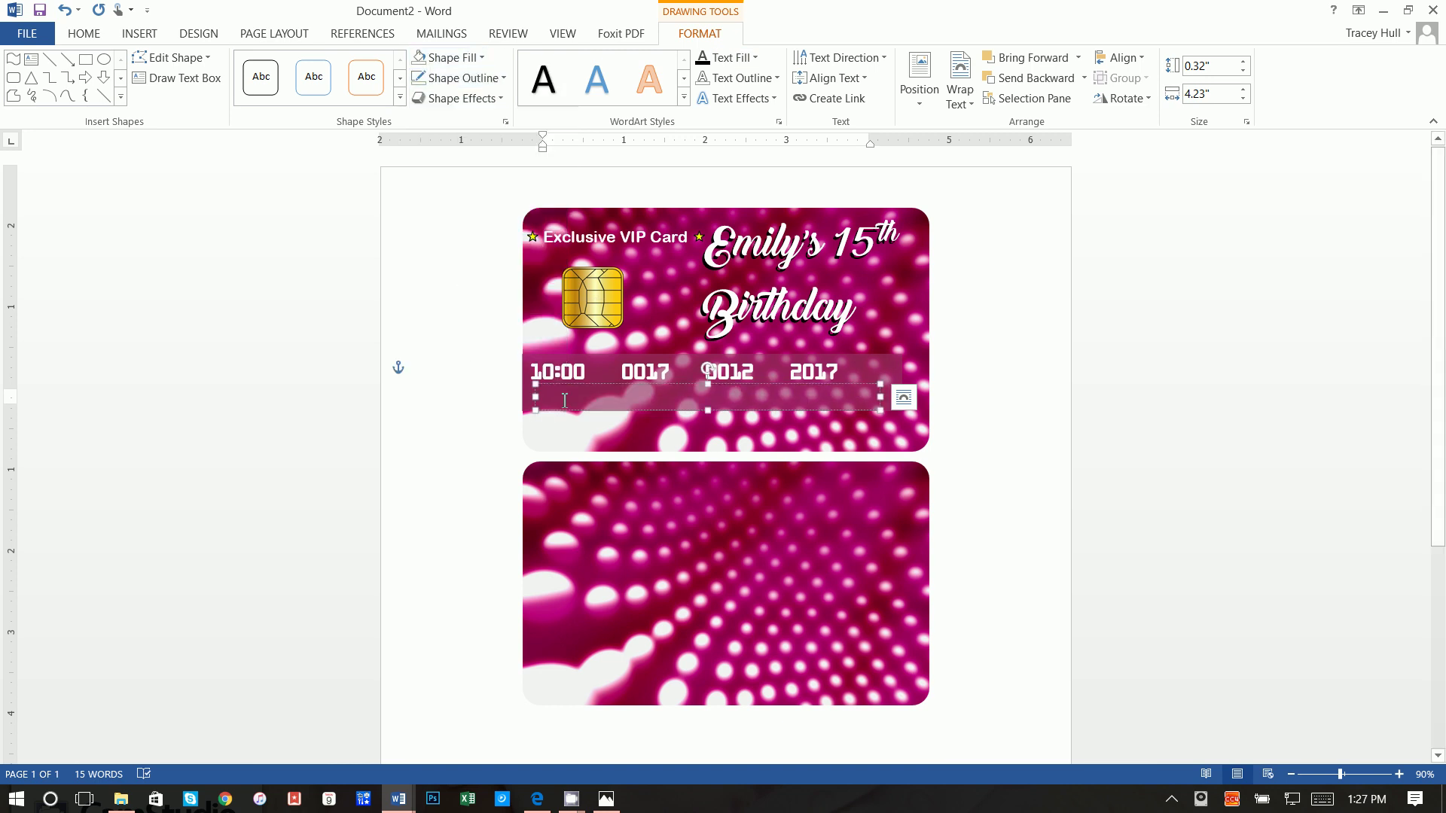
text(Timim)
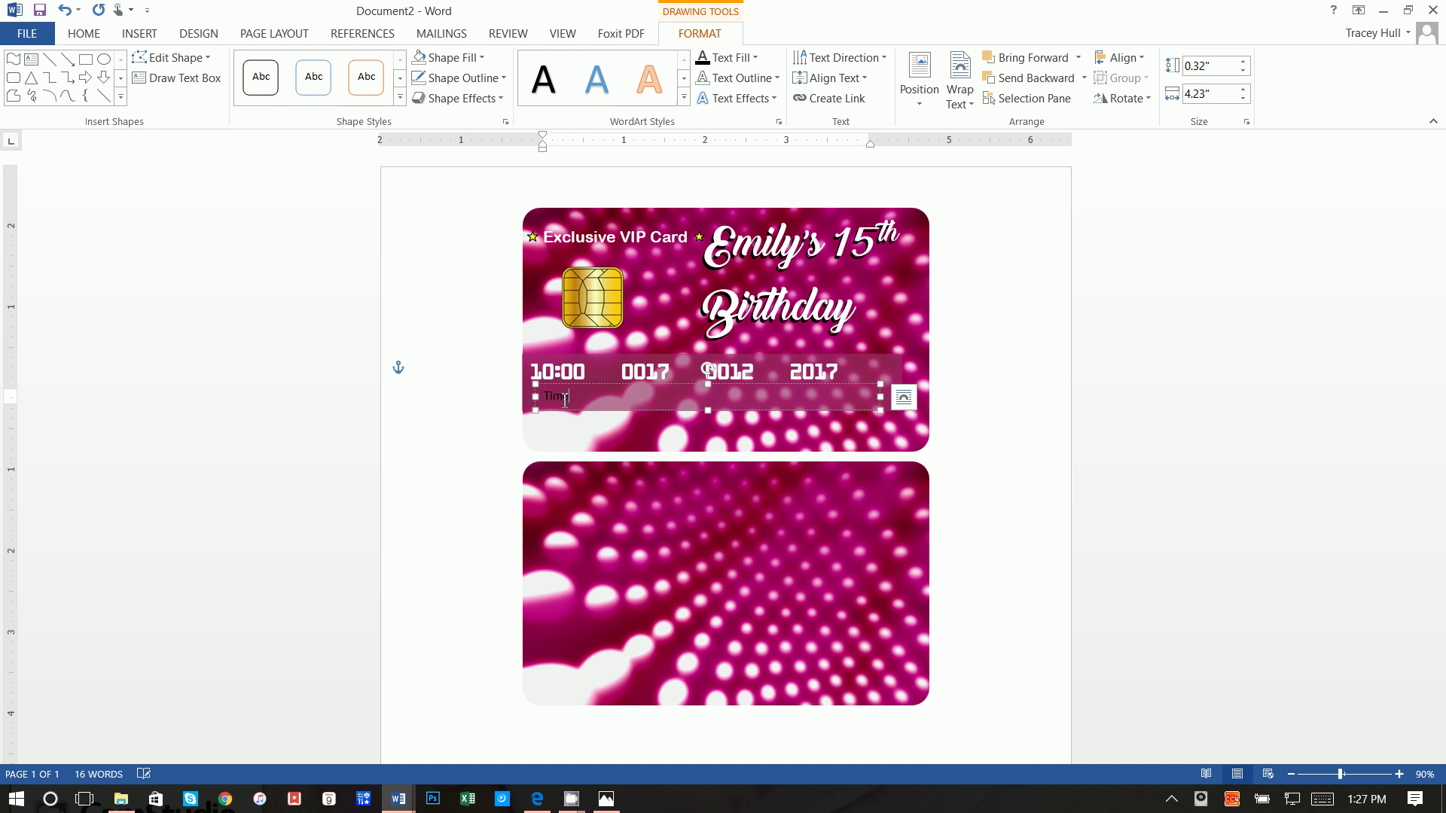
text(e Date Mon)
text(th UYEa)
text(e)
text(Year)
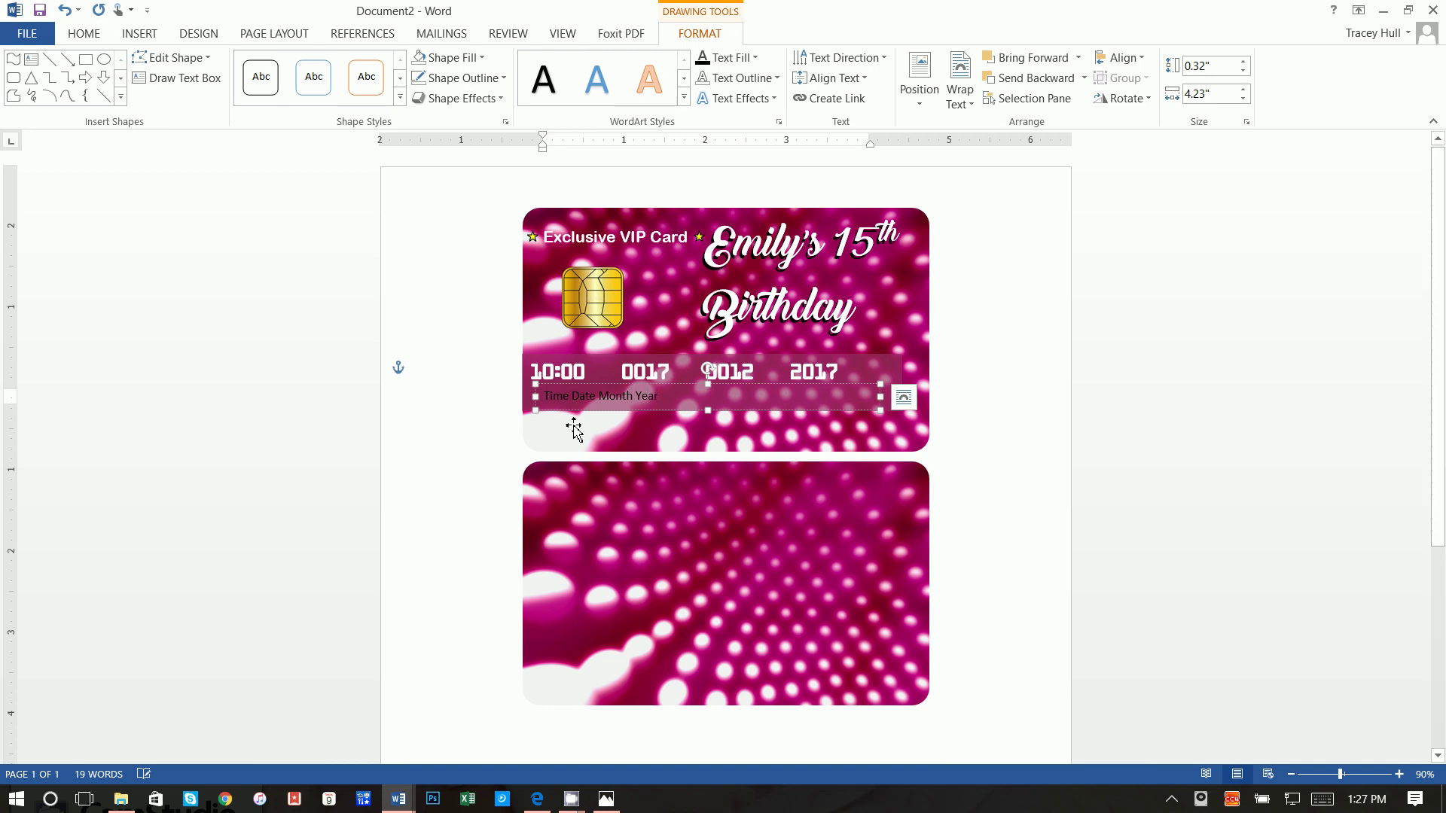
drag(663, 398, 520, 399)
Step: Format the label line in white Kredit Back
click(84, 33)
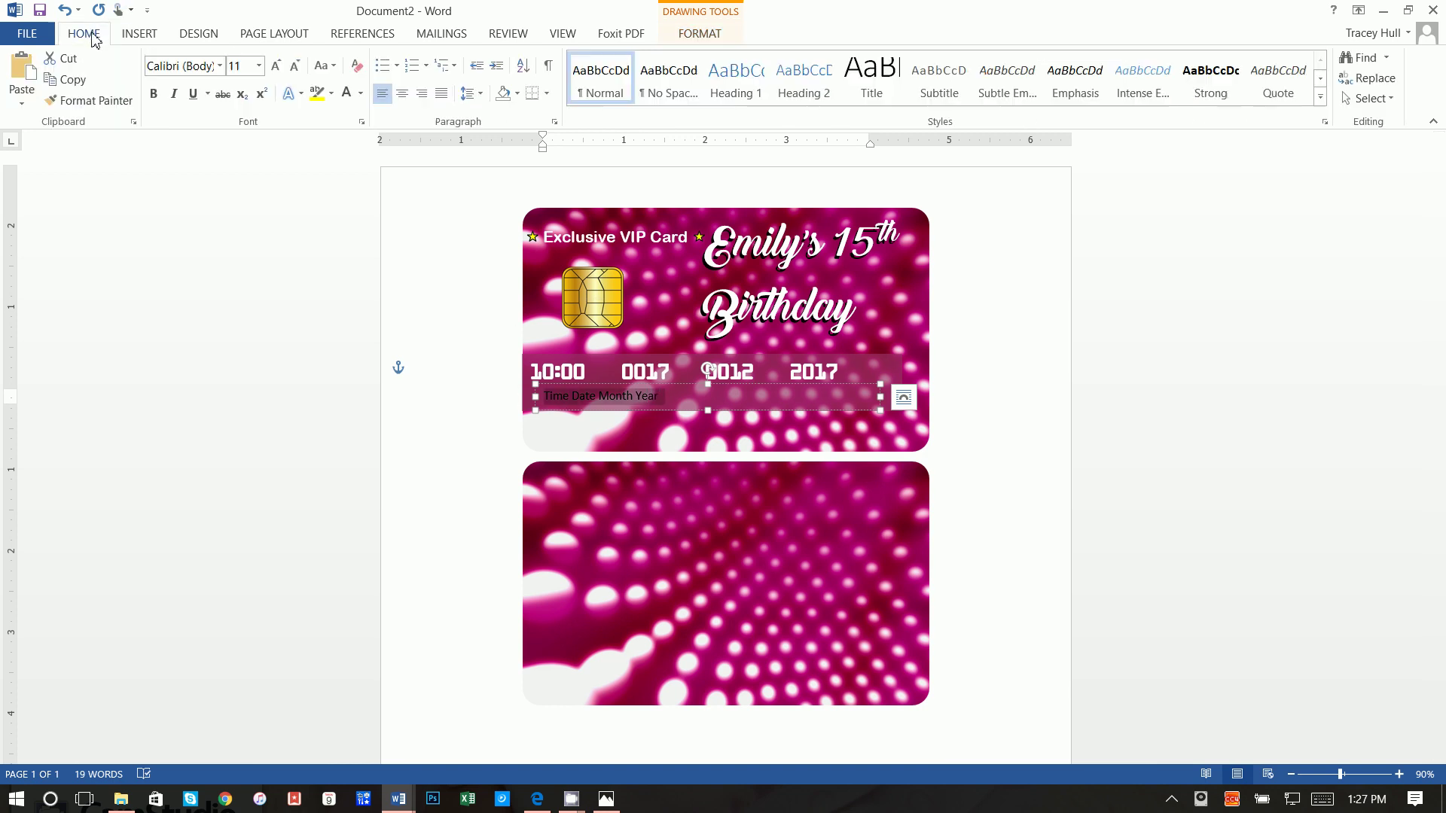
click(220, 66)
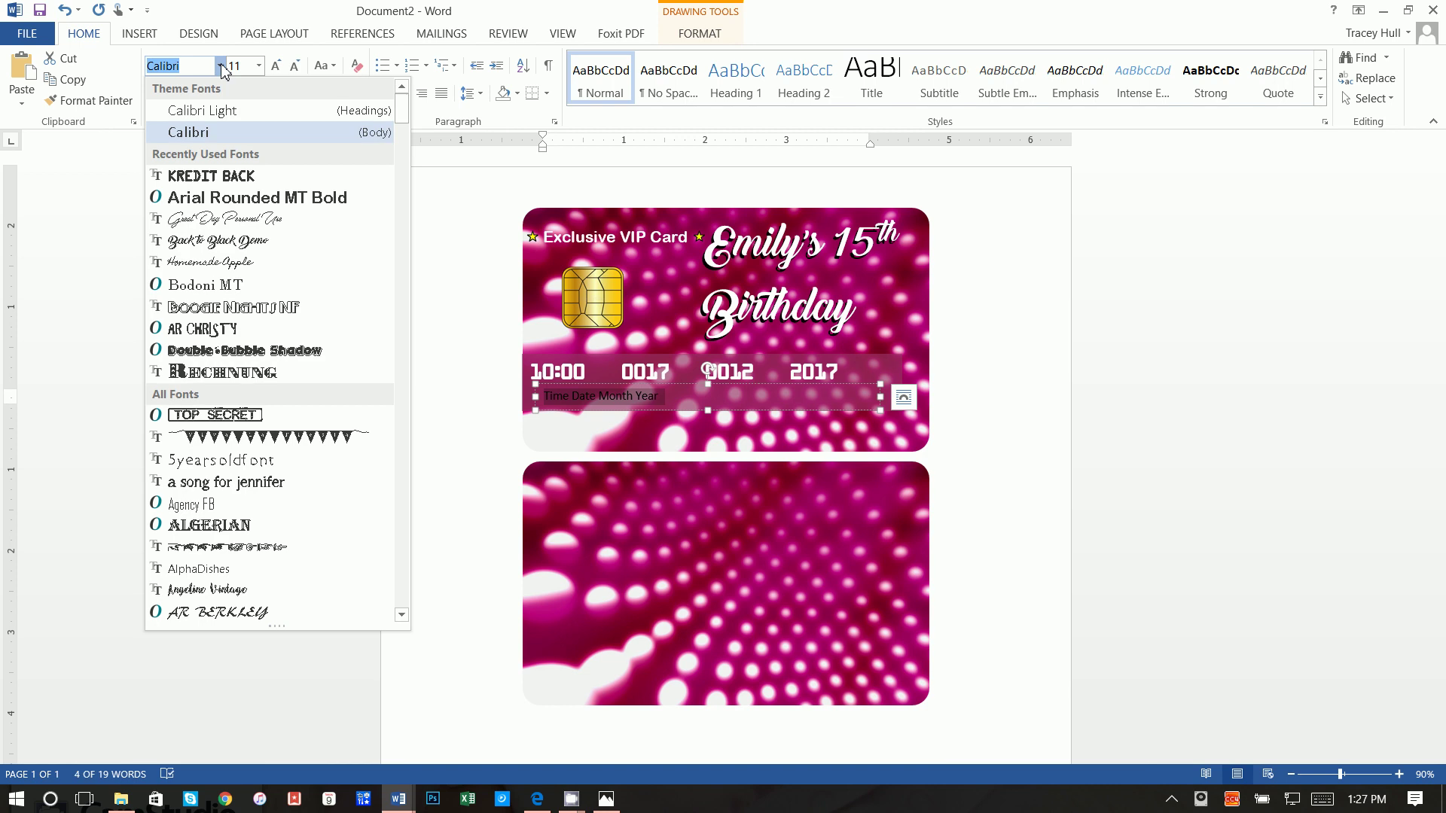
click(247, 177)
click(346, 93)
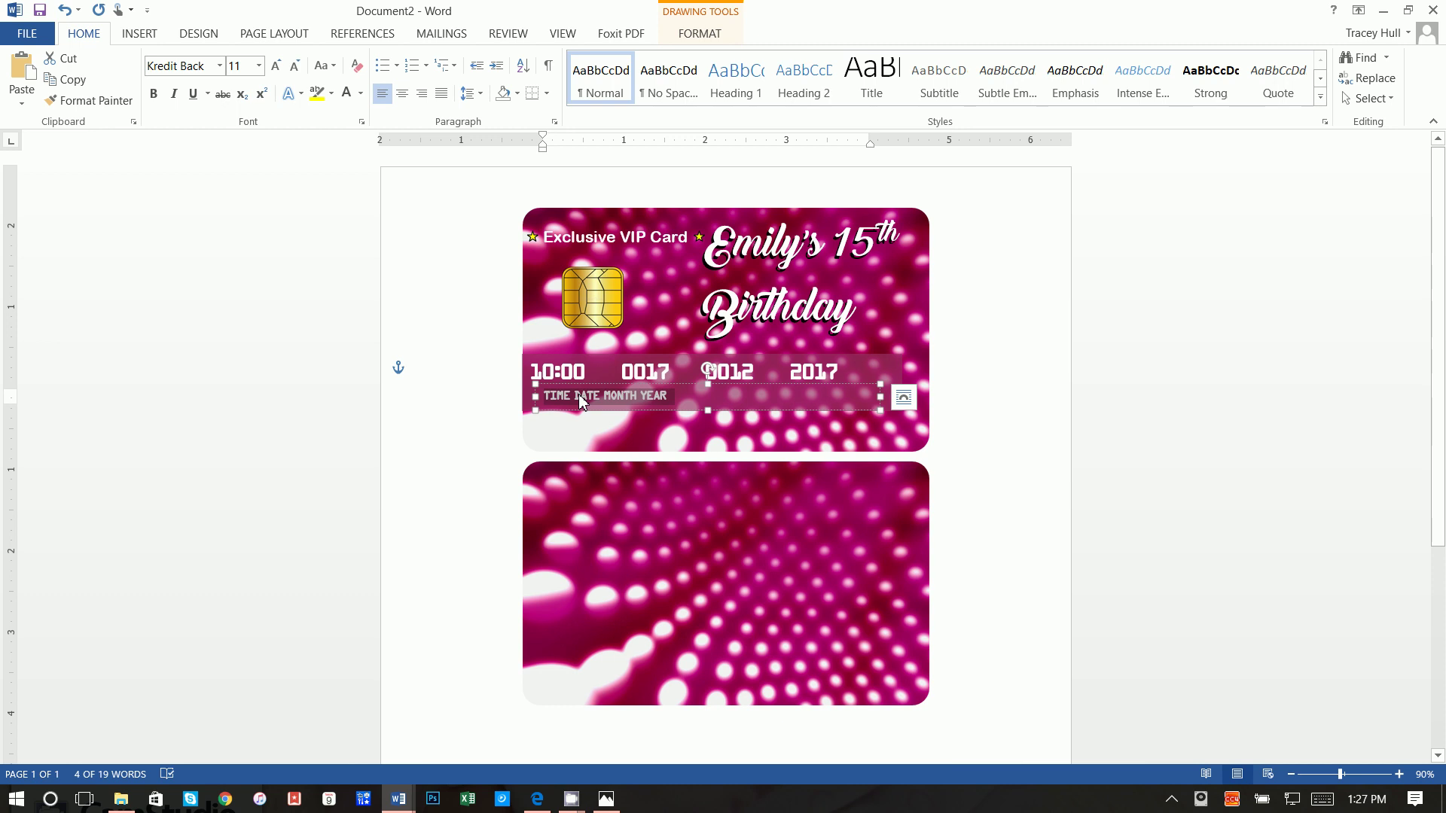
click(245, 68)
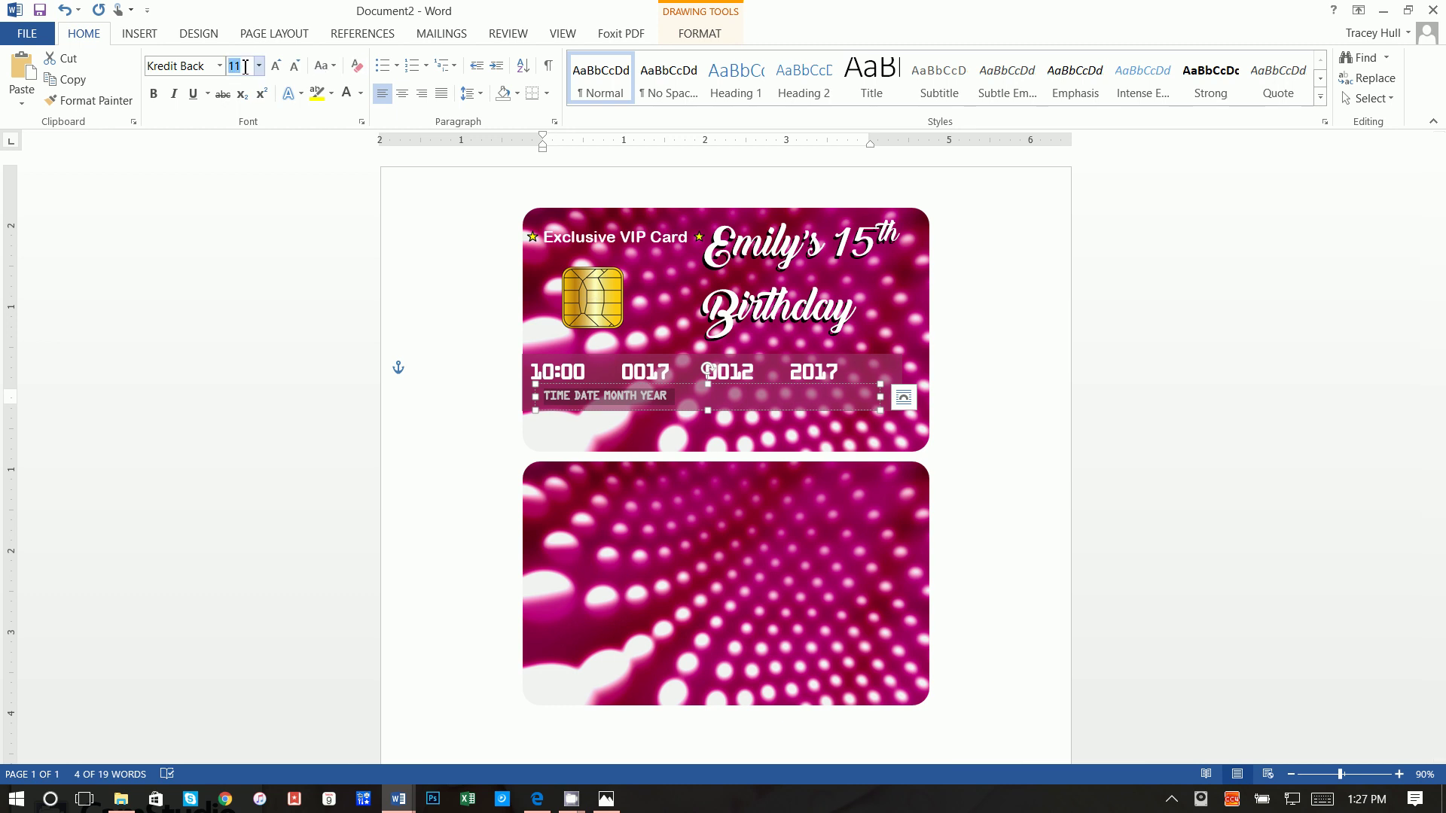
click(579, 398)
Step: Adjust spacing so TIME, DATE, MONTH and YEAR align under their number groups
click(585, 362)
key(Left)
key(Left)
key(Left)
key(Left)
key(Left)
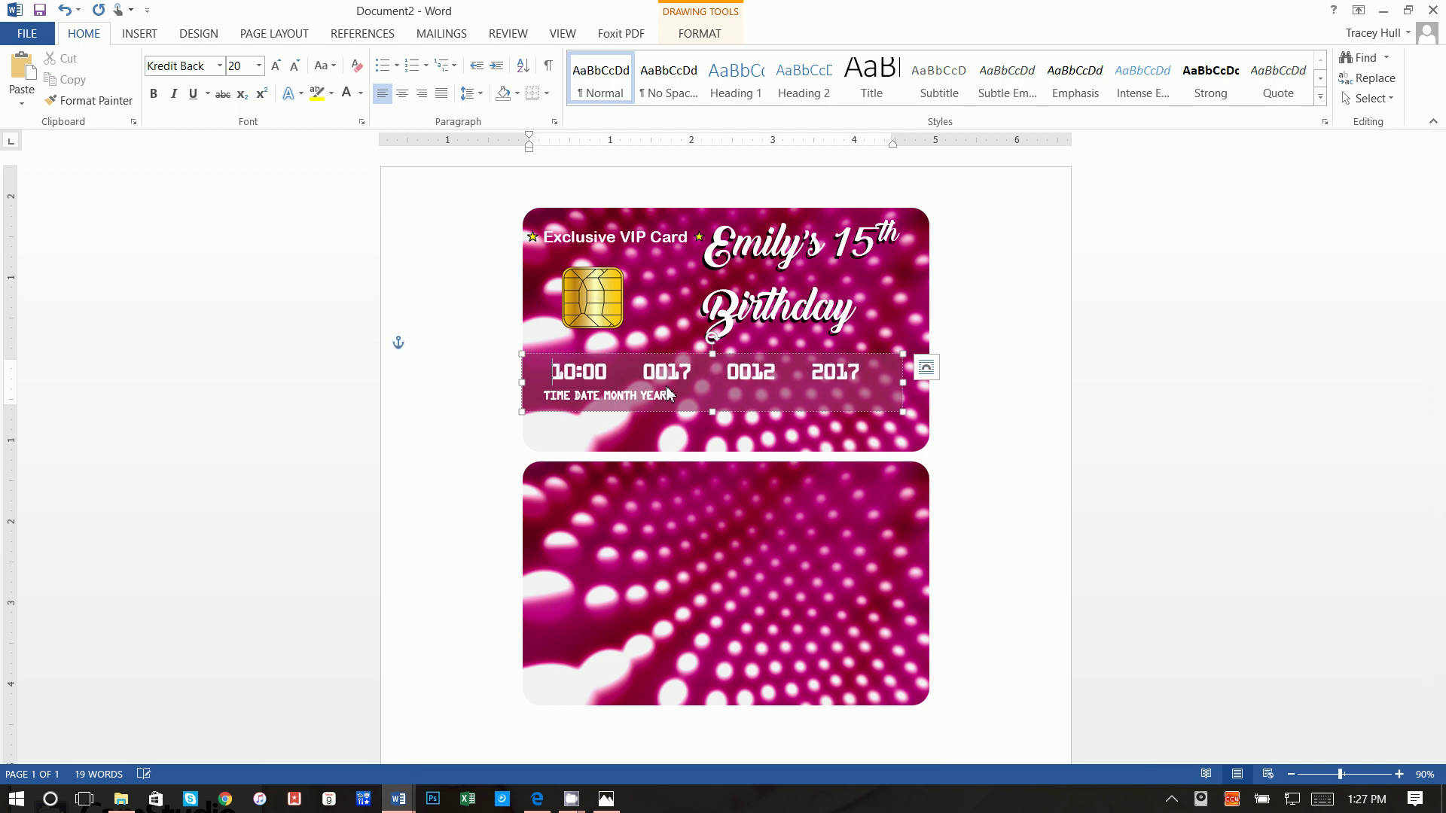
click(551, 397)
key(BackSpace)
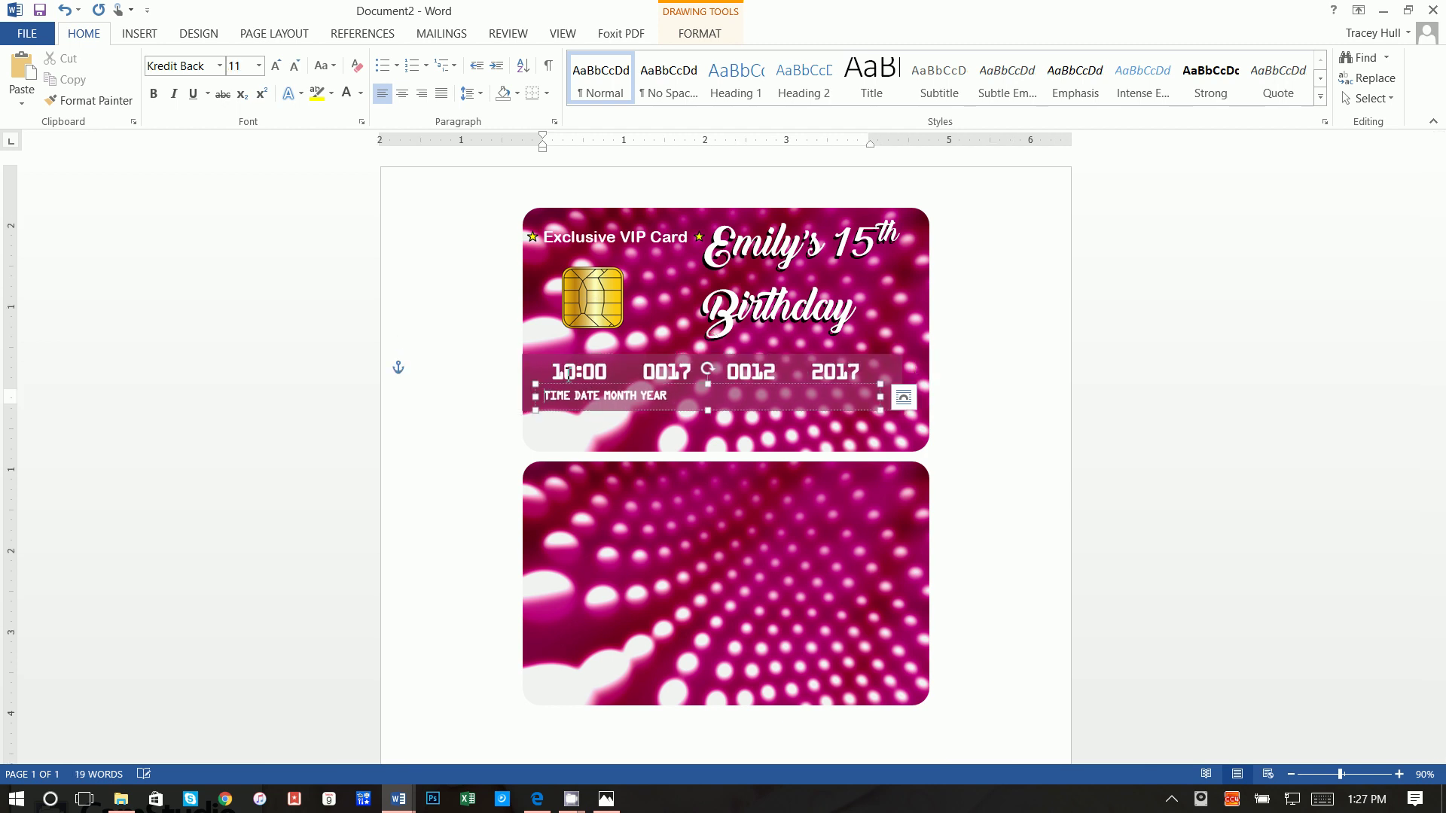
key(Left)
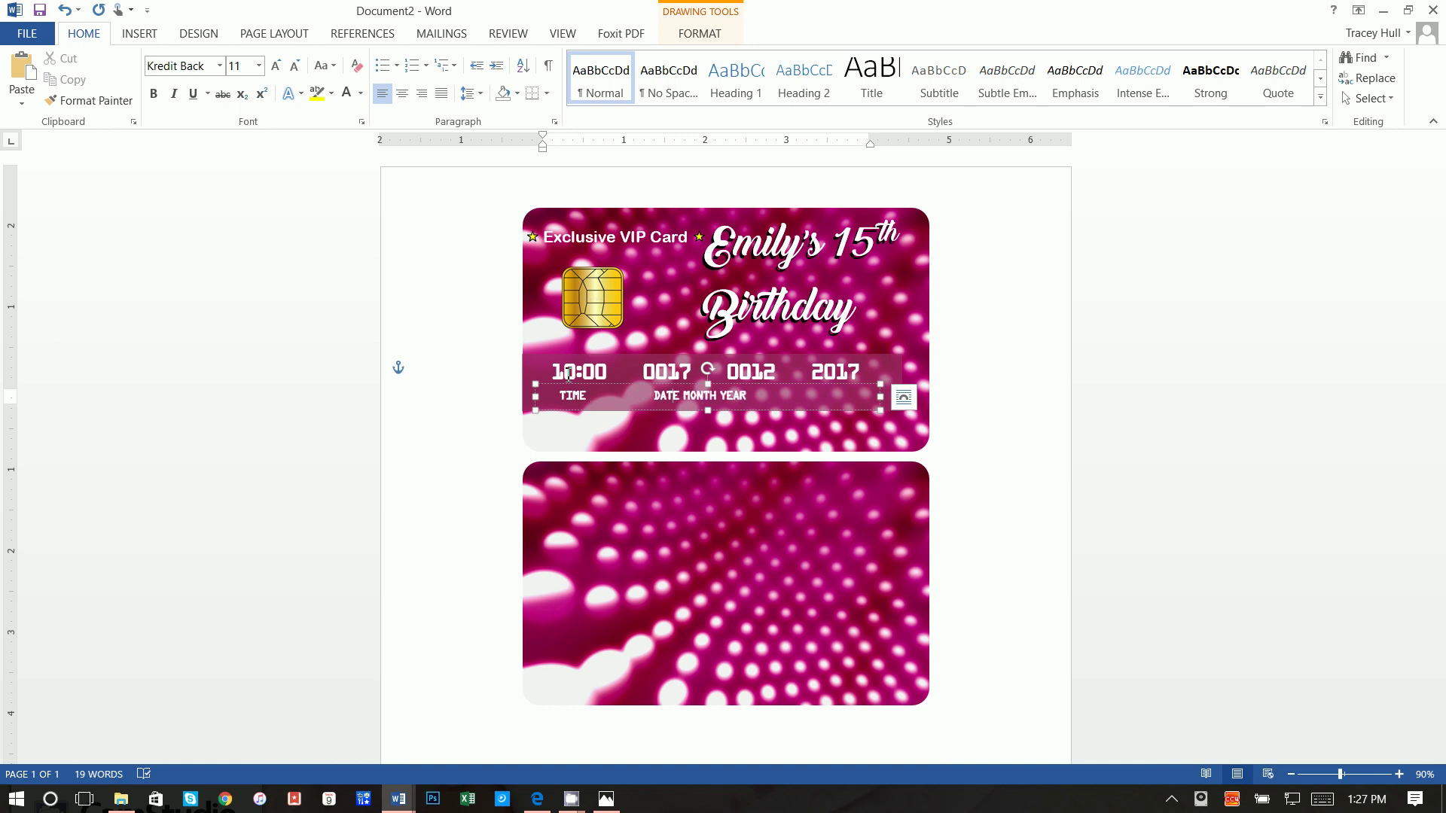
key(ctrl+Right)
click(1039, 436)
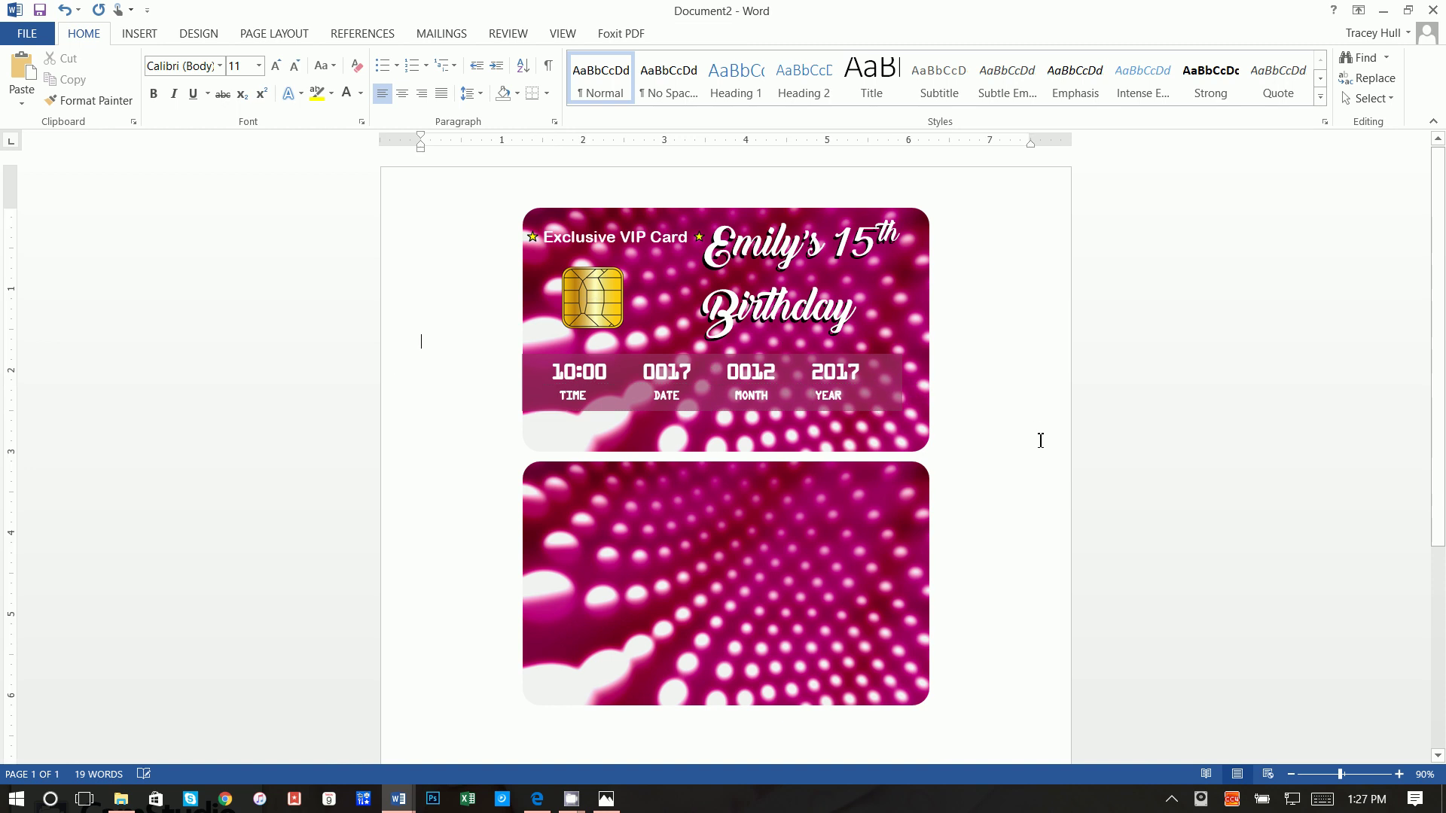
click(821, 395)
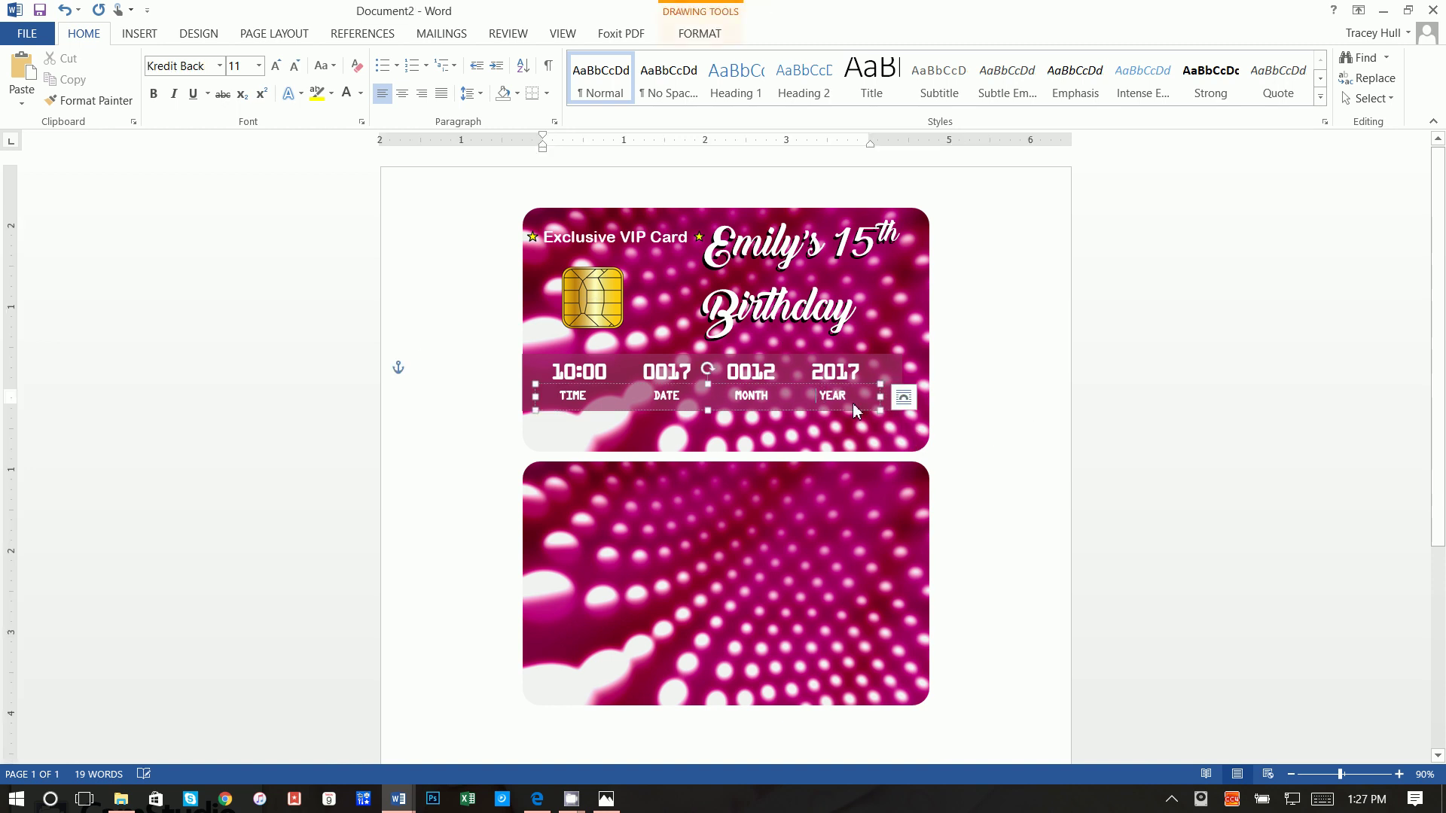
click(952, 407)
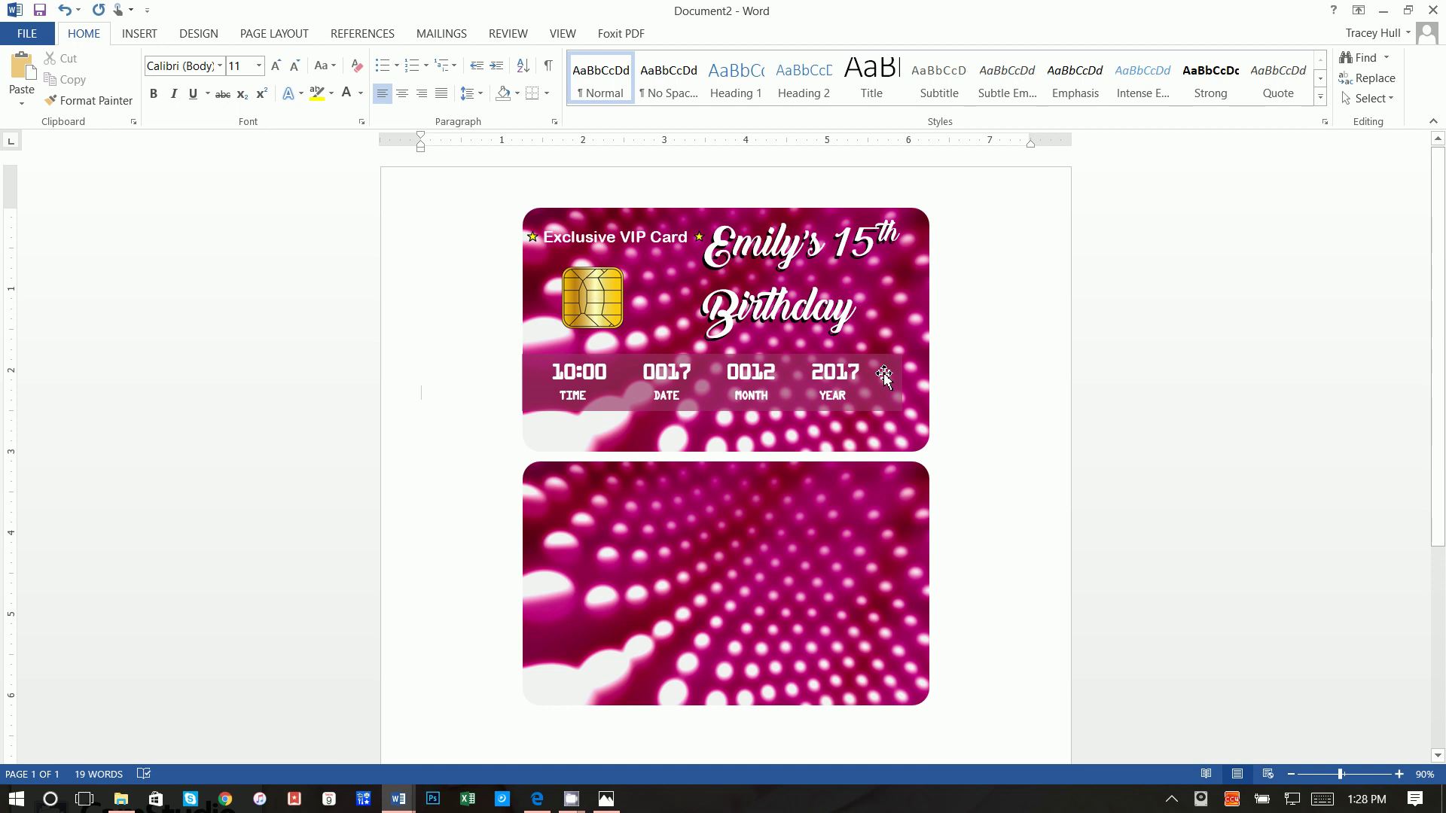
Step: Add a no-fill, no-outline text box below the date row containing the cardholder's name
click(140, 35)
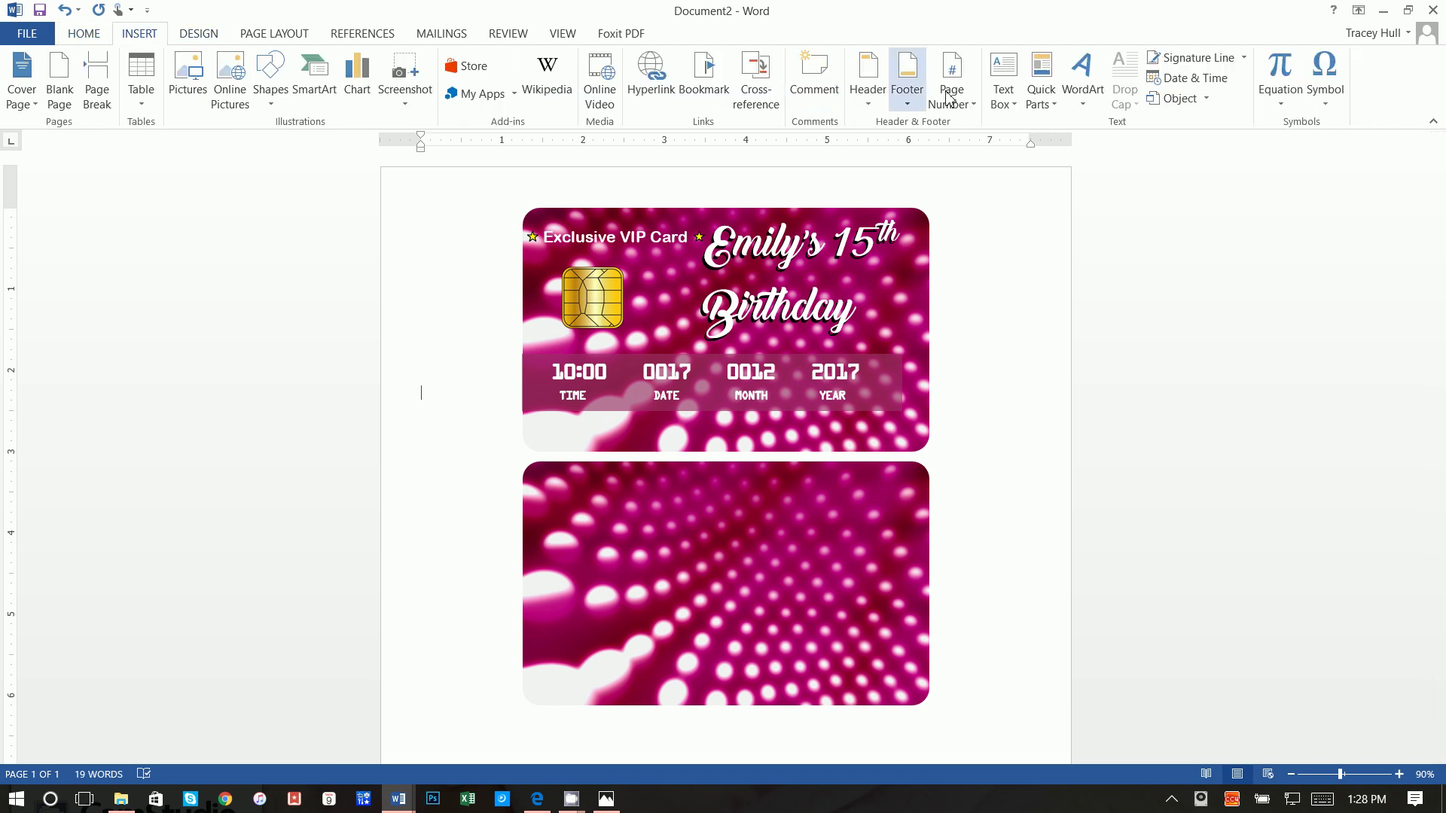
click(1004, 91)
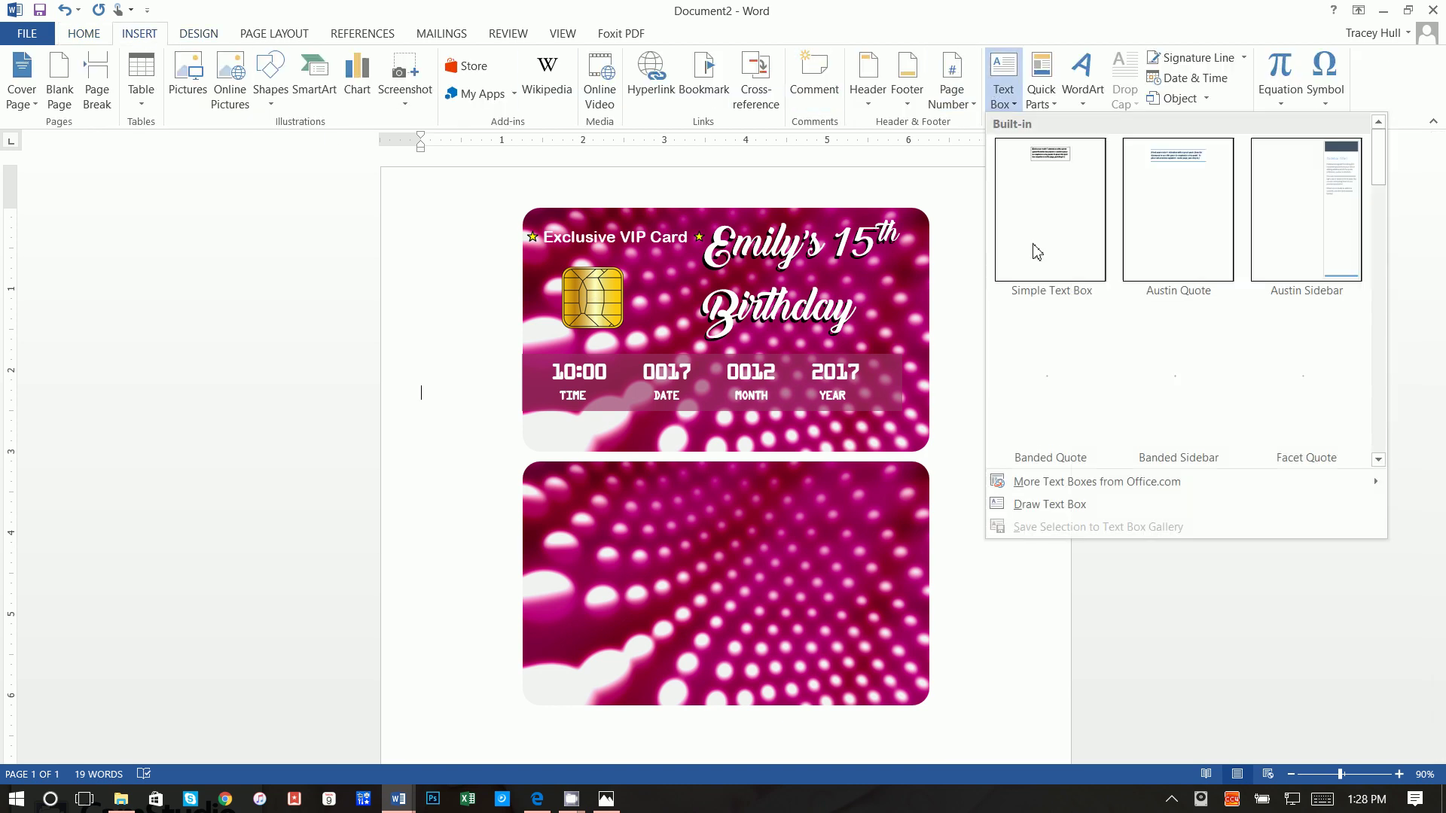
click(1057, 504)
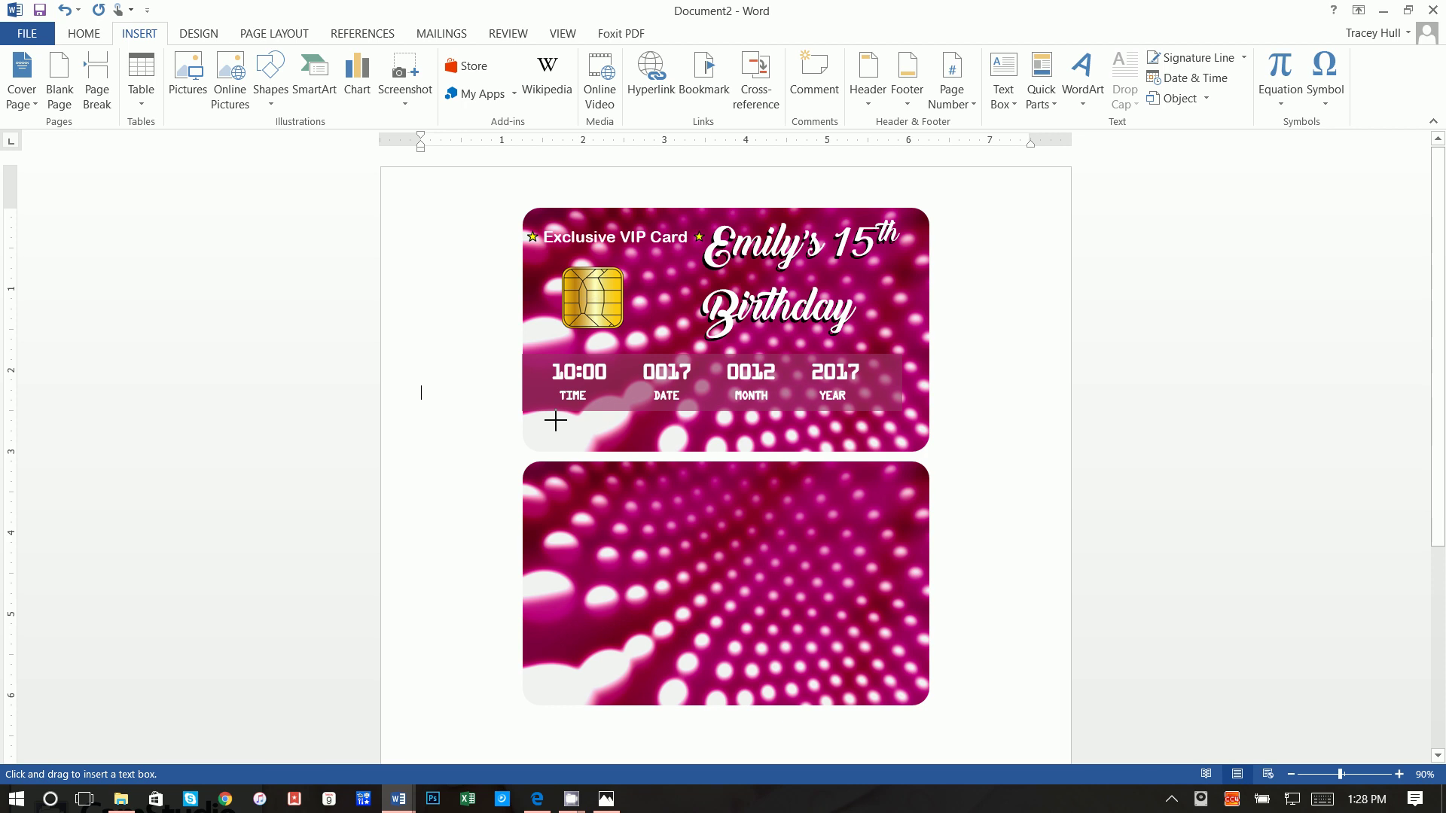
drag(565, 420, 741, 452)
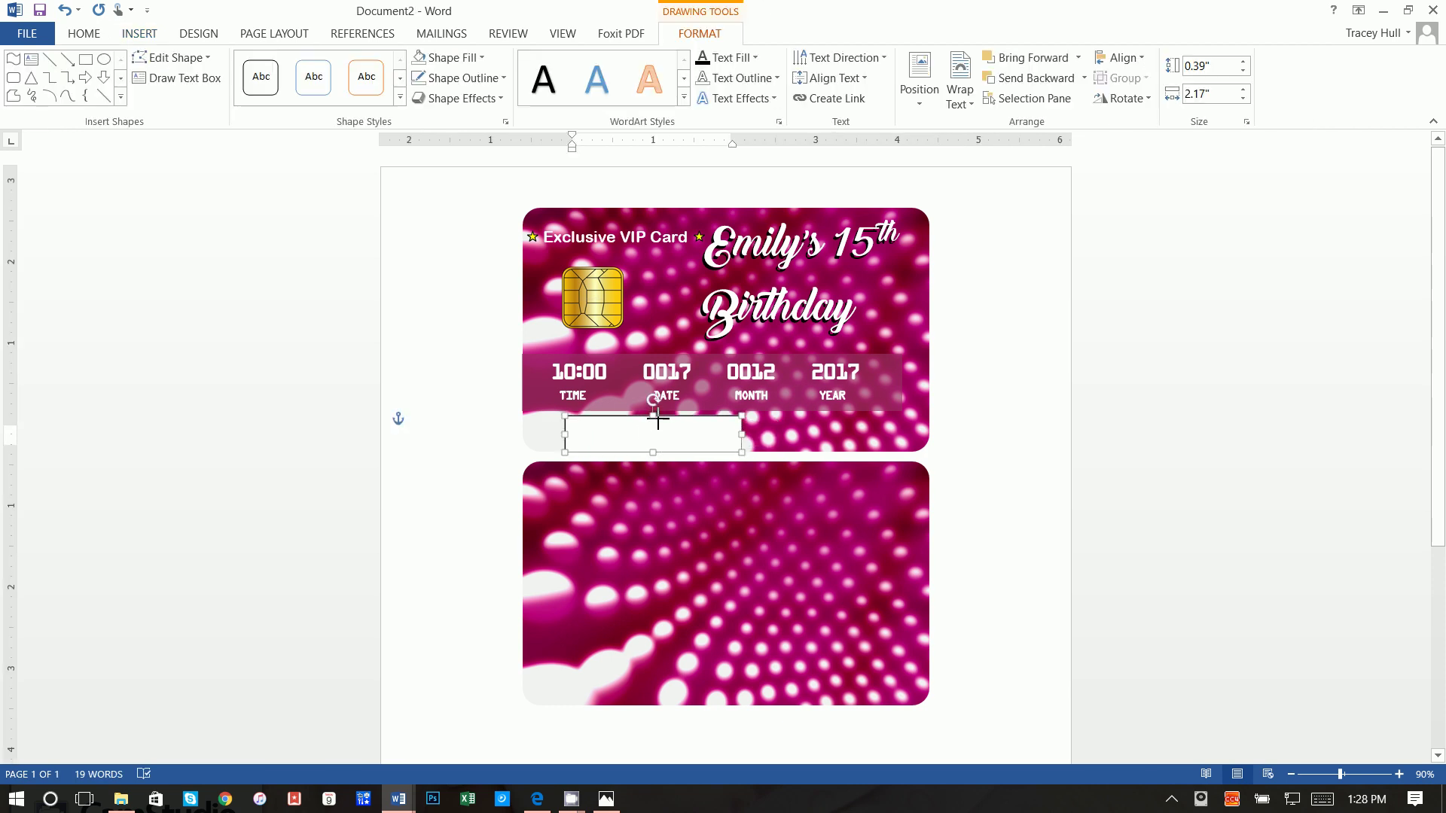
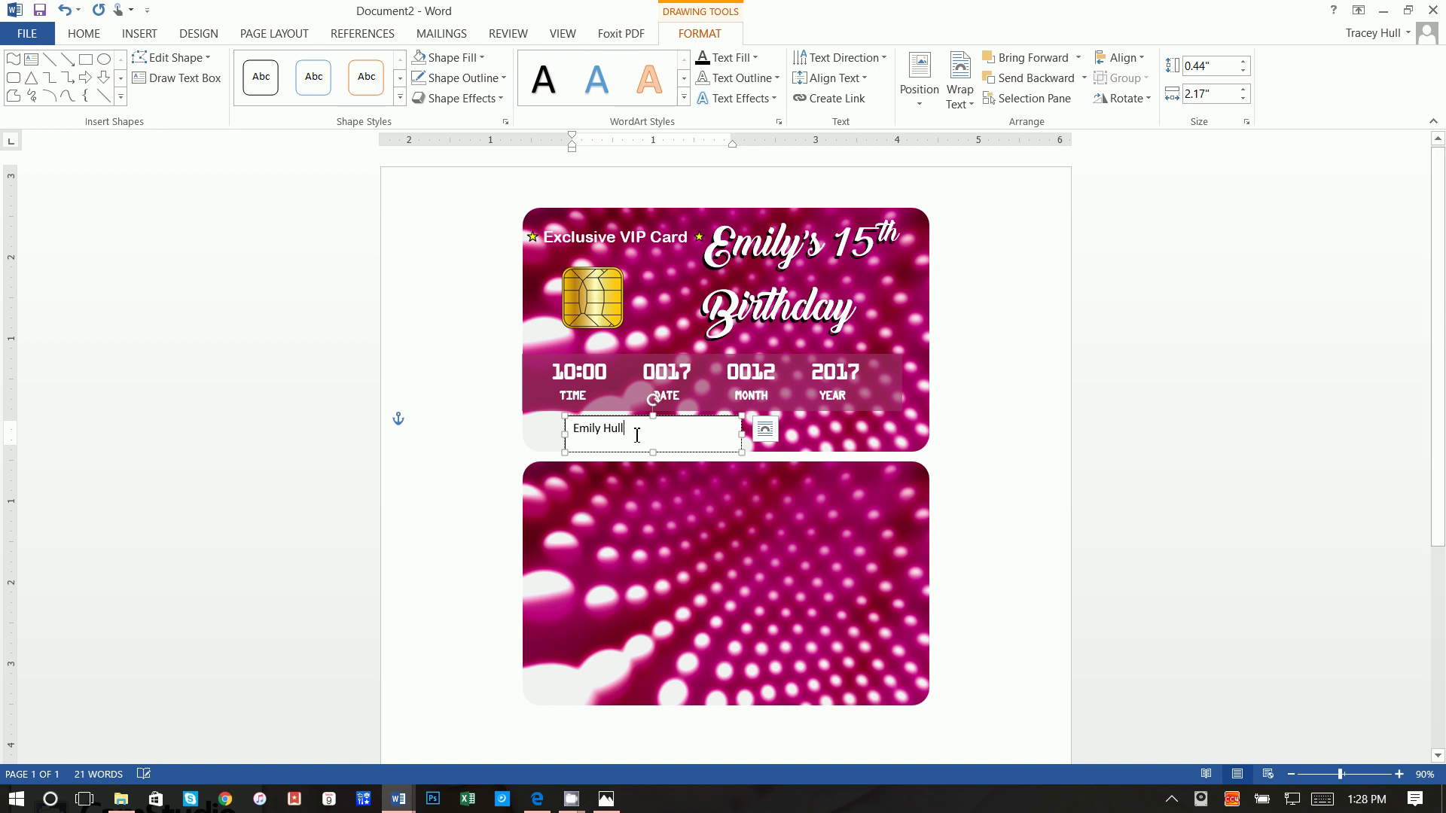
drag(637, 434, 574, 436)
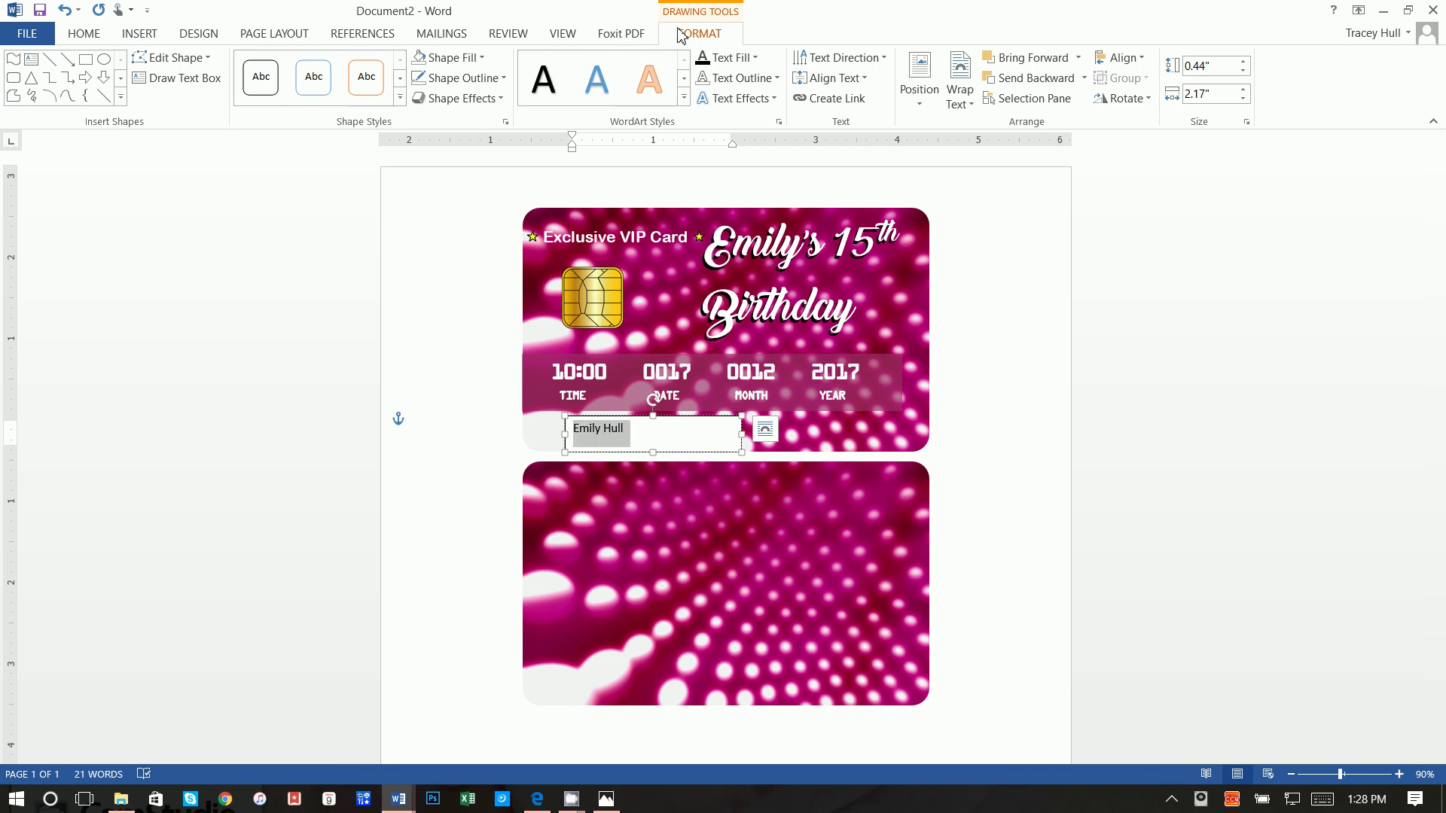
click(457, 59)
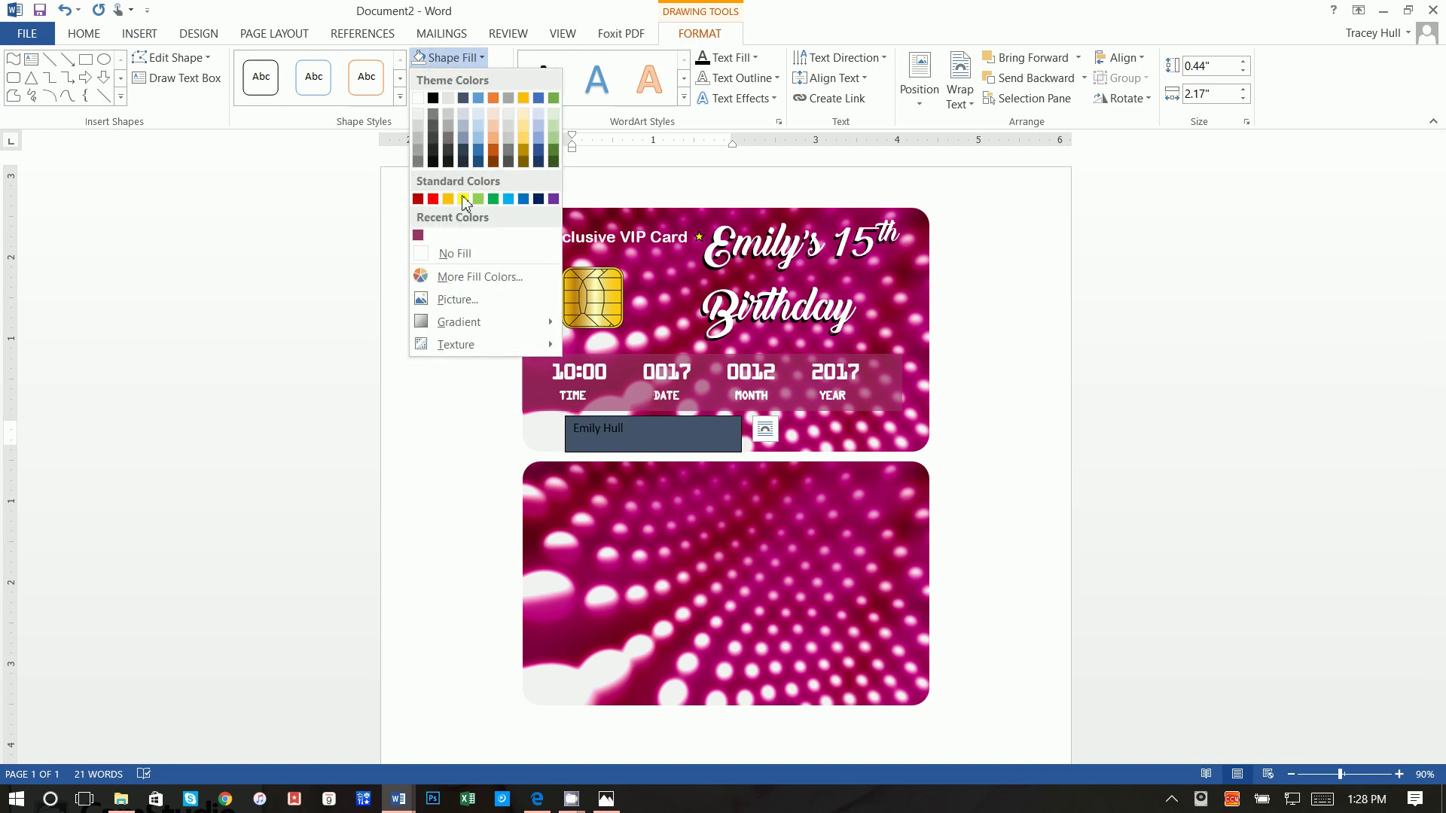
click(462, 252)
click(459, 78)
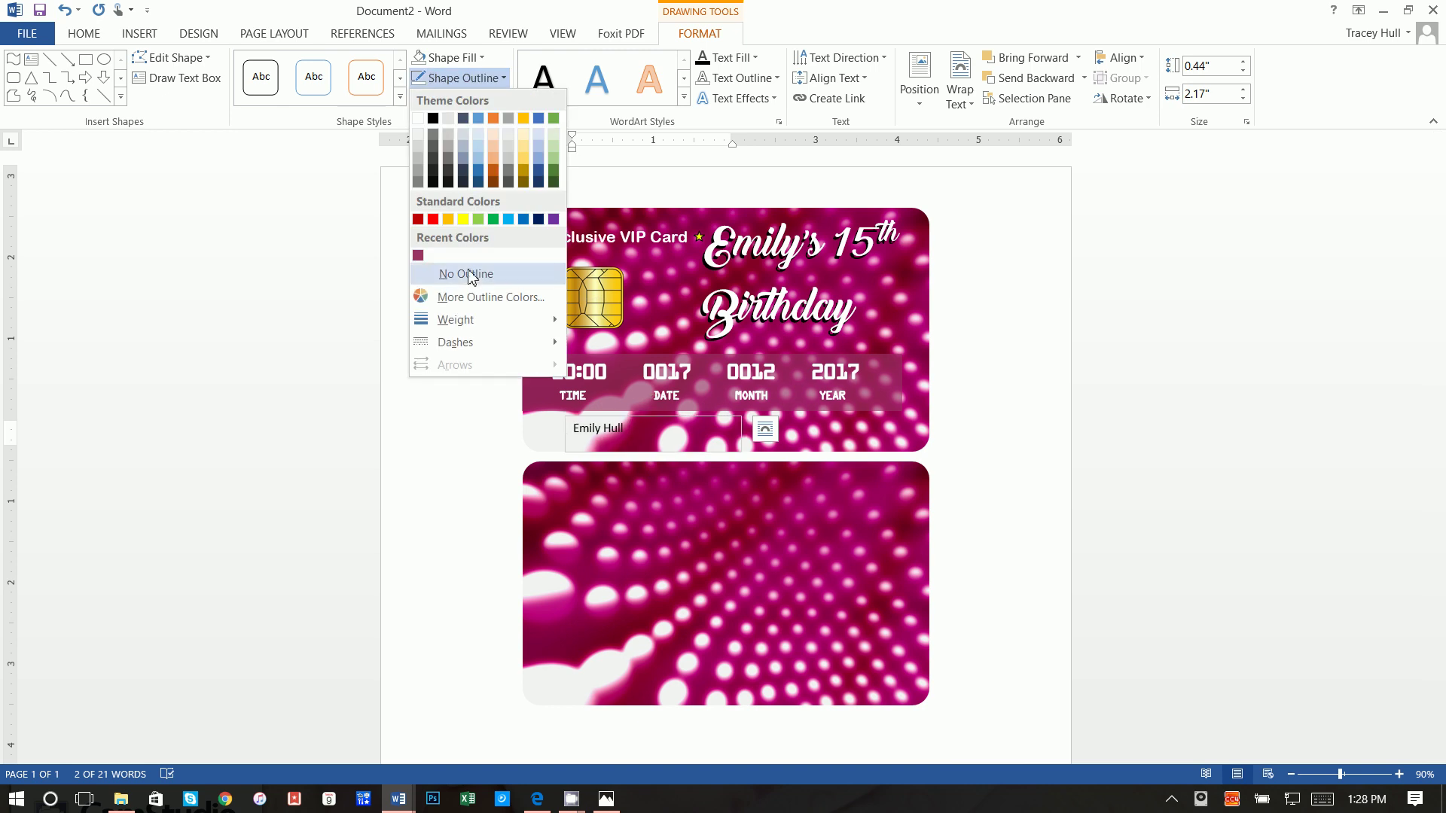
click(463, 278)
Step: Format the name in white Kredit Back, 20 pt, with a dark text outline
click(83, 33)
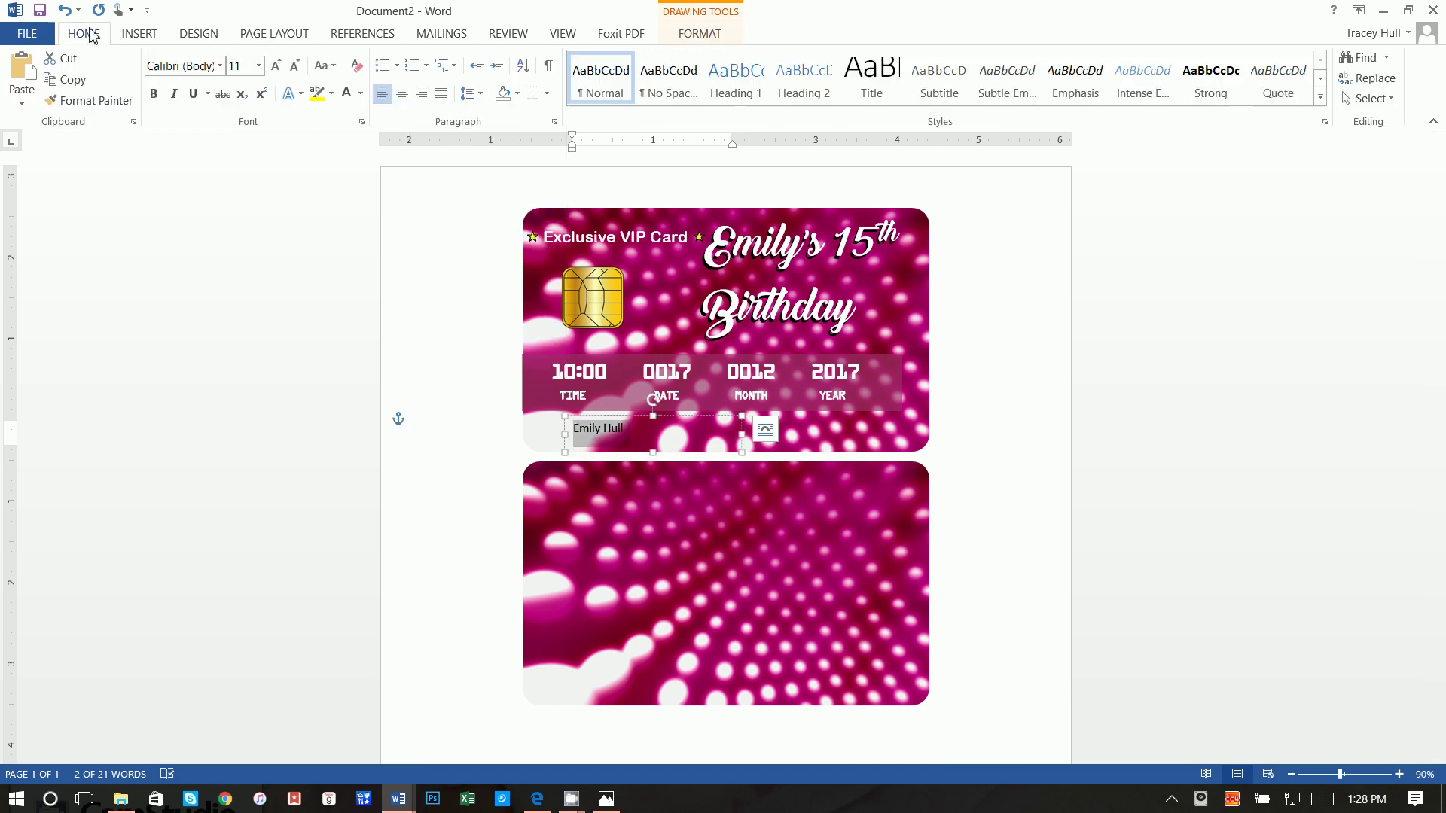
click(220, 67)
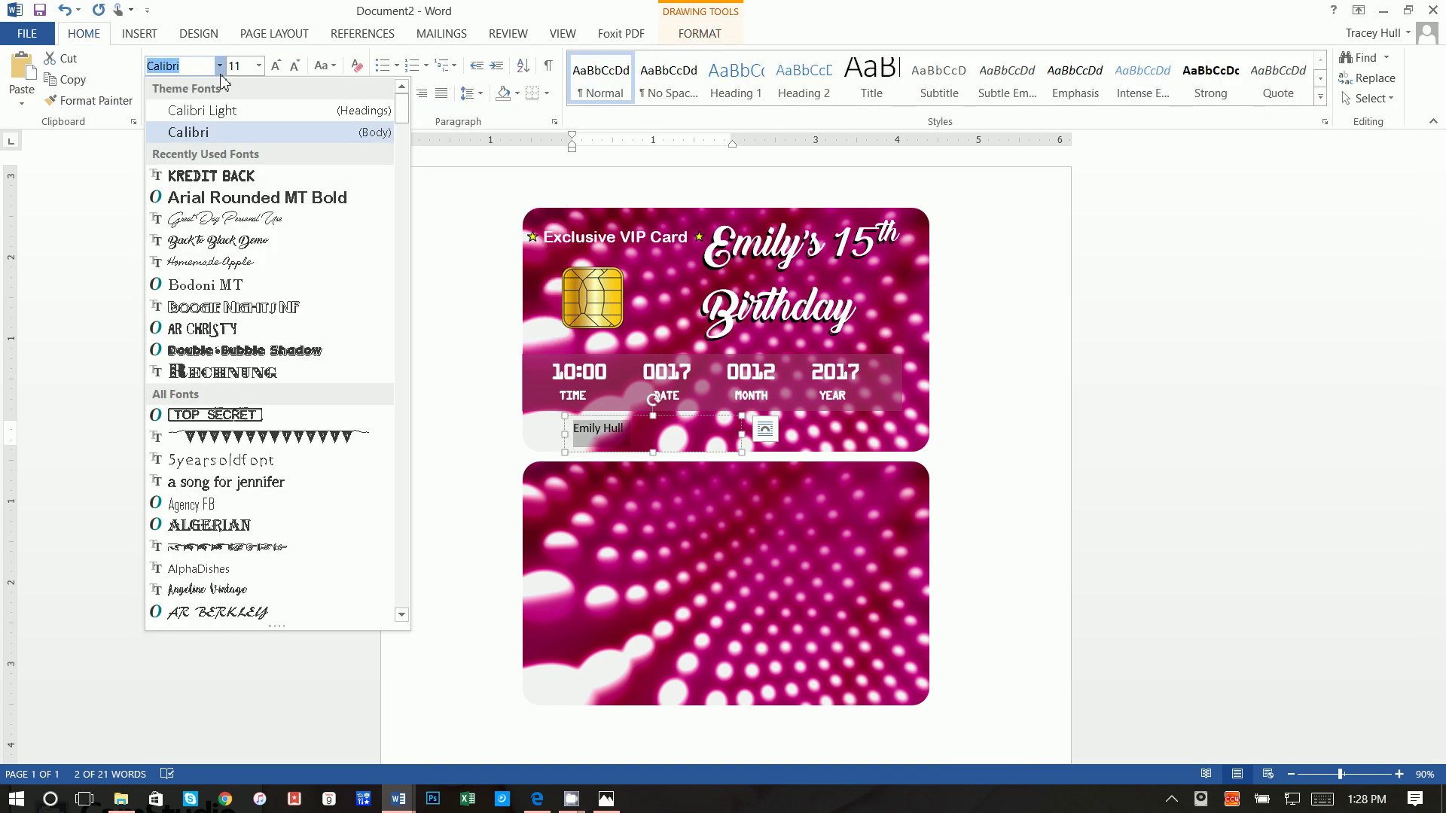
click(226, 176)
click(346, 93)
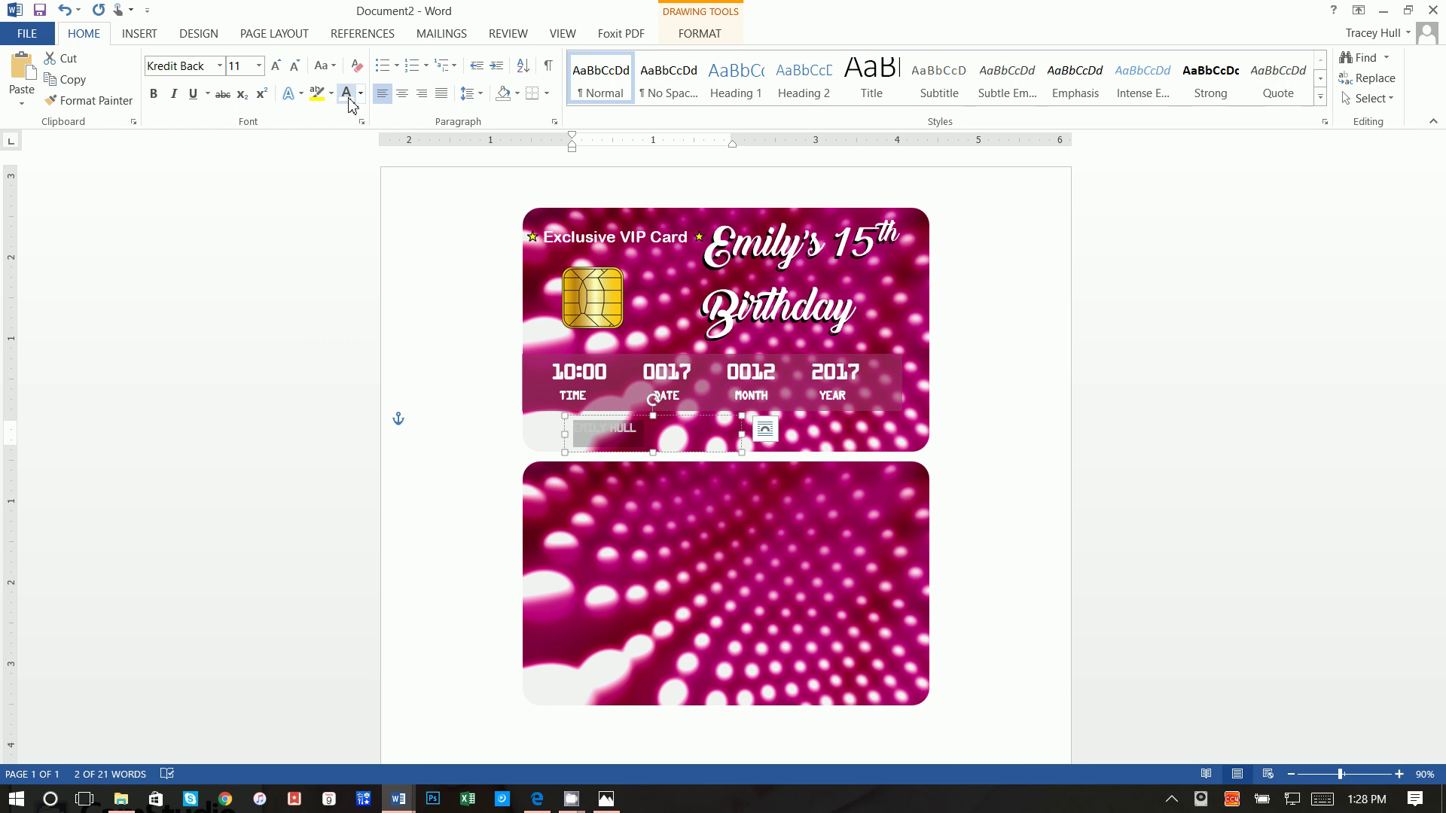
click(305, 95)
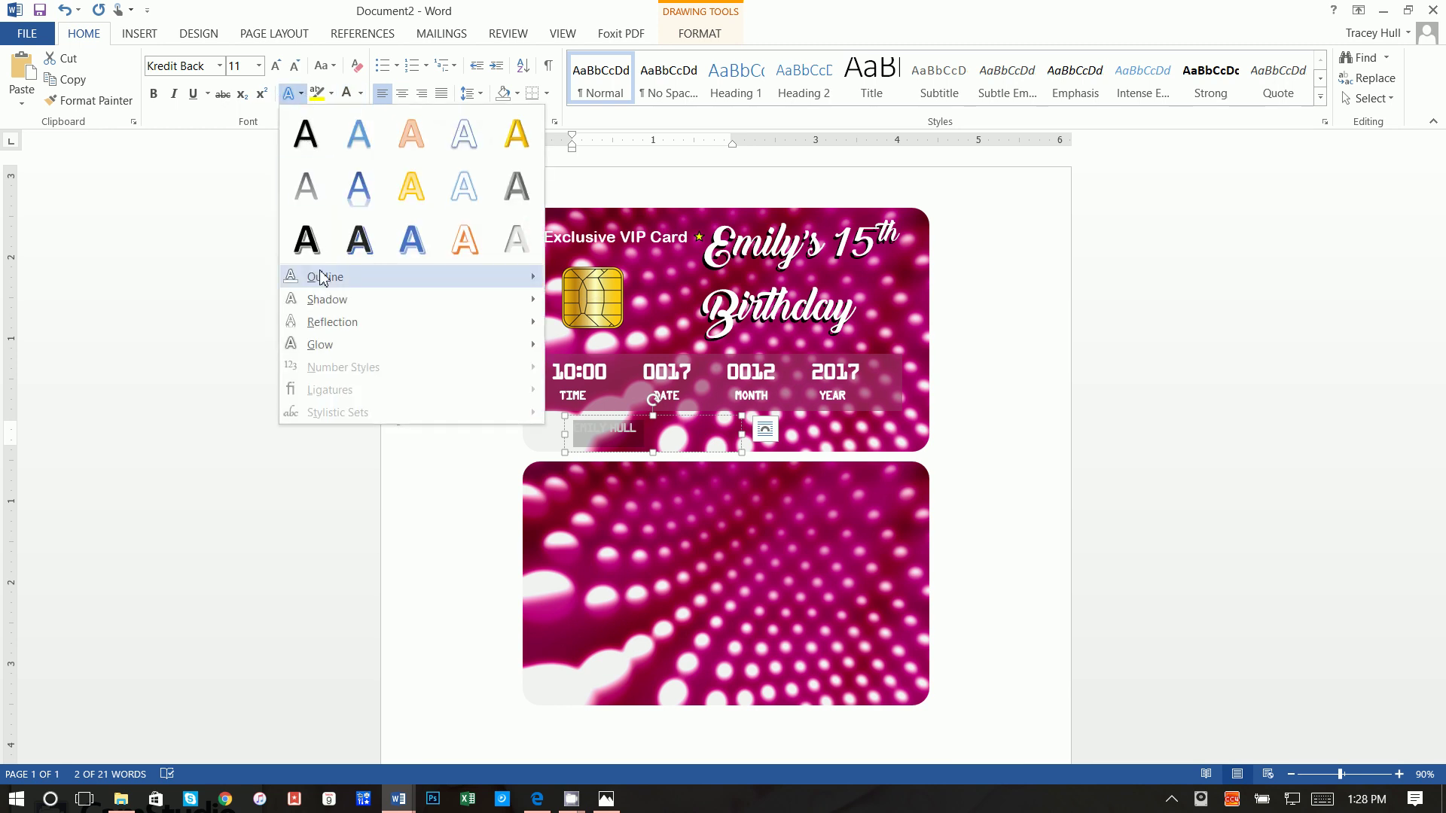
mouse_move(319, 269)
click(583, 280)
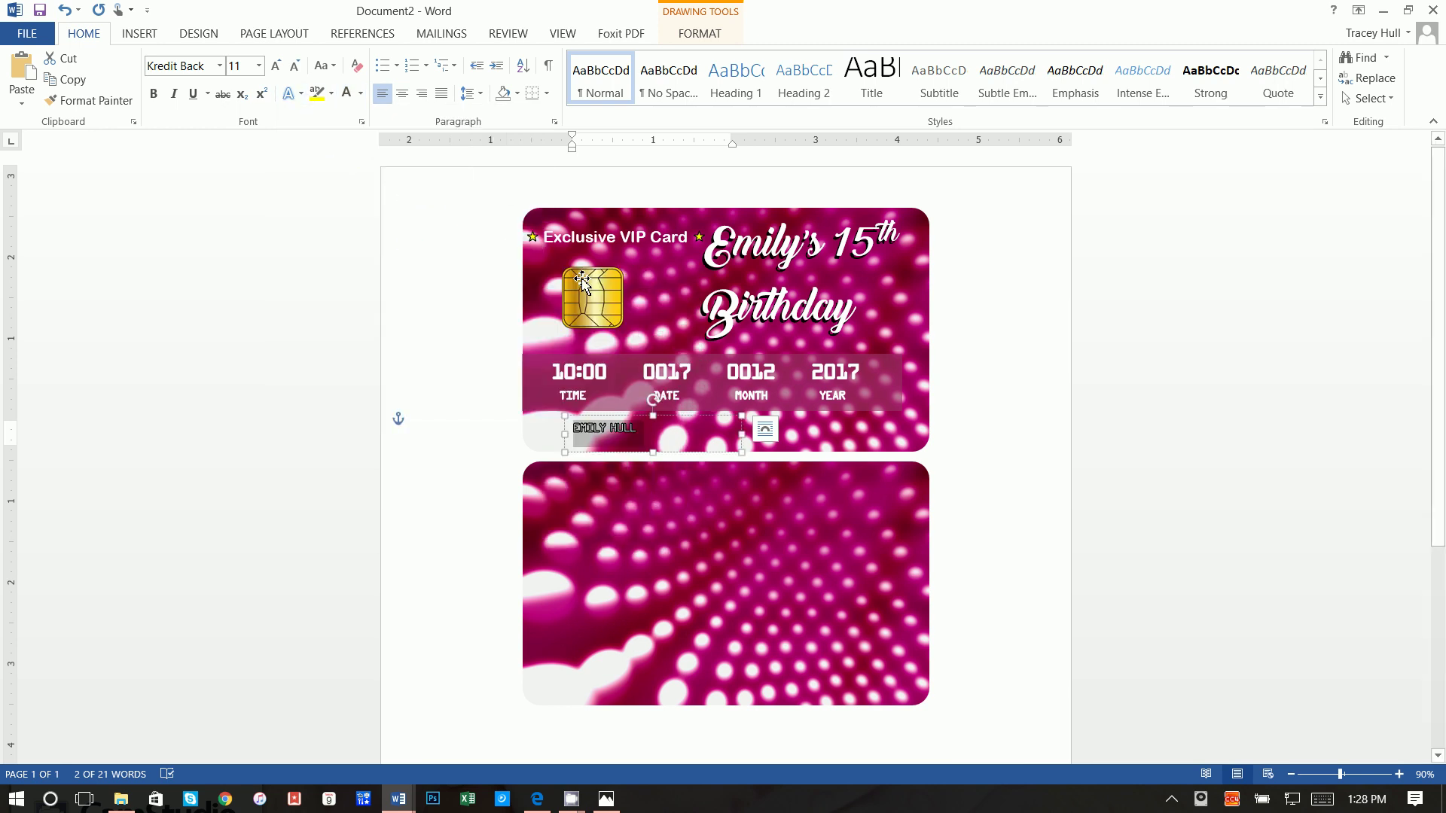
click(244, 68)
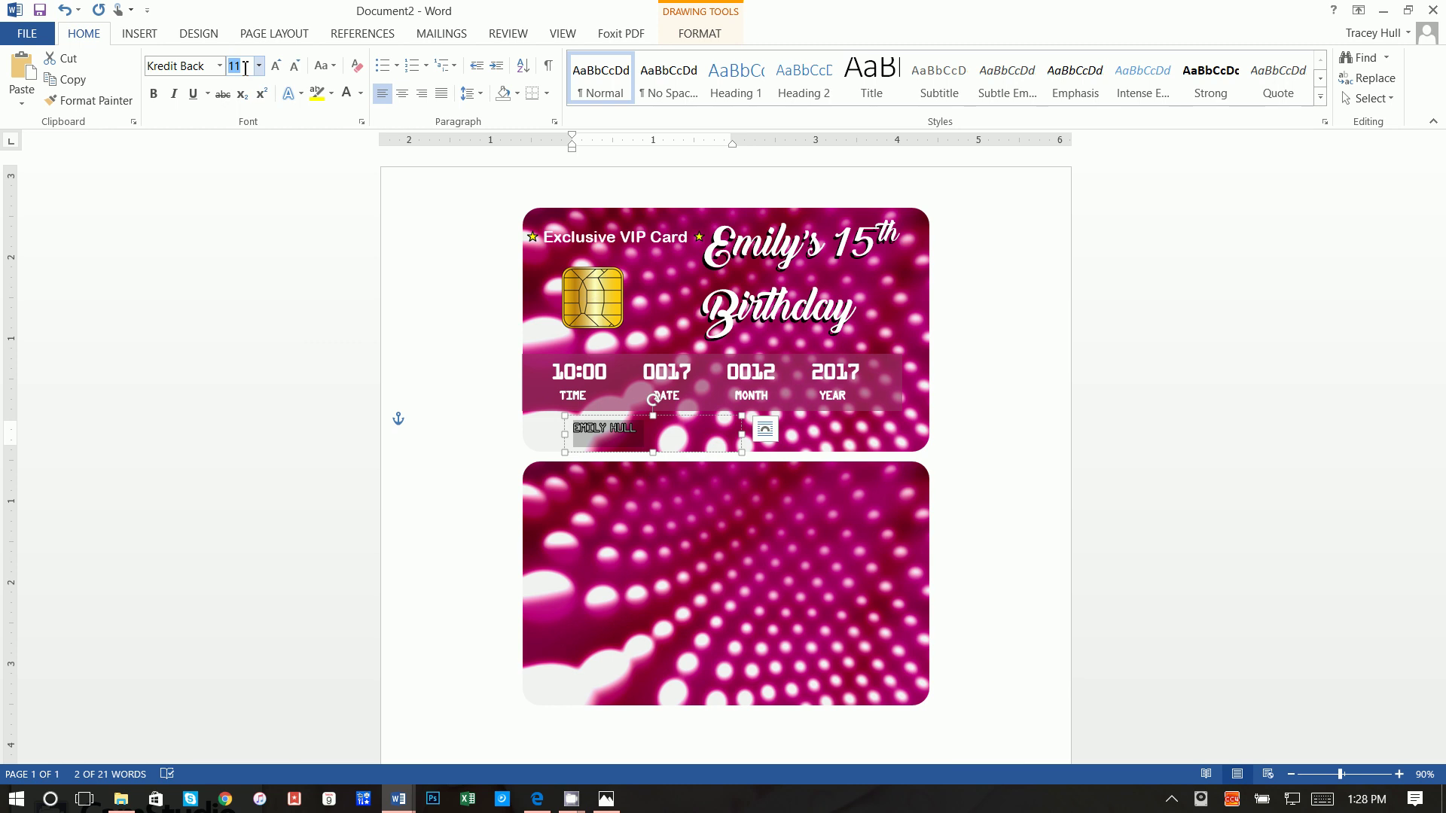
text(20)
key(Return)
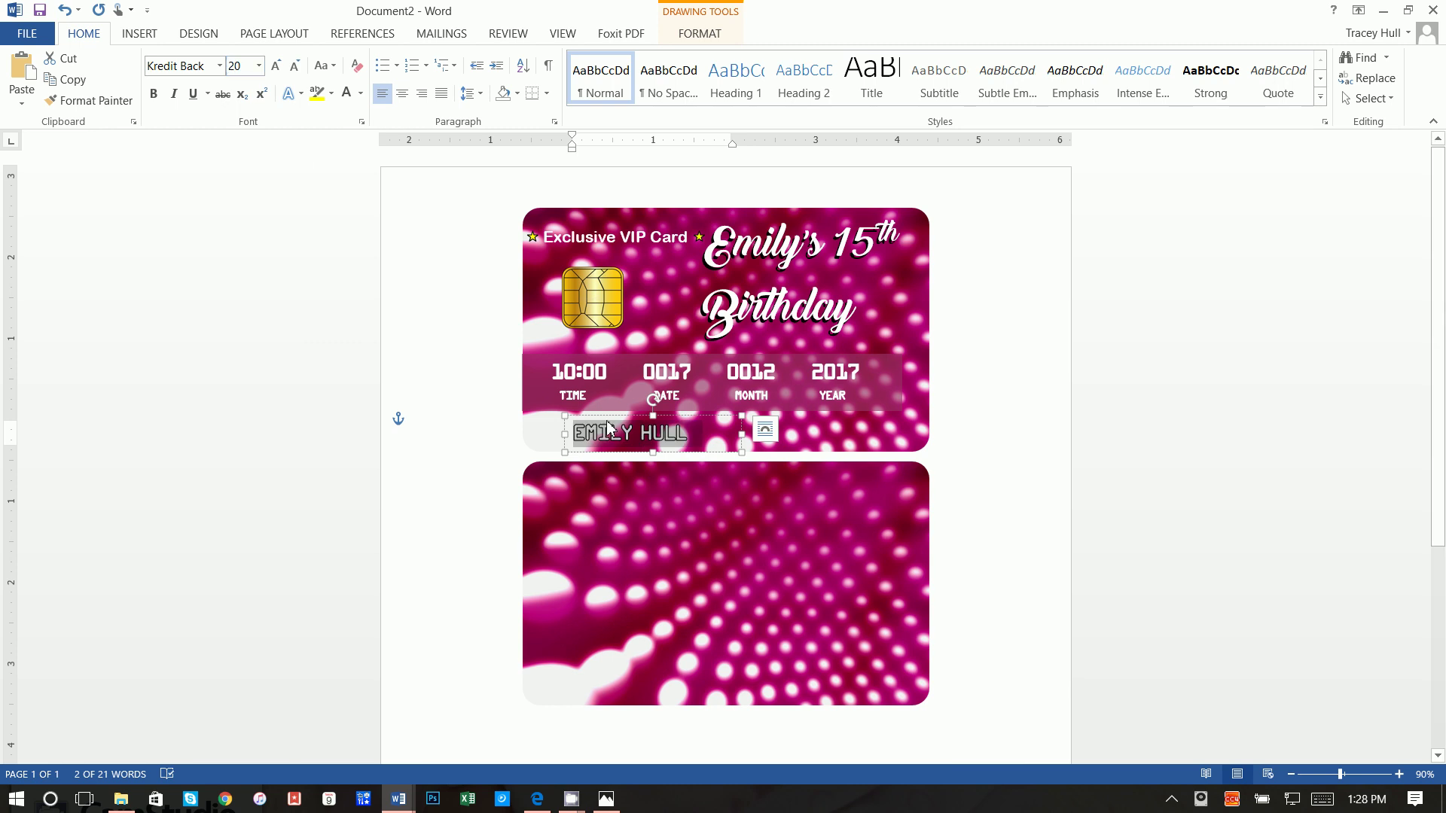
Step: Shift the name box left along the card front's lower edge
drag(610, 416, 587, 414)
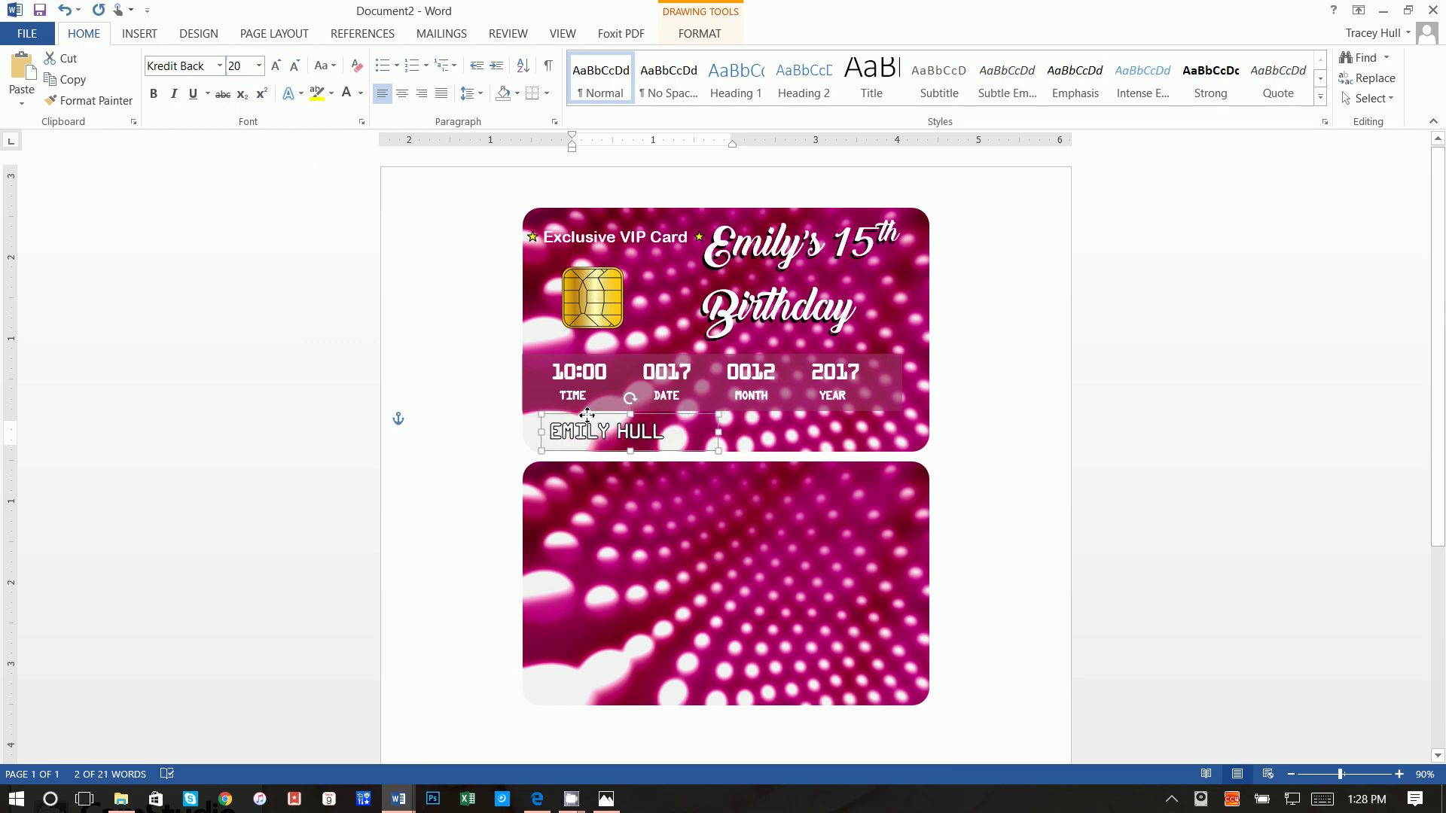
click(1029, 413)
scroll(1010, 475, down, 3)
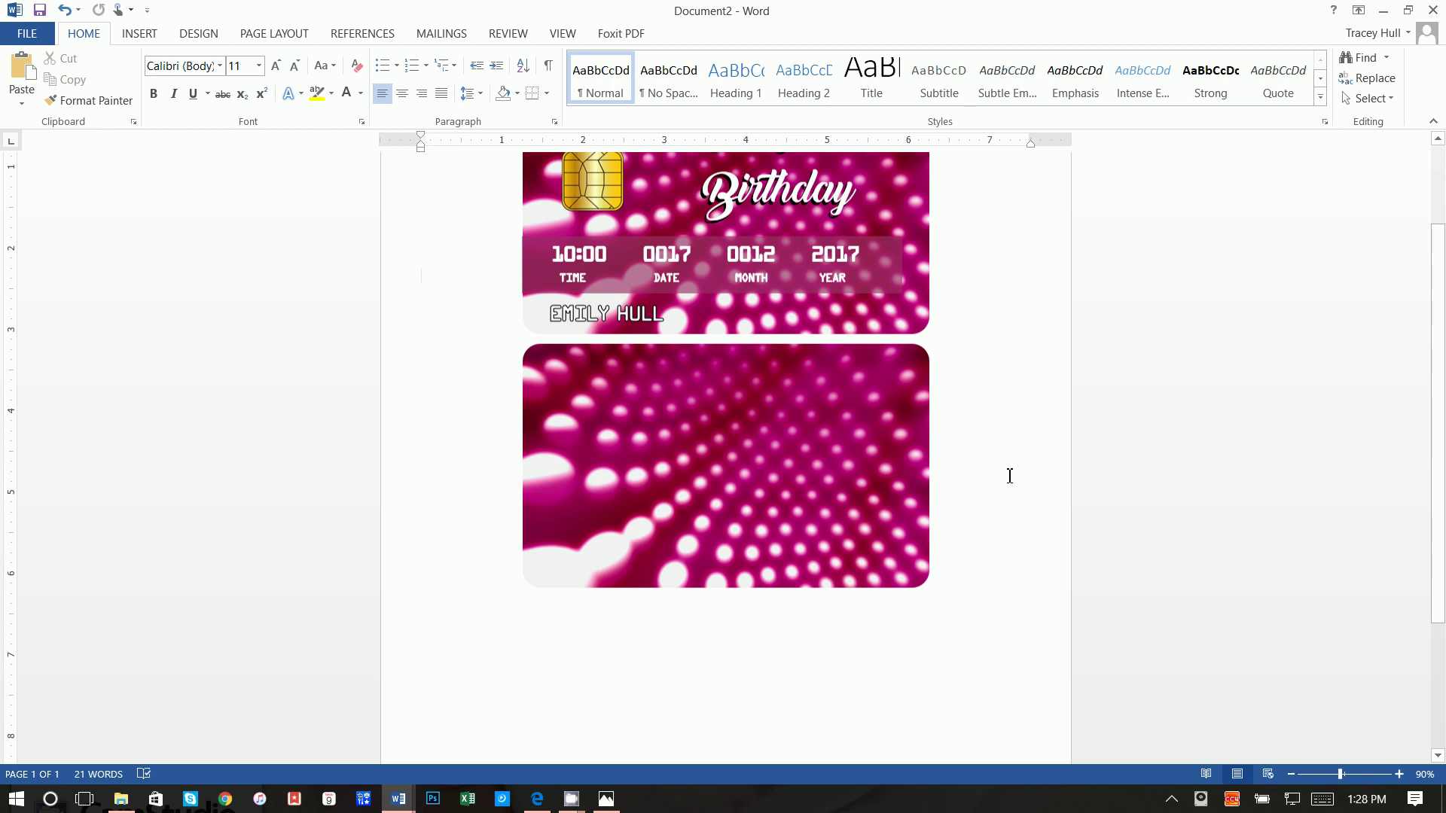
scroll(1010, 476, up, 3)
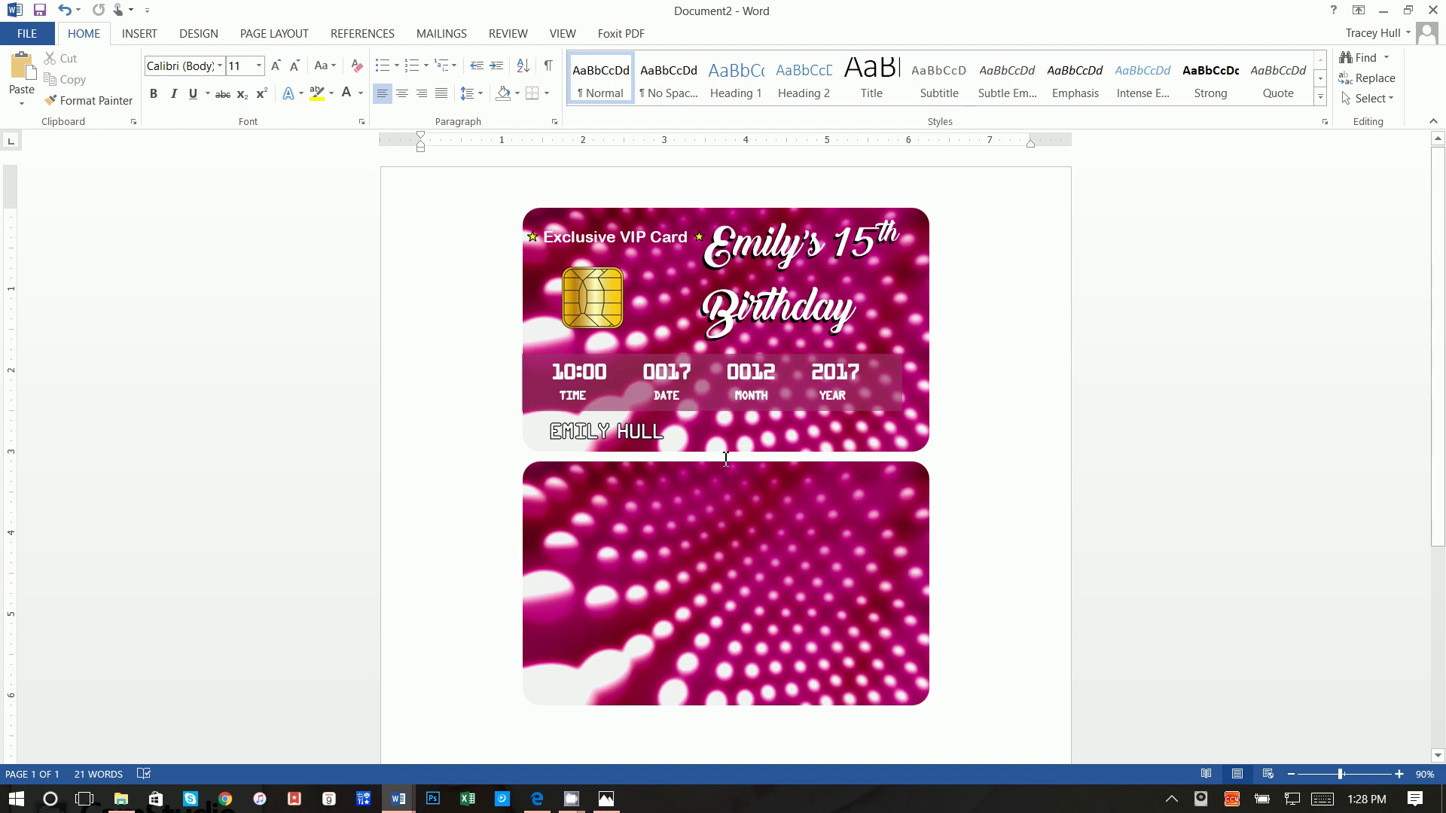
Step: Draw a 5-inch-wide rectangle across the upper band of the card back
click(140, 37)
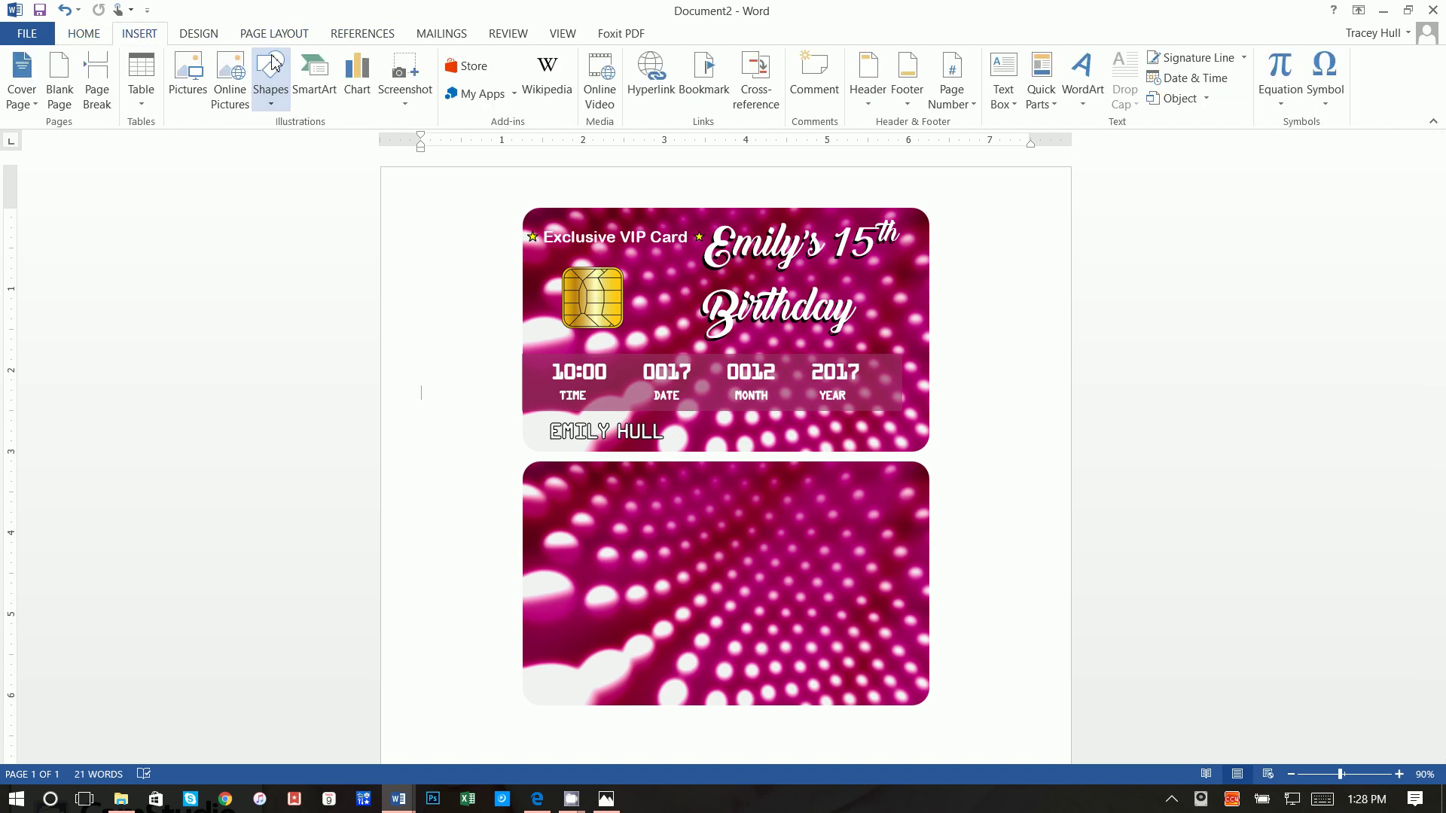
click(269, 75)
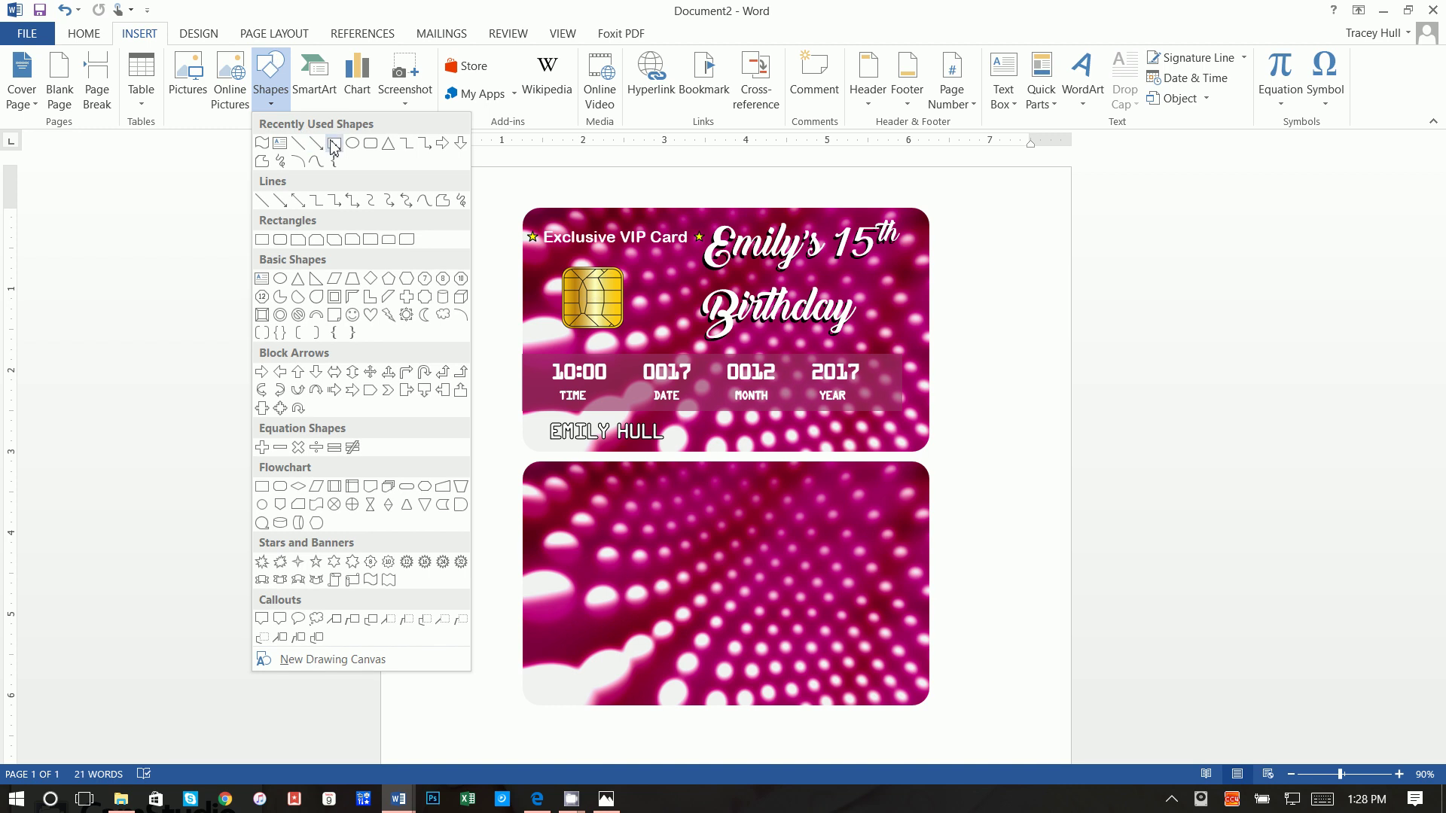
click(333, 144)
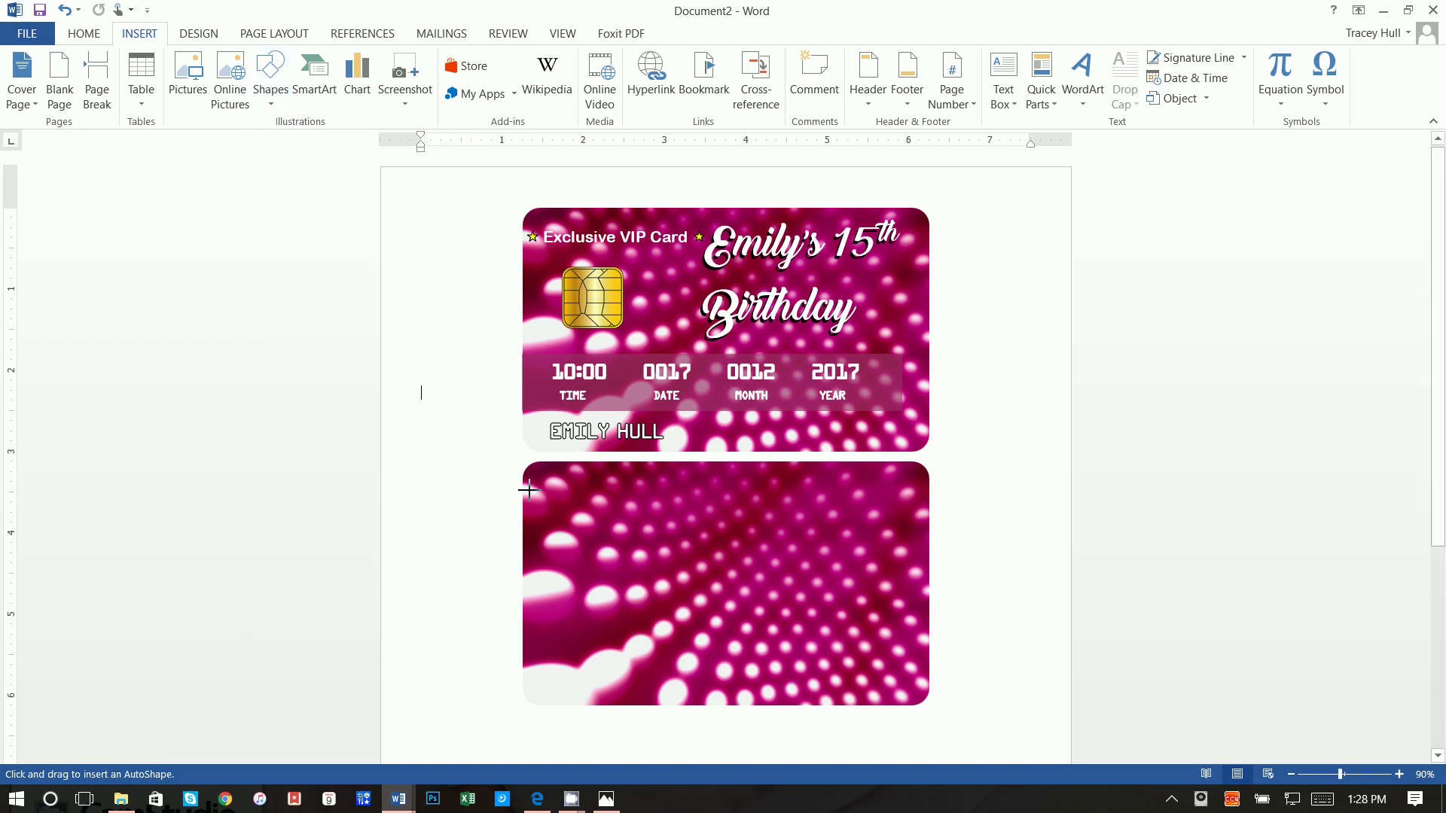
drag(524, 487, 931, 535)
click(1223, 97)
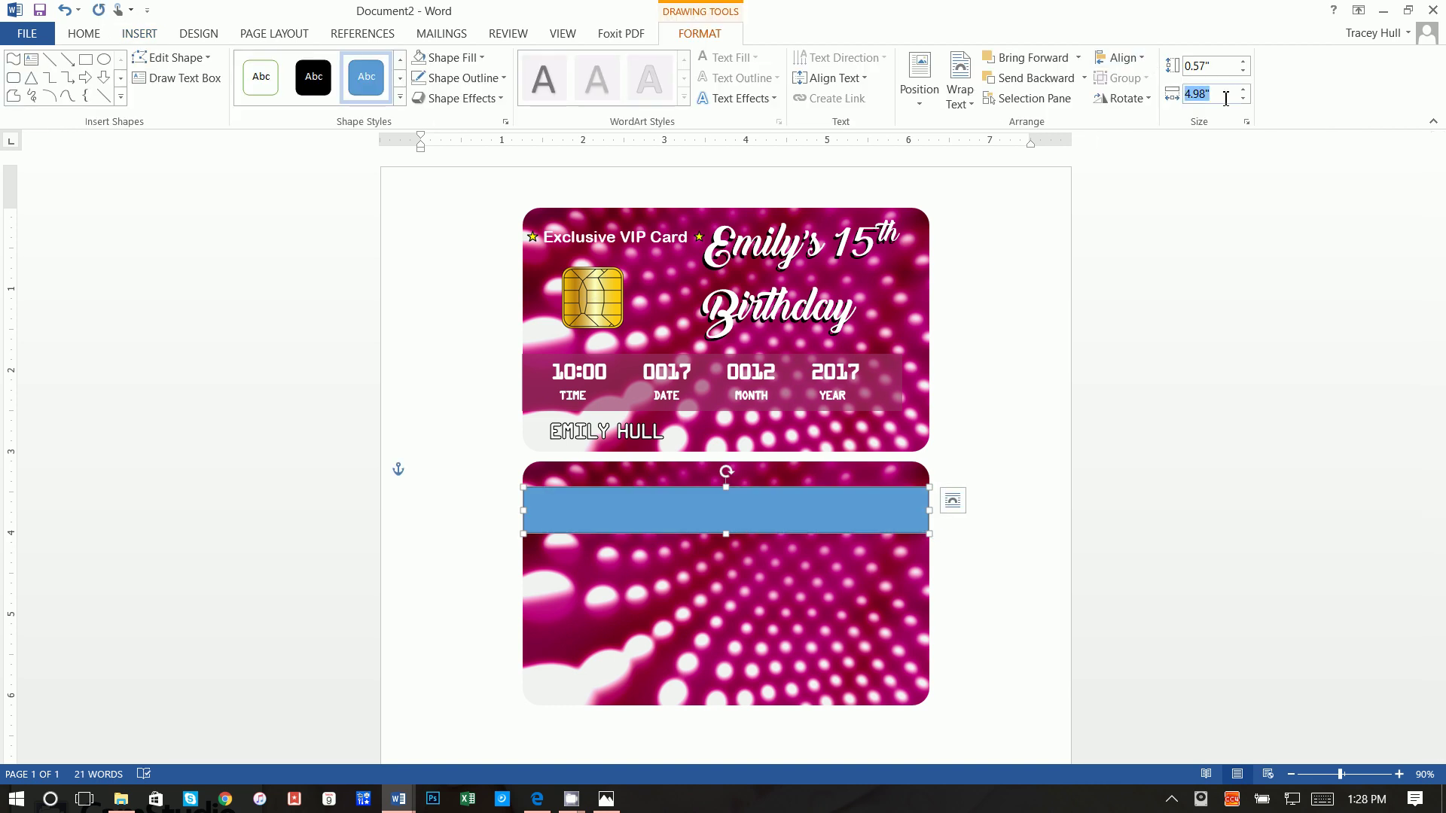
text(5)
key(Return)
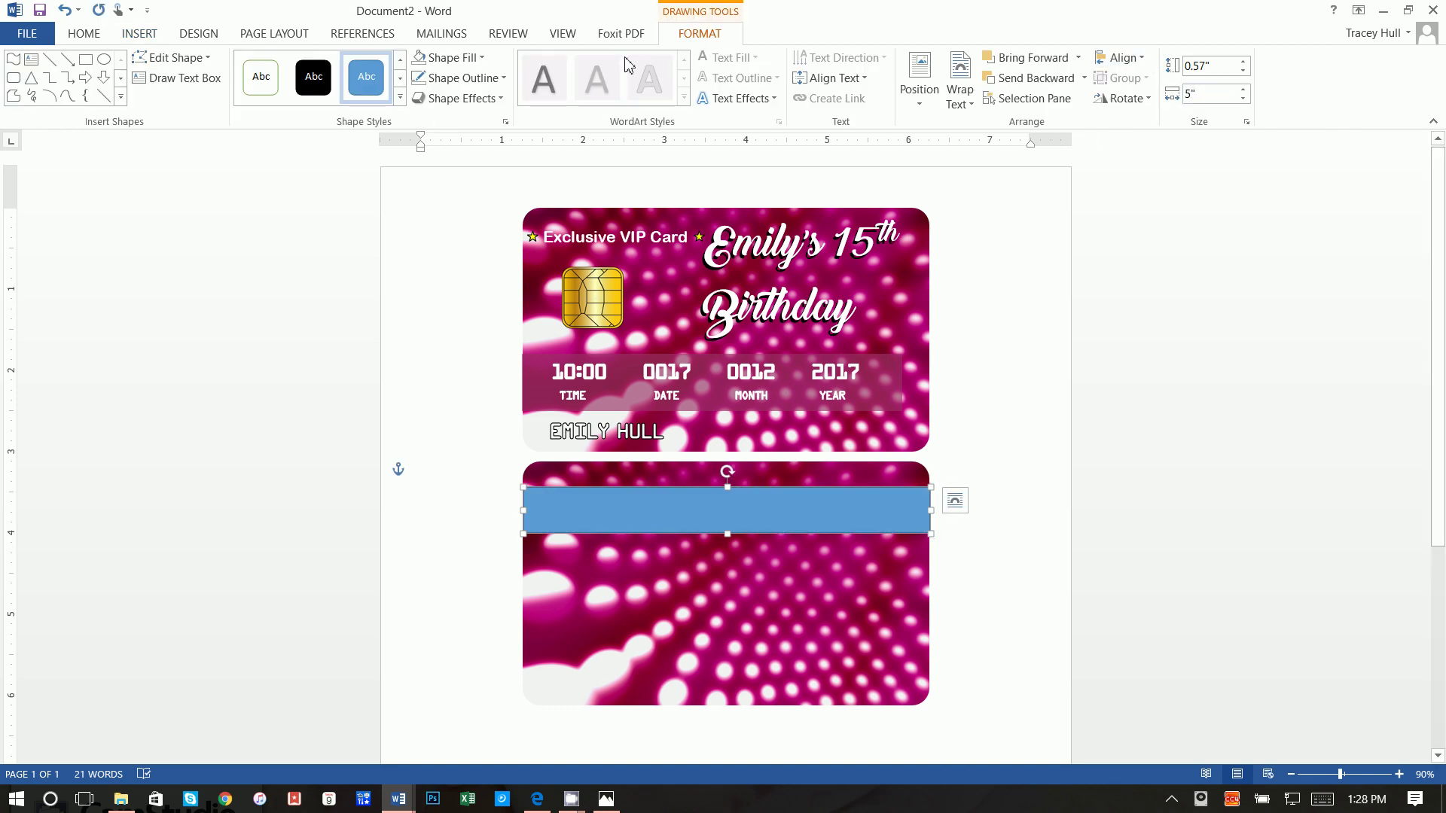
Step: Fill the bar dark grey with no outline and nudge it slightly up
click(451, 58)
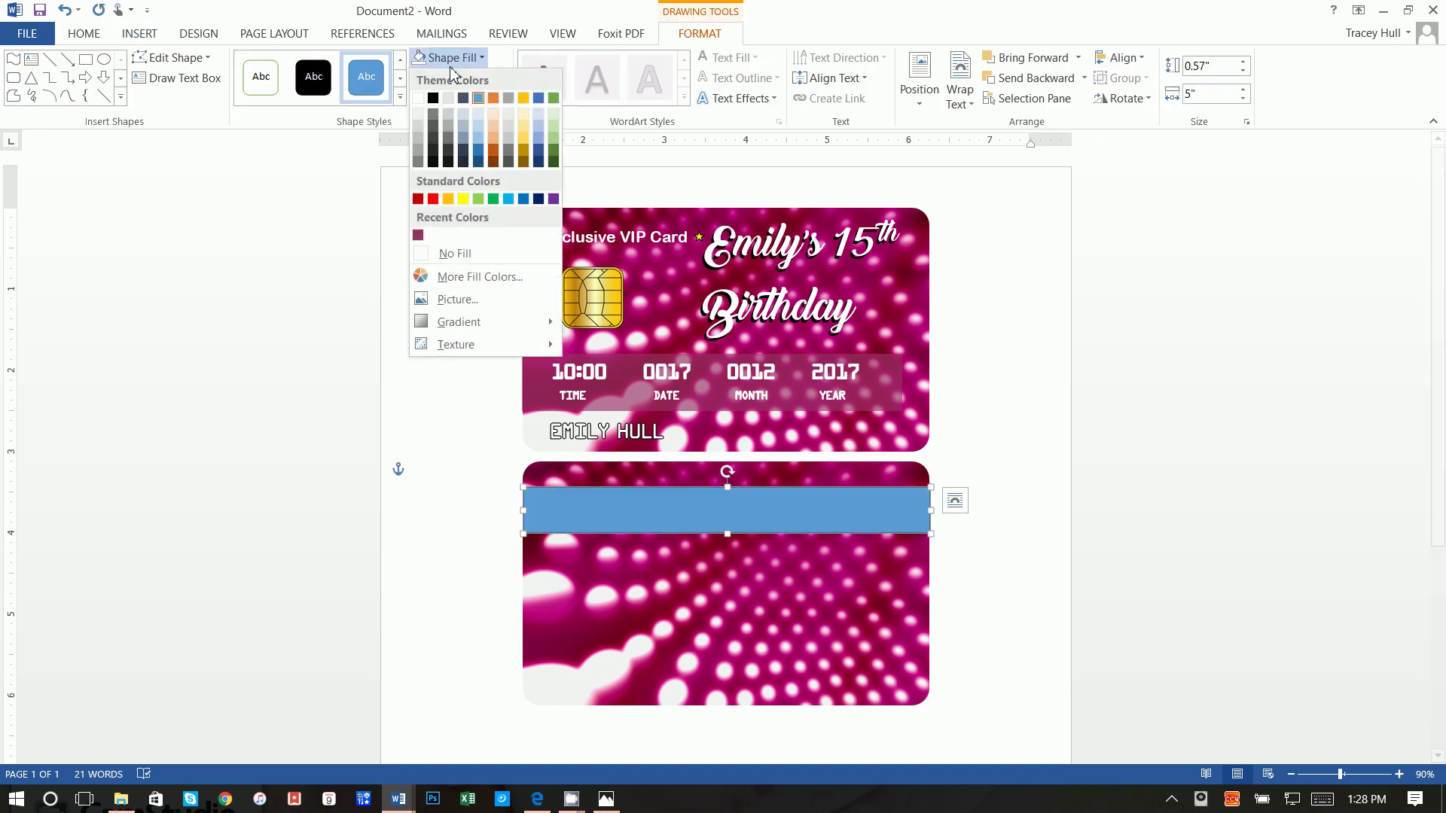
click(434, 125)
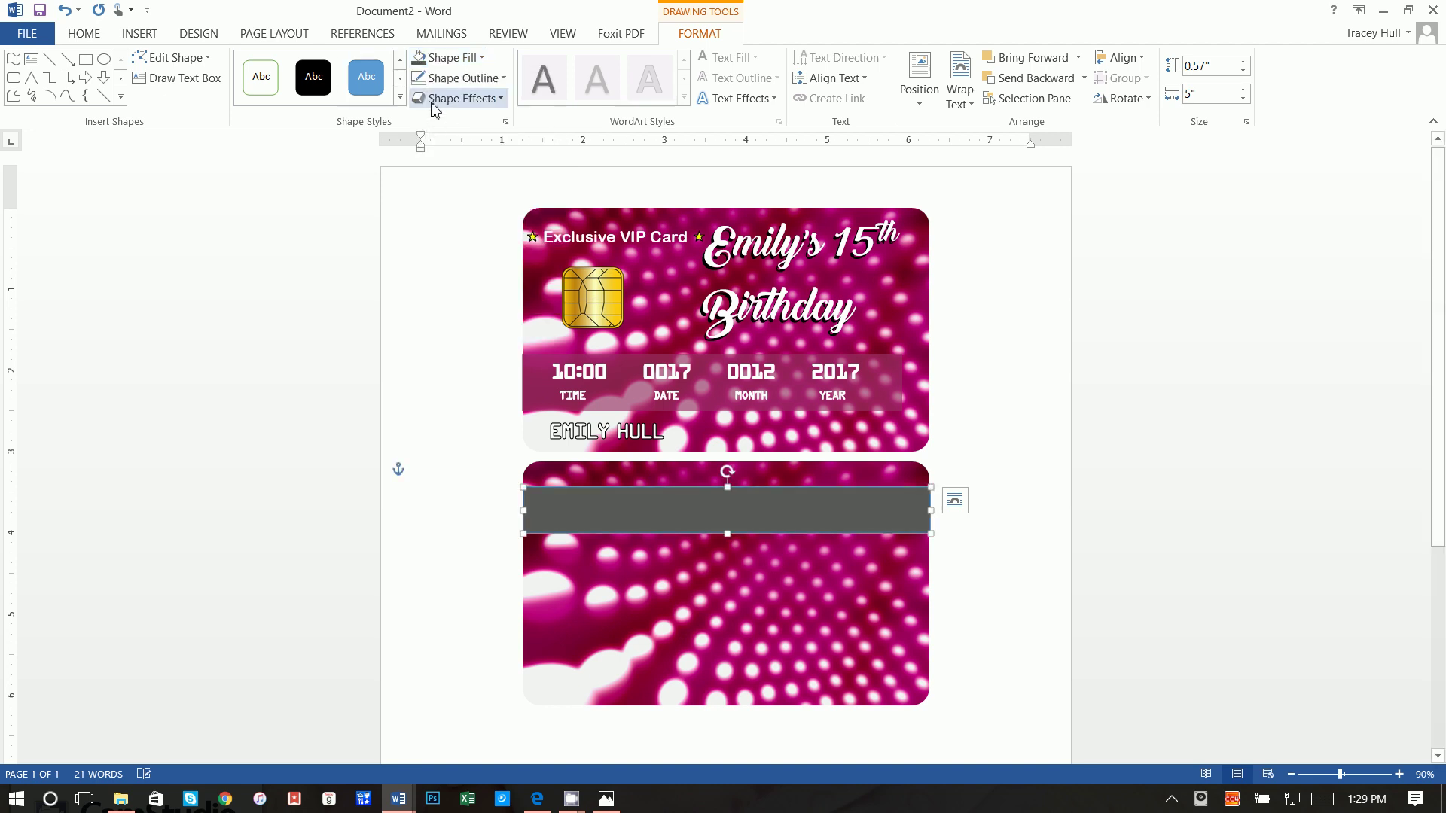
click(452, 78)
click(456, 276)
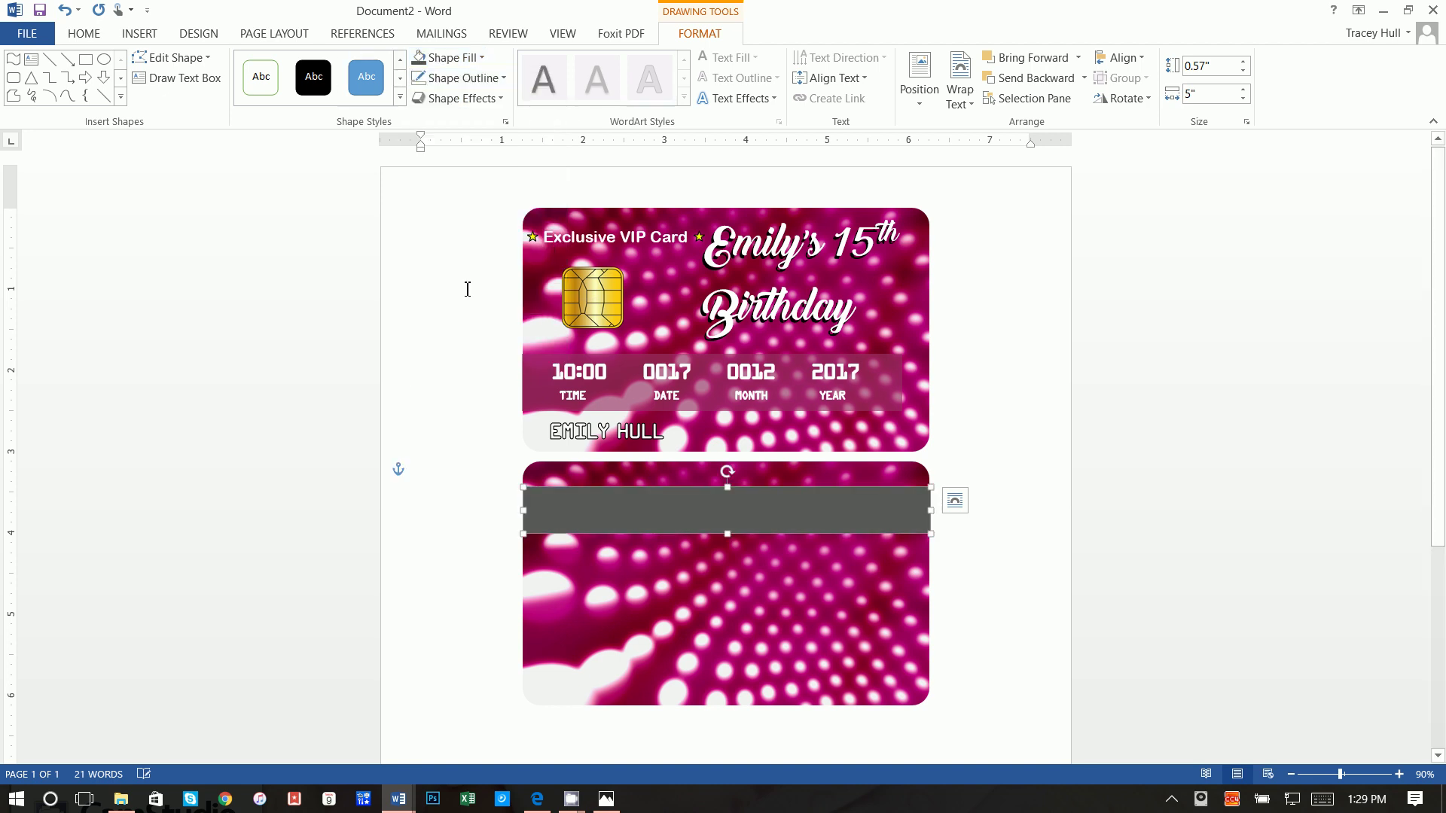
key(Up)
key(Up)
key(Up)
key(Up)
key(Up)
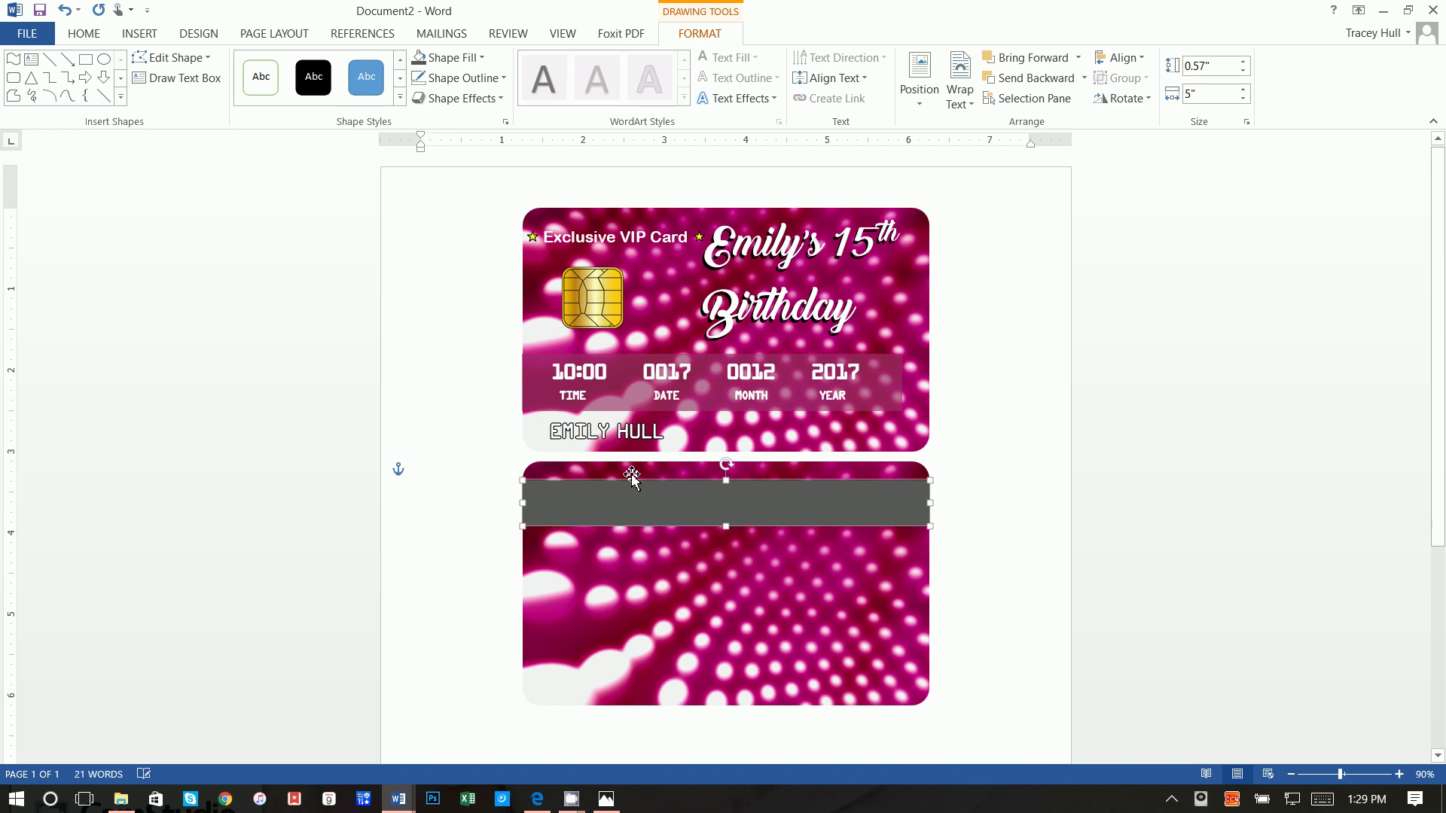
click(1017, 475)
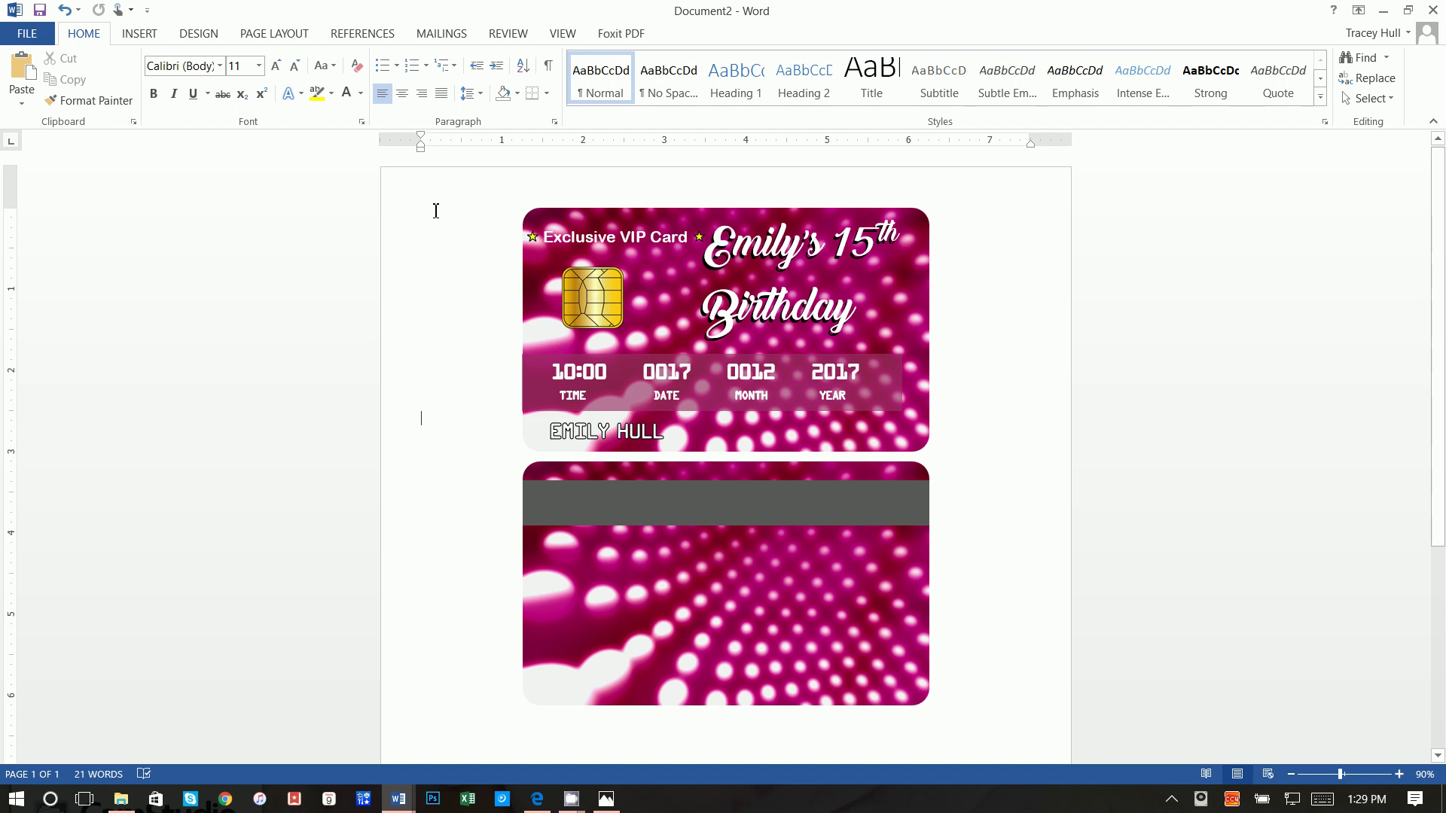
Step: Draw a second rectangle below the grey stripe, widening it left and raising it slightly
click(144, 43)
click(265, 85)
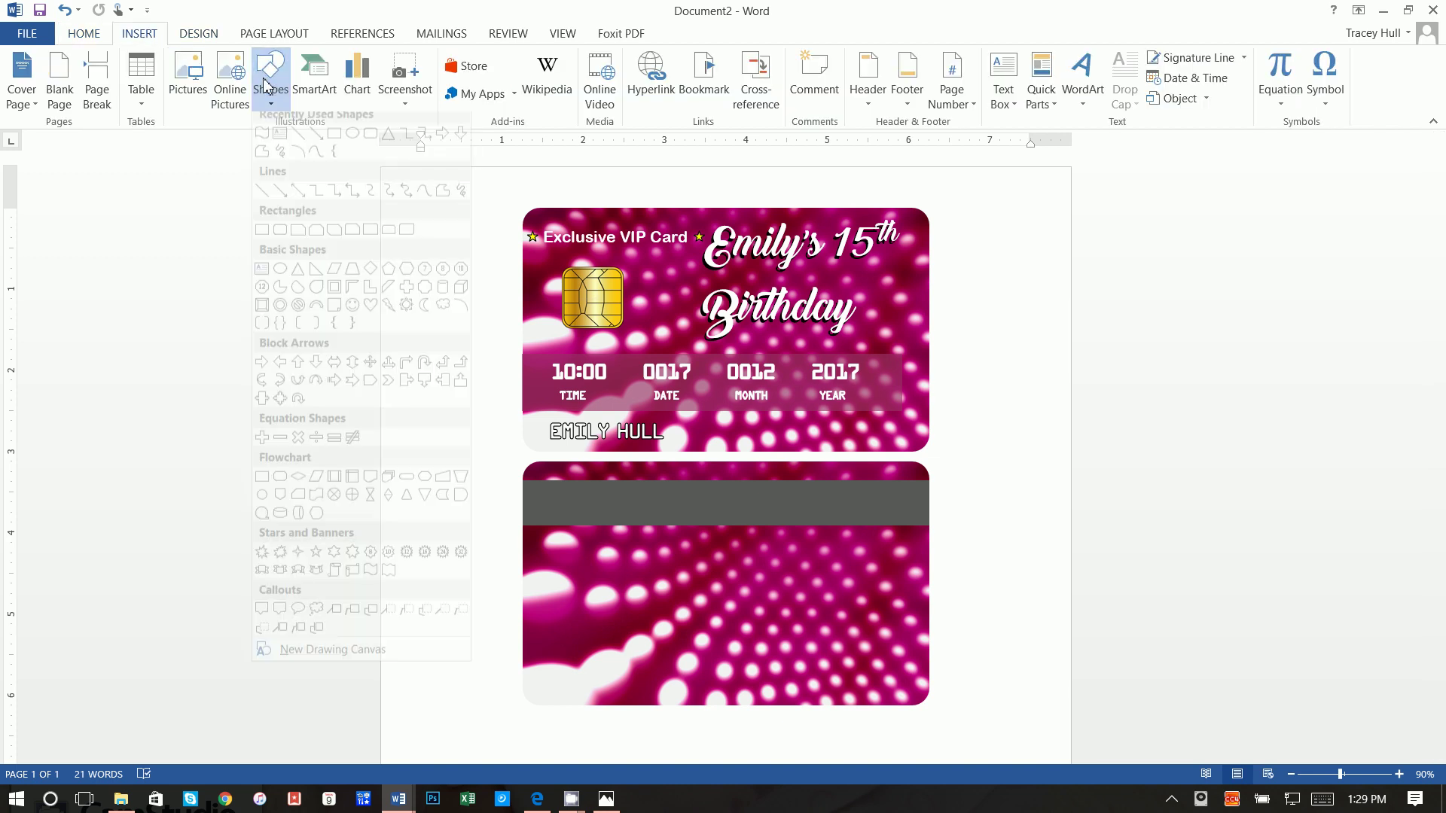
click(330, 153)
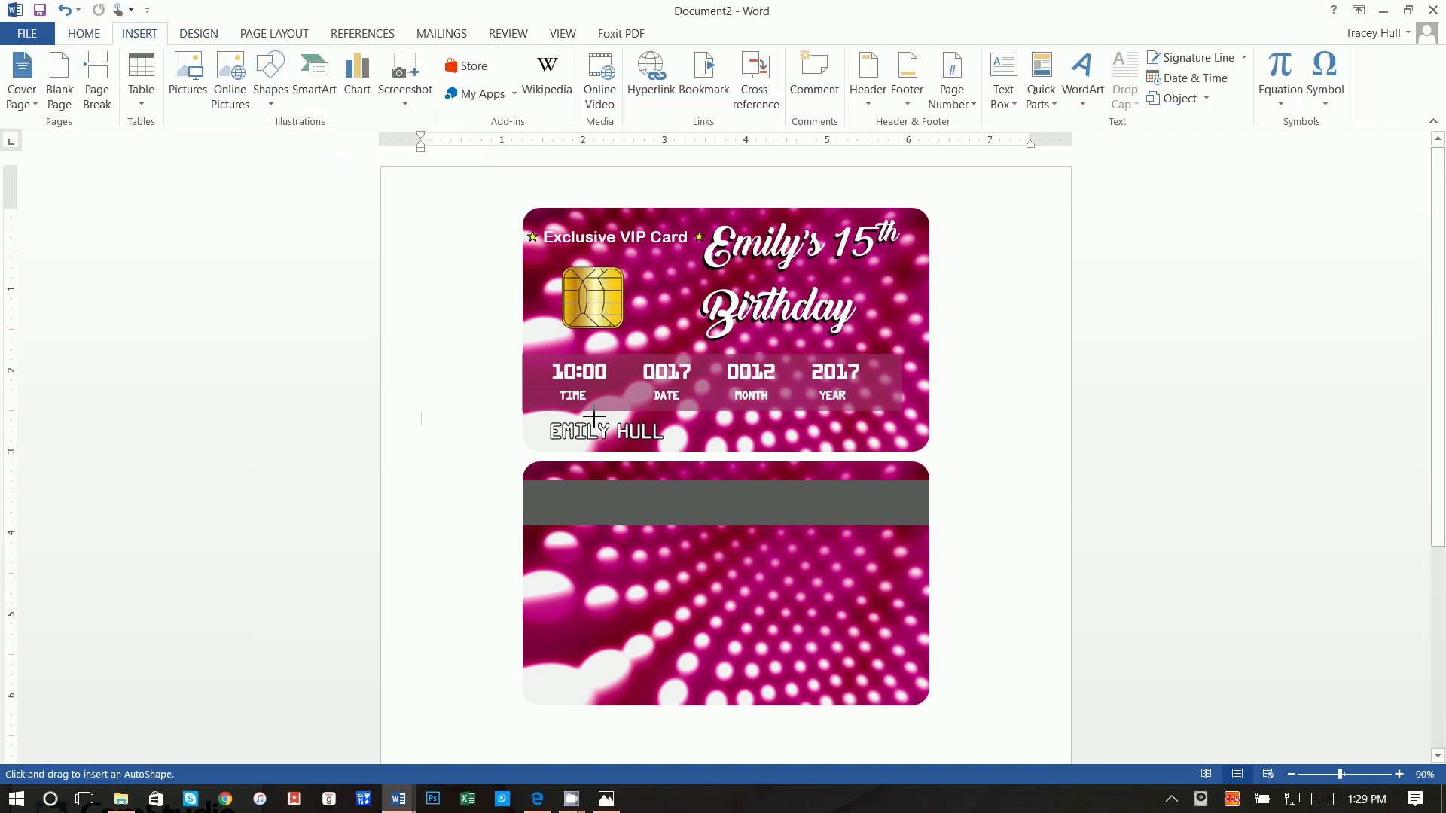
mouse_move(715, 558)
mouse_down()
mouse_move(871, 612)
mouse_move(928, 608)
mouse_up()
drag(715, 584, 706, 584)
drag(814, 563, 814, 549)
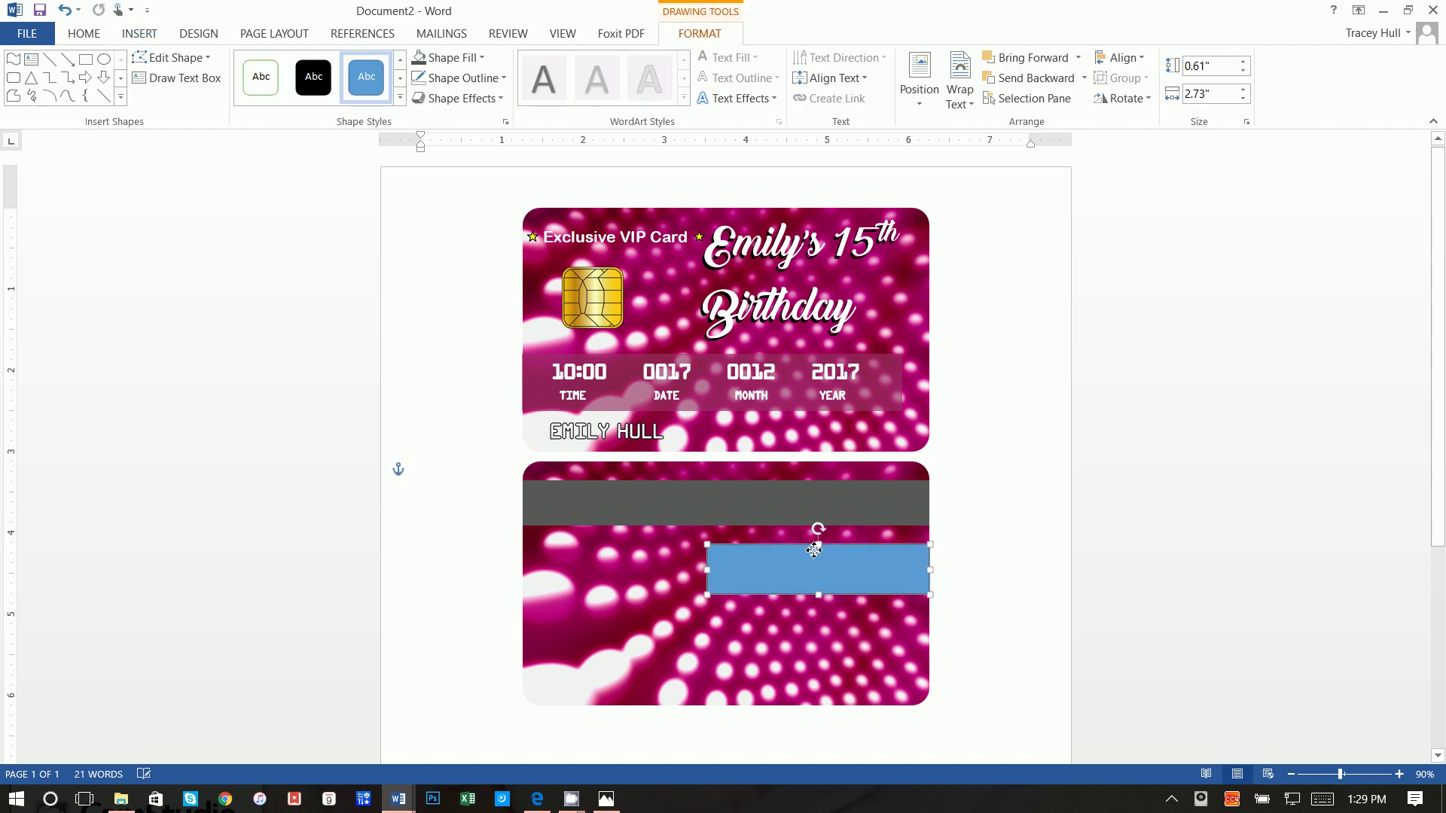
Step: Make the panel's fill and outline white and nudge it slightly left
click(452, 57)
click(424, 100)
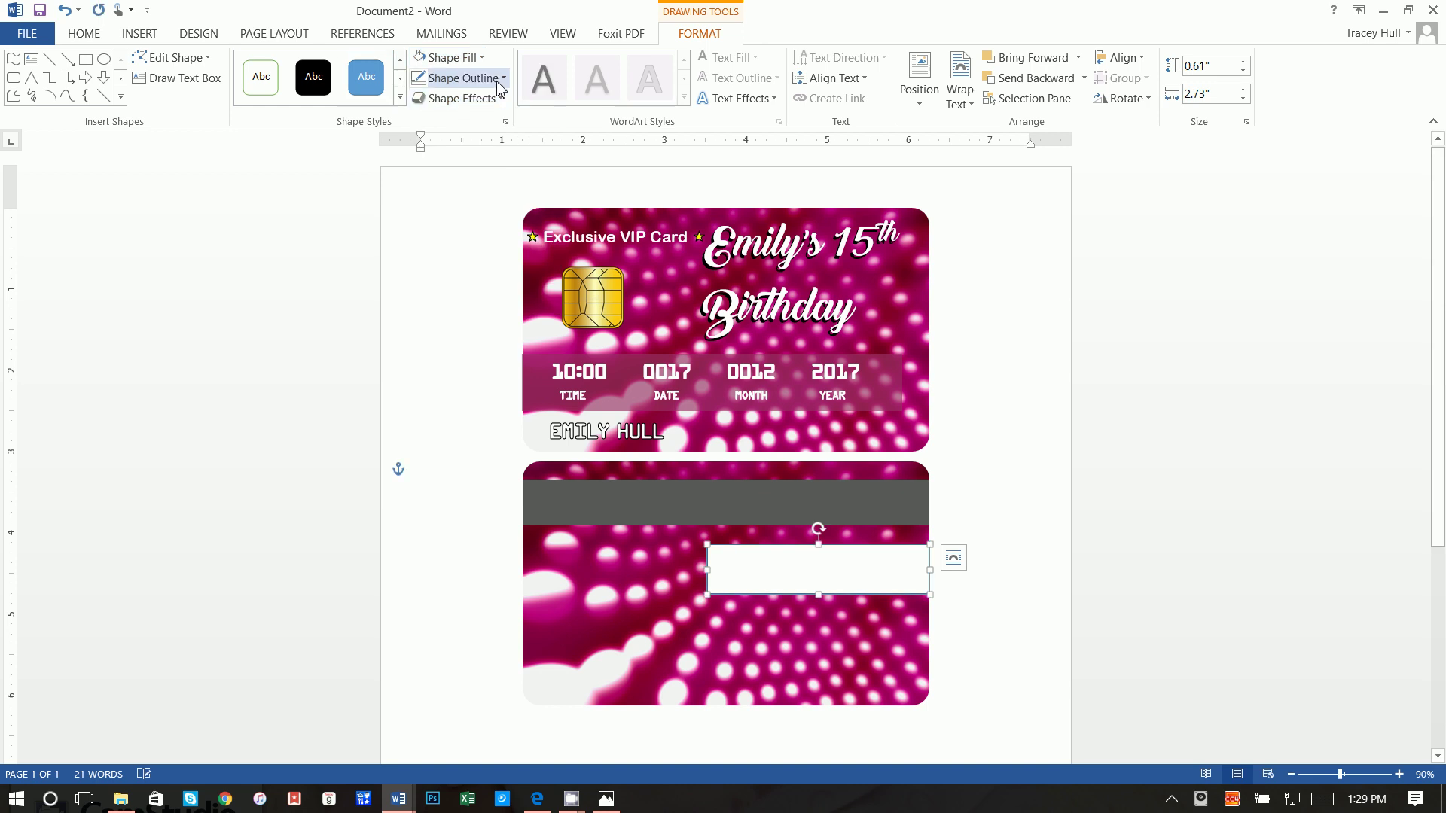
click(461, 78)
click(420, 119)
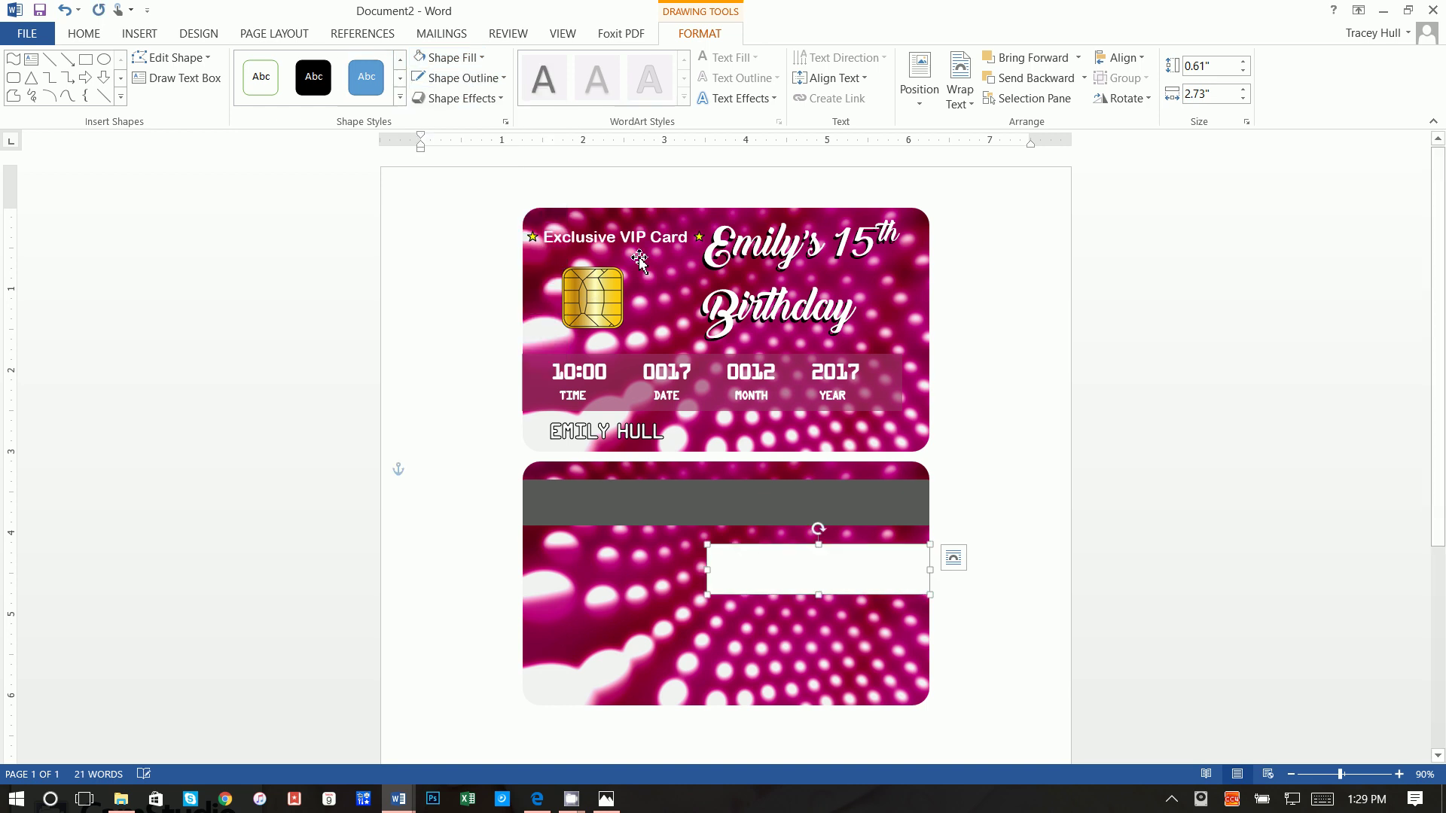
click(1011, 469)
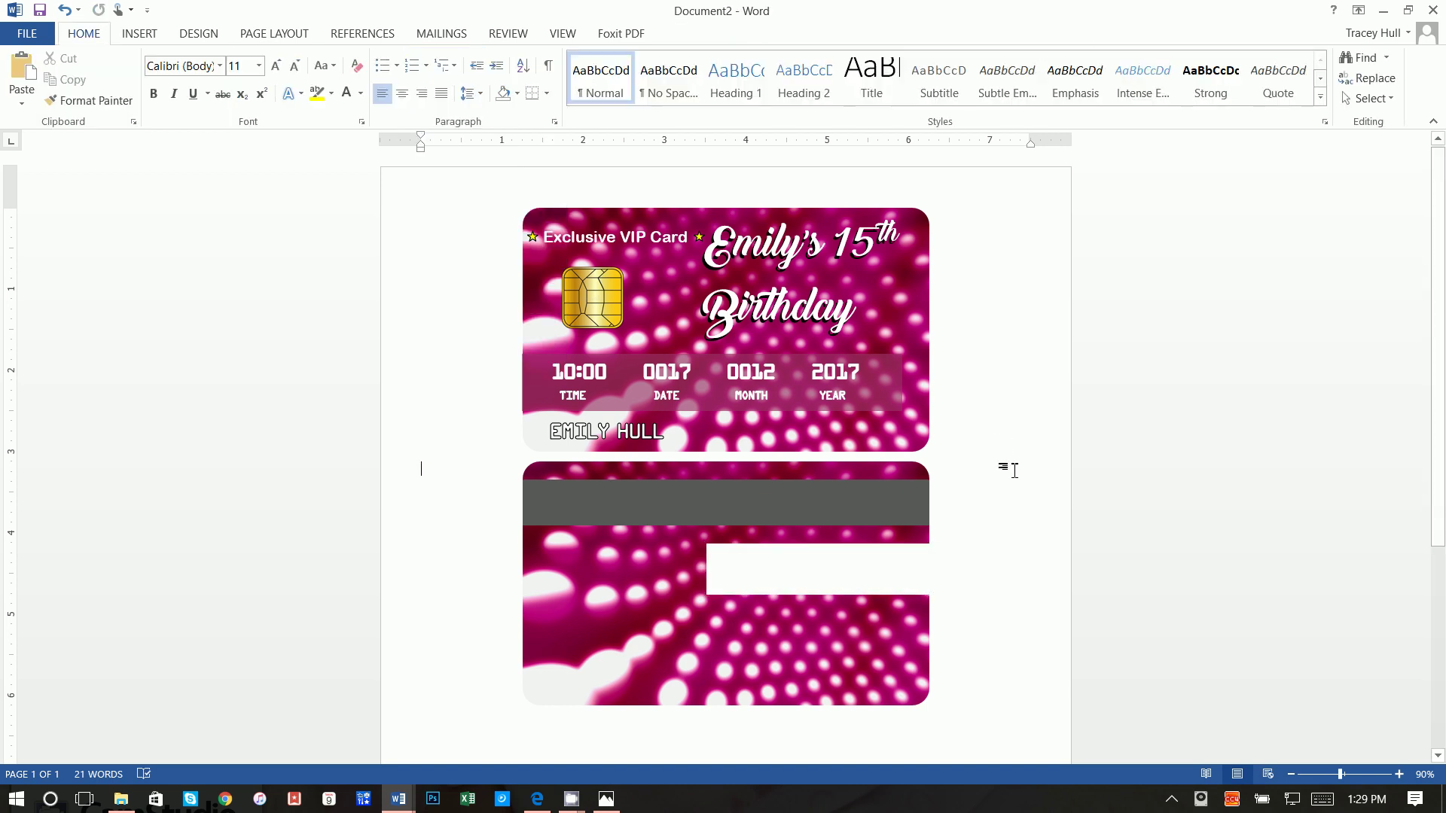
click(894, 564)
key(ctrl+Left)
key(ctrl+Left)
key(ctrl+Left)
key(ctrl+Left)
key(ctrl+Left)
key(ctrl+Left)
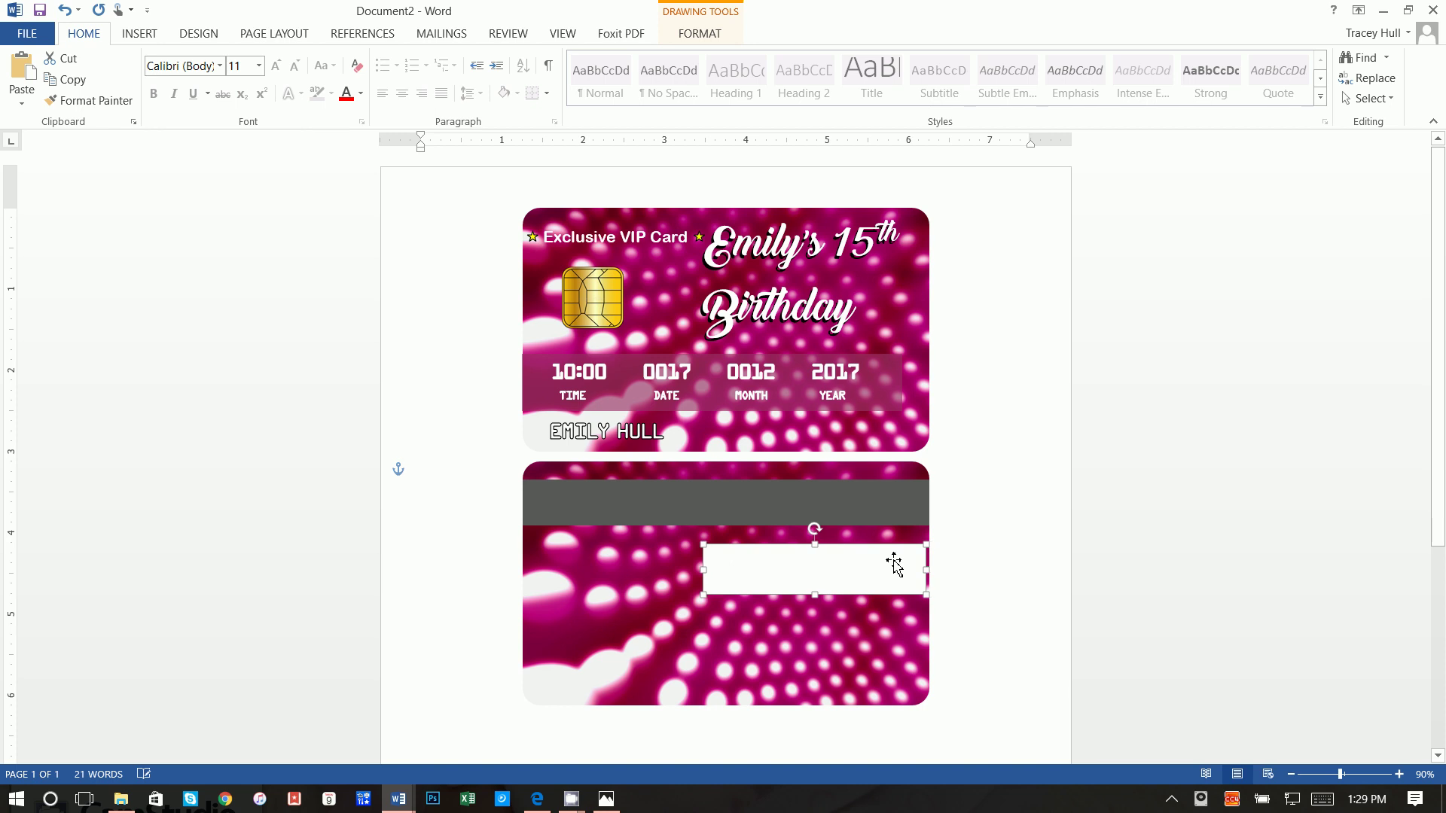
Step: Add a text box along the panel's top reading 'Authorized Signature'
click(142, 36)
click(997, 75)
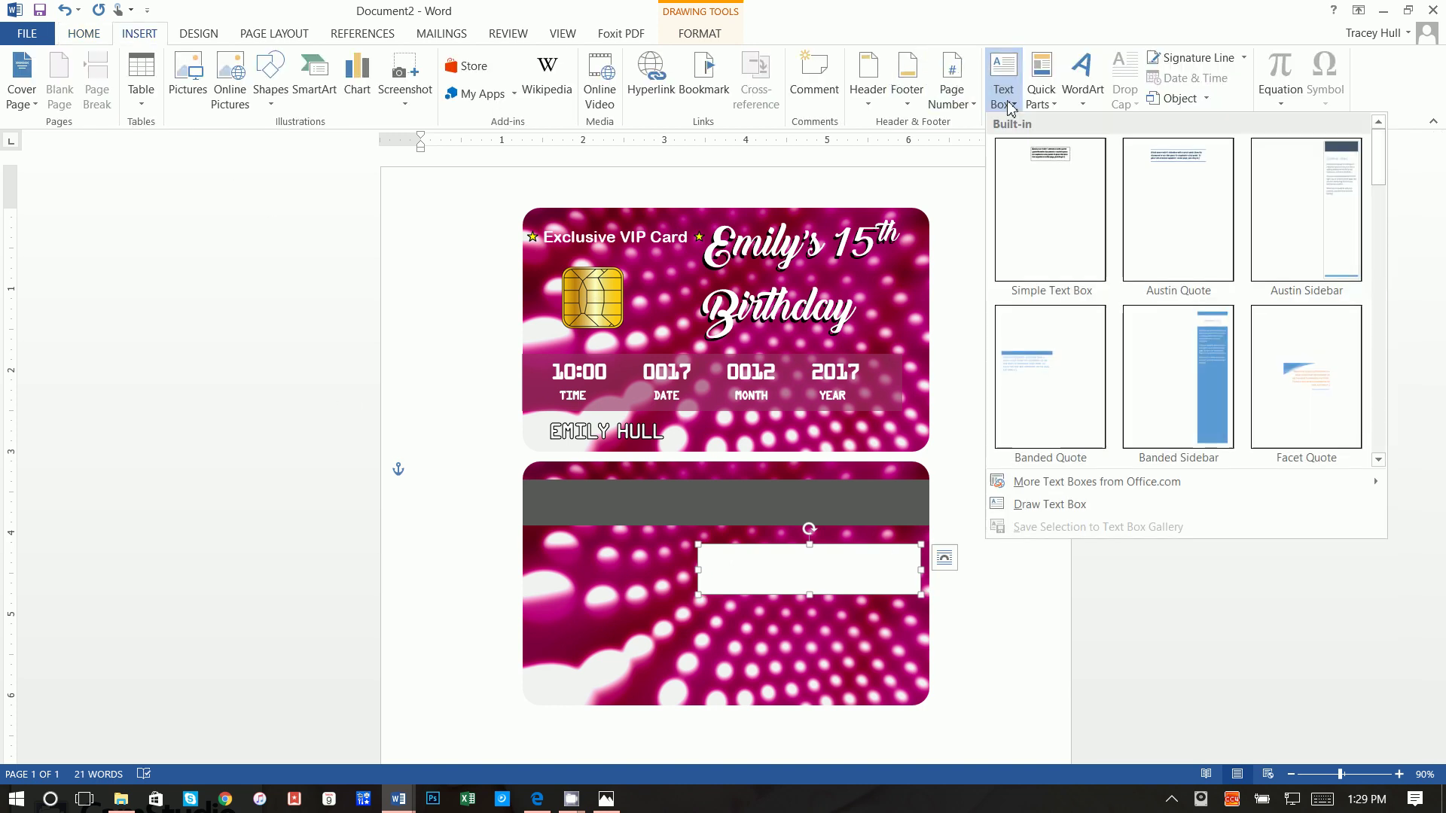
click(1031, 503)
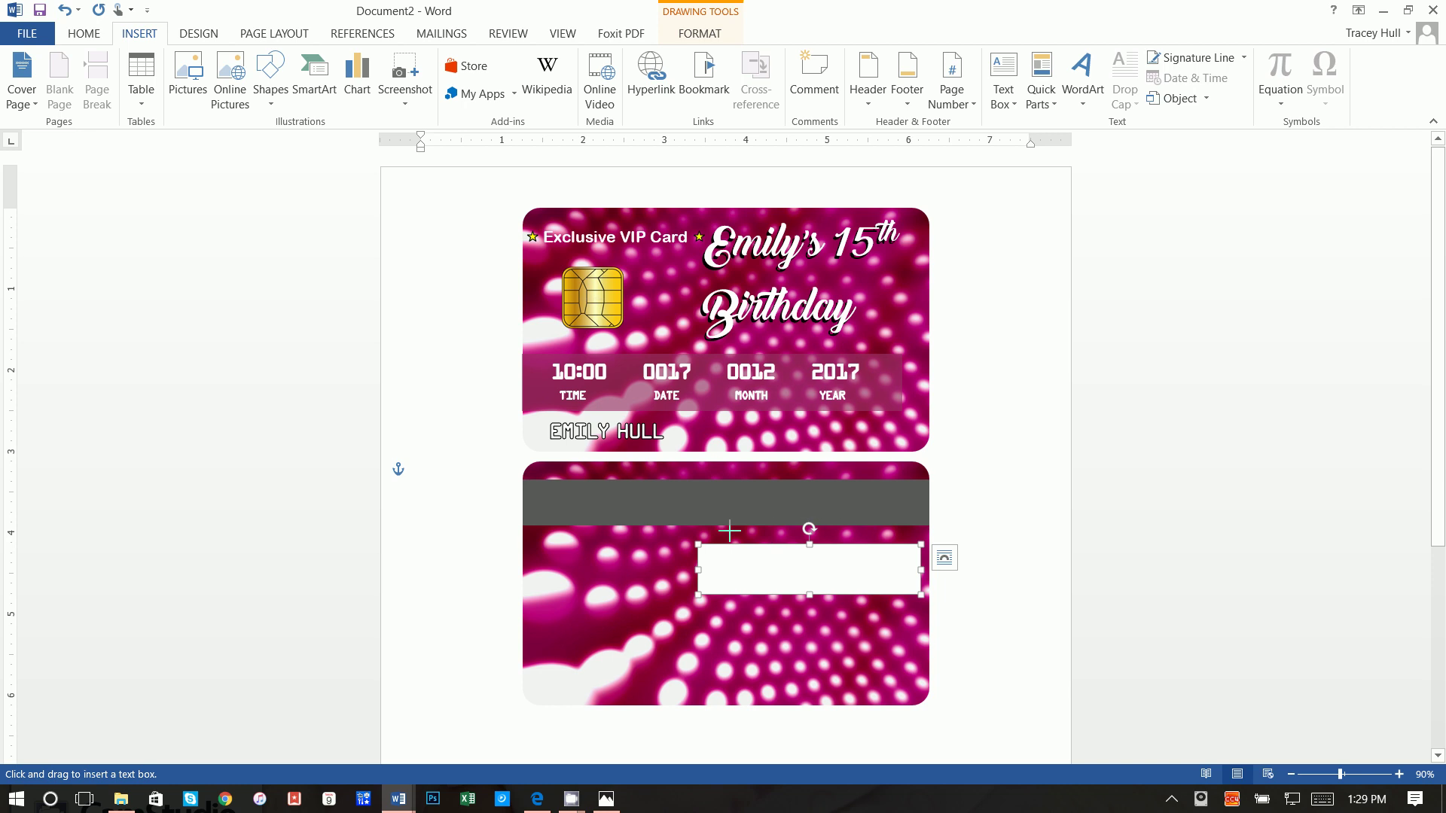
drag(707, 535, 906, 549)
text(Authorized Signature)
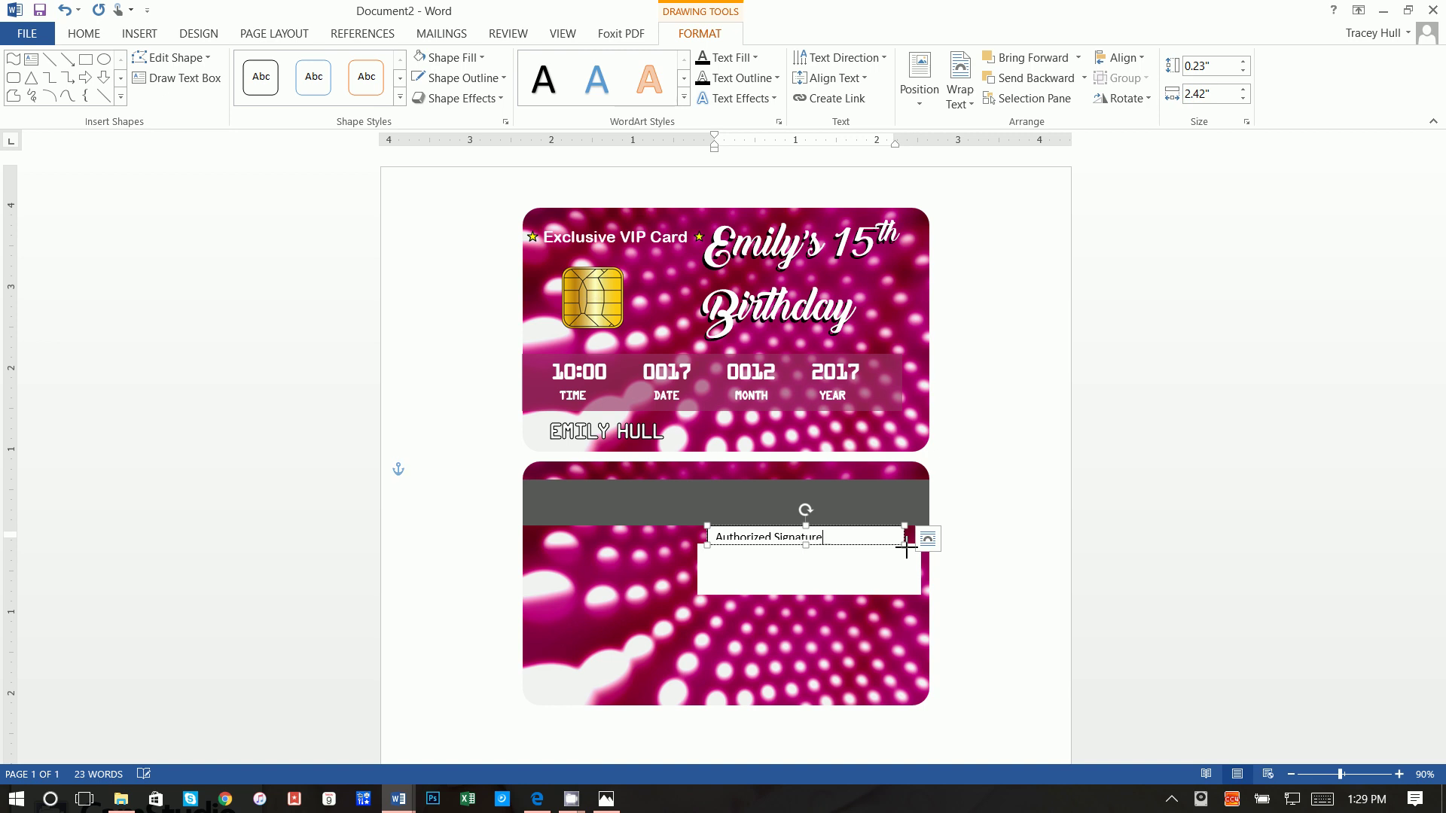
drag(804, 546, 713, 538)
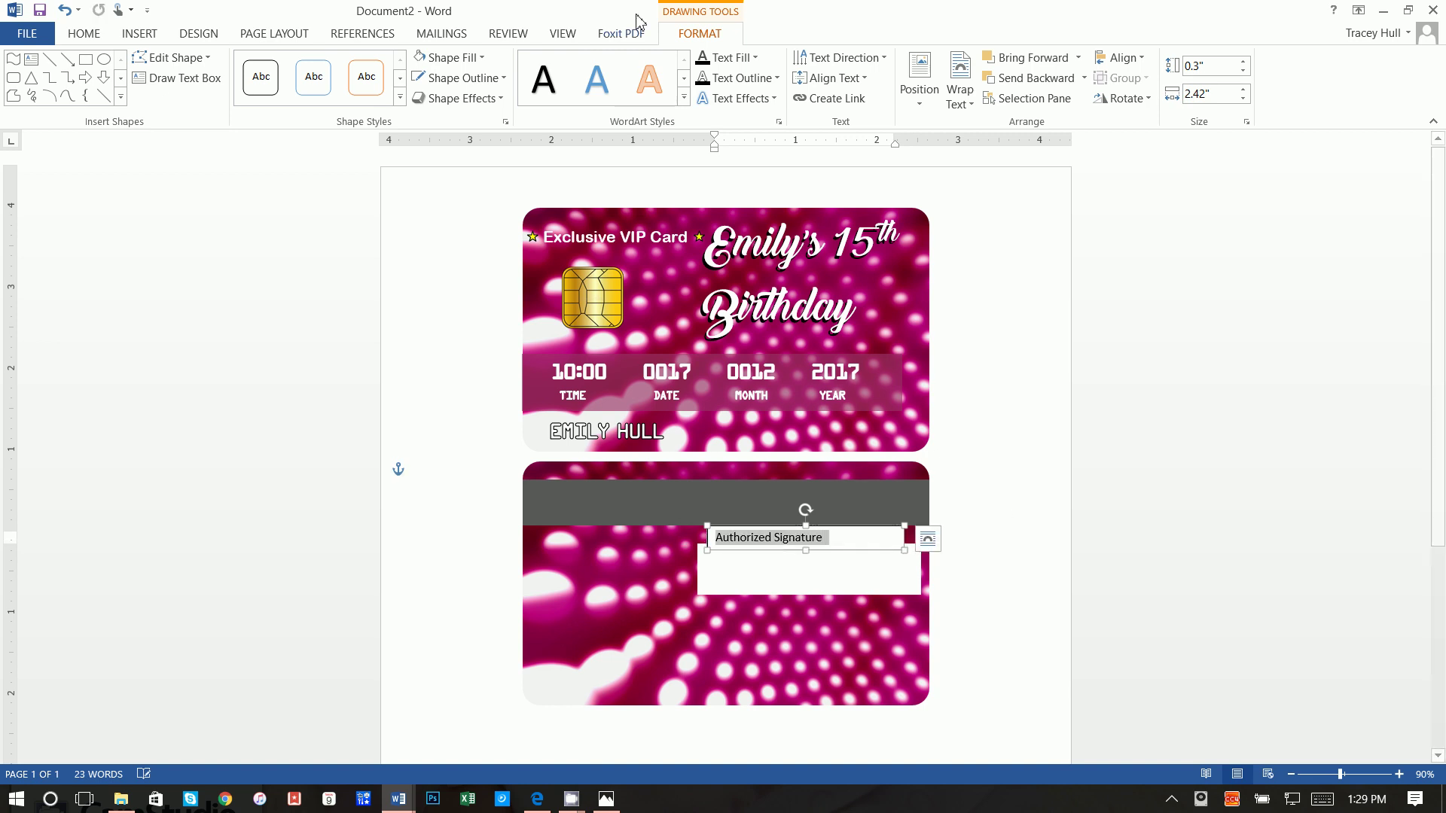
Step: Remove the caption box's fill and border, then narrow it and move it to the panel's right end
click(452, 57)
click(456, 256)
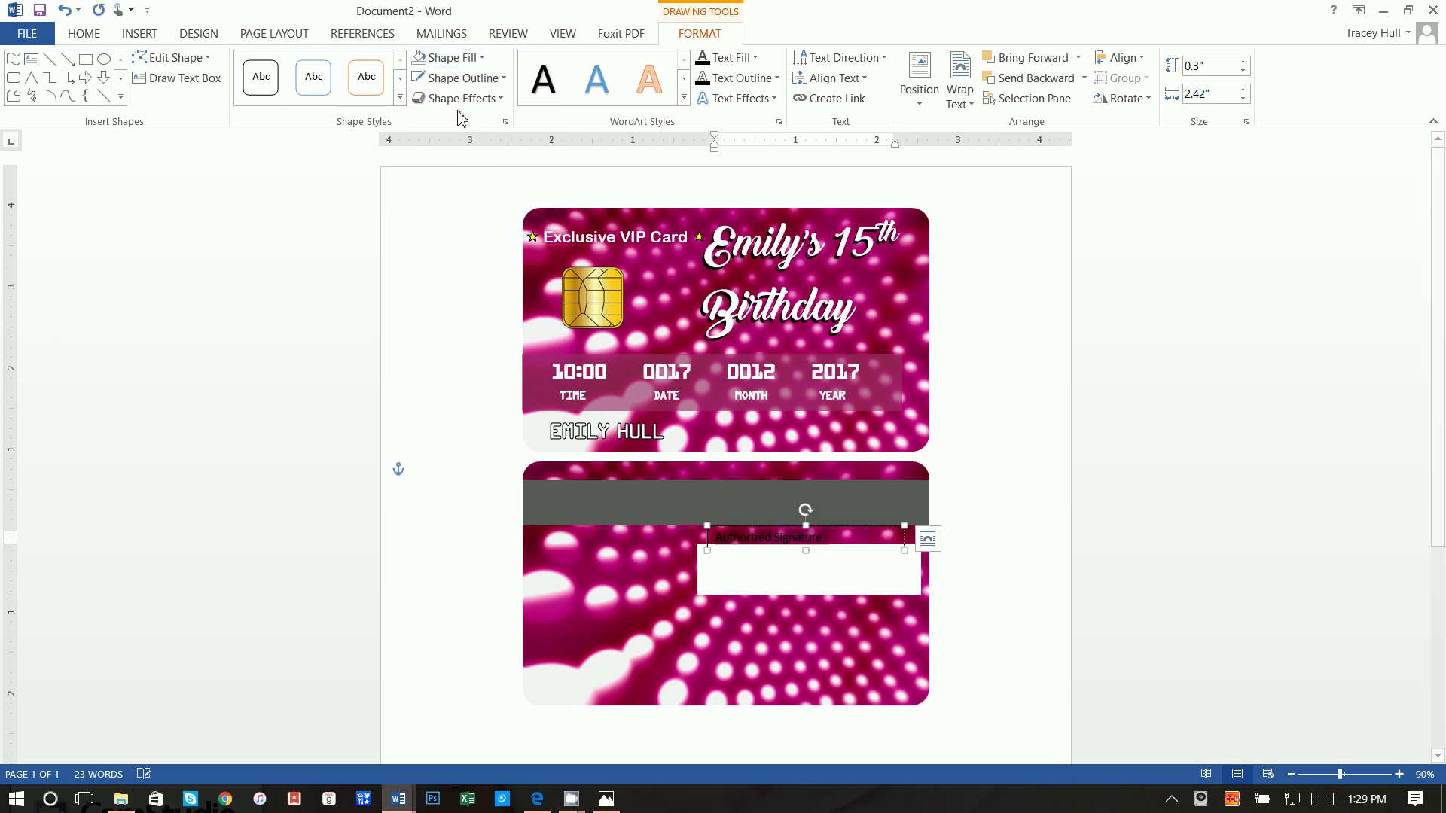
click(461, 77)
click(457, 256)
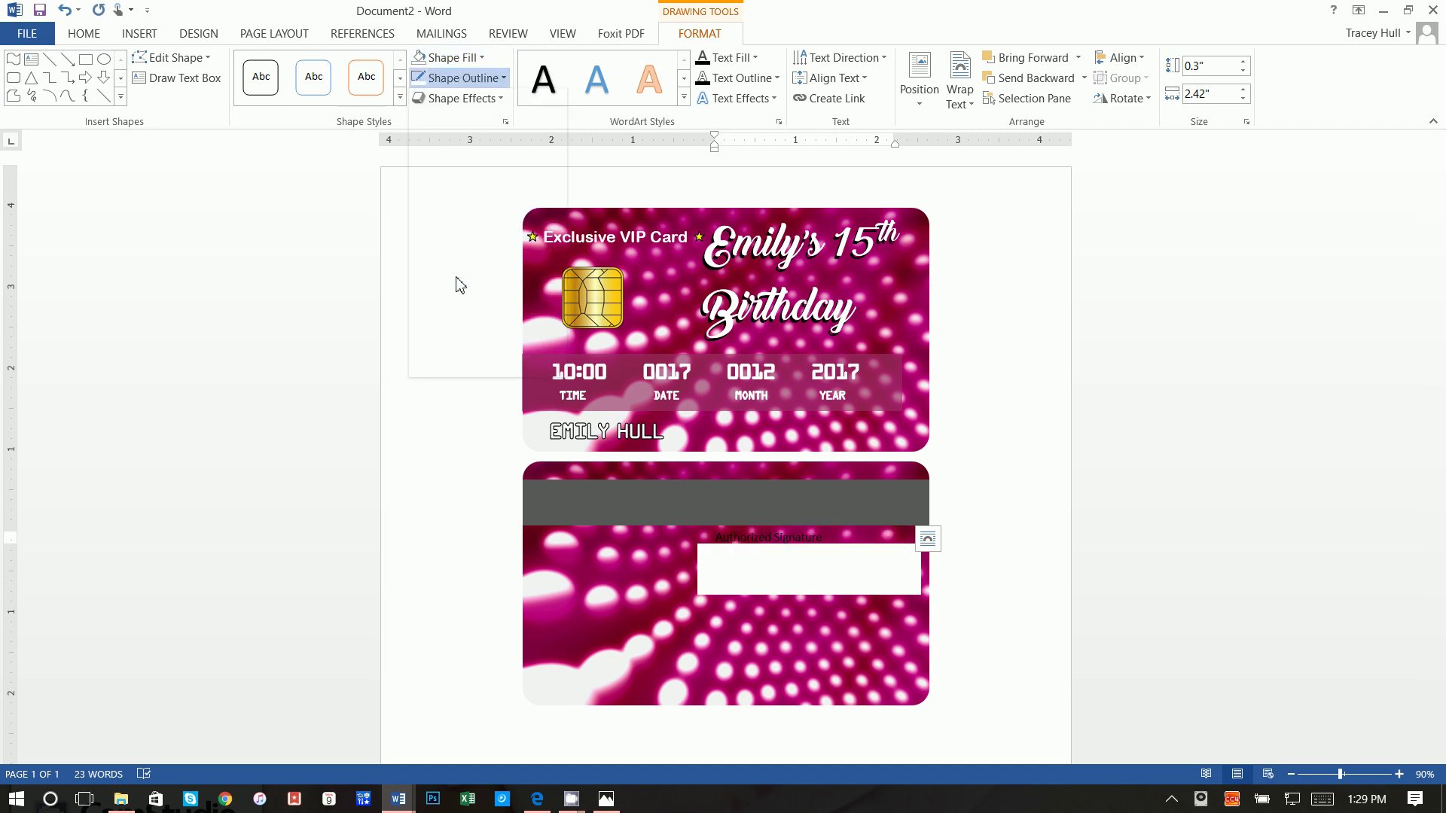
click(84, 34)
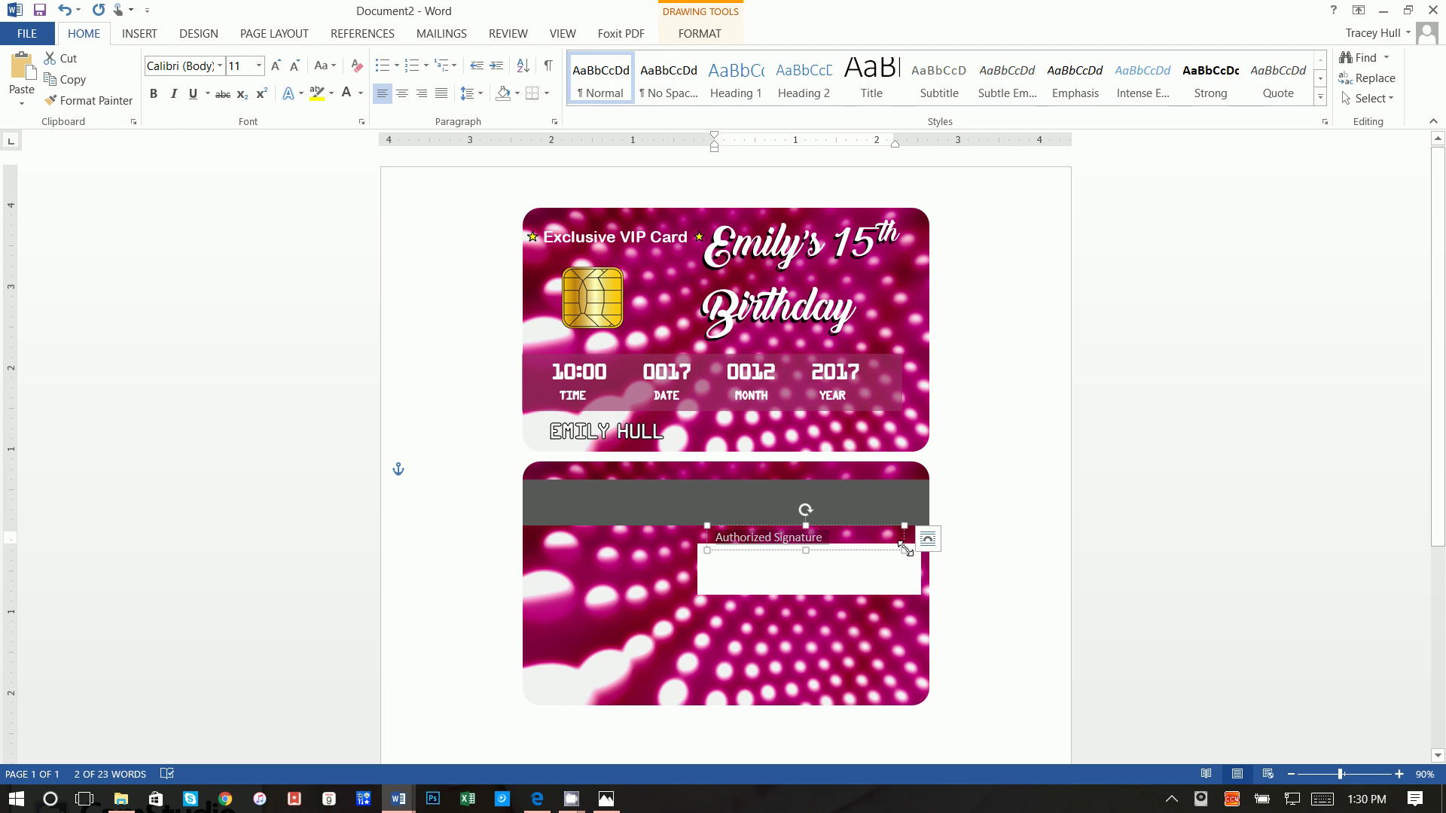
mouse_move(906, 551)
mouse_down()
mouse_move(832, 552)
mouse_move(912, 528)
mouse_up()
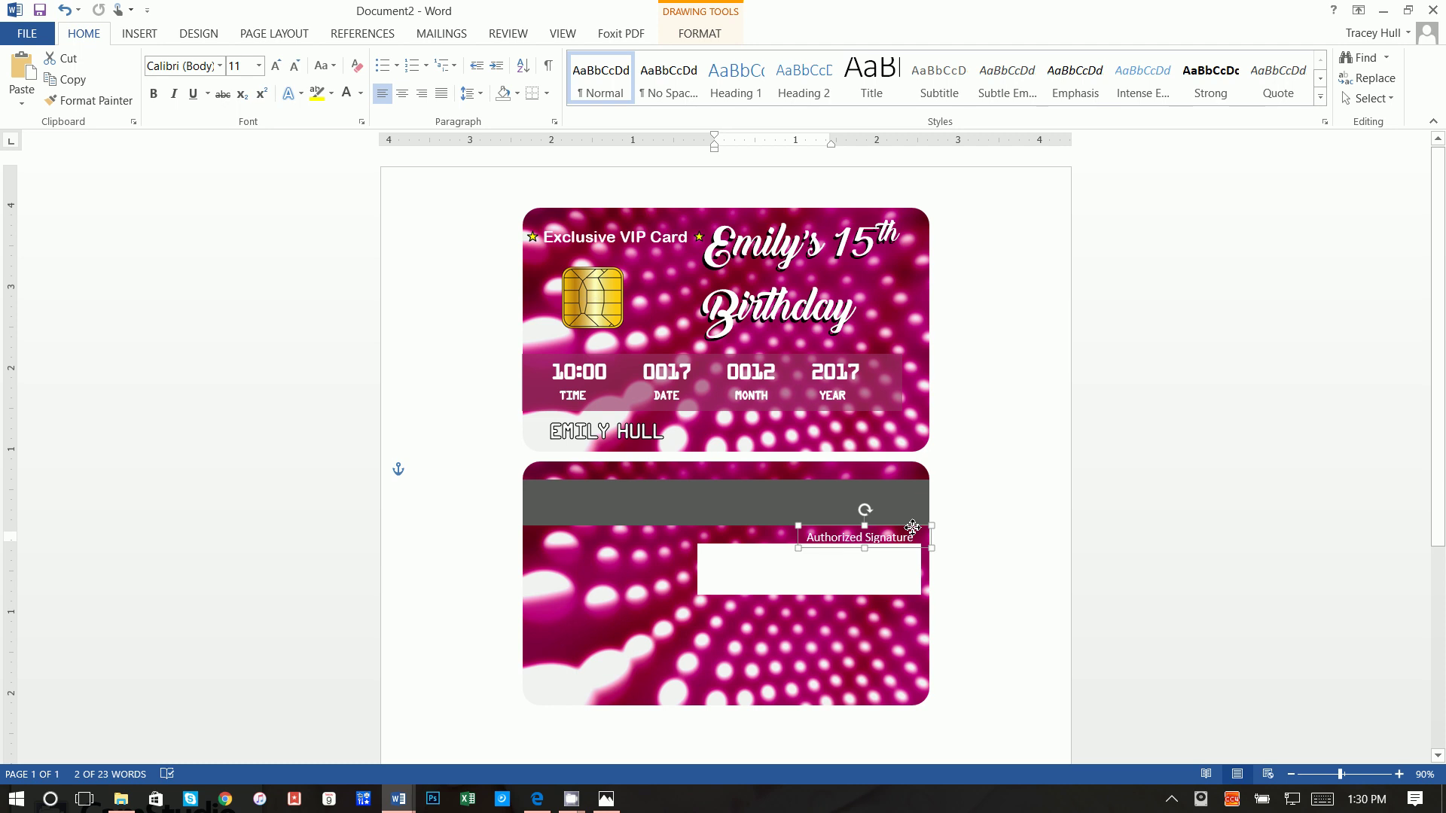
mouse_move(913, 527)
mouse_down()
mouse_move(948, 535)
mouse_move(933, 527)
mouse_up()
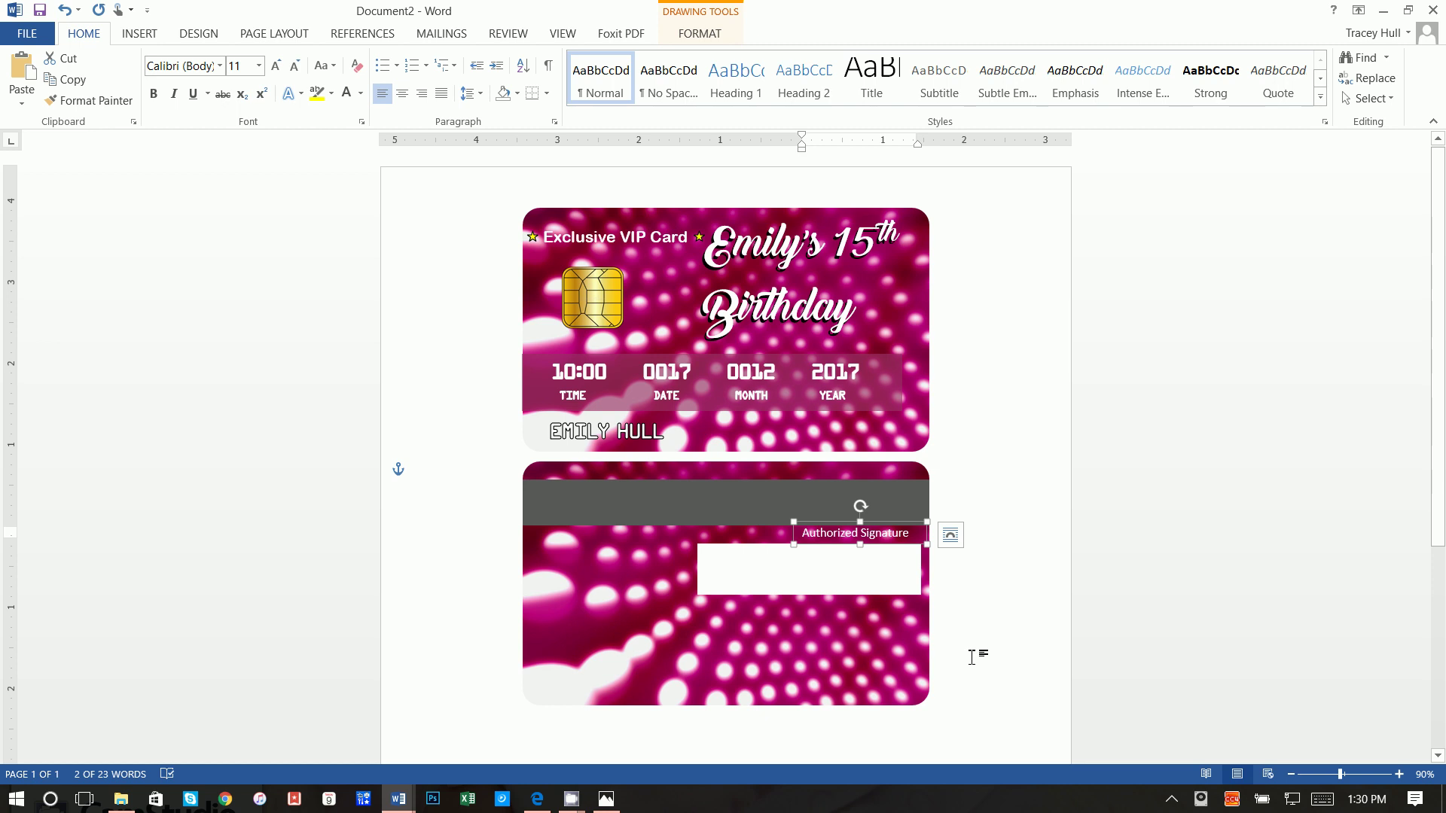
click(979, 652)
Step: Add a text box inside the white panel containing the guest of honour's name
click(123, 34)
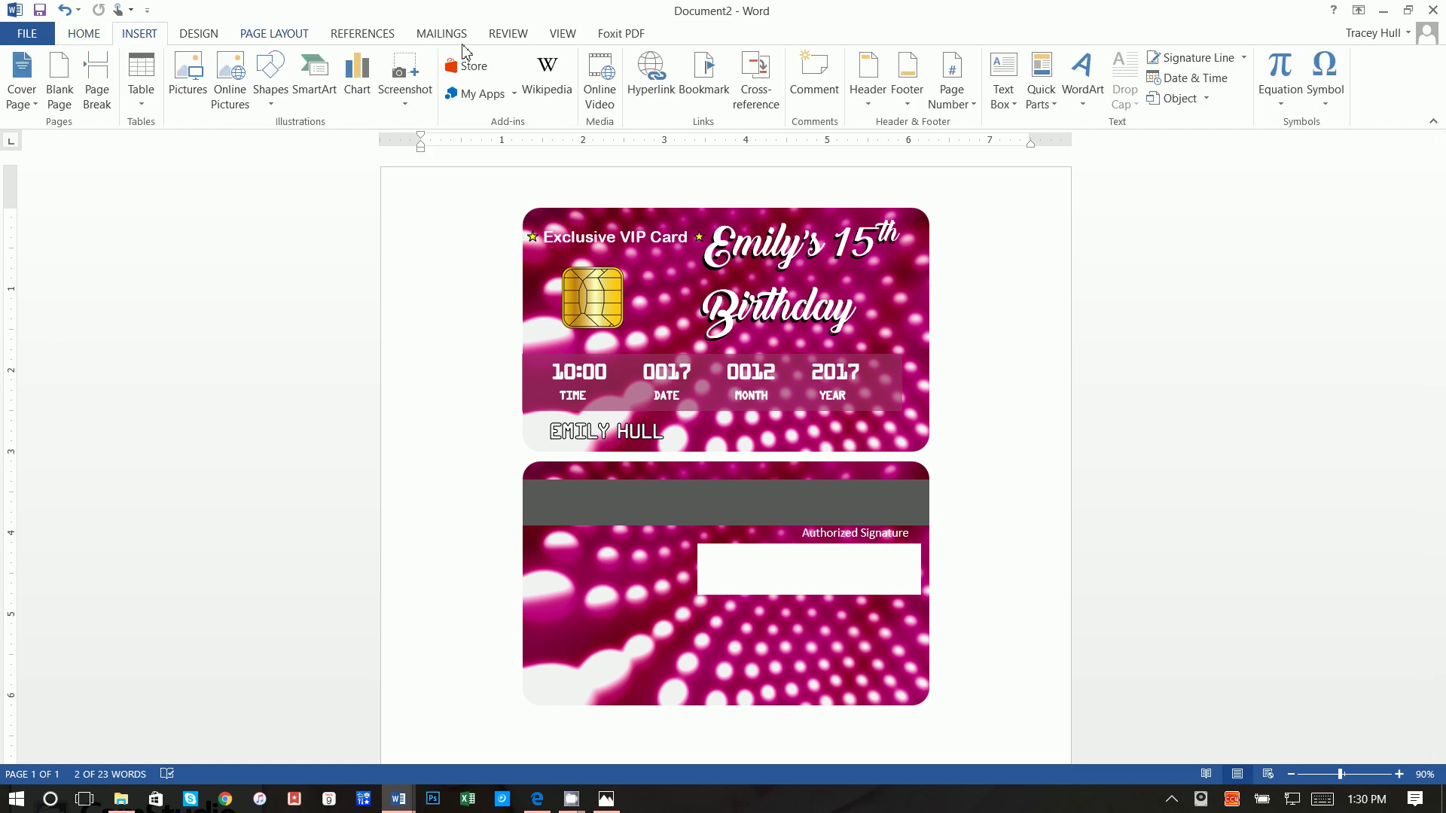
click(1004, 64)
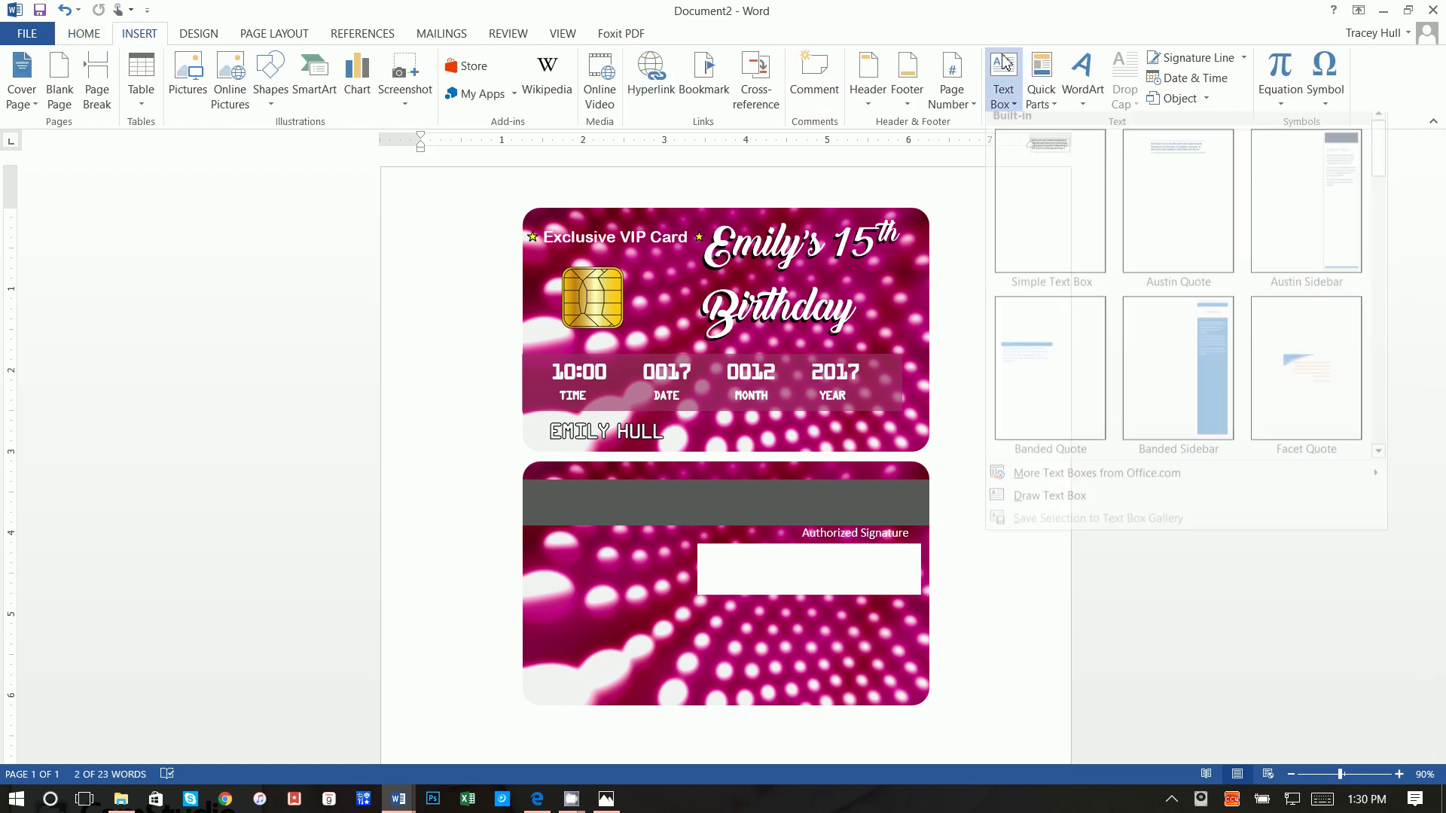
click(1054, 496)
mouse_move(740, 548)
mouse_down()
mouse_move(813, 594)
mouse_move(920, 607)
mouse_up()
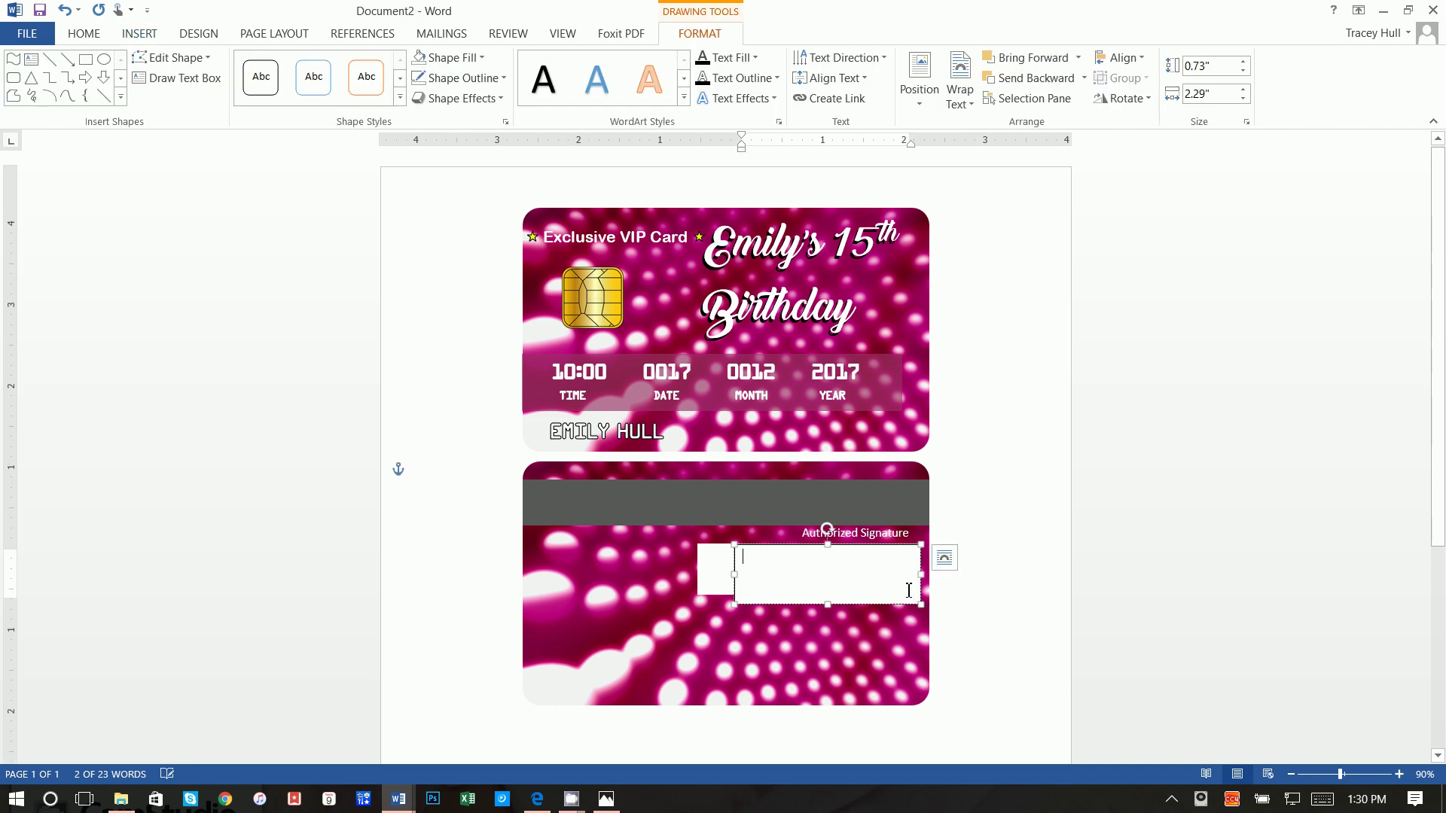
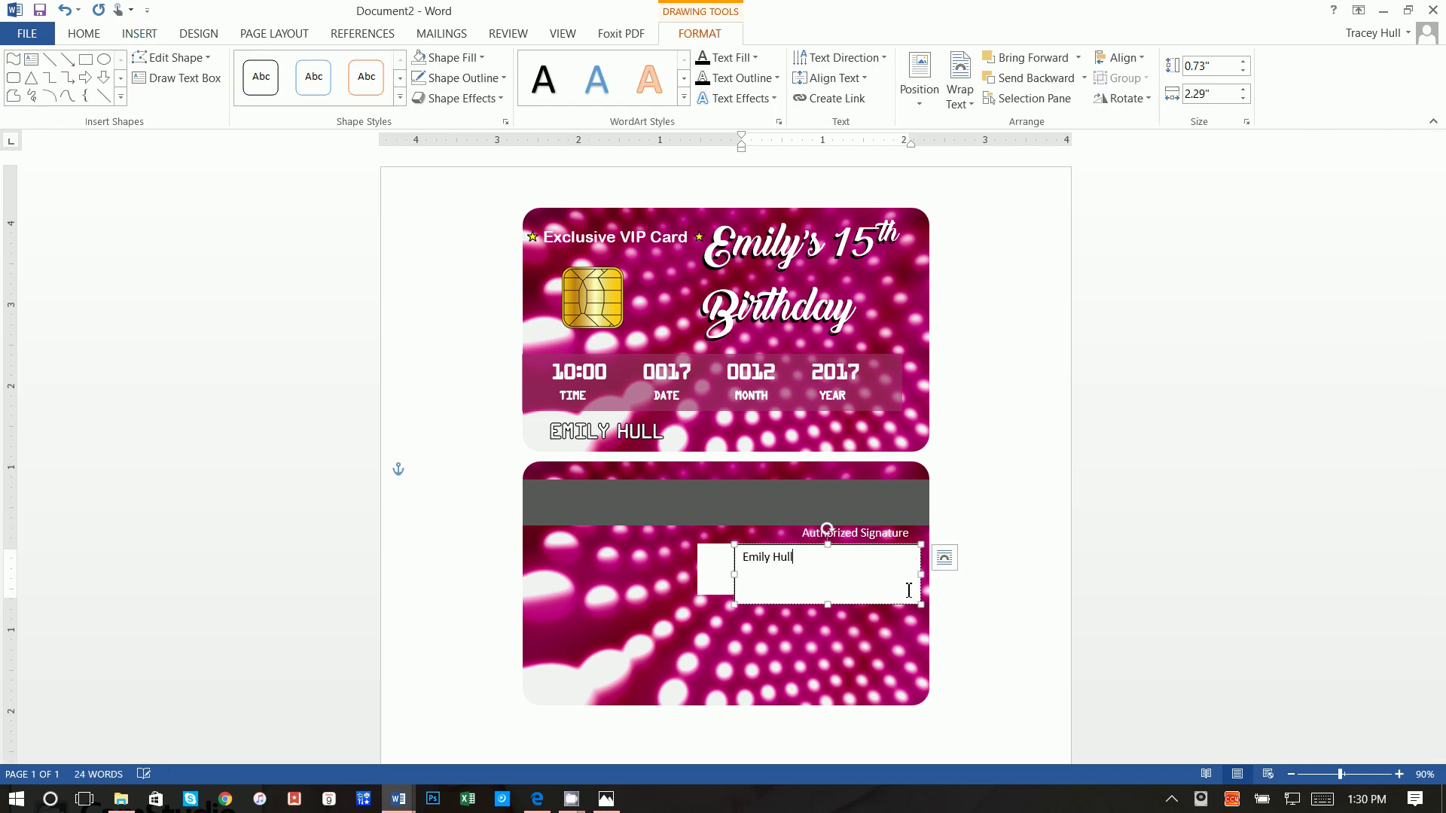
Step: Remove the name box's fill and border
triple_click(839, 567)
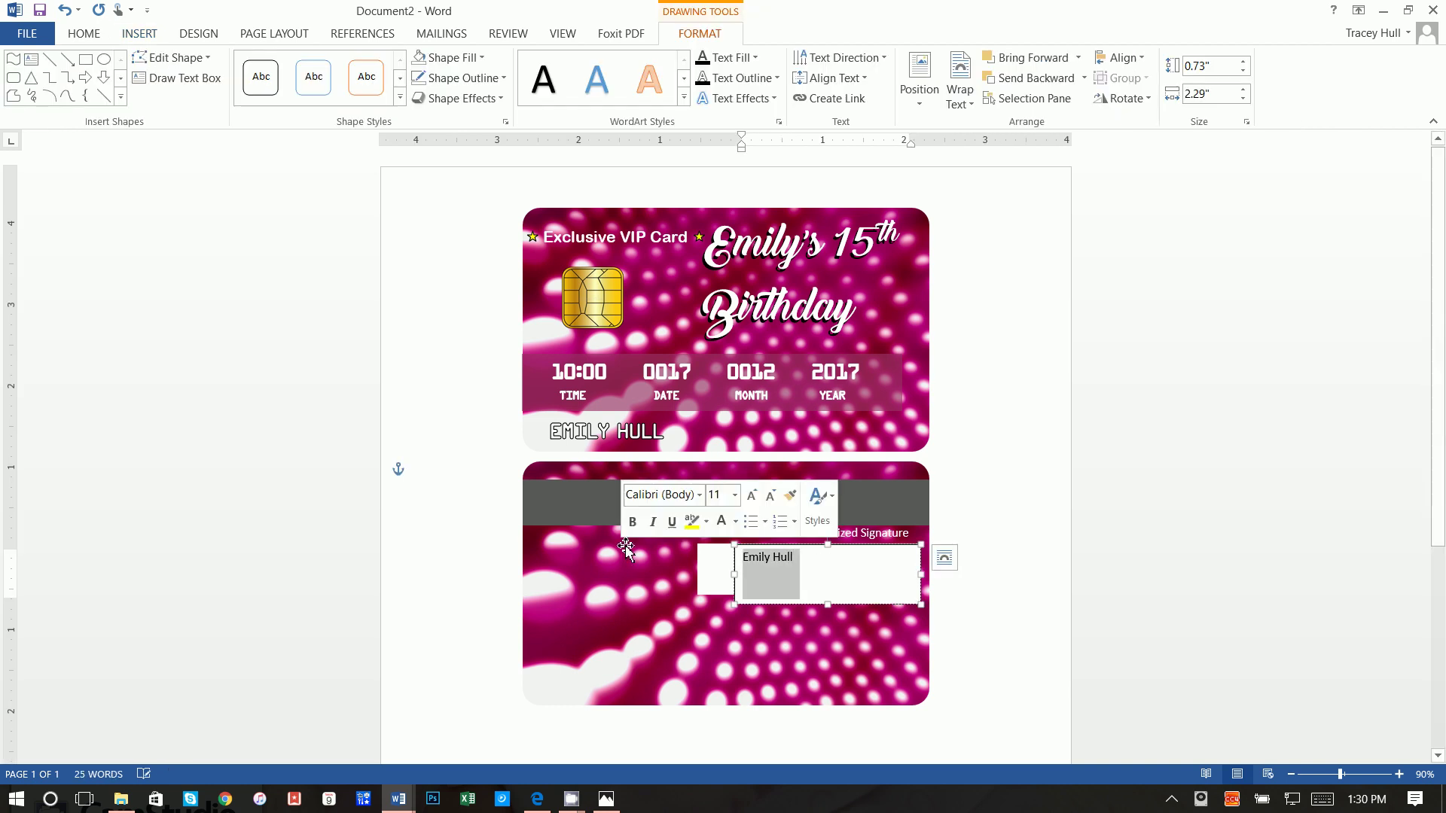
click(442, 58)
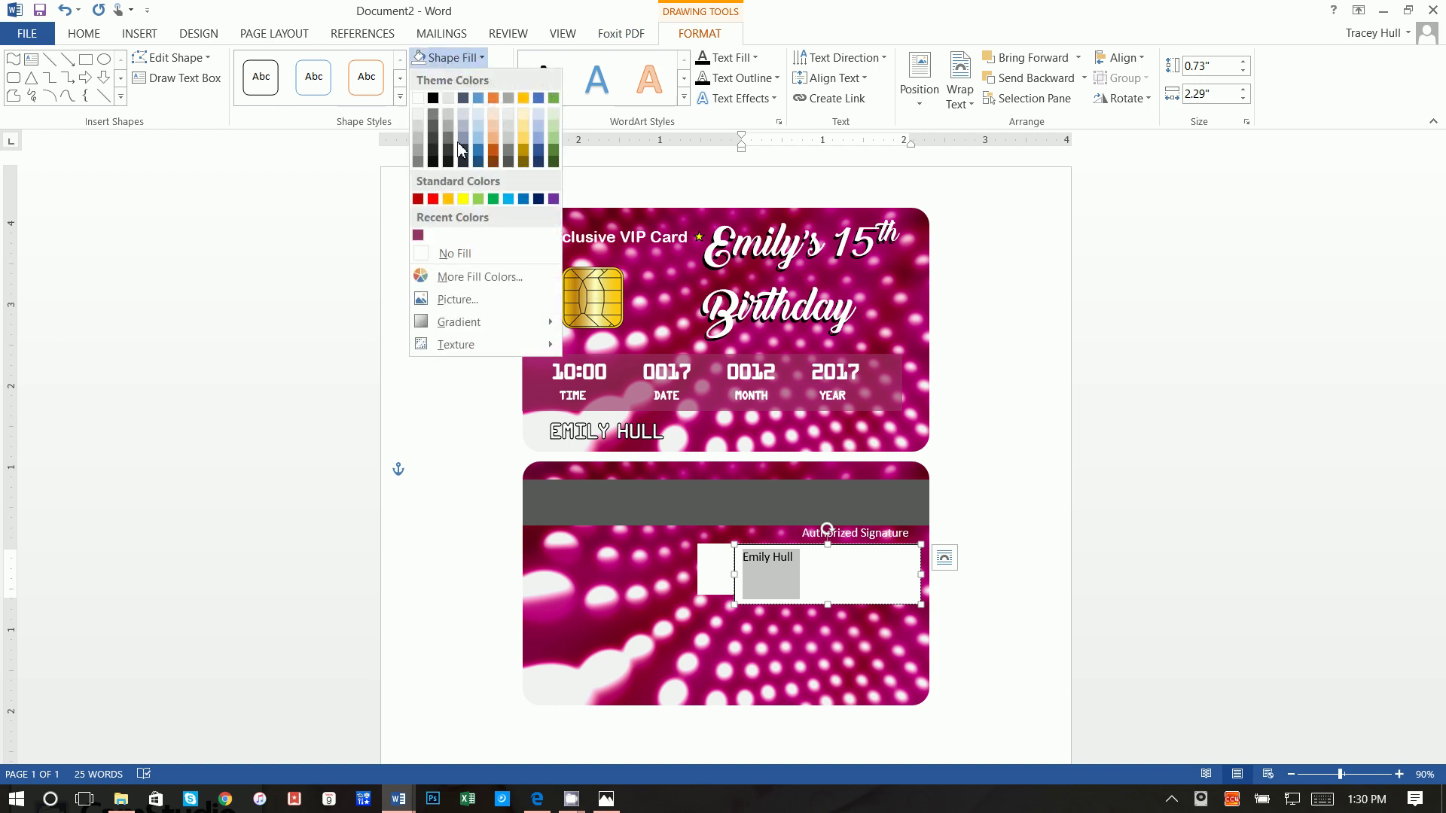
click(464, 248)
click(463, 78)
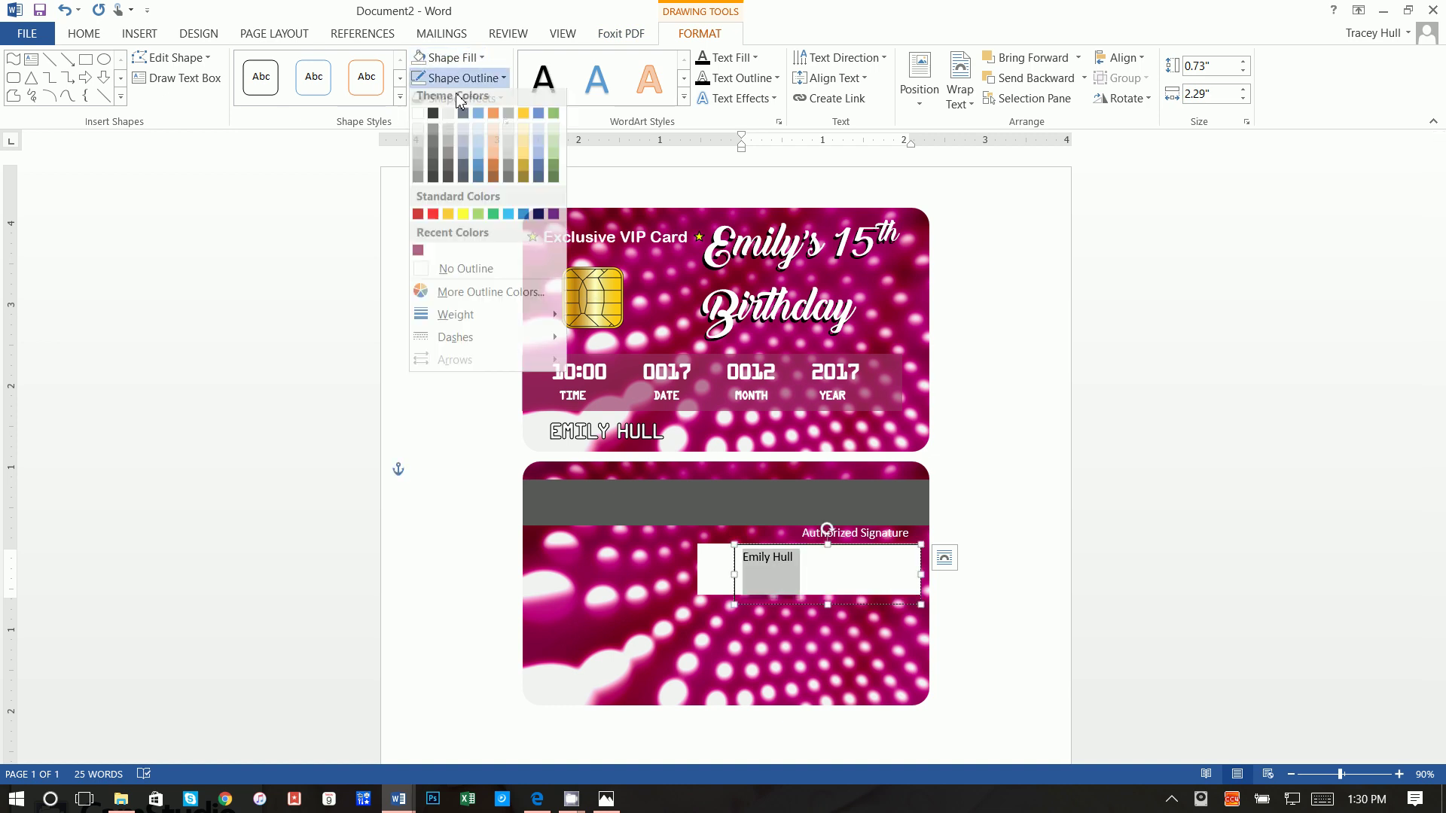
click(467, 271)
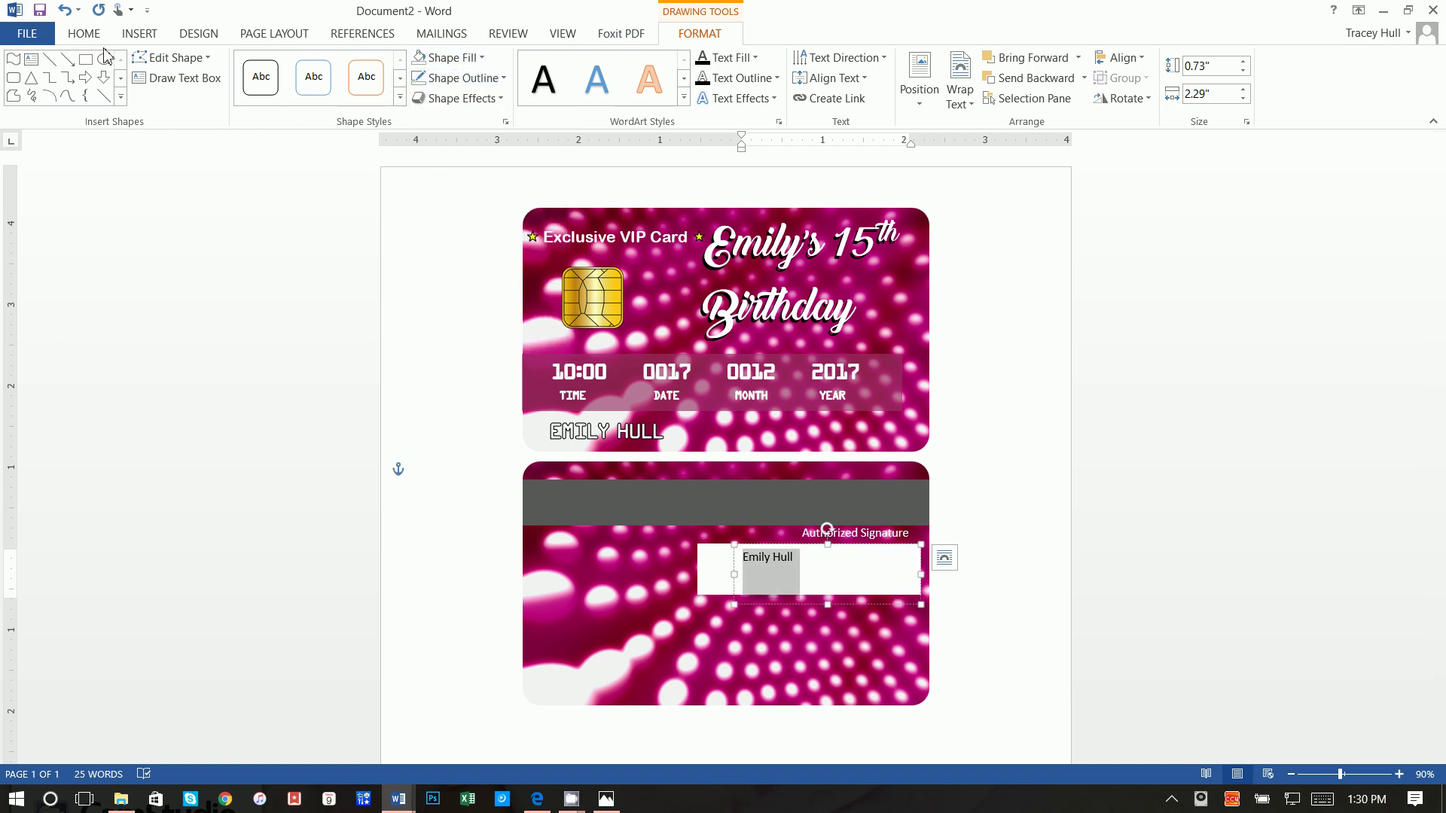
click(89, 34)
click(222, 67)
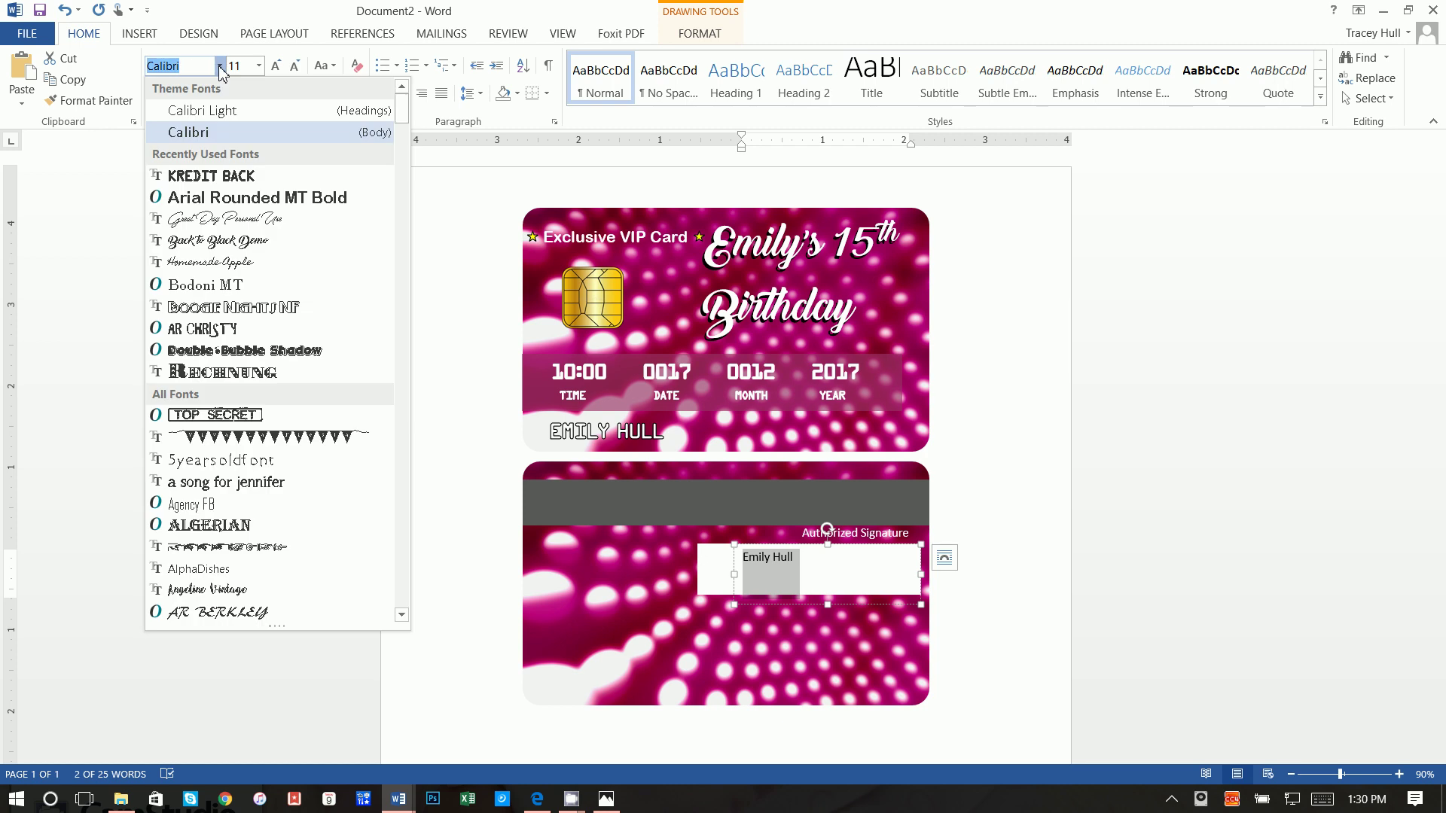
Step: Set the signature name in Homemade Apple at 24 pt and nudge it into place
click(249, 263)
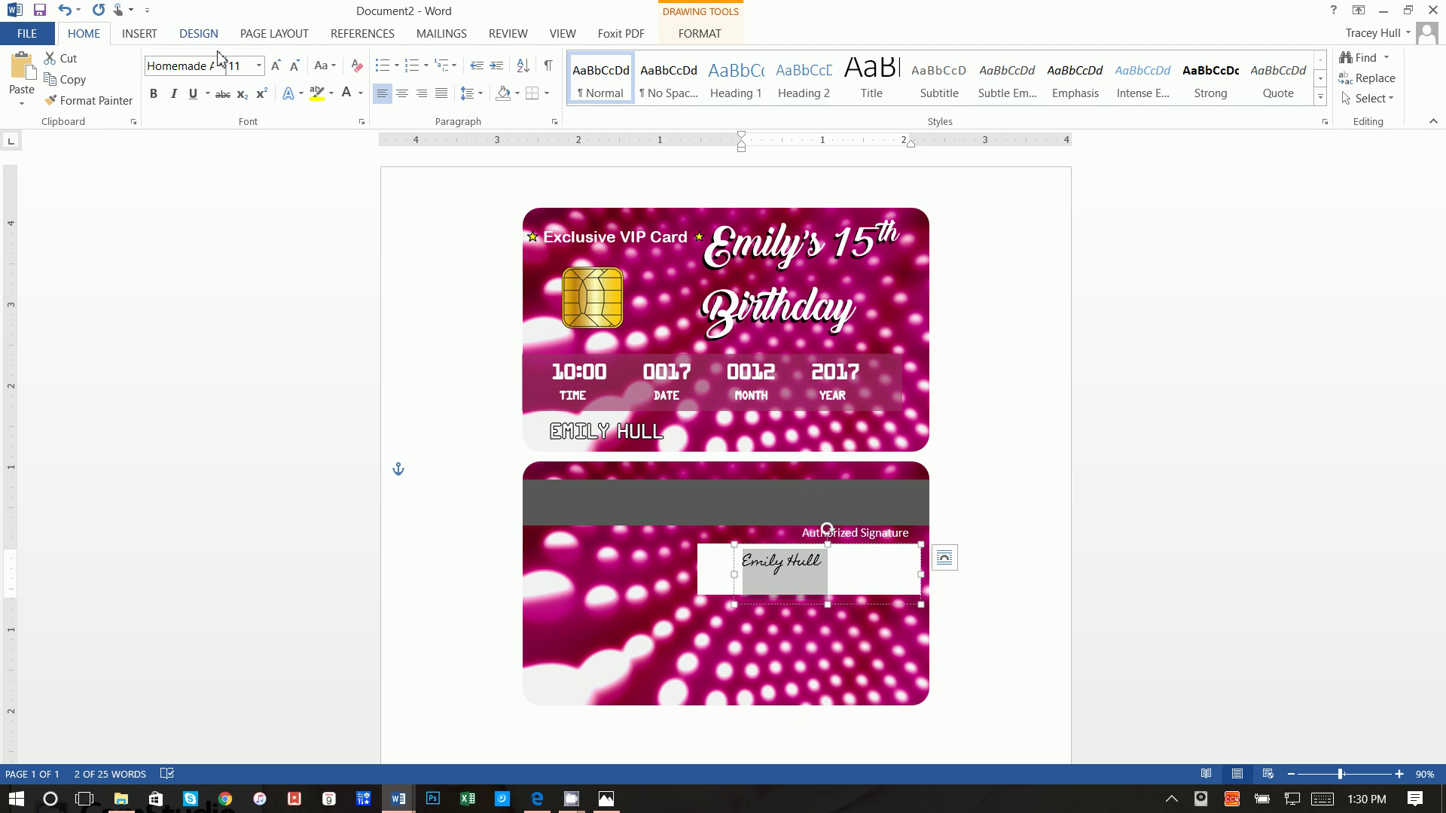
click(253, 66)
key(Return)
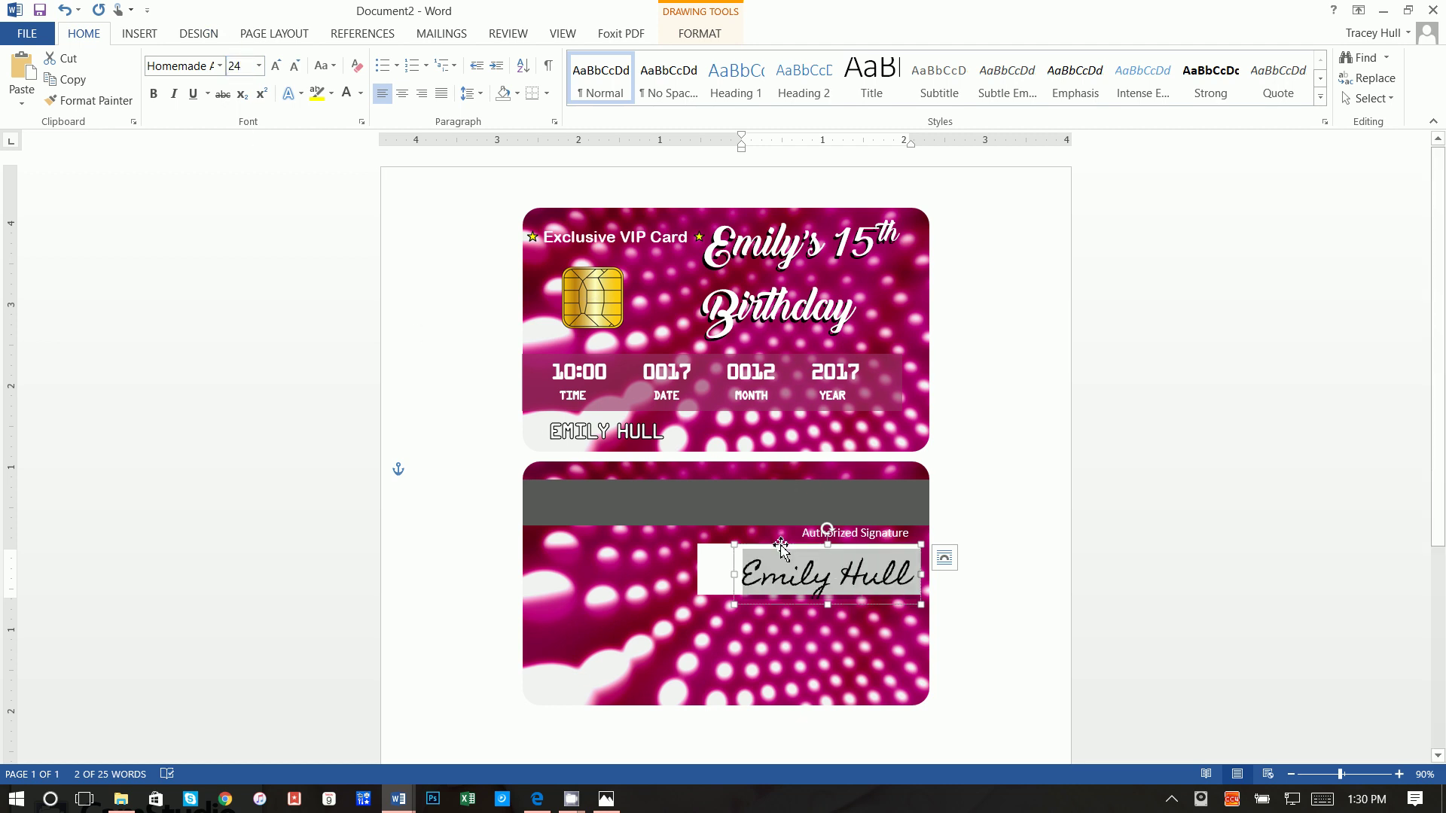
drag(781, 542, 778, 540)
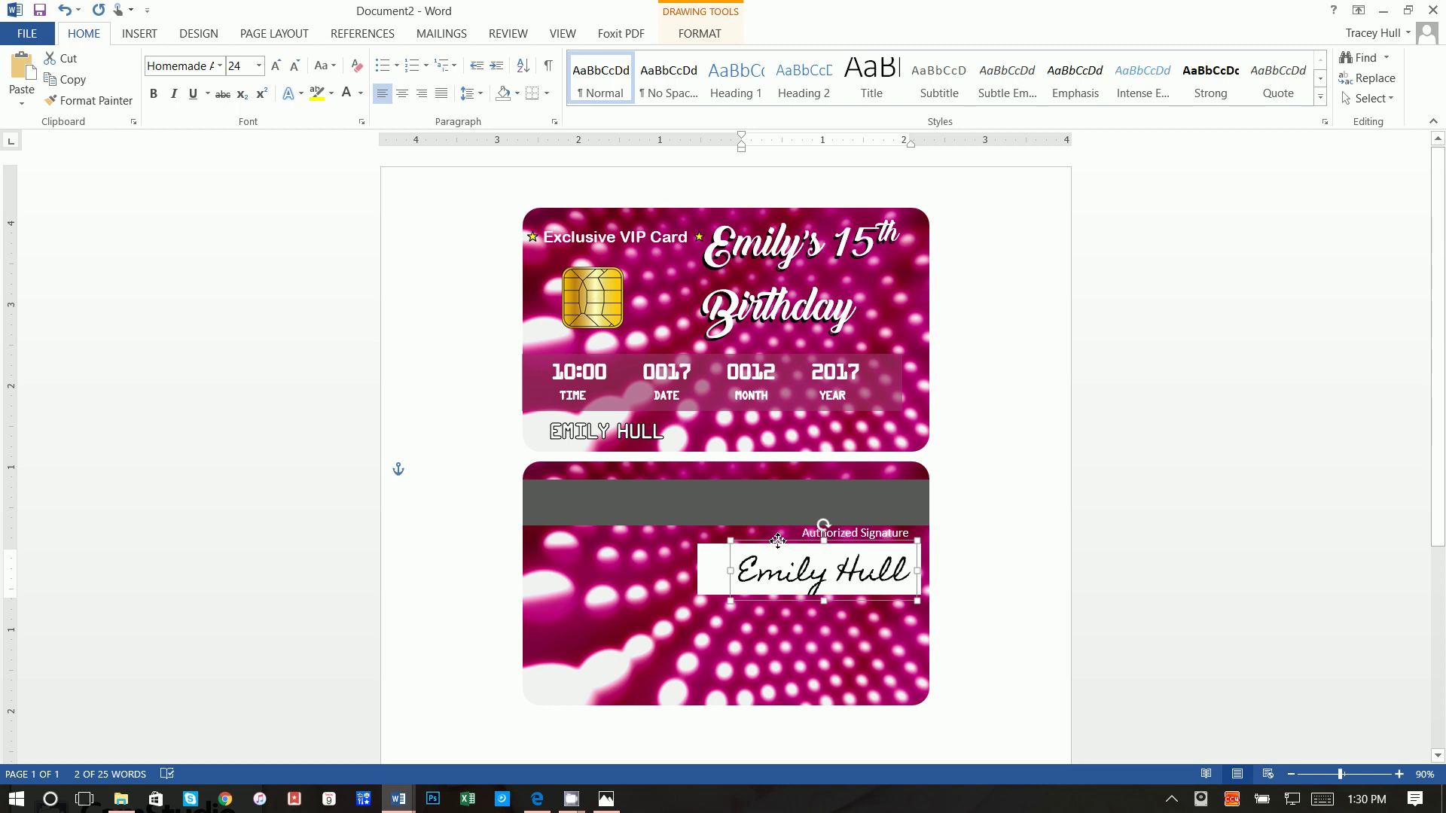
click(1042, 564)
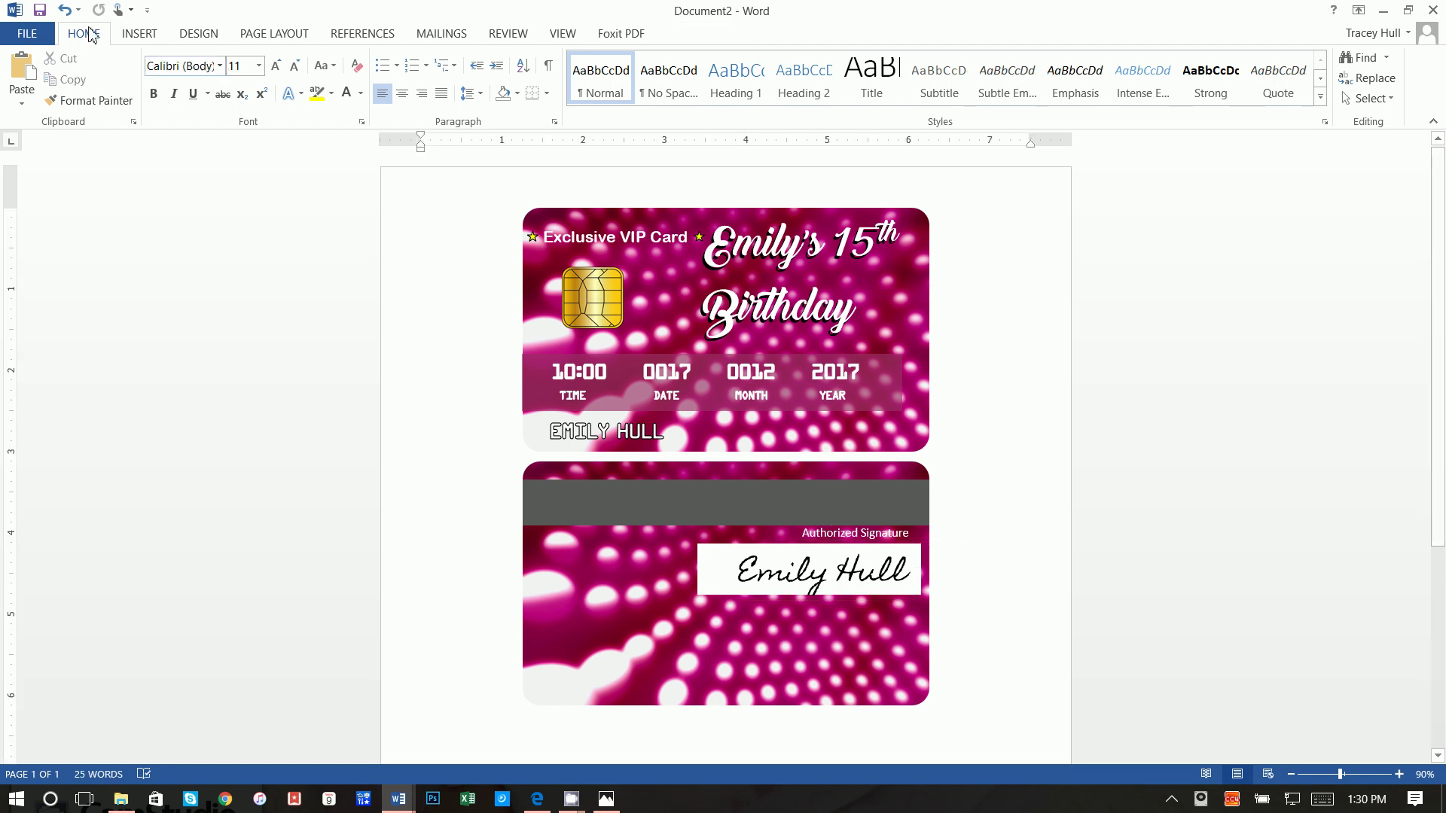
Step: Draw a rounded rectangle over the lower part of the card back
click(122, 35)
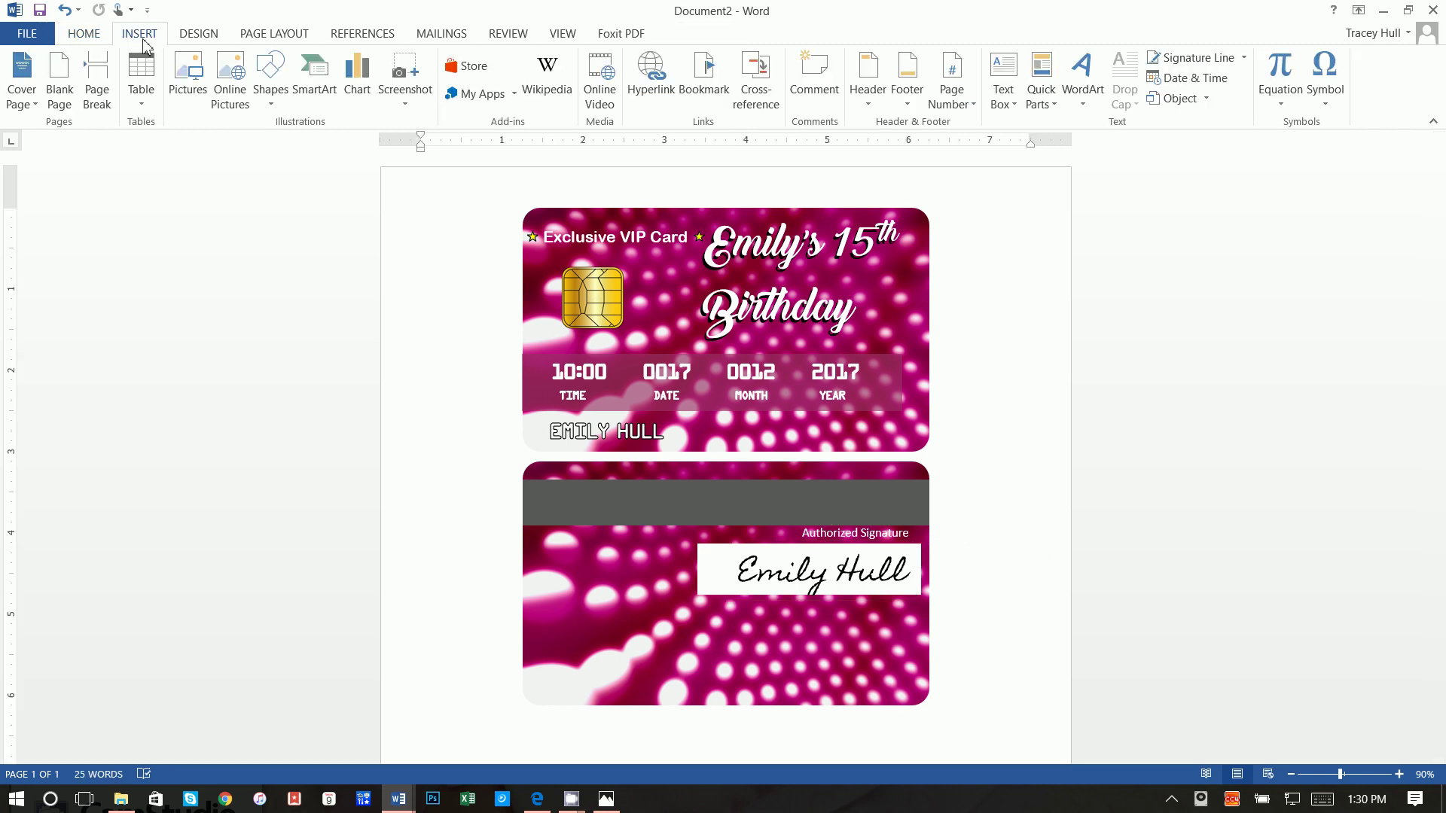
click(270, 79)
click(369, 143)
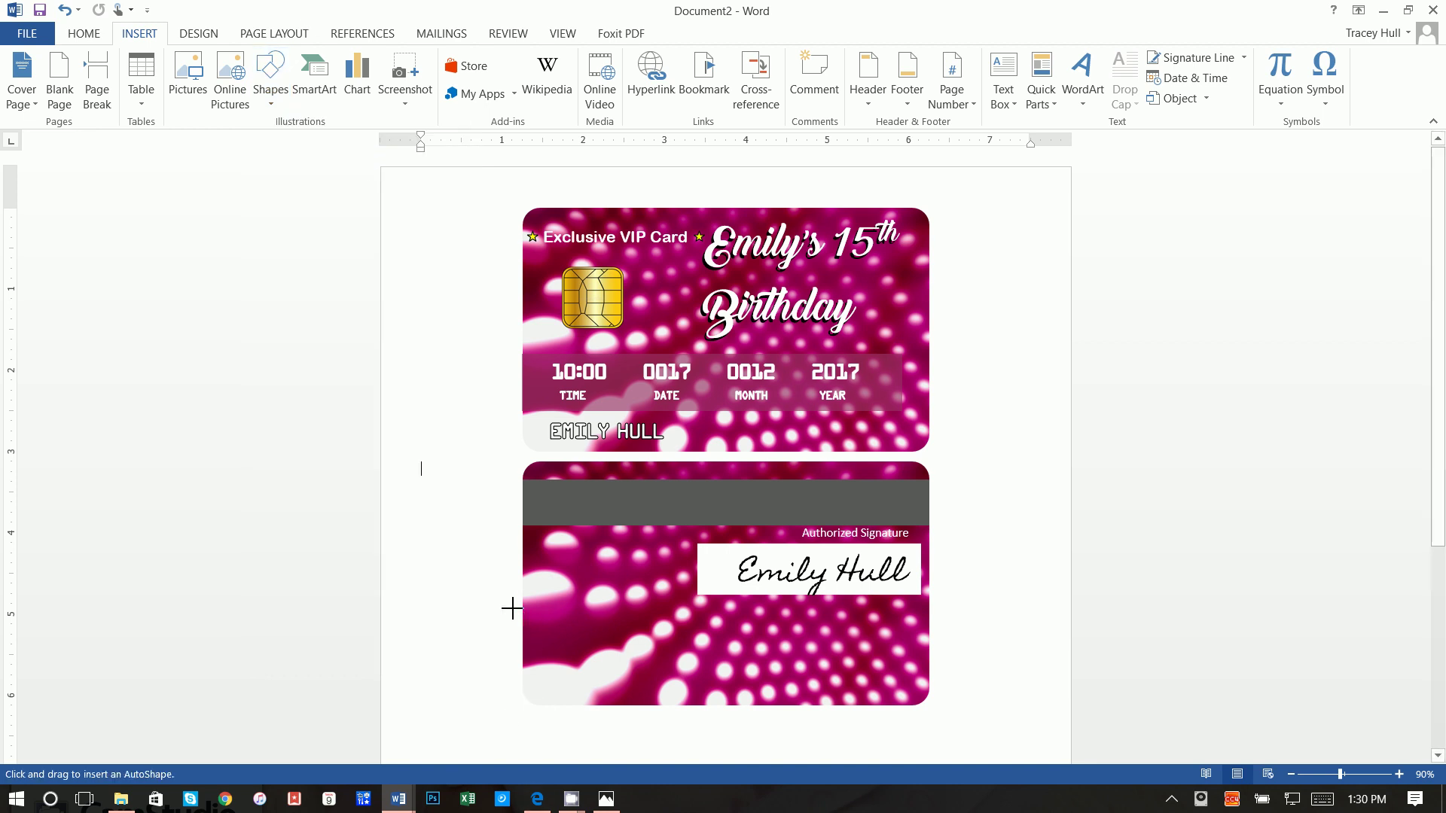
drag(525, 600, 930, 705)
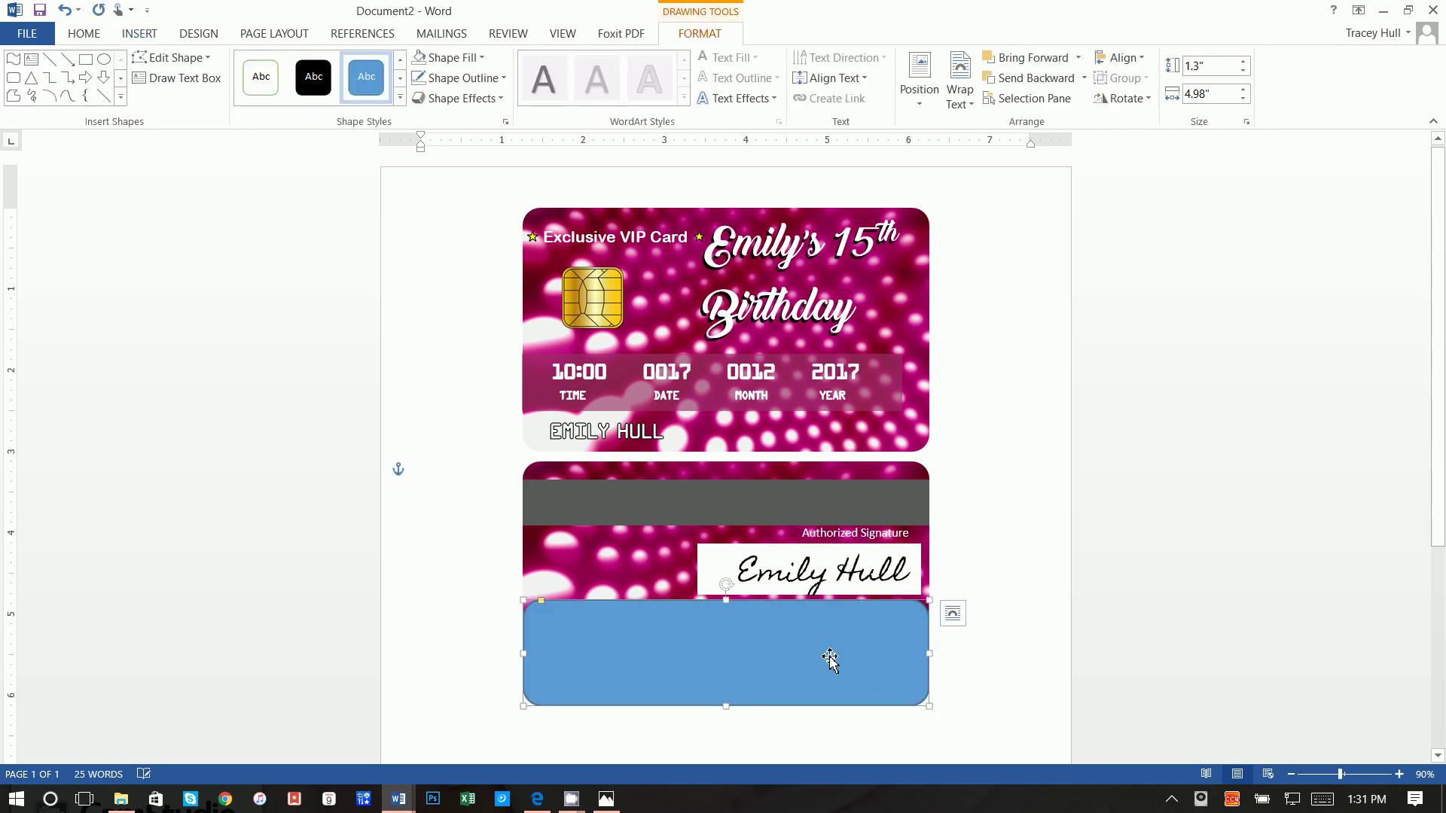
Step: Fill the rectangle with the recent dark pink at 35% transparency
click(467, 60)
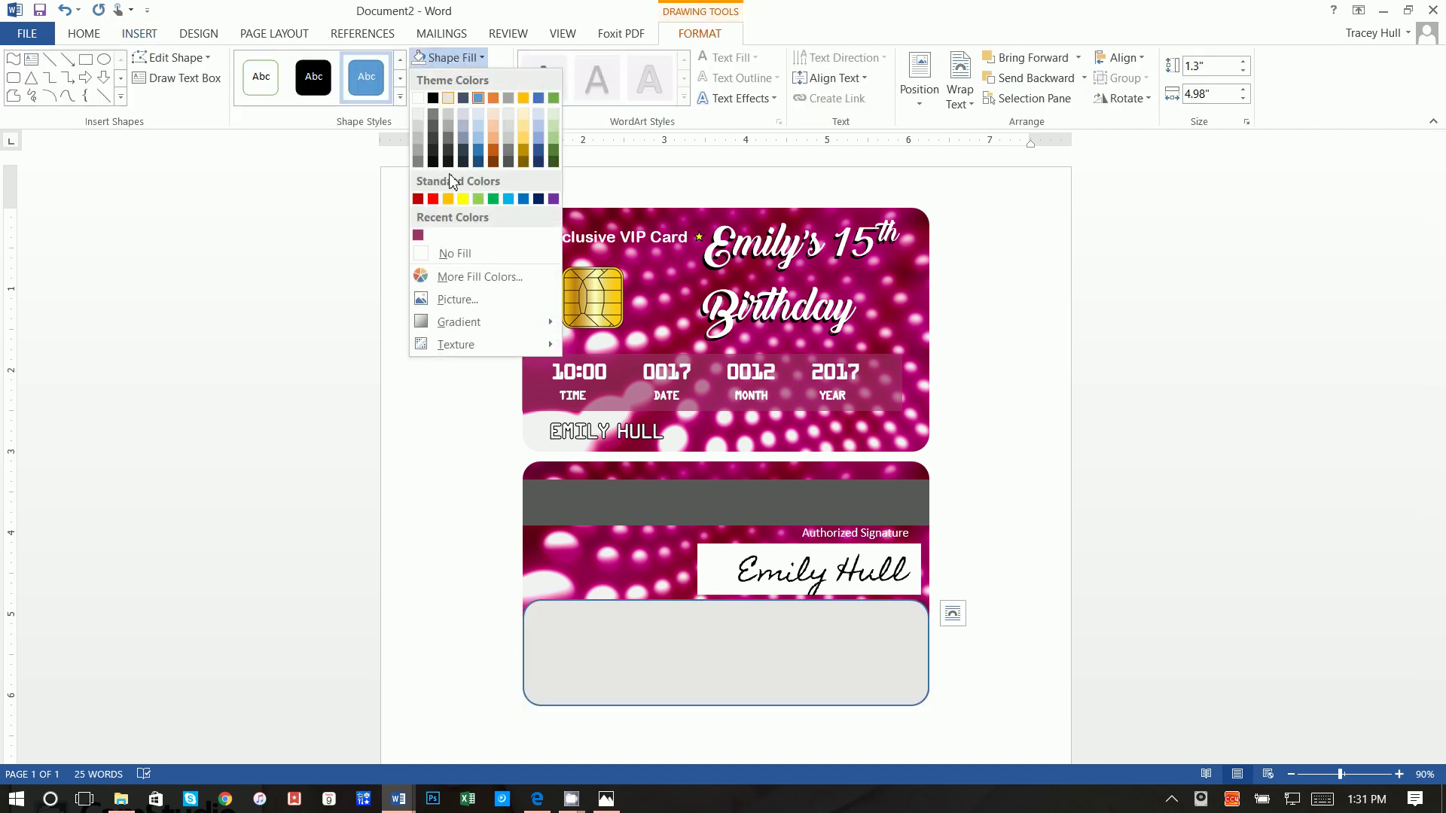
click(419, 238)
click(451, 59)
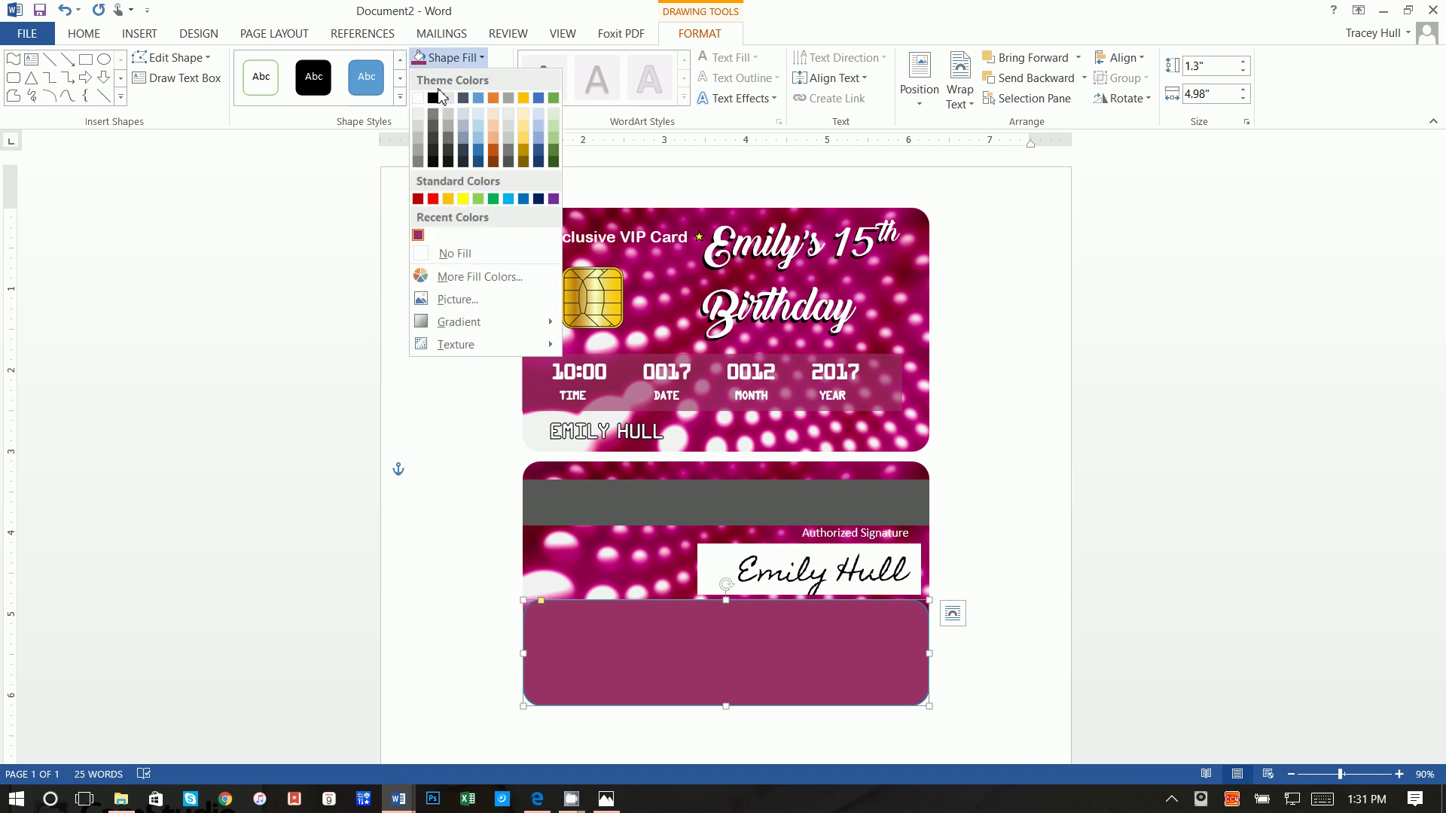
click(444, 284)
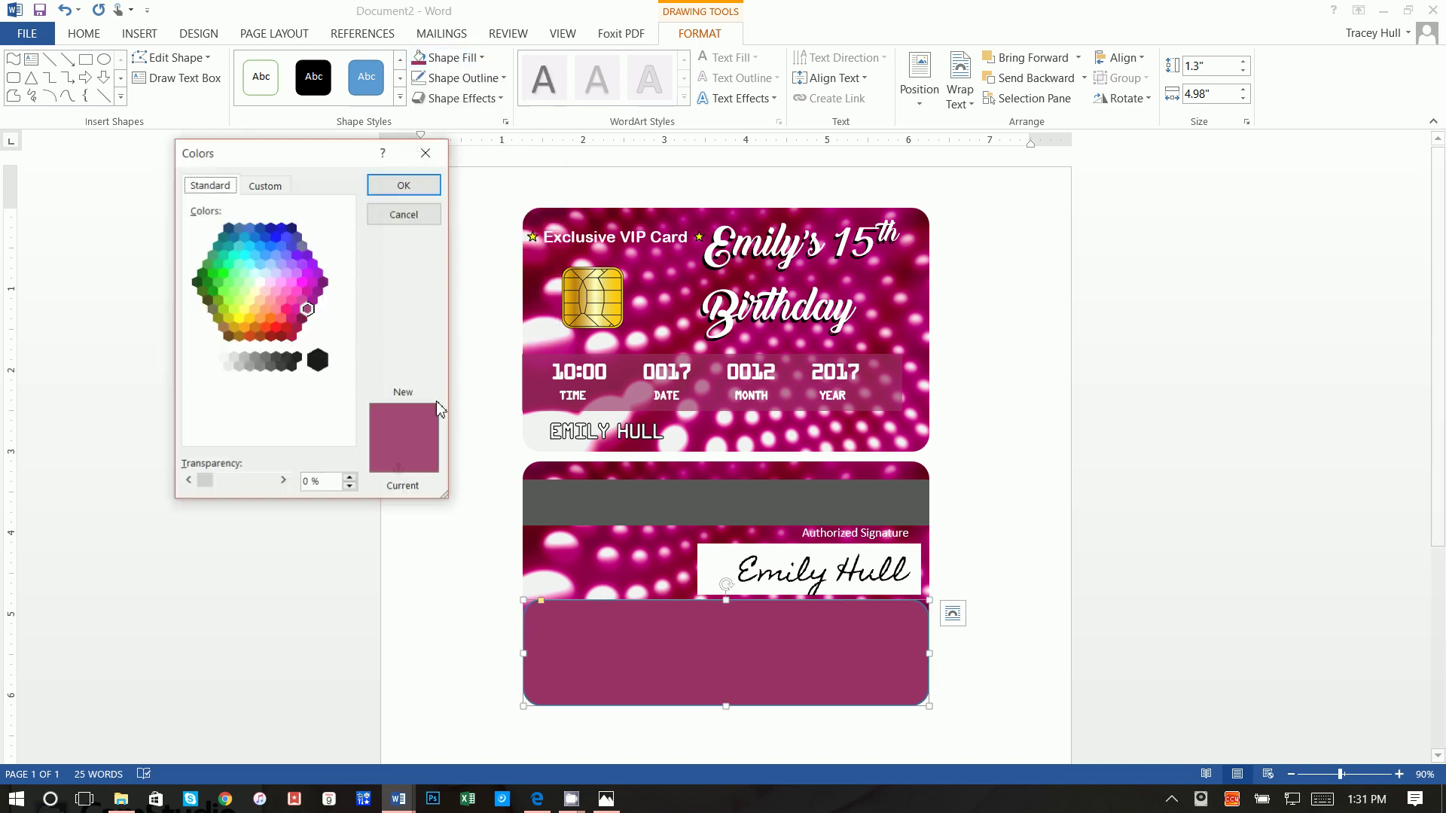
click(282, 482)
key(Return)
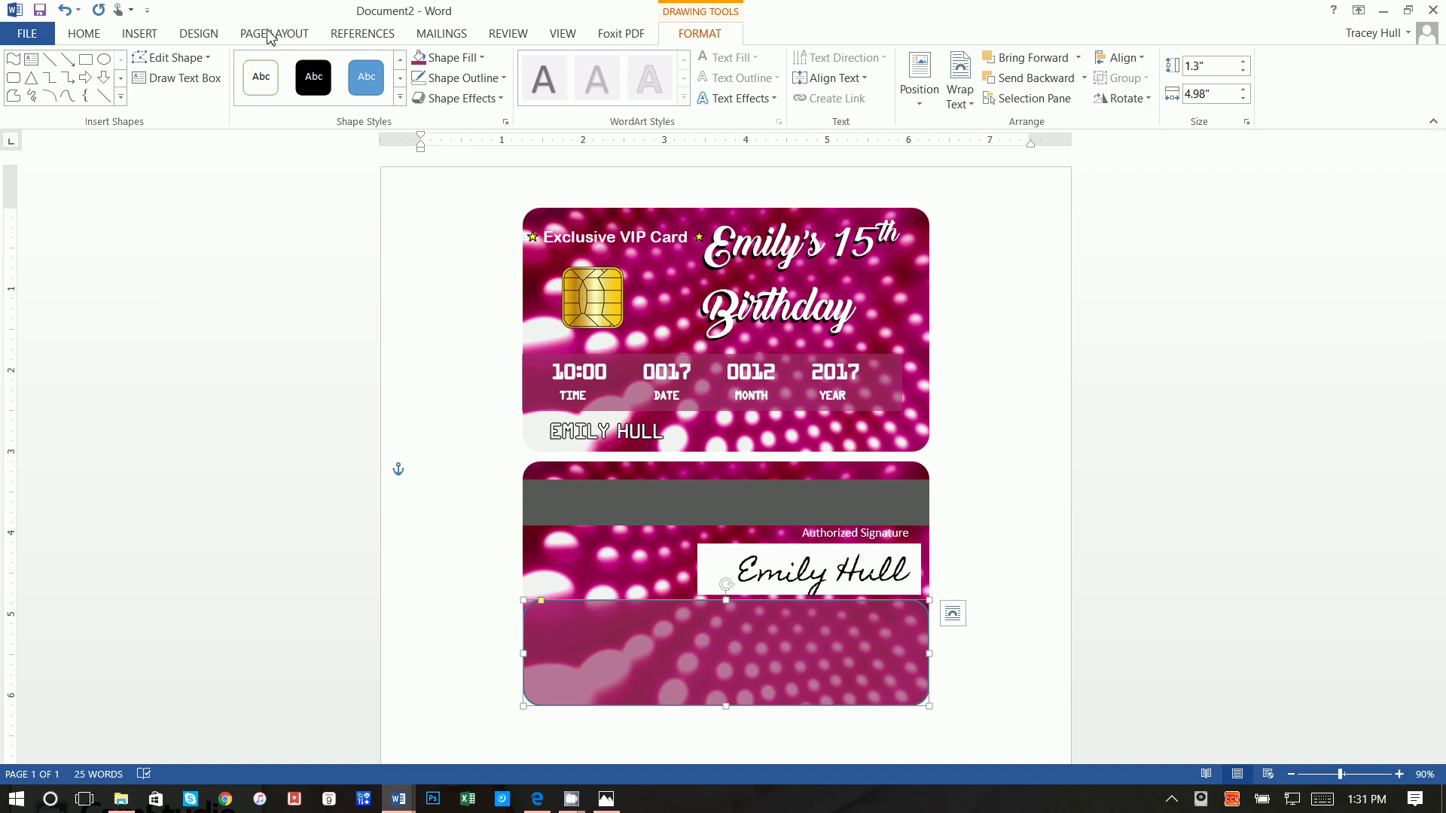
Step: Set the panel's outline to the same recent pink
click(463, 79)
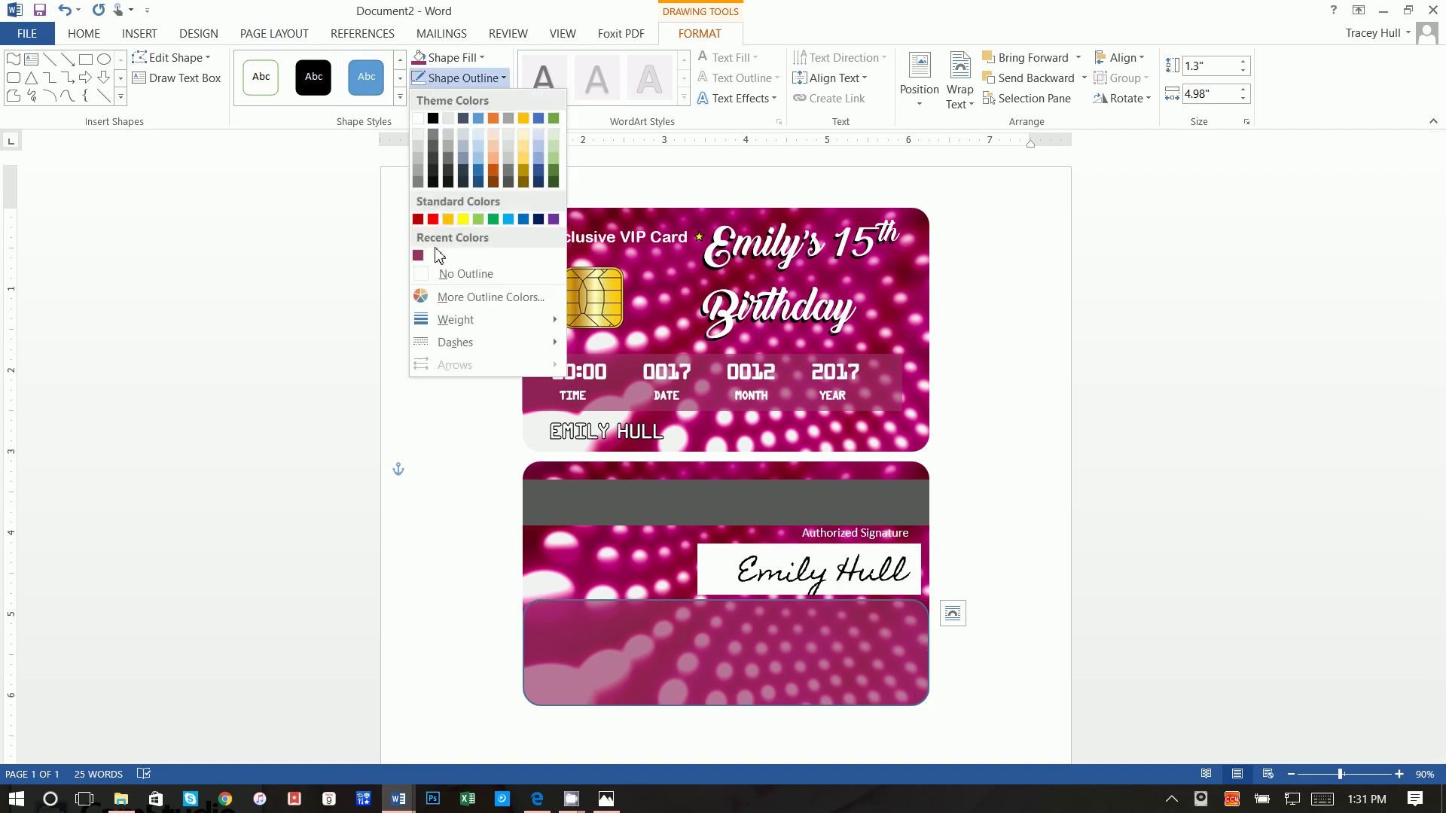
click(440, 279)
click(139, 35)
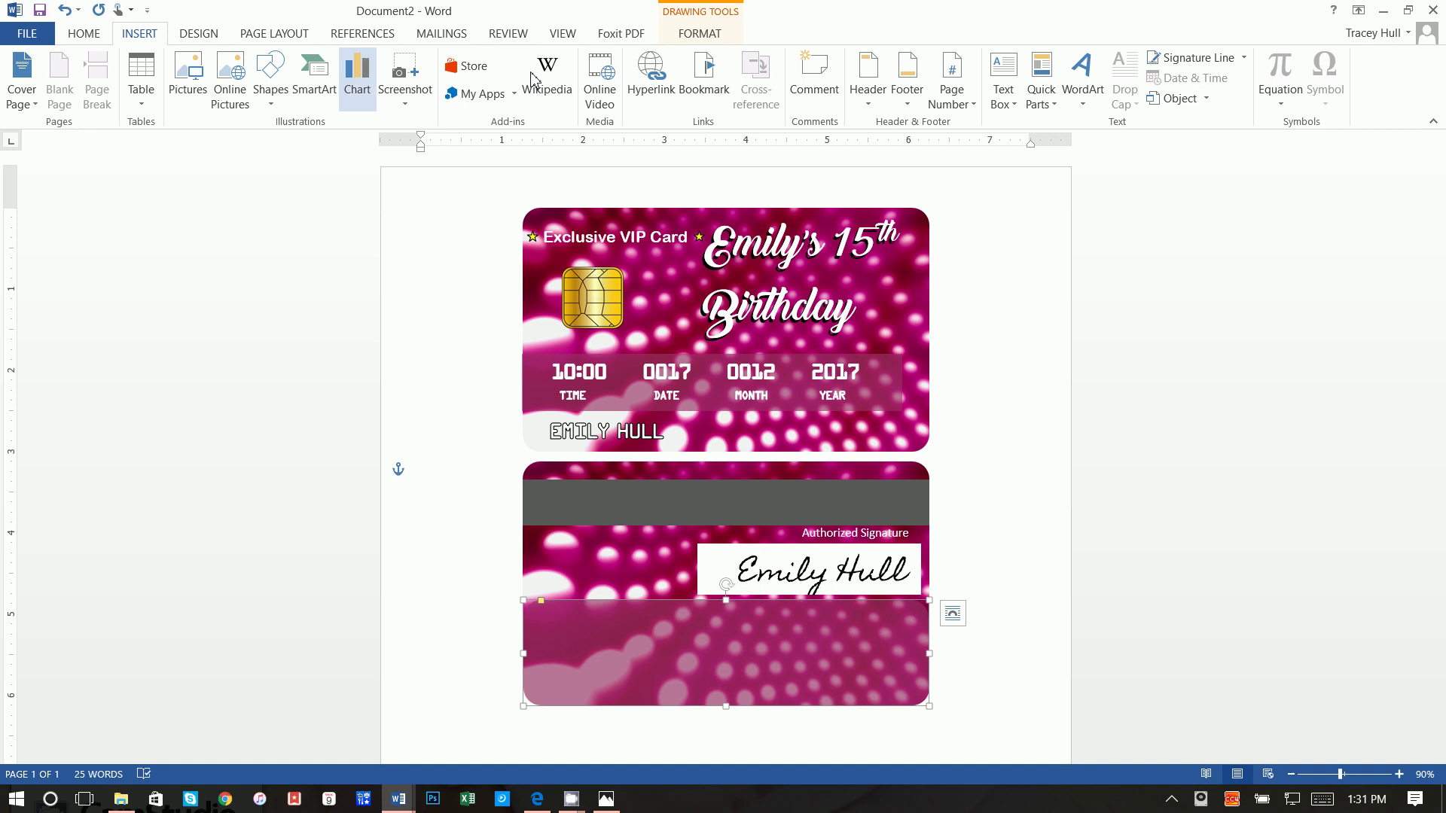
click(996, 91)
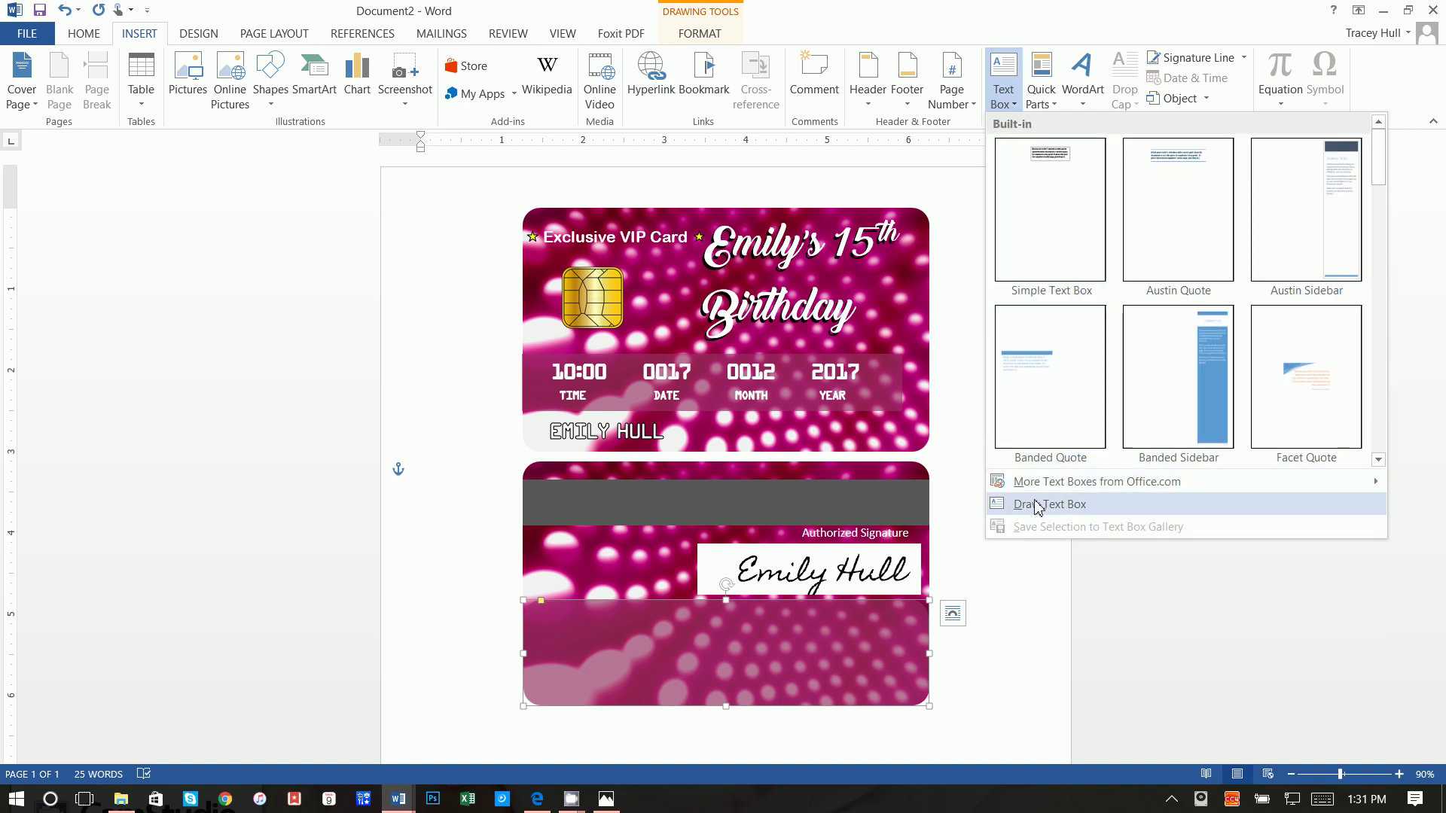
Step: Draw a text box across the pink panel with no fill and no outline
click(1011, 502)
drag(524, 601, 929, 704)
click(701, 33)
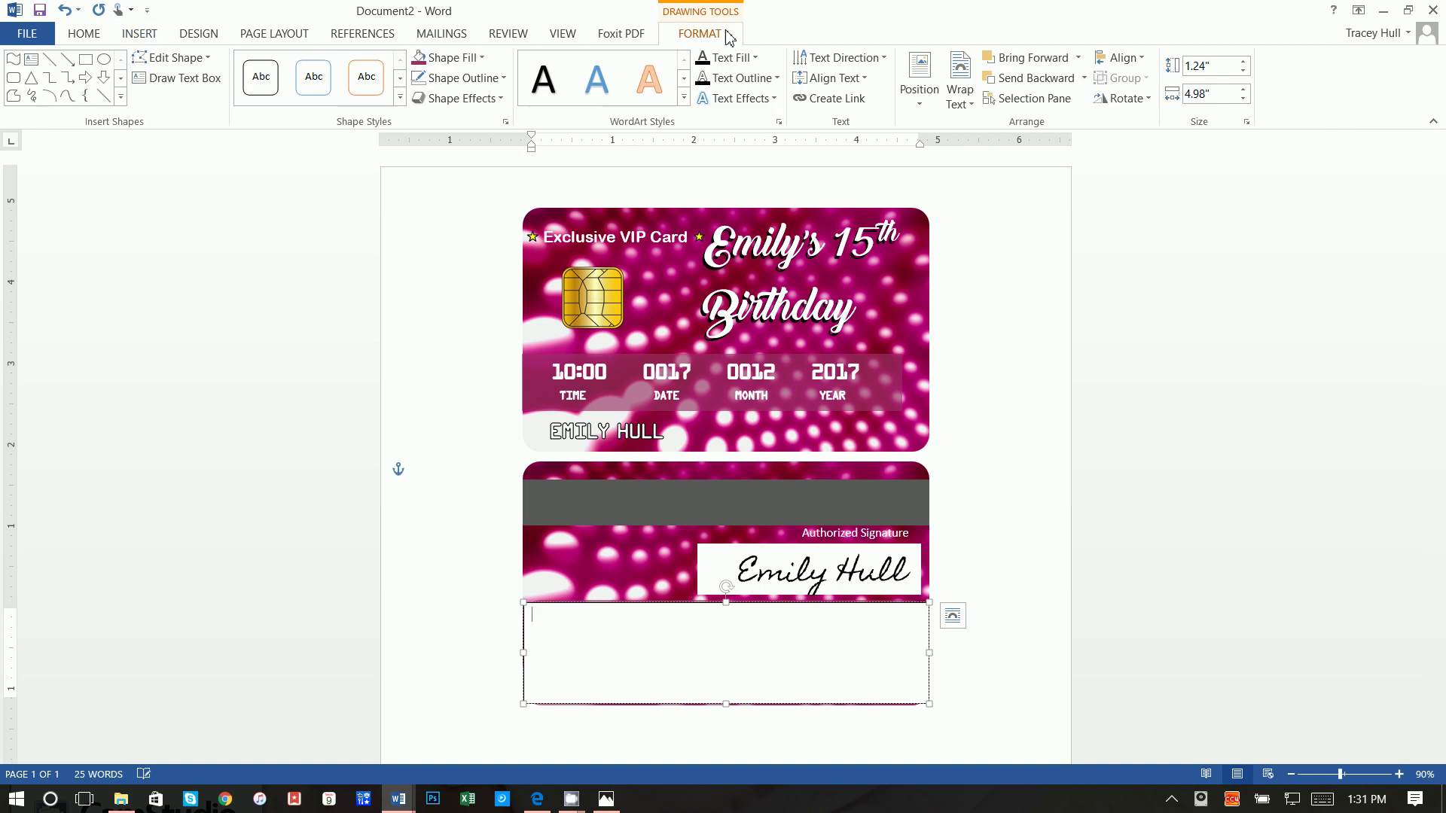
click(467, 57)
click(463, 241)
click(458, 78)
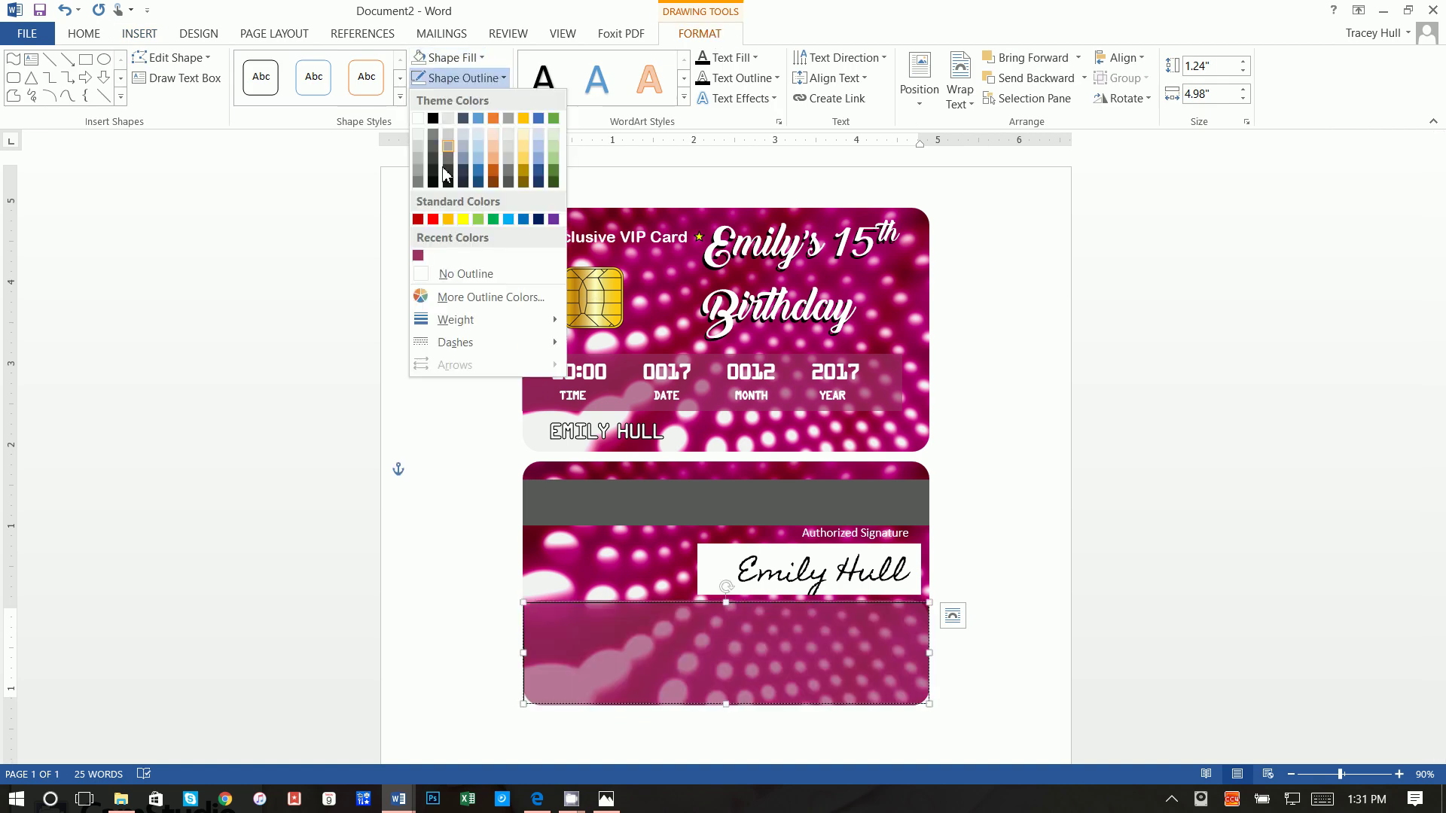
click(452, 272)
Step: Type the drop-off and pickup details (Claire's, Bellevue Square Mall, 10:00 and 2:00), RSVP and lunch note
click(87, 36)
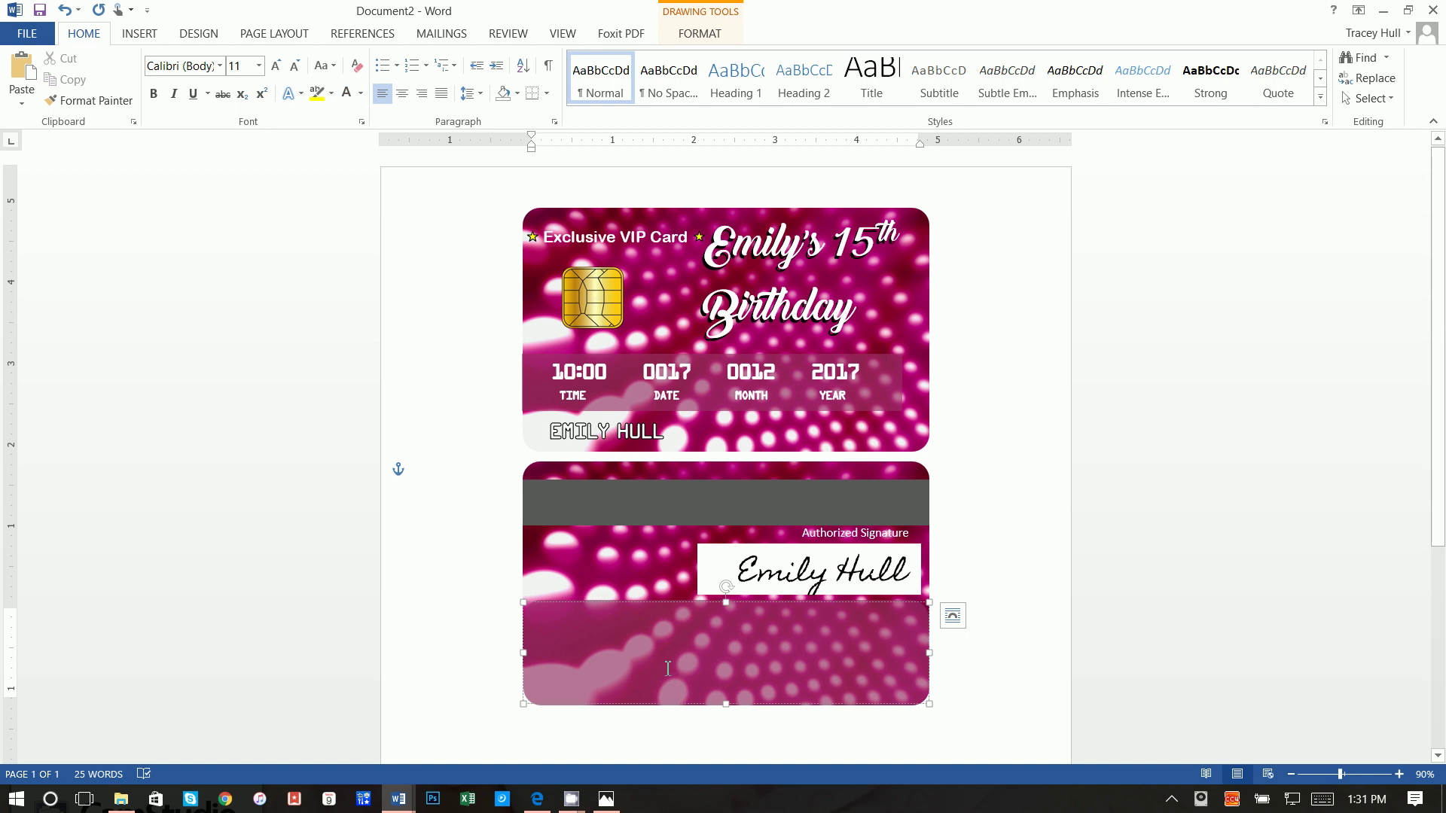
text(Drop o)
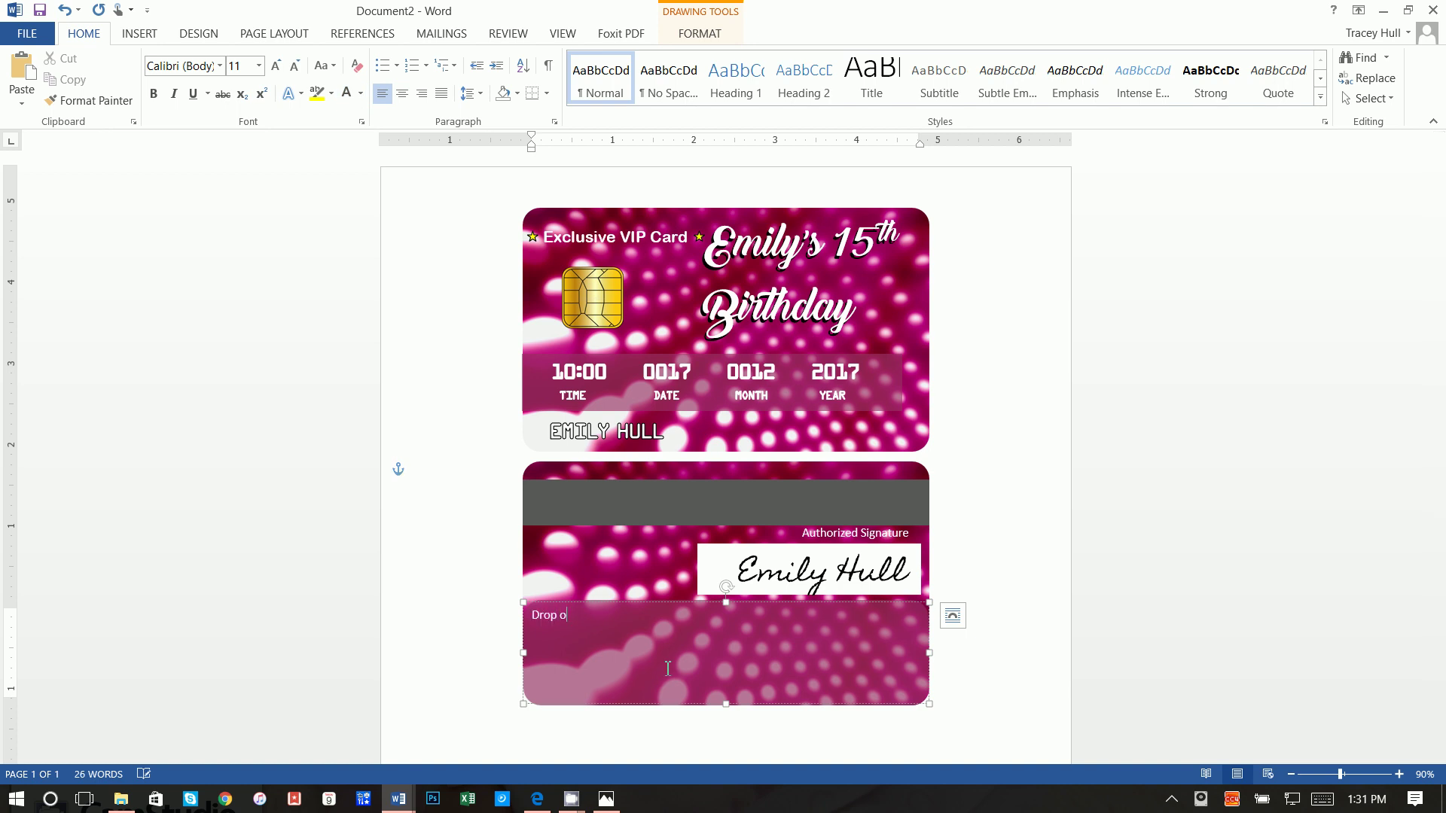
text(ff and pickup at Claire's at Be)
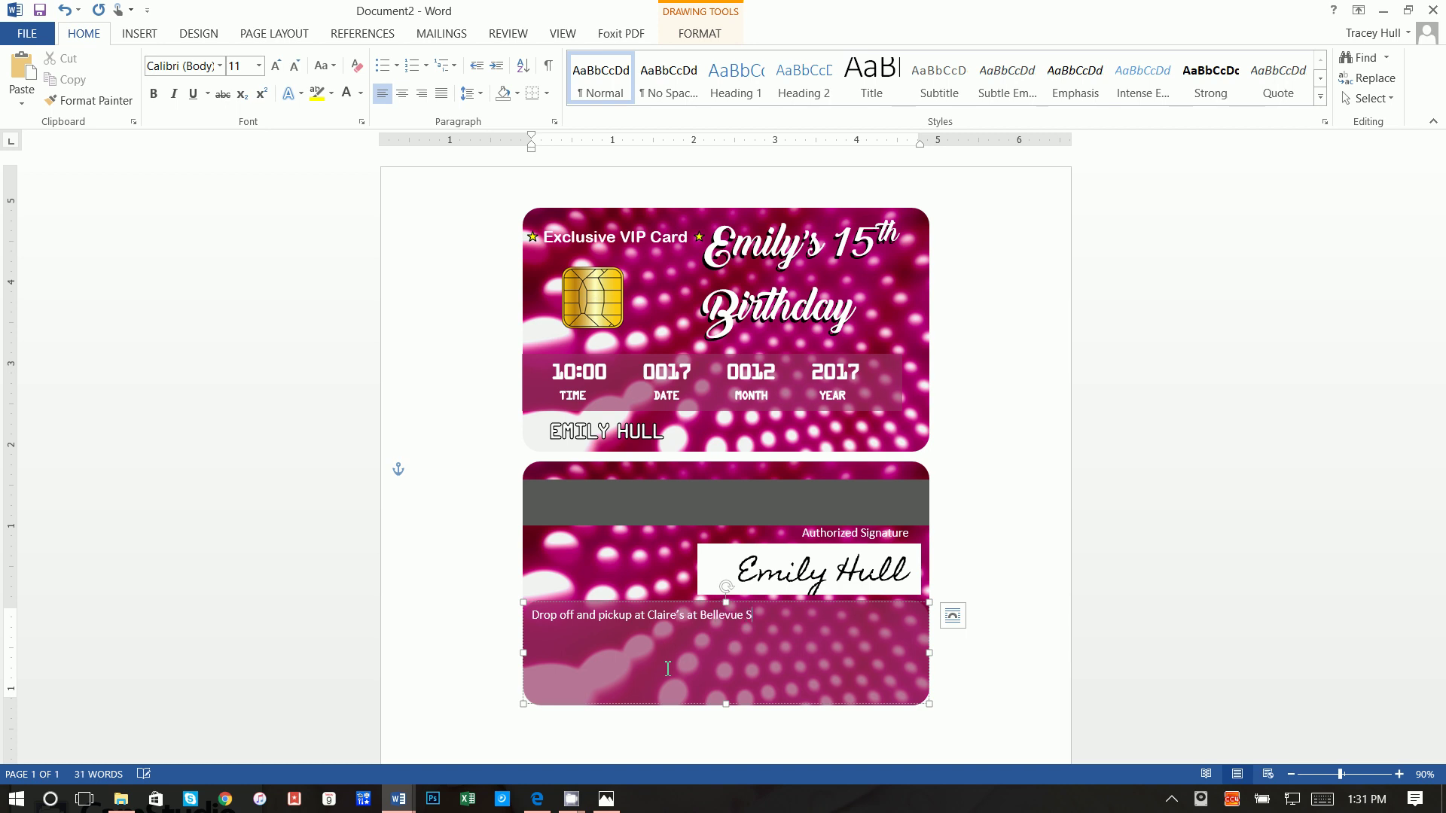
text(llevue Square Mall at 10:00 and pickup is at)
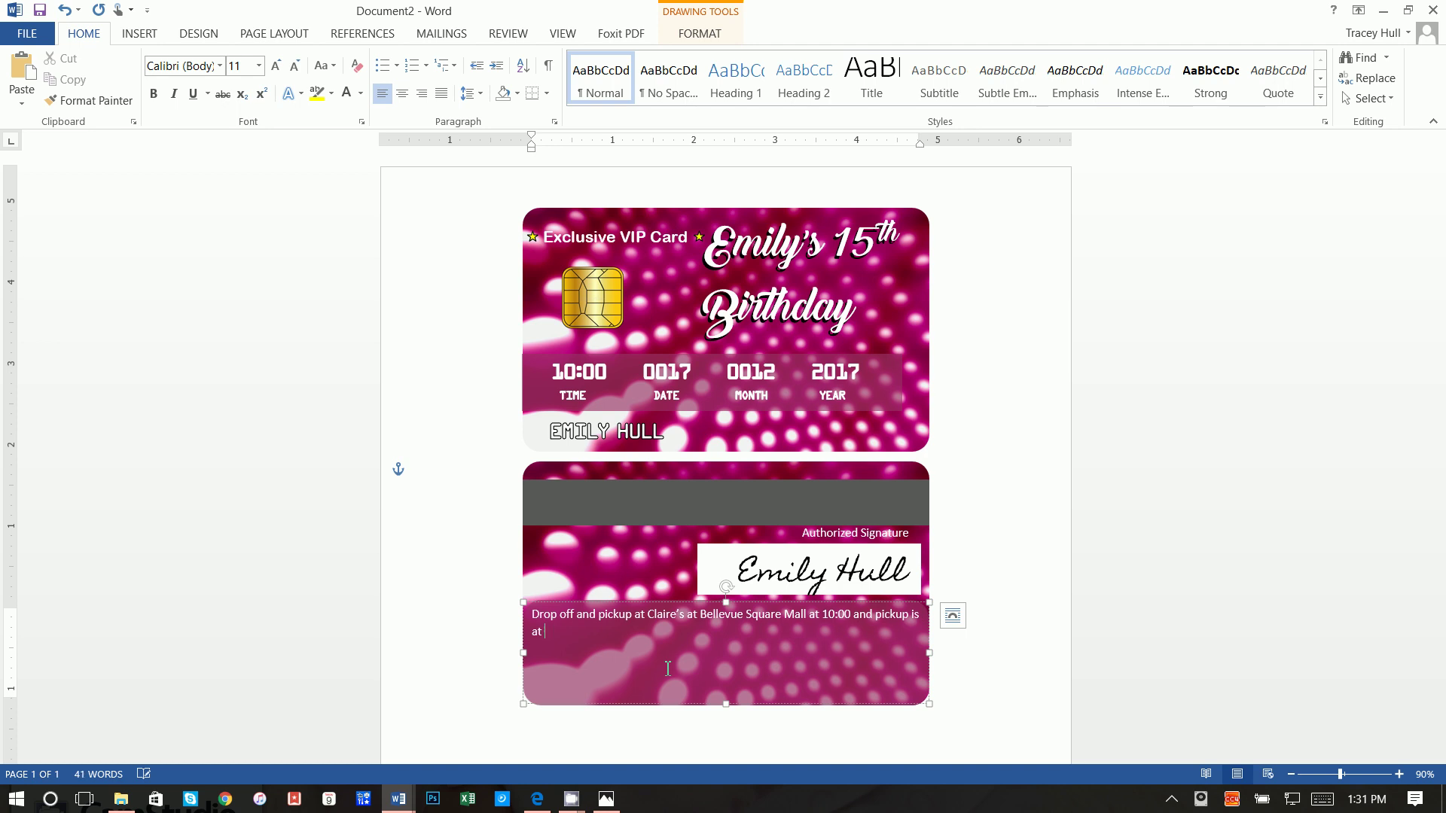
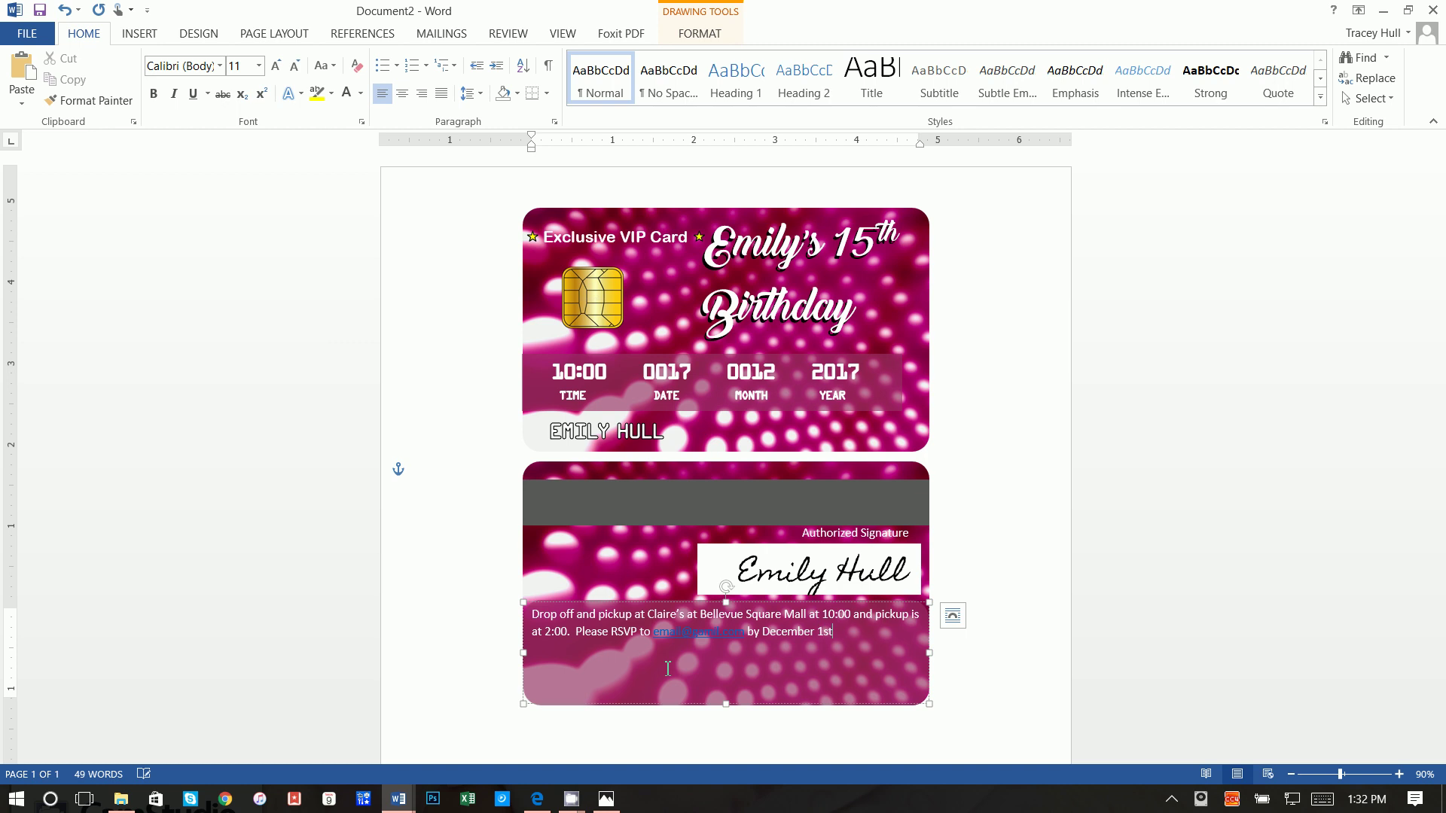
text(by December 1st.  Lunch will be served.)
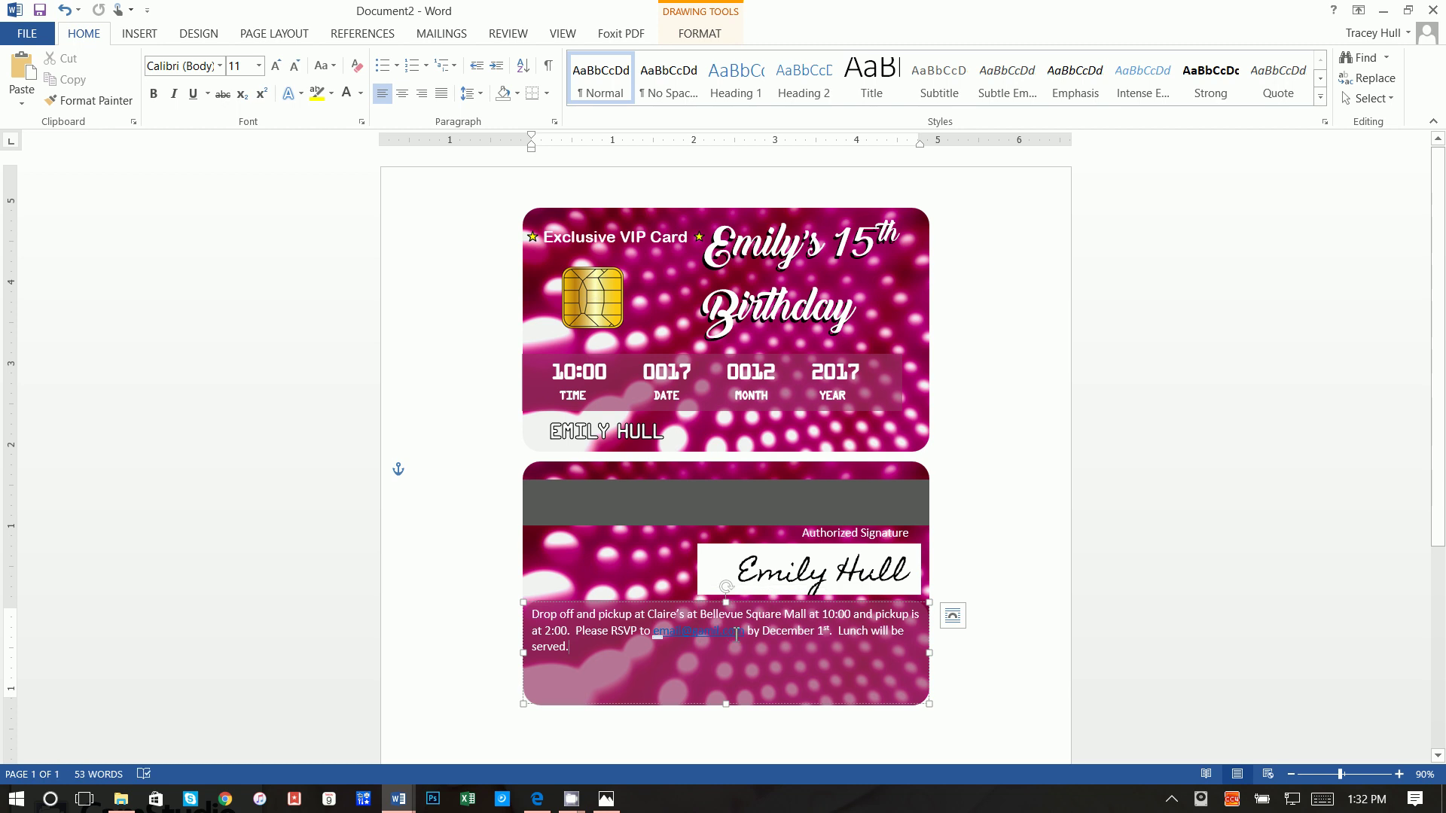
Step: Remove the hyperlink from the RSVP e-mail address
drag(744, 630, 658, 637)
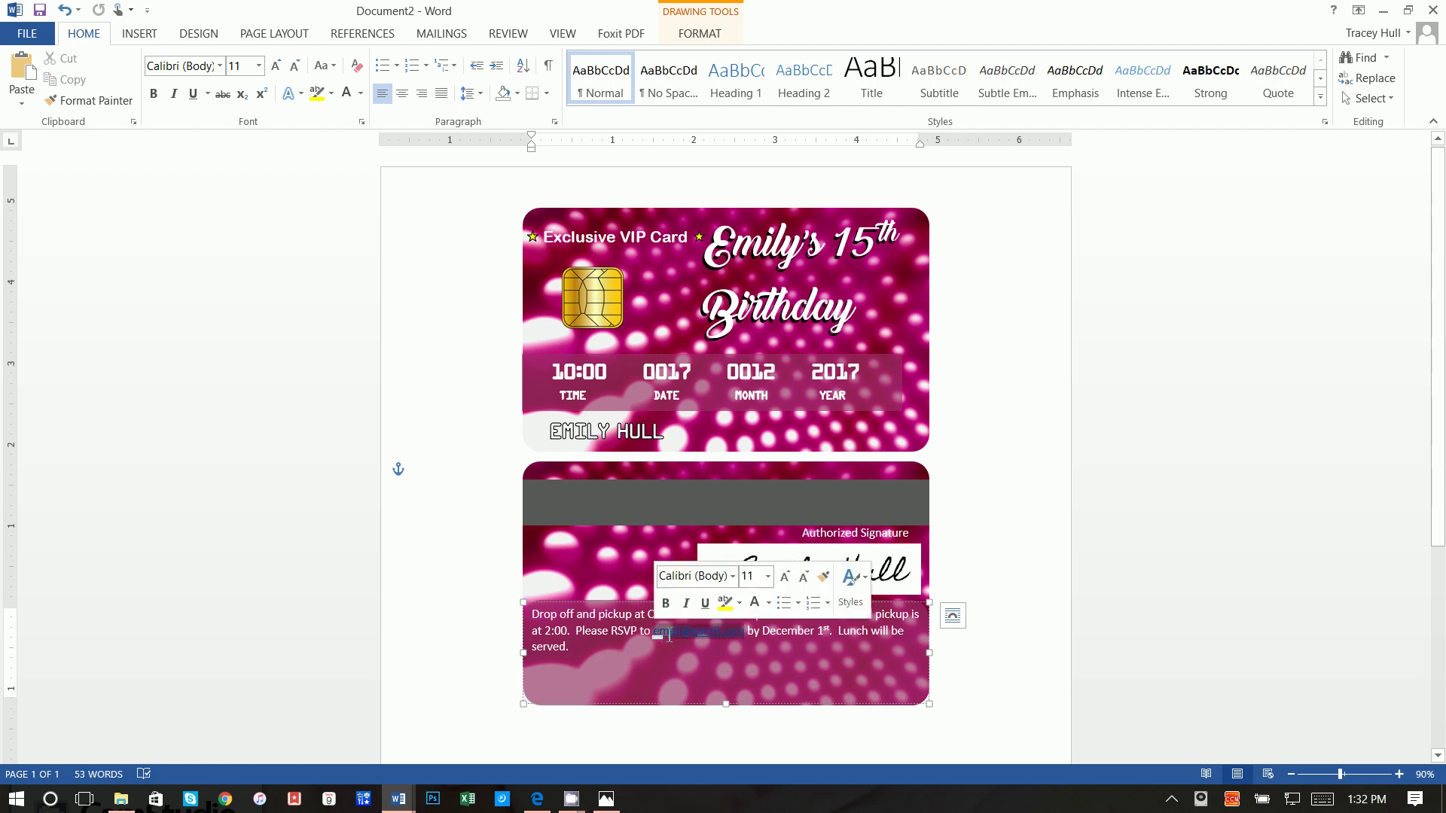
right_click(670, 636)
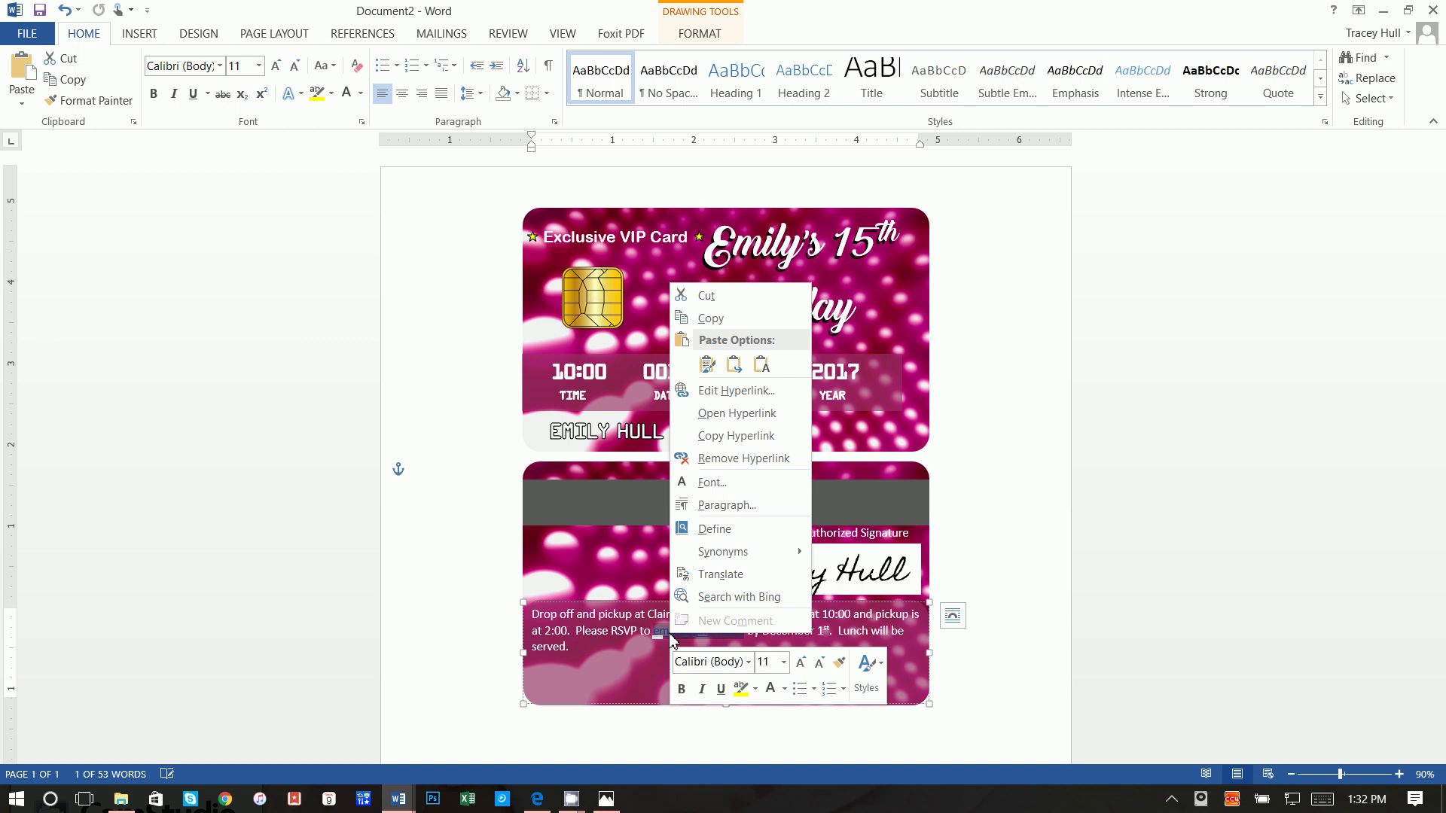
click(745, 458)
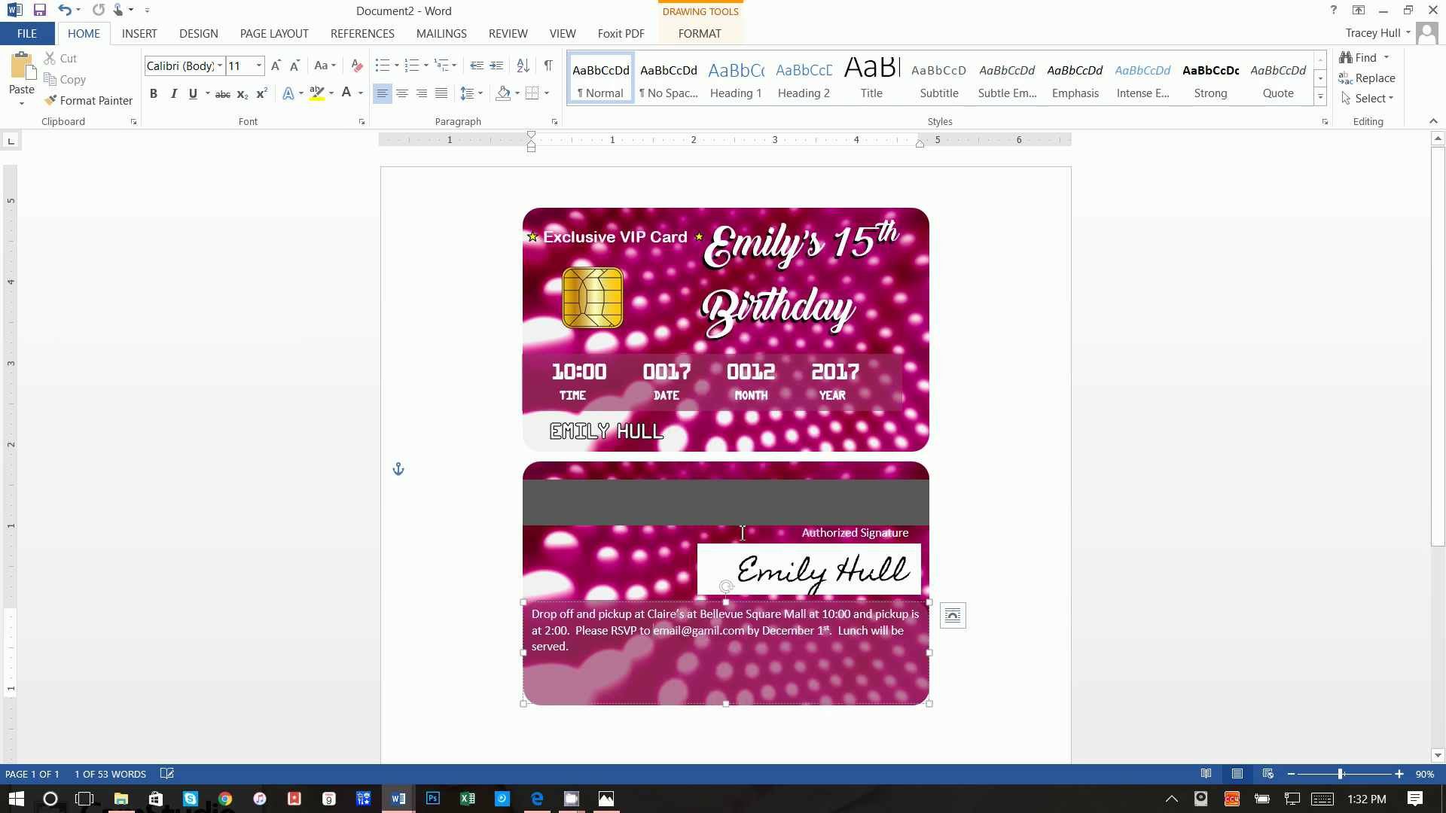
Step: Set the event details paragraph to 16 pt and justify it
triple_click(571, 650)
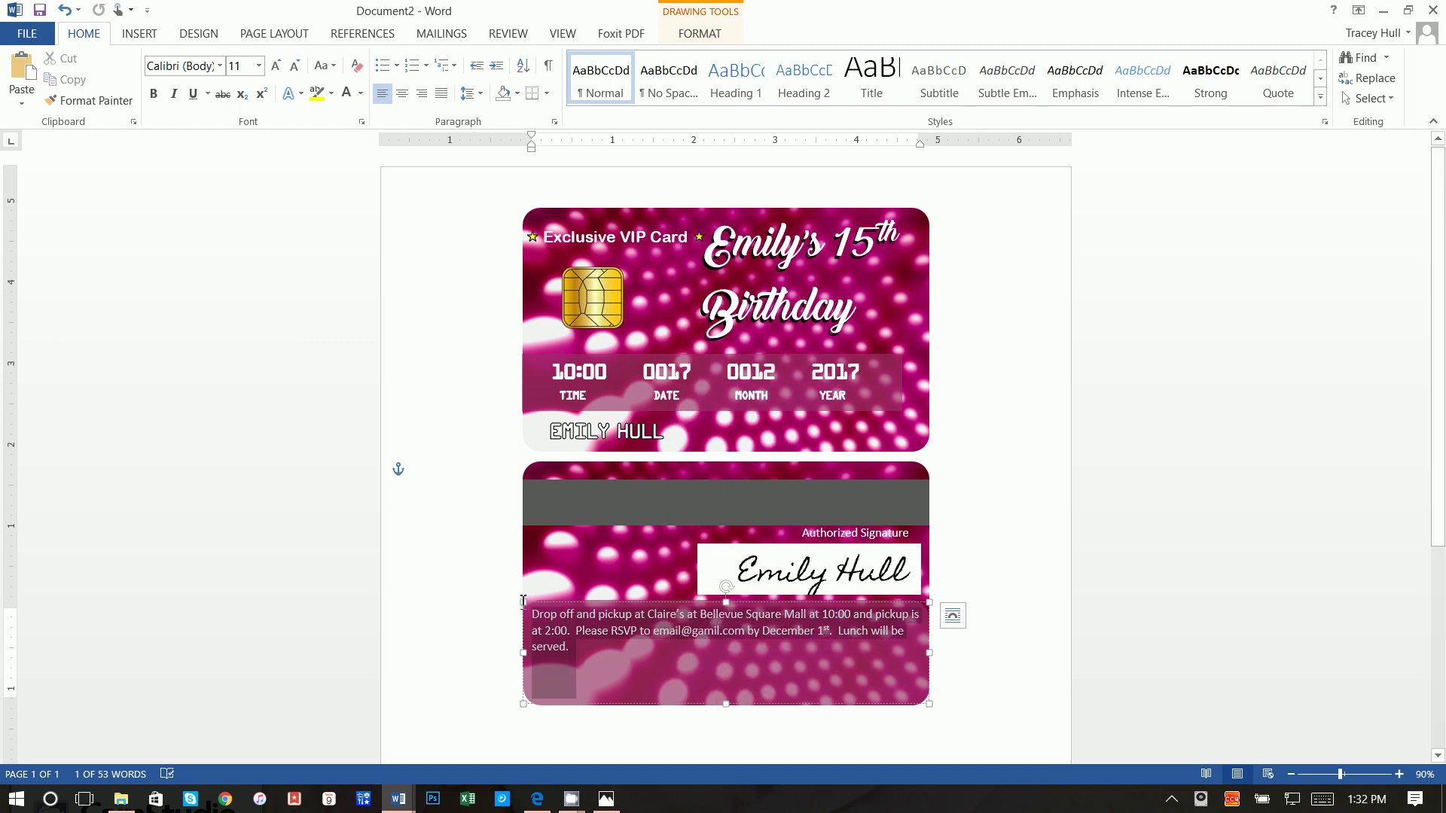
click(246, 67)
key(Return)
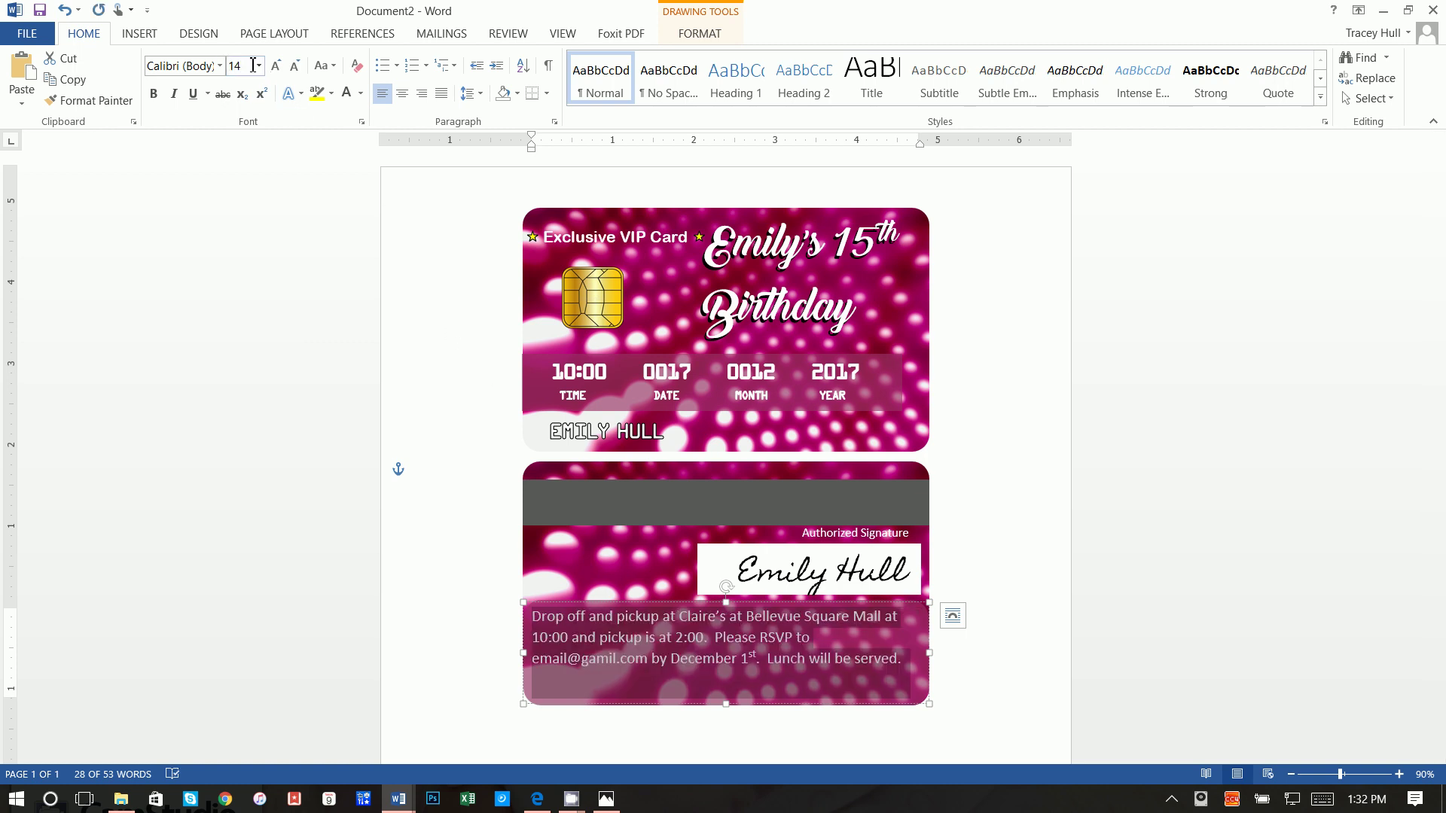
click(252, 67)
text(16)
key(Return)
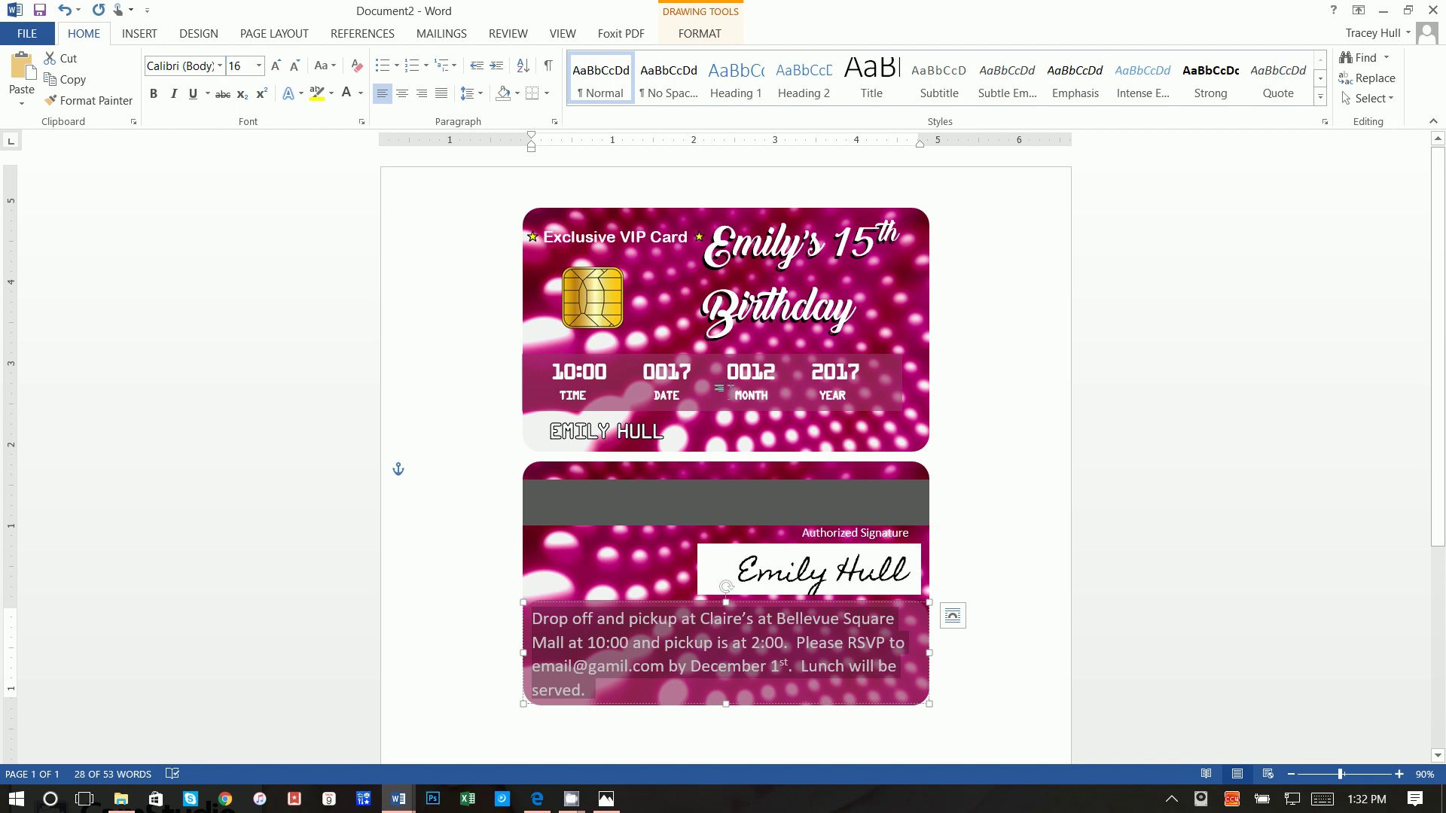
click(441, 94)
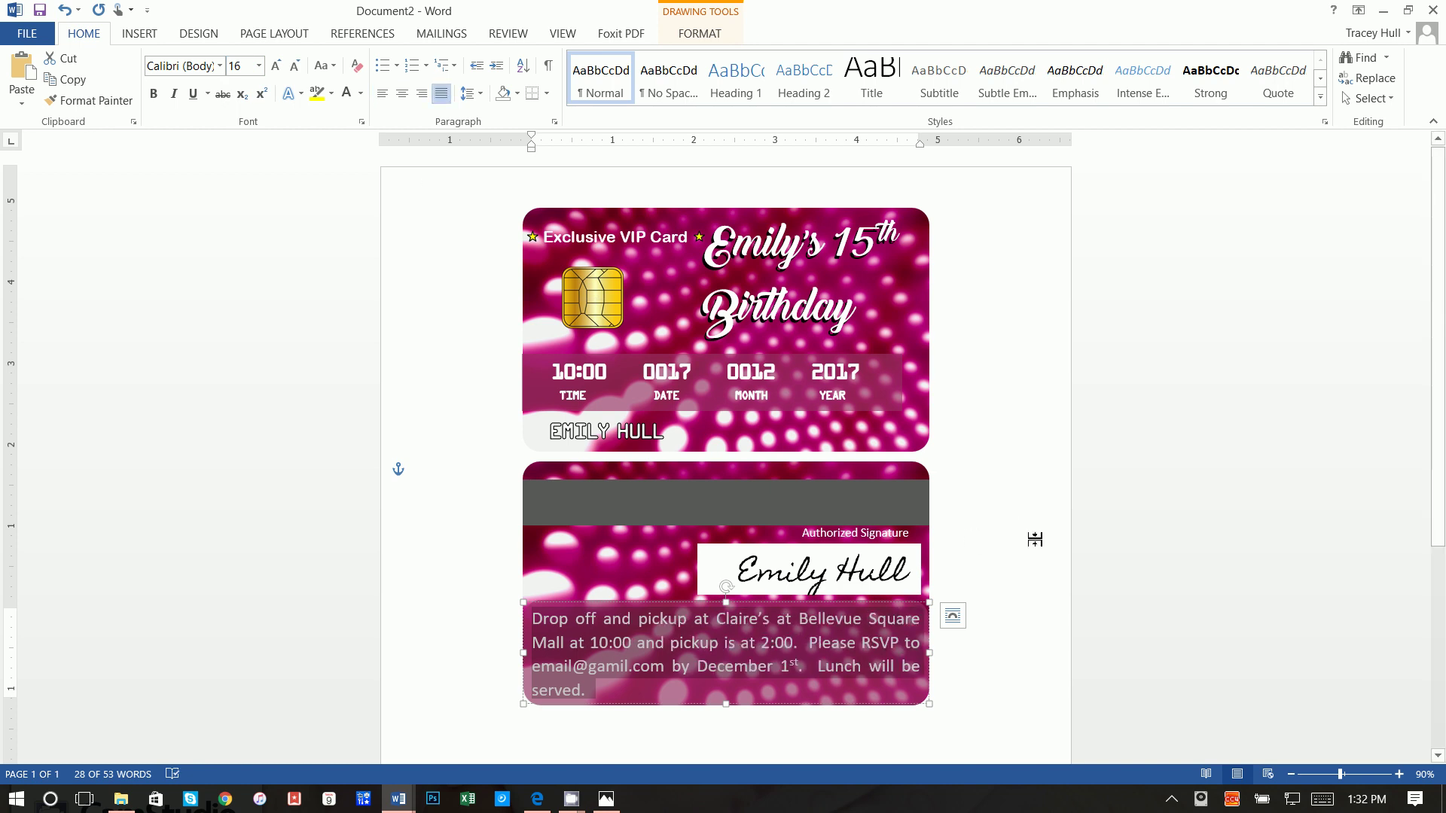
click(1102, 667)
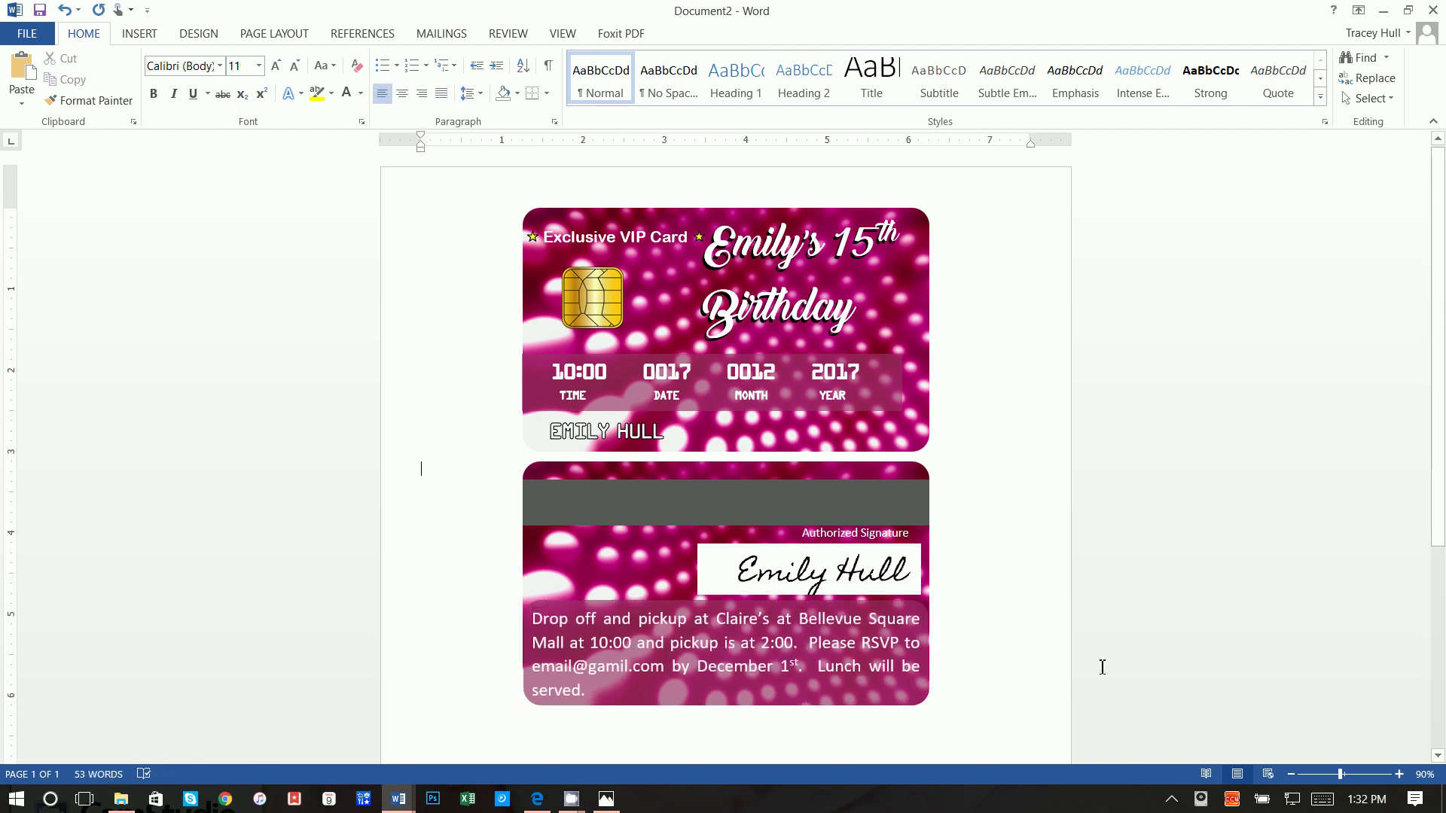
scroll(1107, 629, down, 1)
scroll(1097, 584, up, 1)
scroll(1006, 567, down, 3)
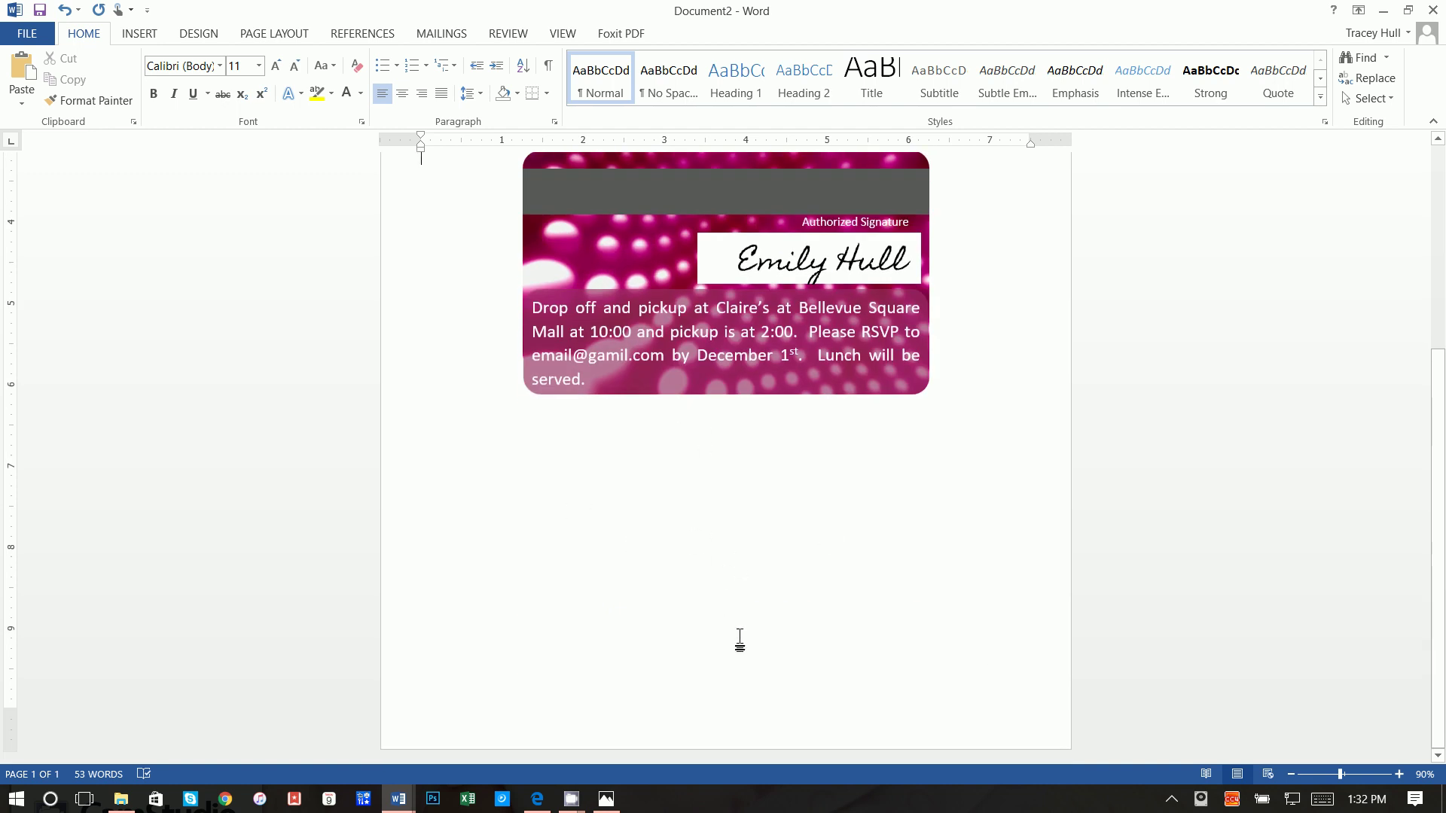
scroll(726, 617, up, 3)
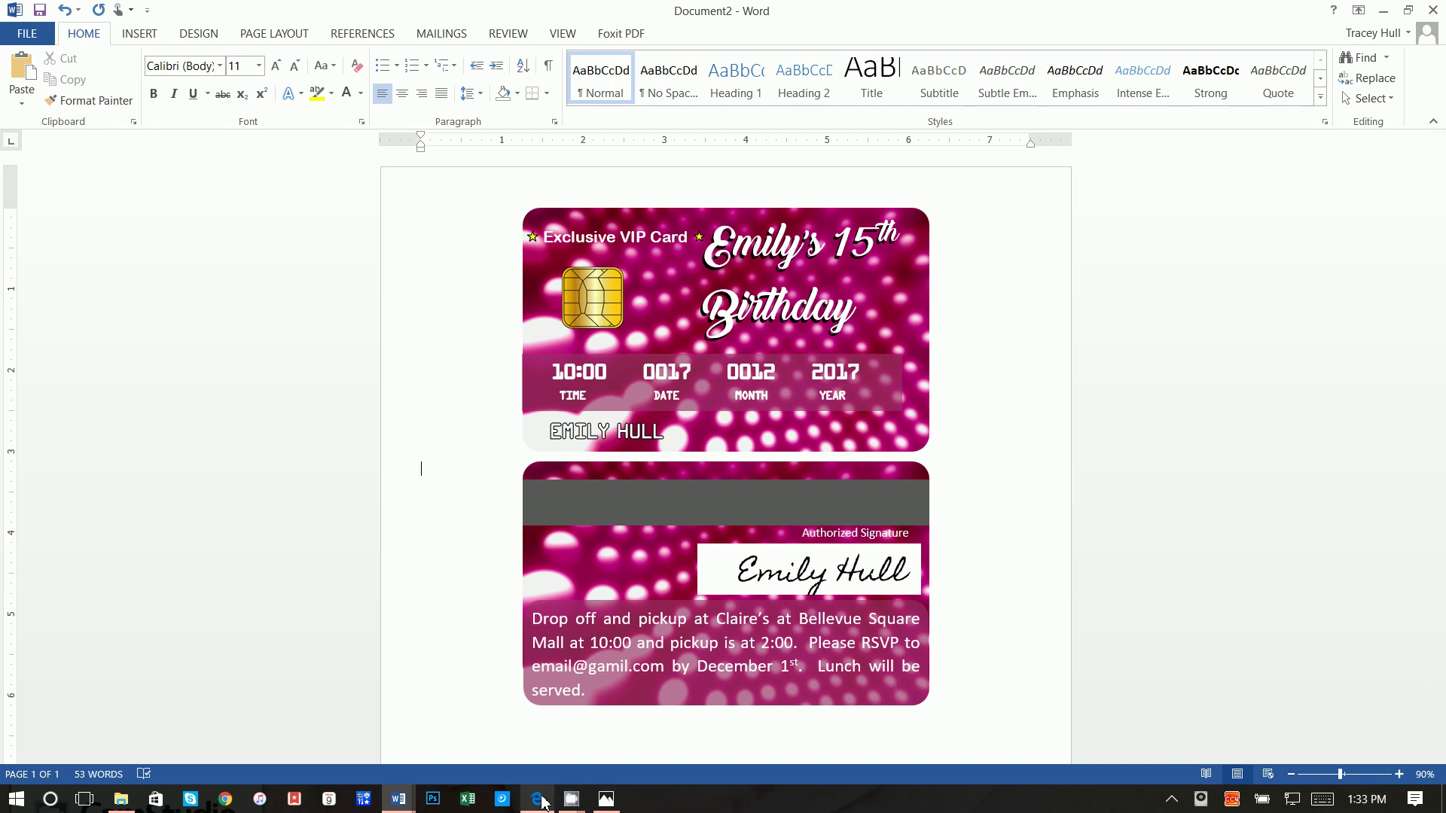
click(541, 800)
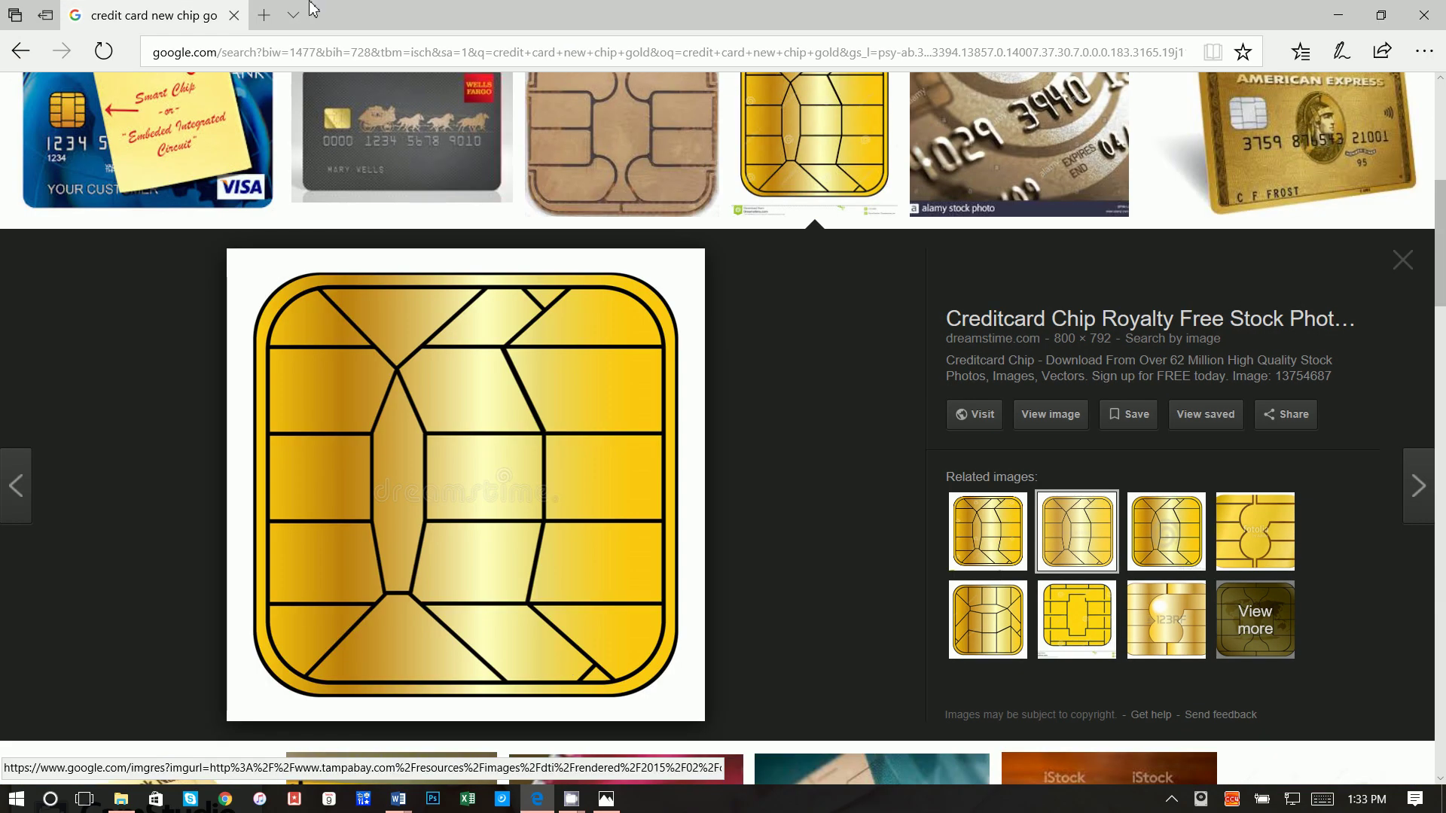
click(1333, 16)
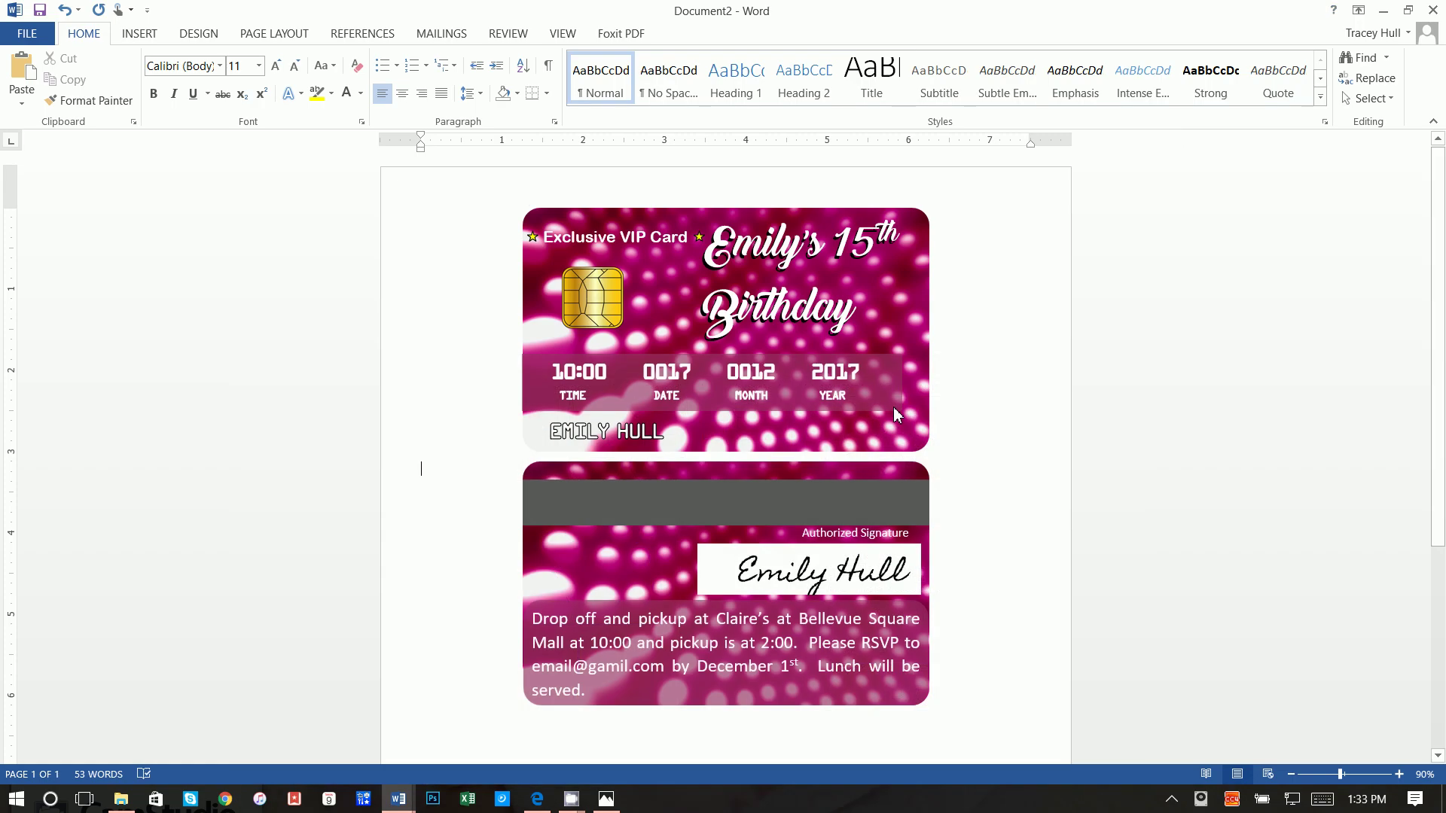